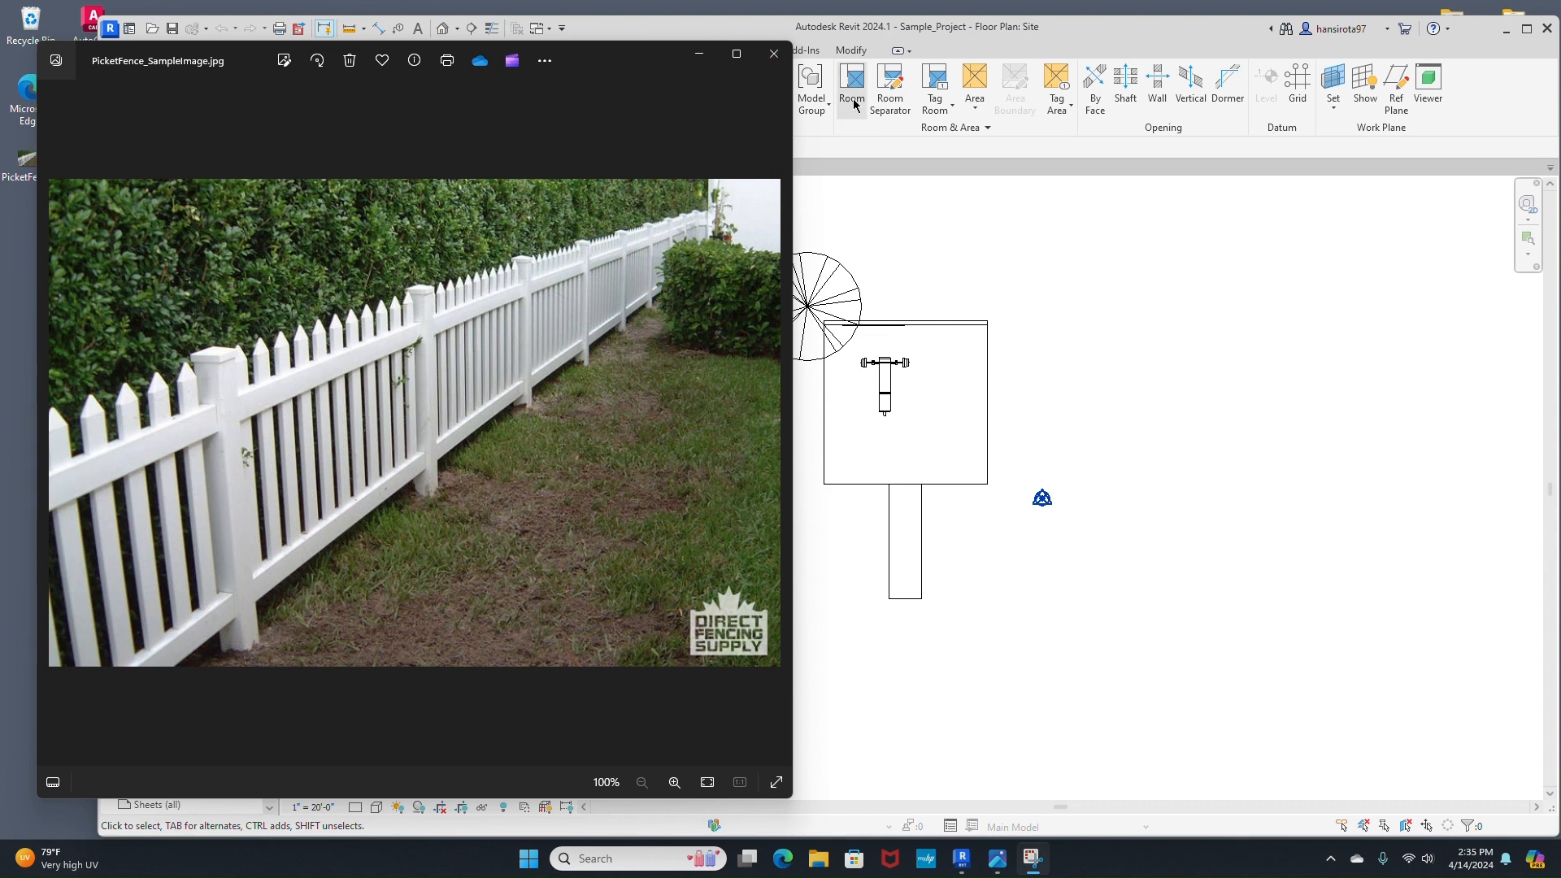
- Close the reference fence photo and create a new family from the Baluster template
left_click(775, 61)
left_click(1527, 31)
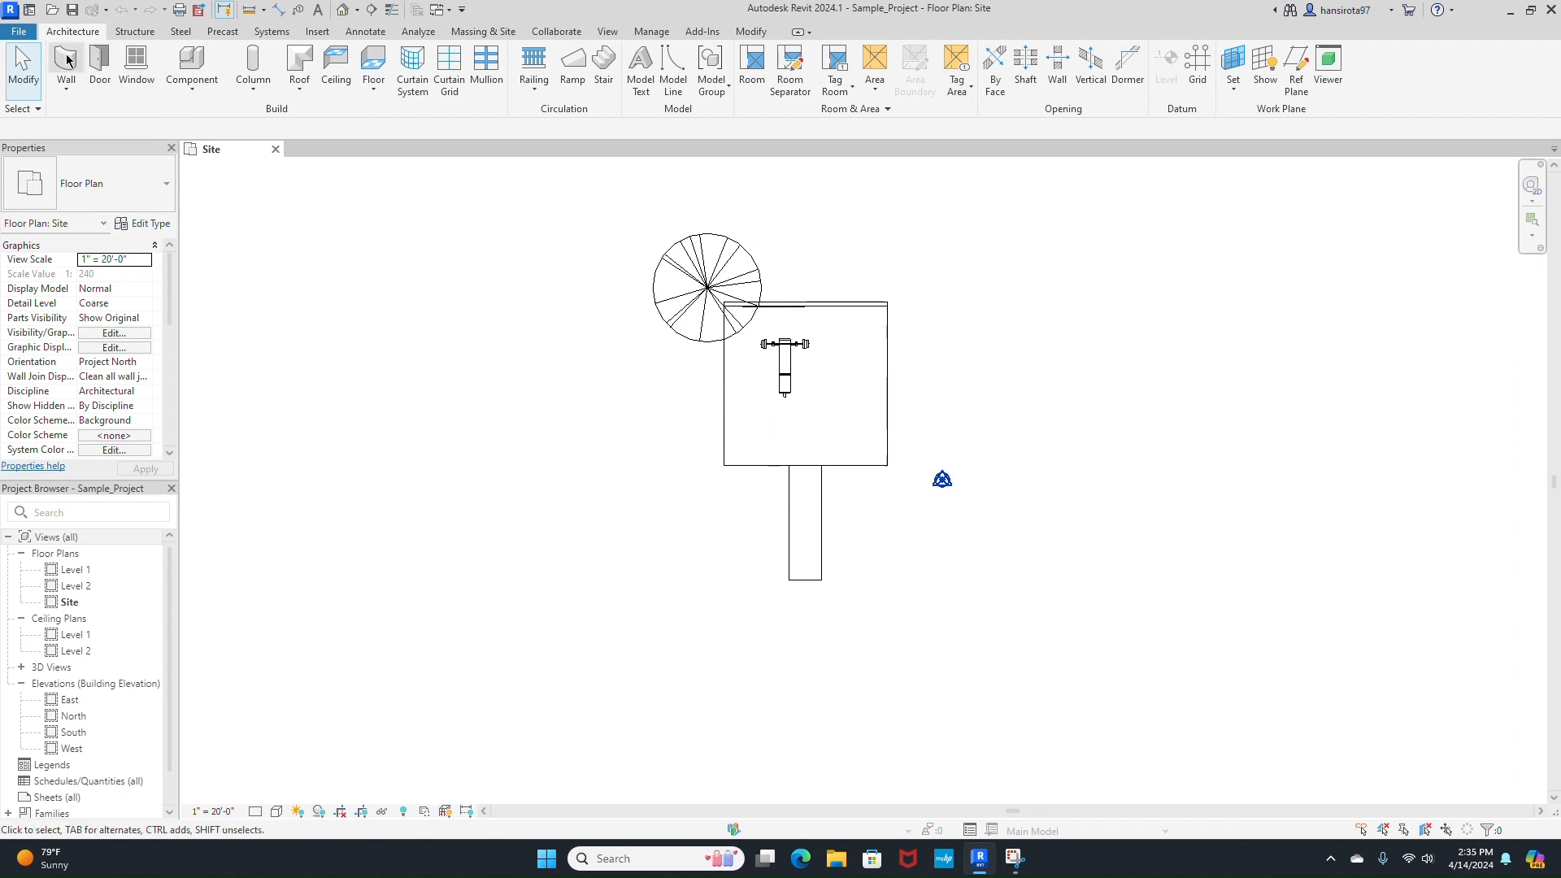
left_click(19, 33)
mouse_move(32, 114)
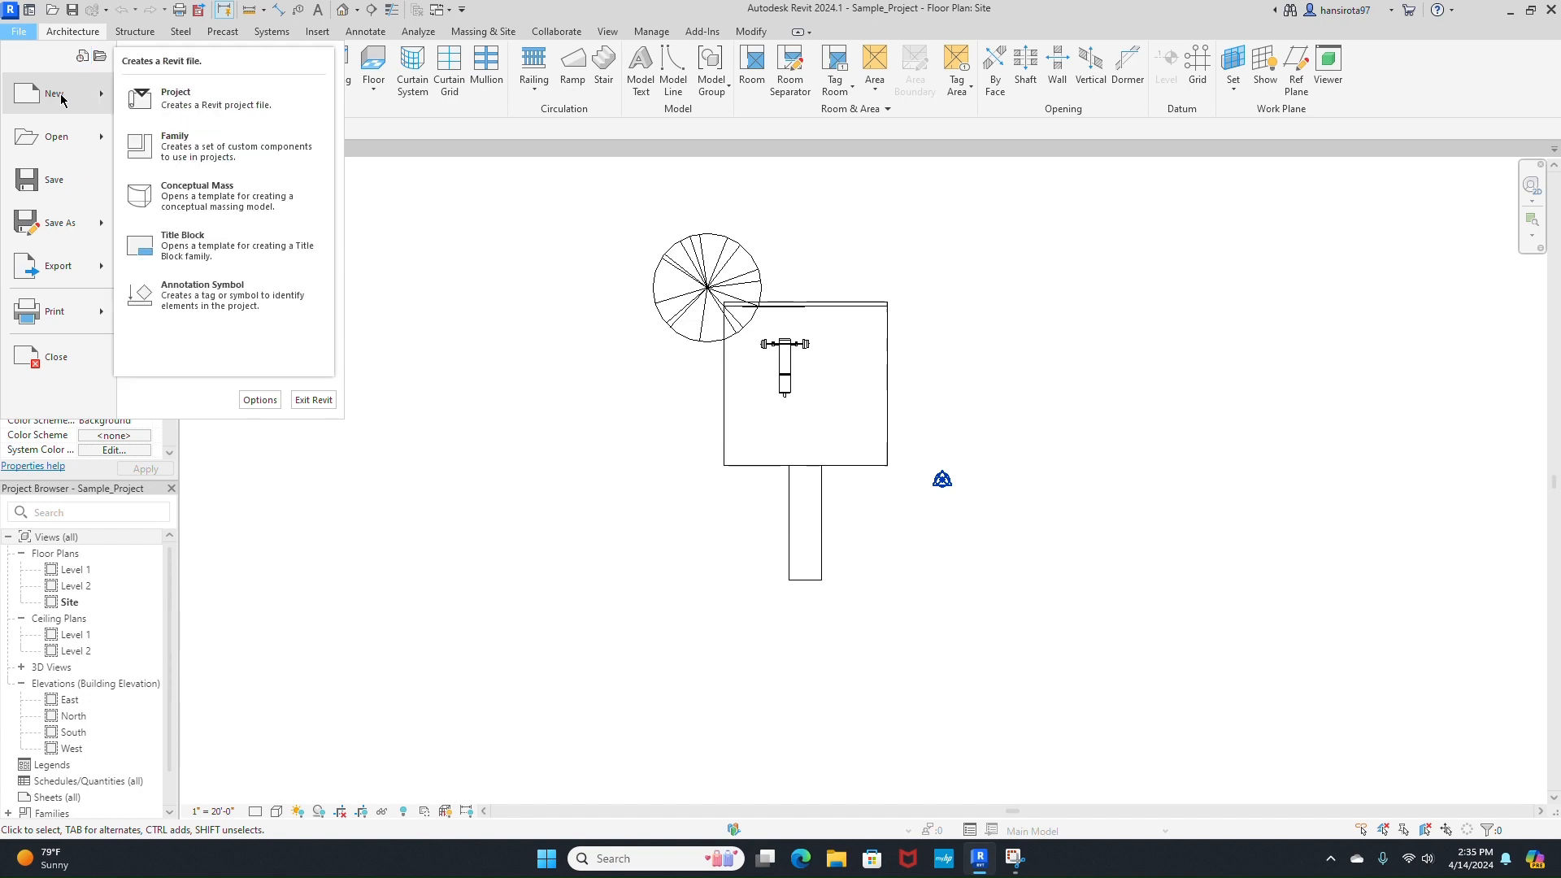
left_click(163, 142)
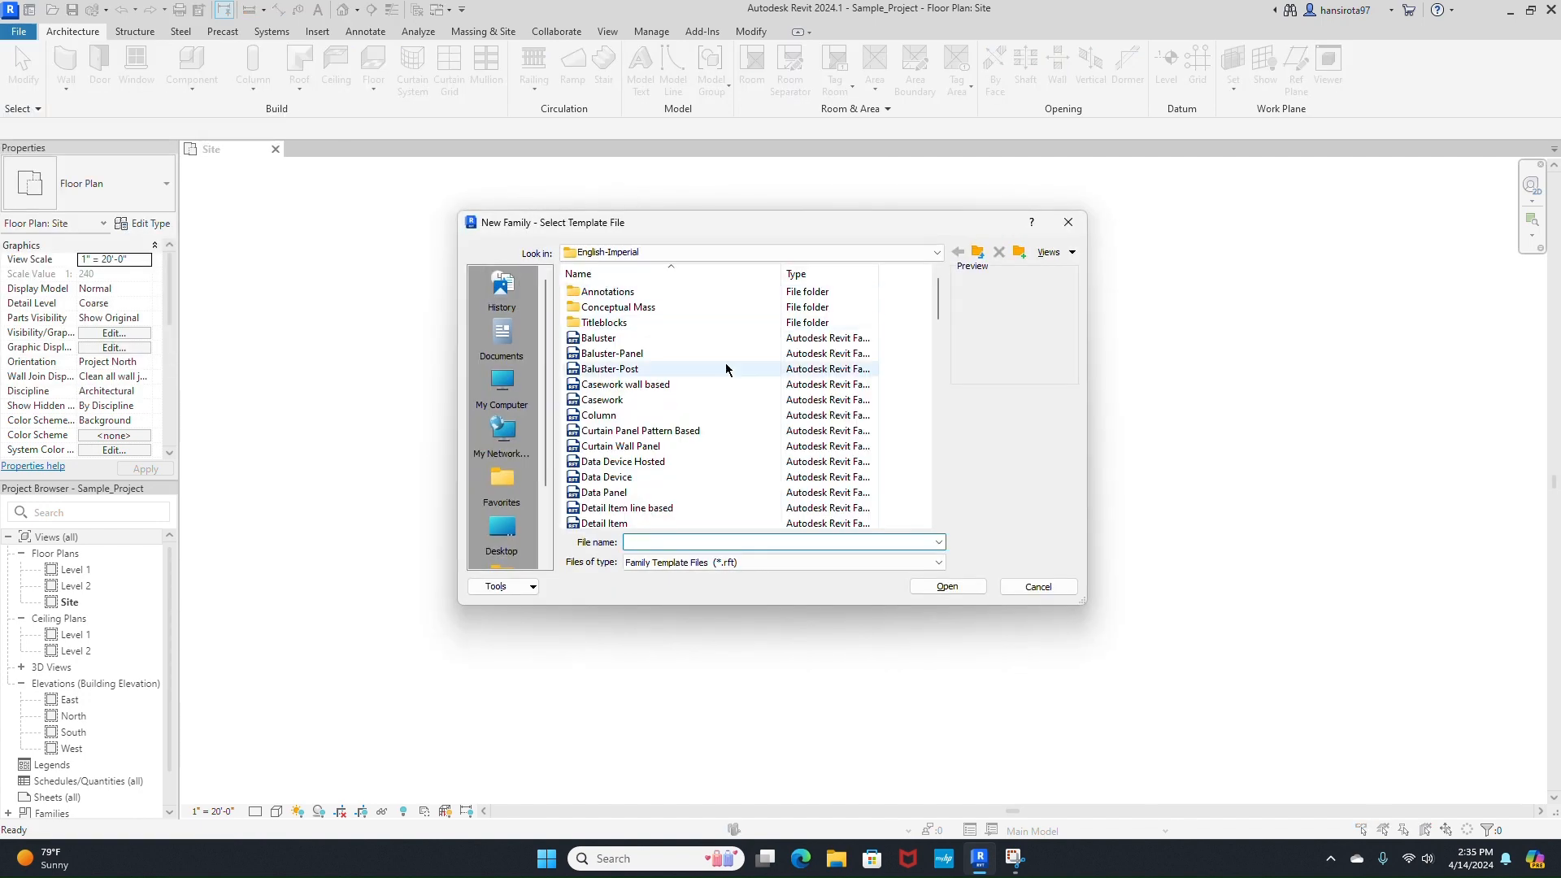
scroll(748, 423, "down", 6)
scroll(743, 435, "up", 6)
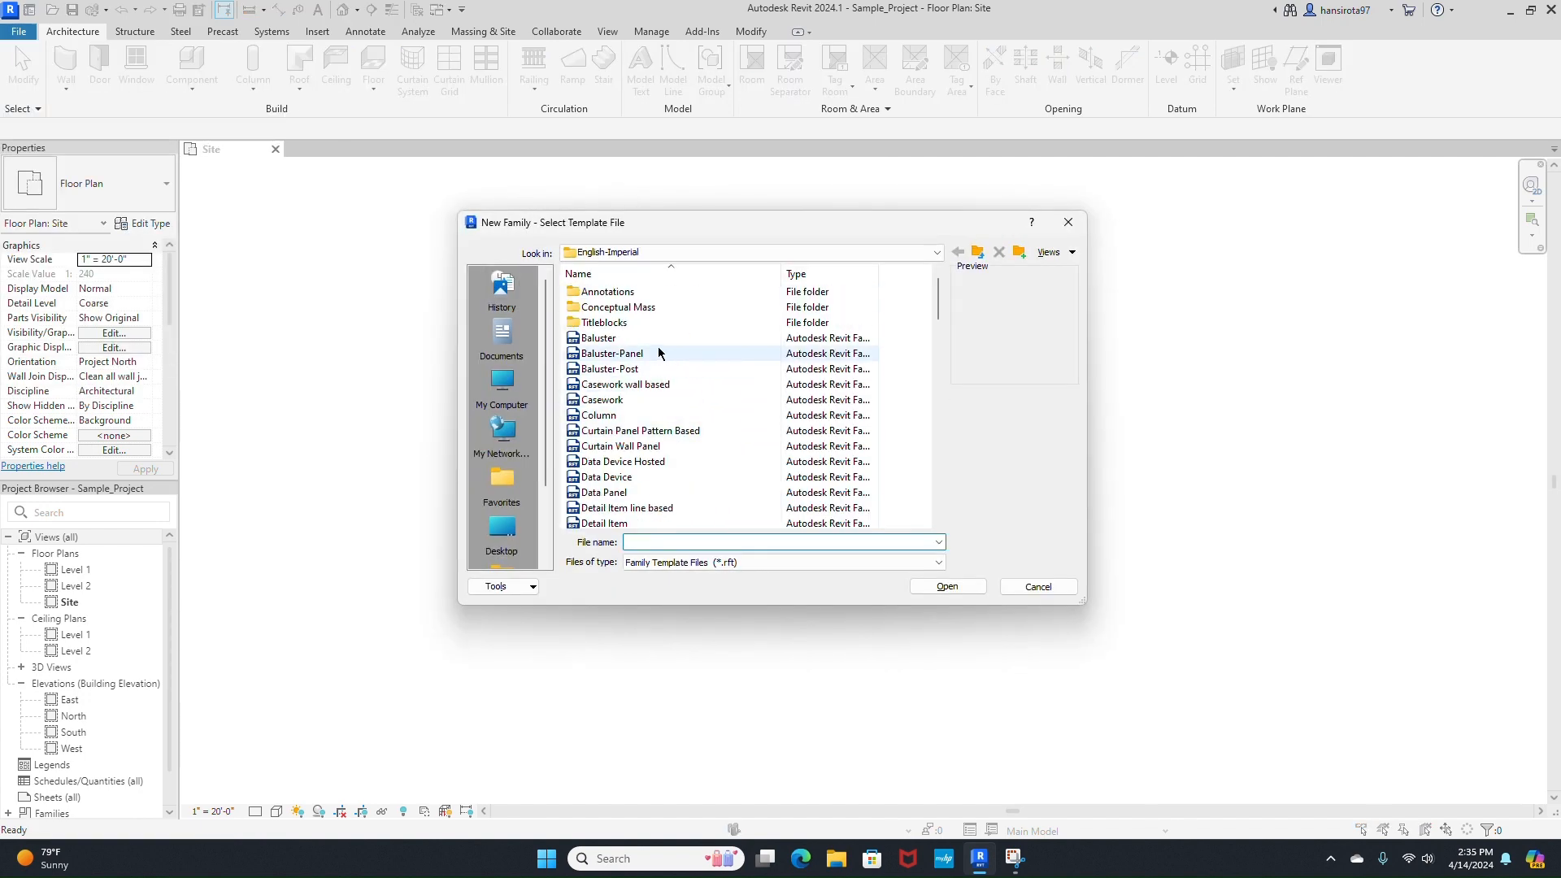
scroll(655, 378, "down", 10)
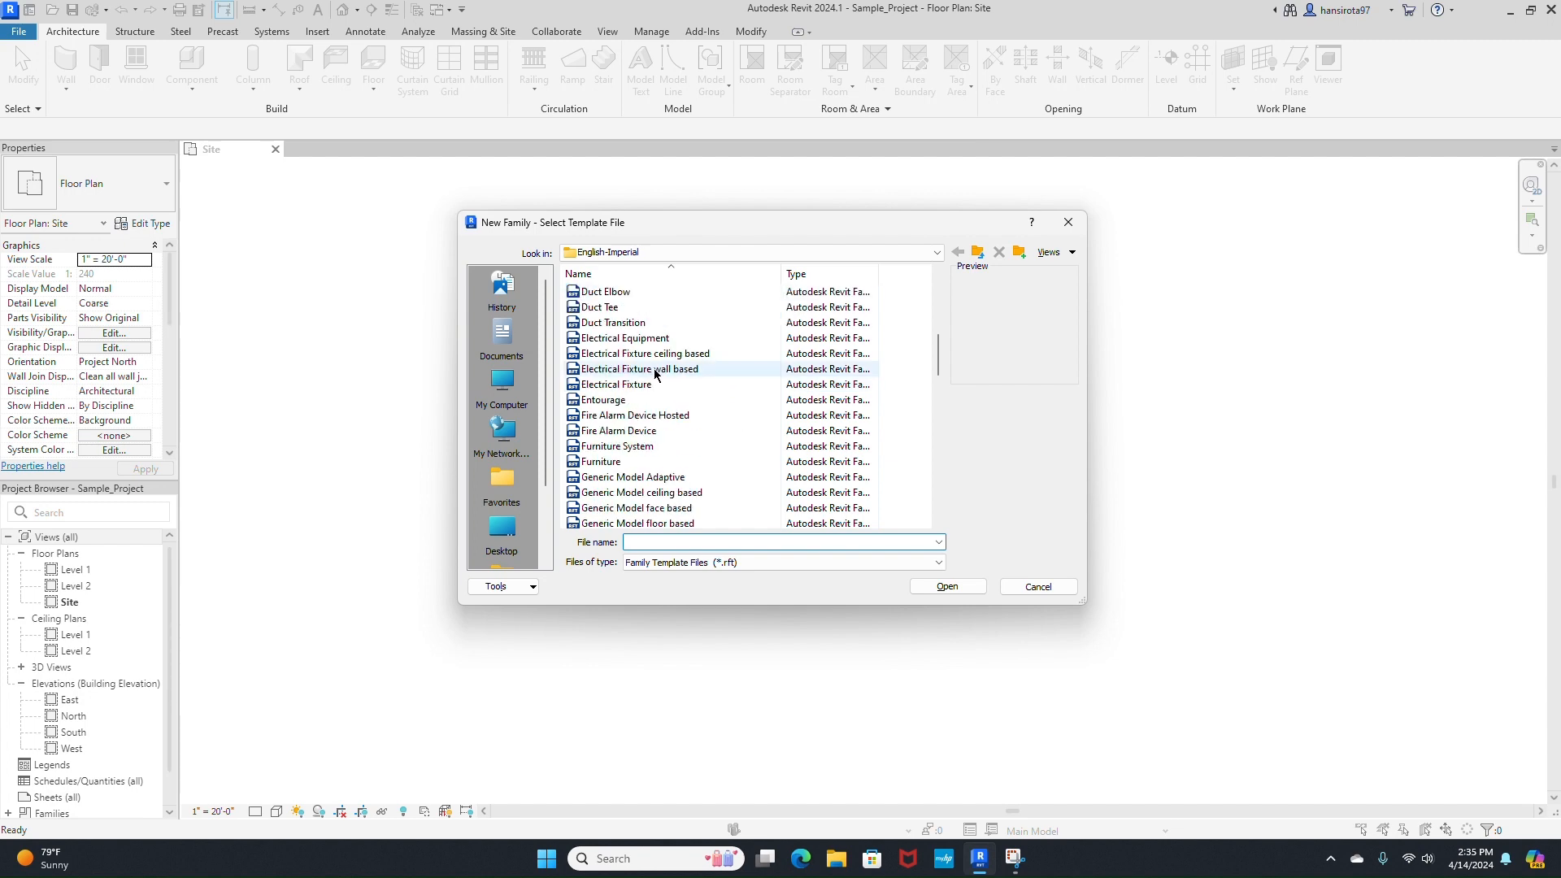
scroll(660, 406, "down", 5)
scroll(661, 422, "up", 15)
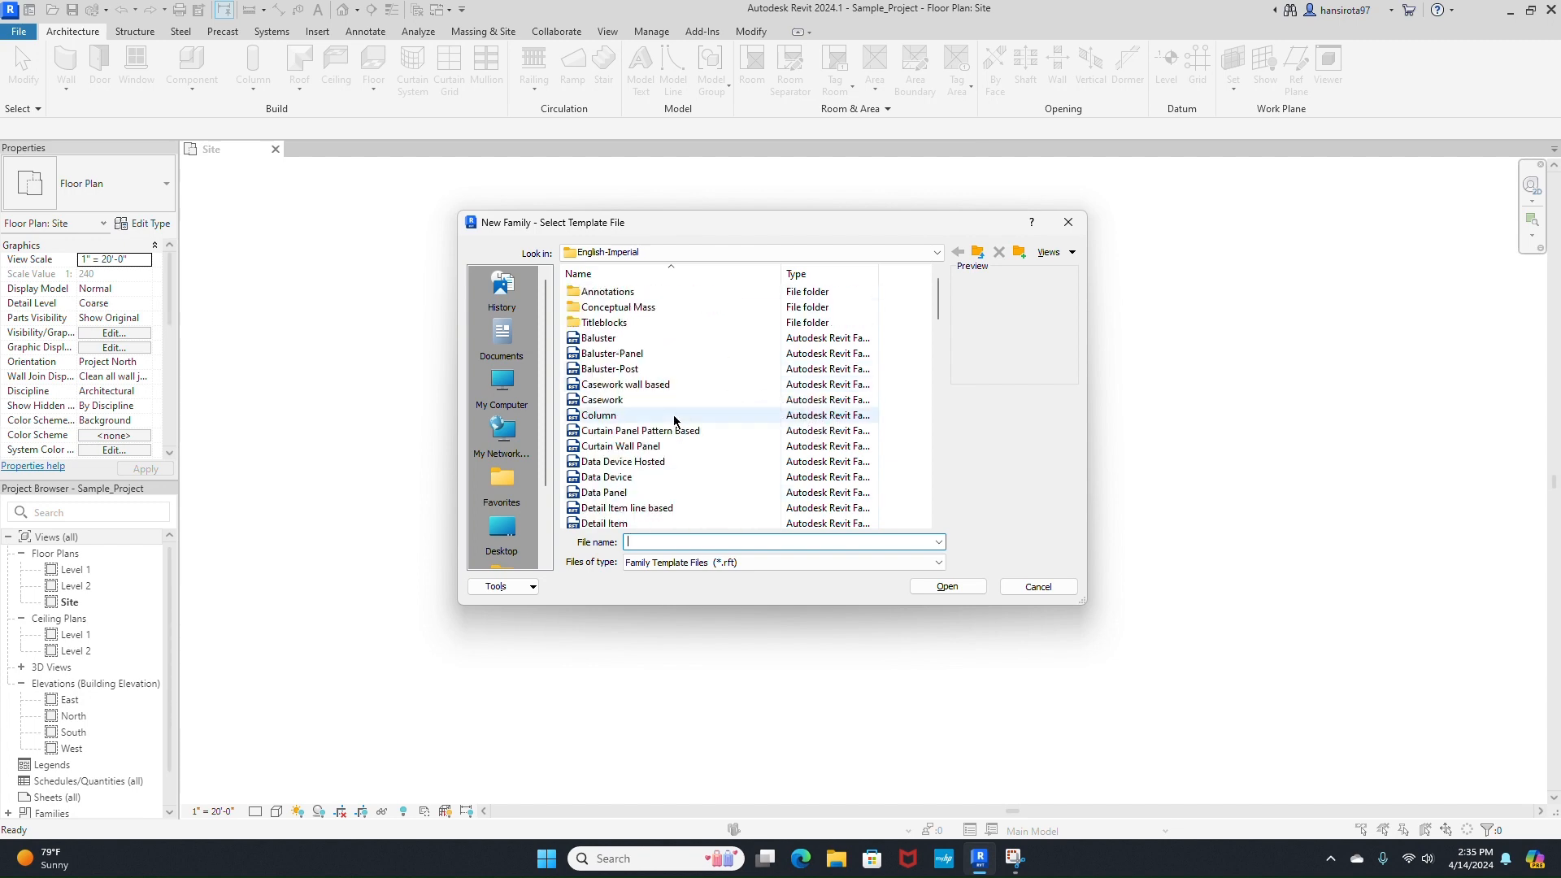
left_click(642, 338)
left_click(948, 586)
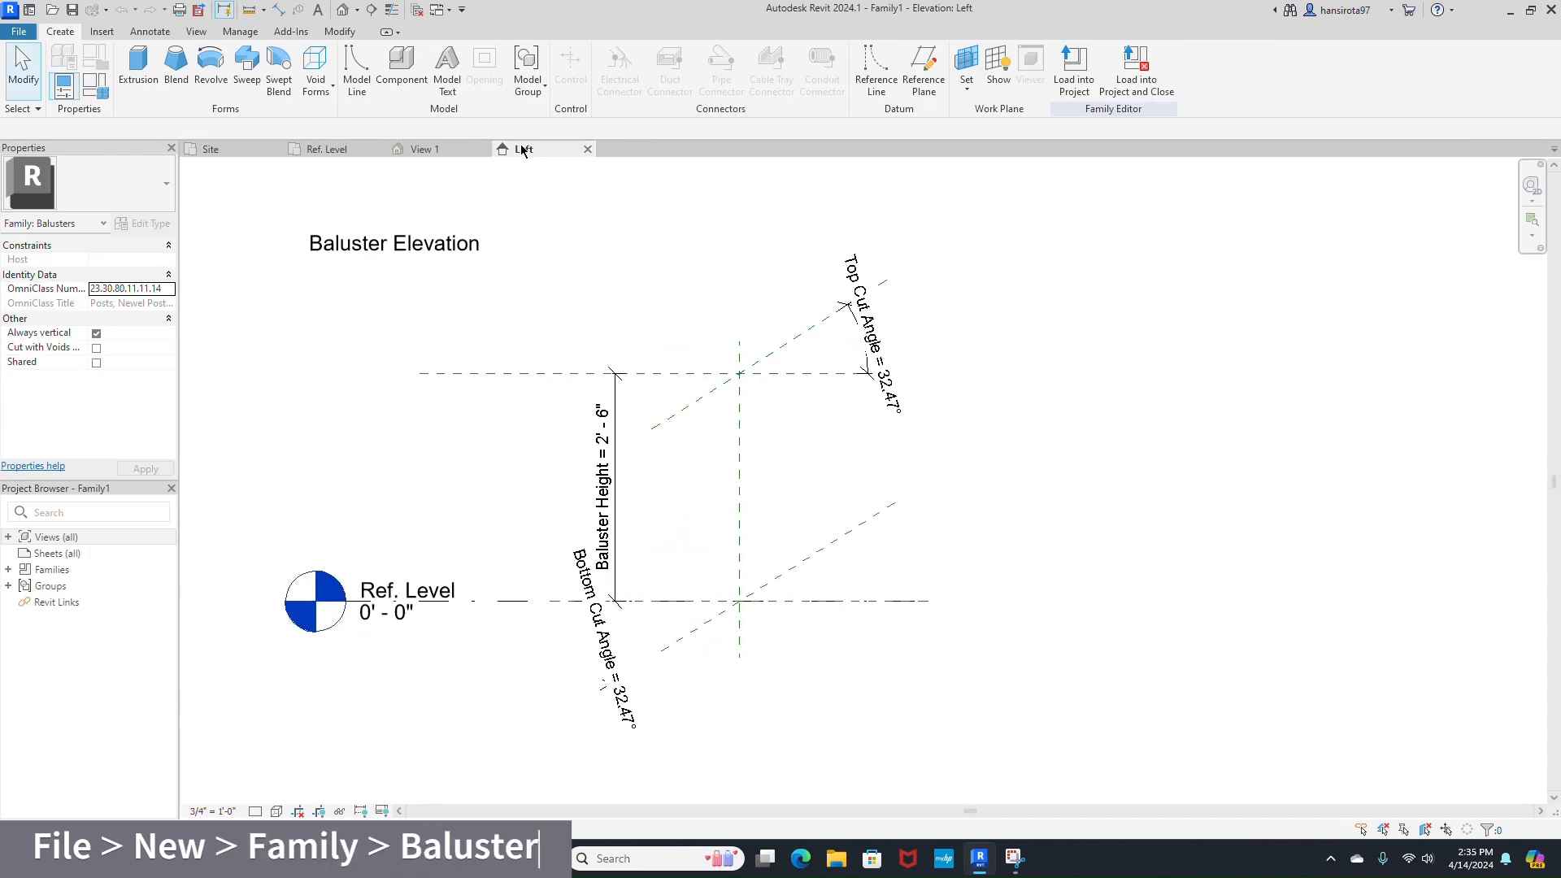
- Start an extrusion on the work plane Reference Plane : Center (Left/Right)
left_click(138, 69)
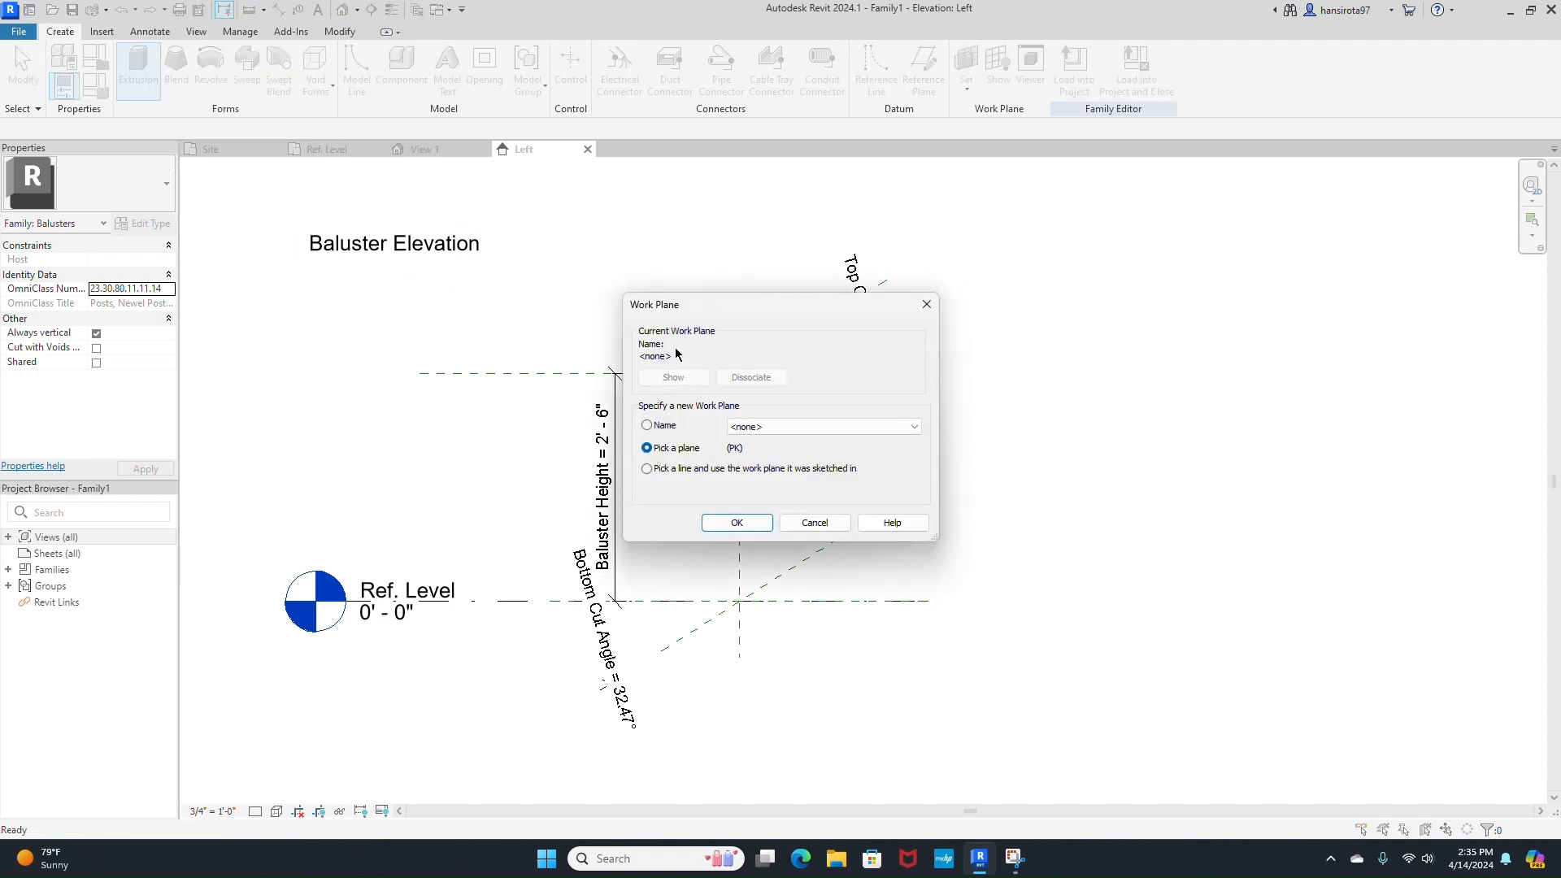
left_click(804, 427)
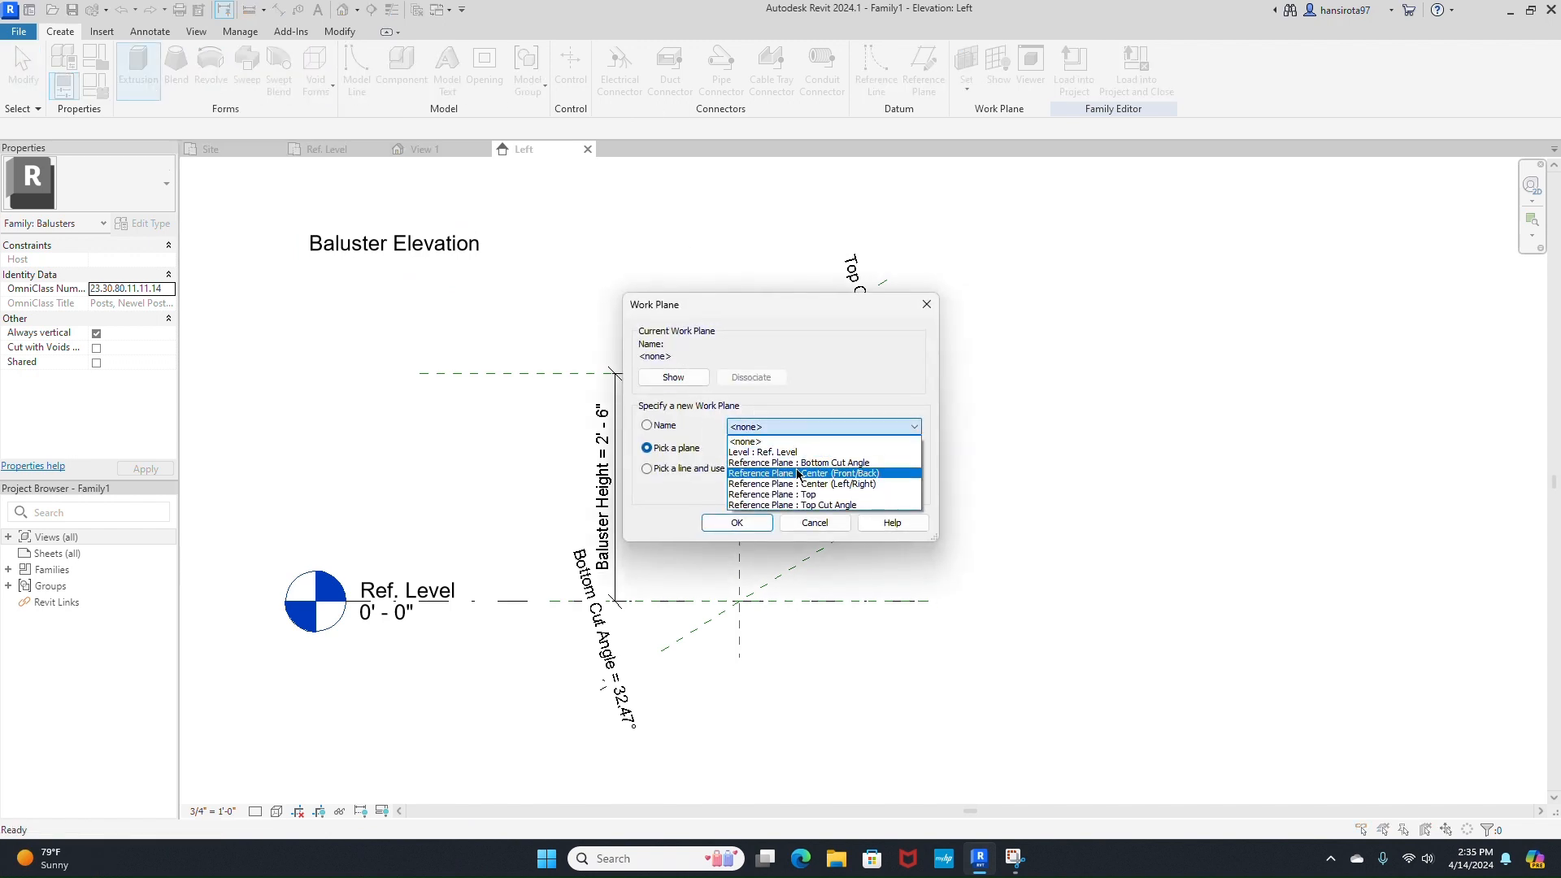
left_click(867, 484)
left_click(737, 523)
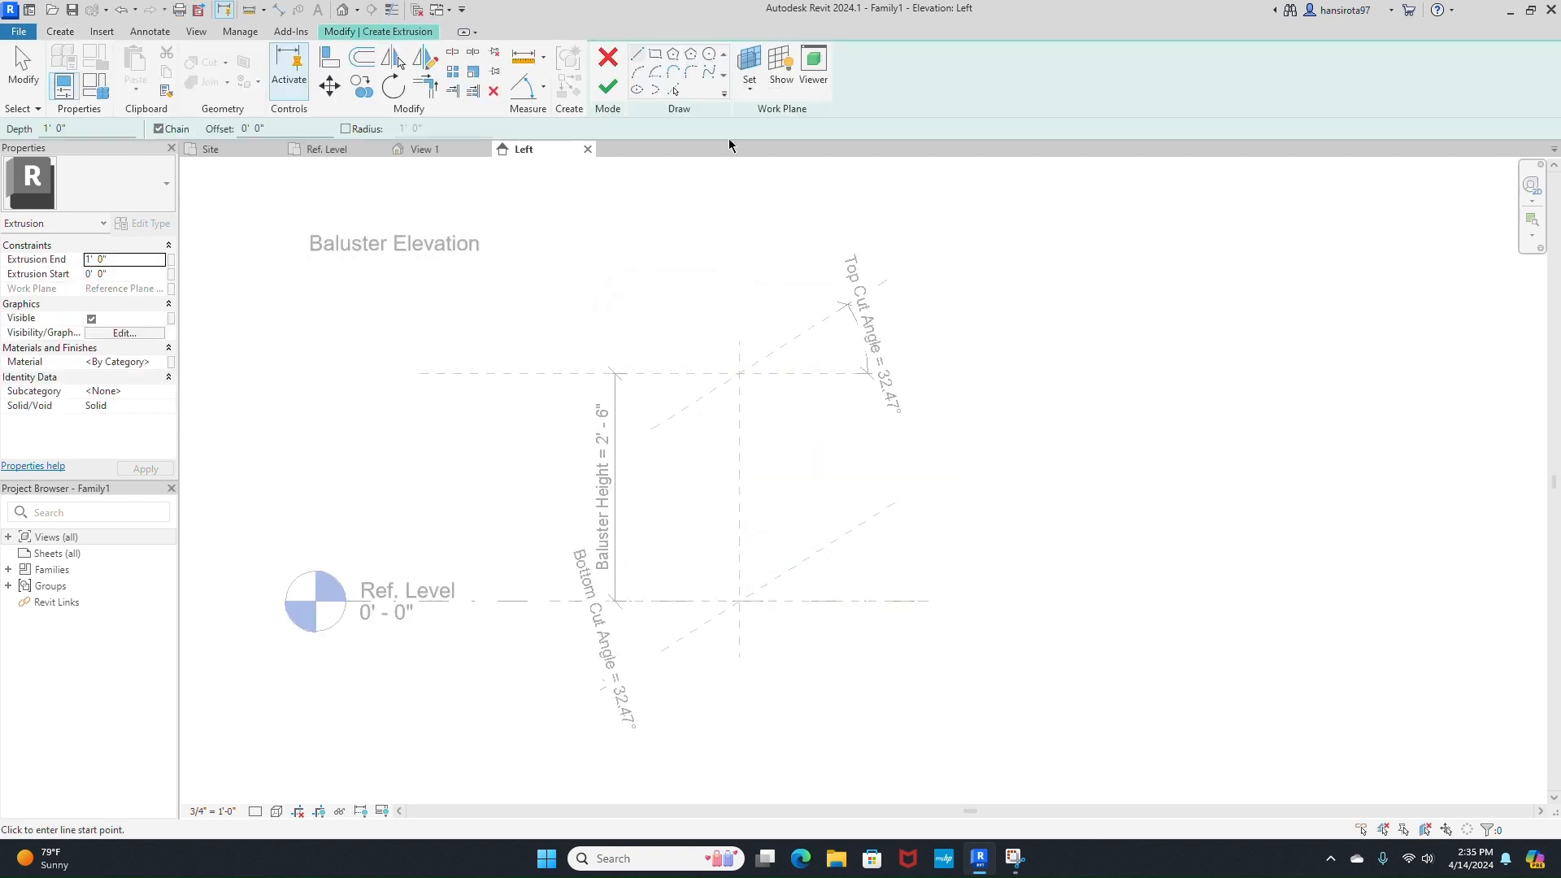
- Sketch a rectangle about 8" wide and 4'-0" high, standing on the Ref. Level around the vertical centre plane
left_click(653, 58)
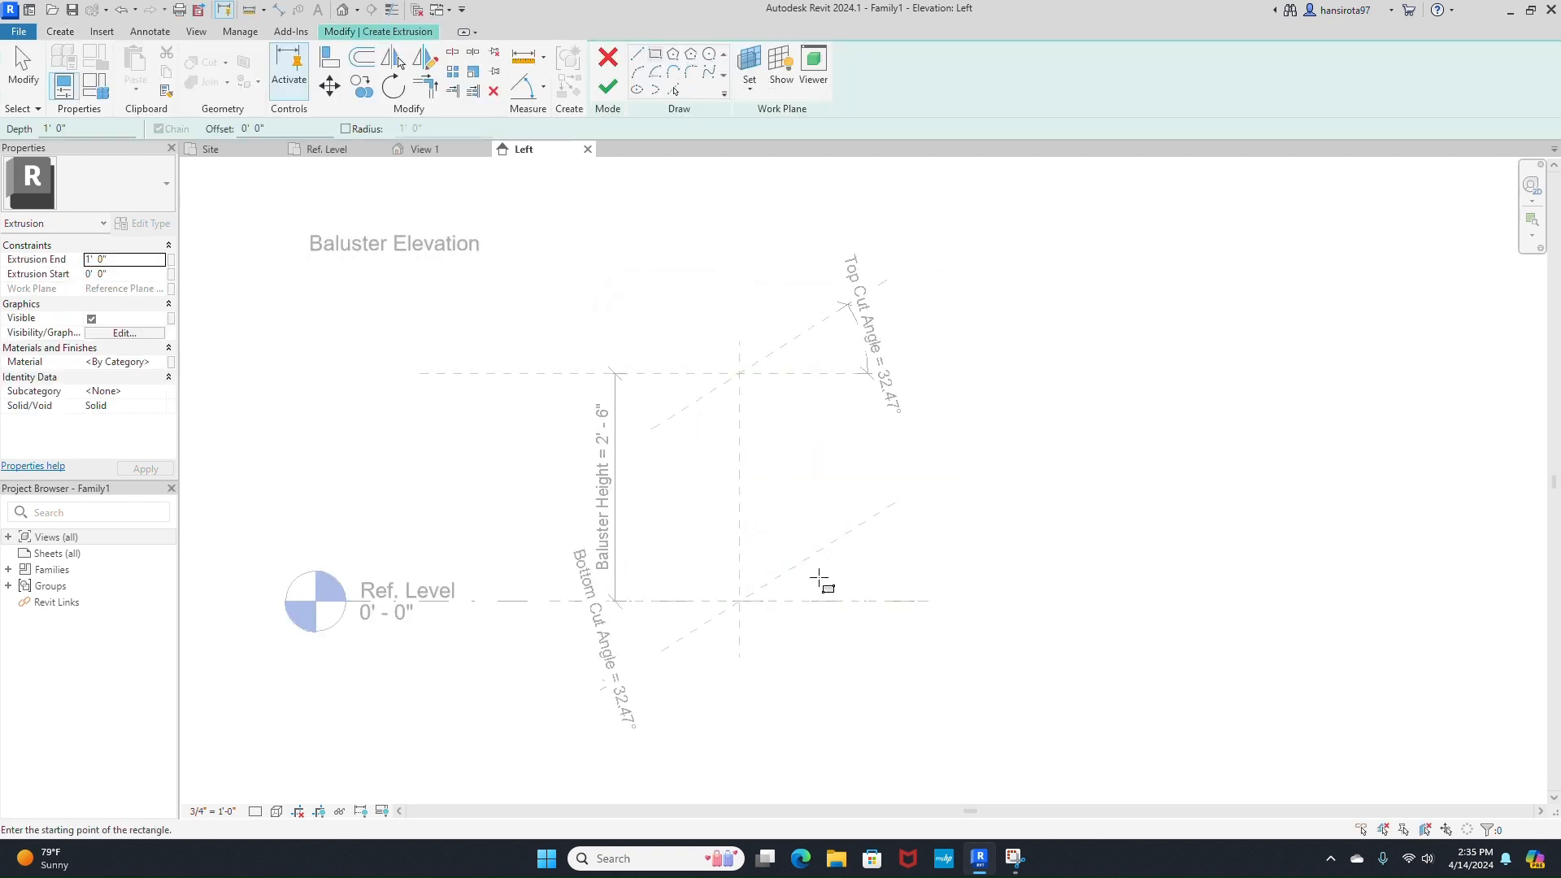
left_click(717, 602)
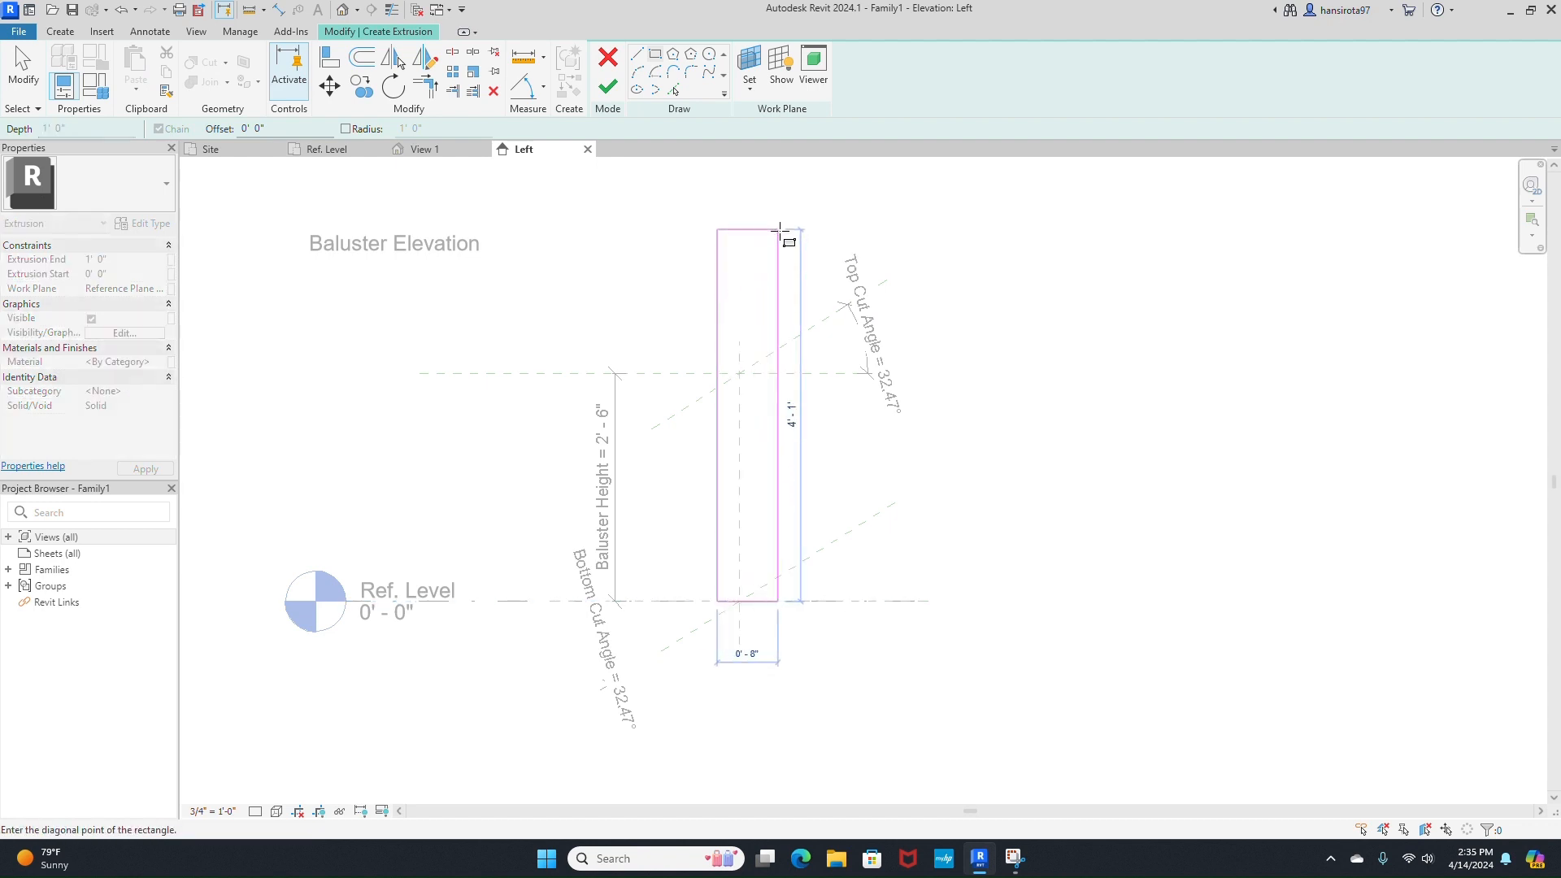
left_click(778, 237)
key("Escape")
key("Escape")
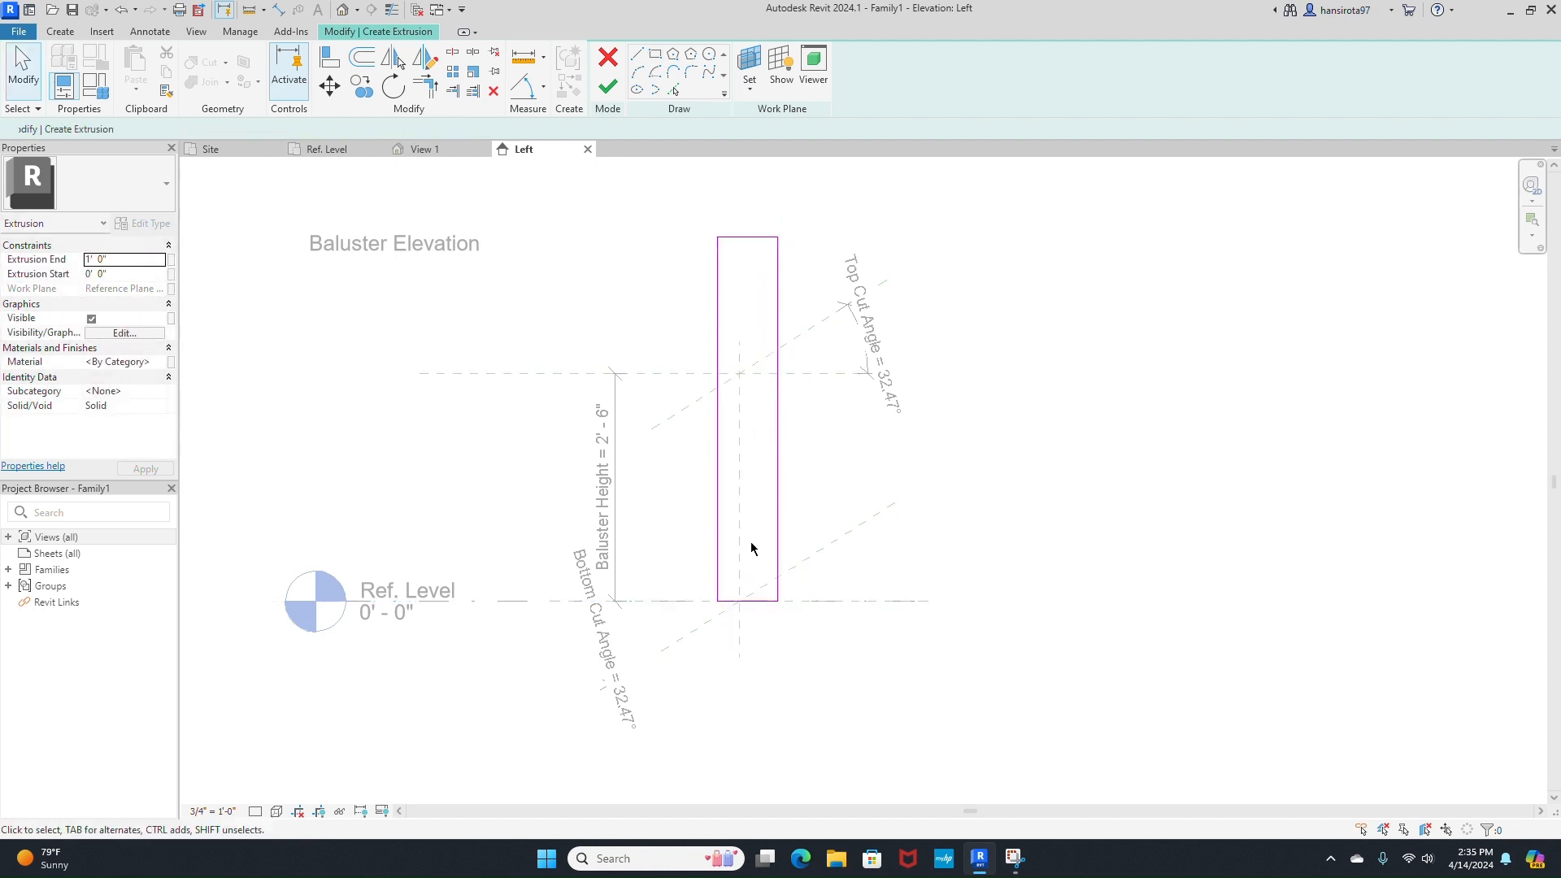
- Set the rectangle's right edge 3" from the vertical centre reference plane
left_click(779, 594)
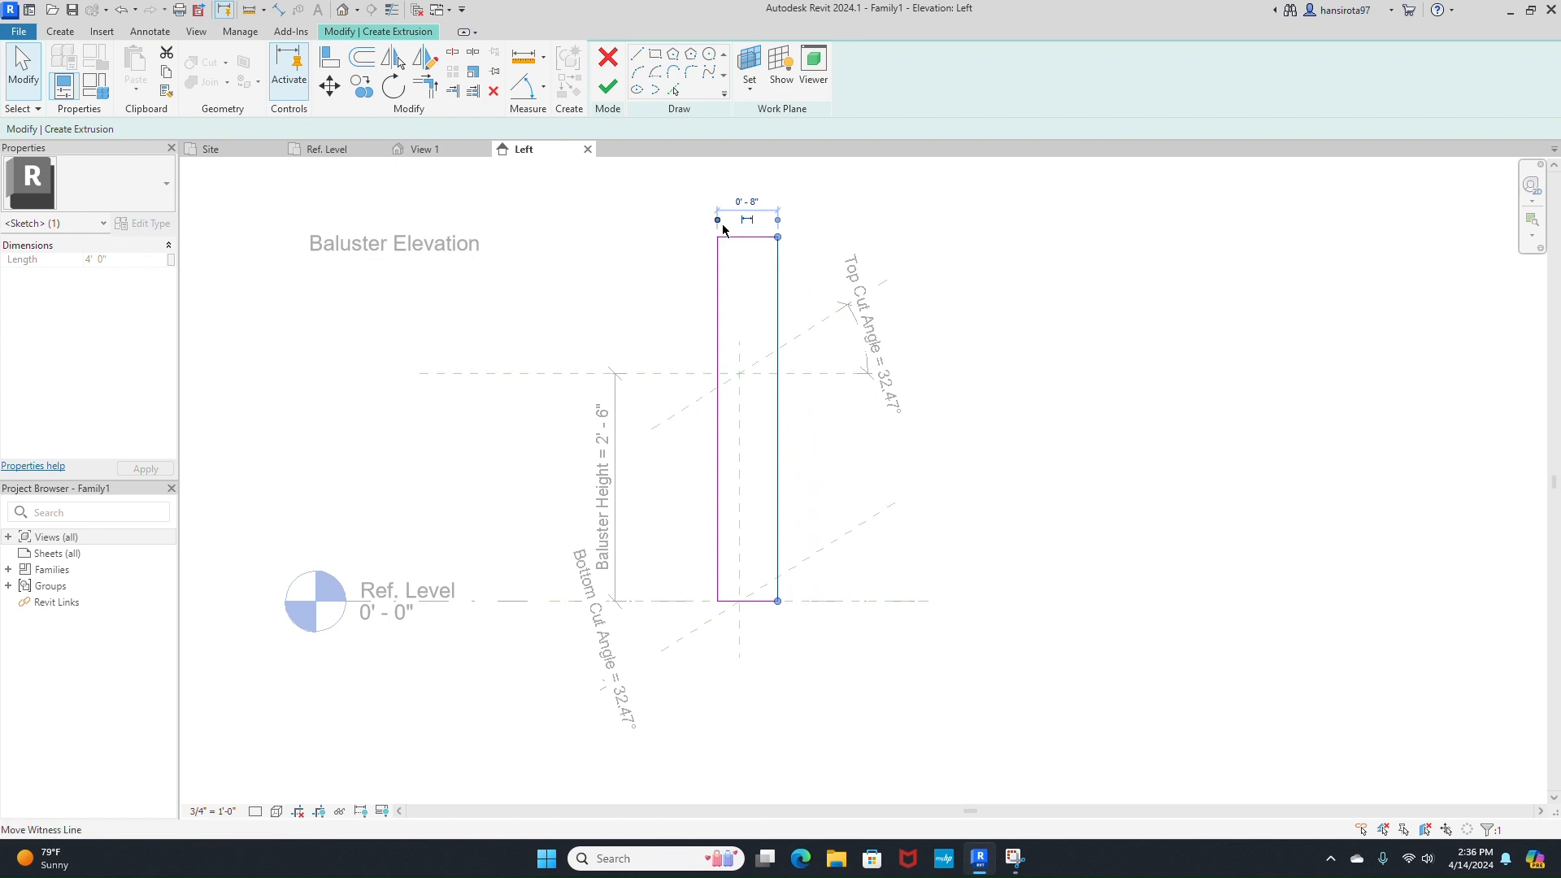
left_click_drag(742, 386, 740, 375)
left_click(758, 201)
type("3")
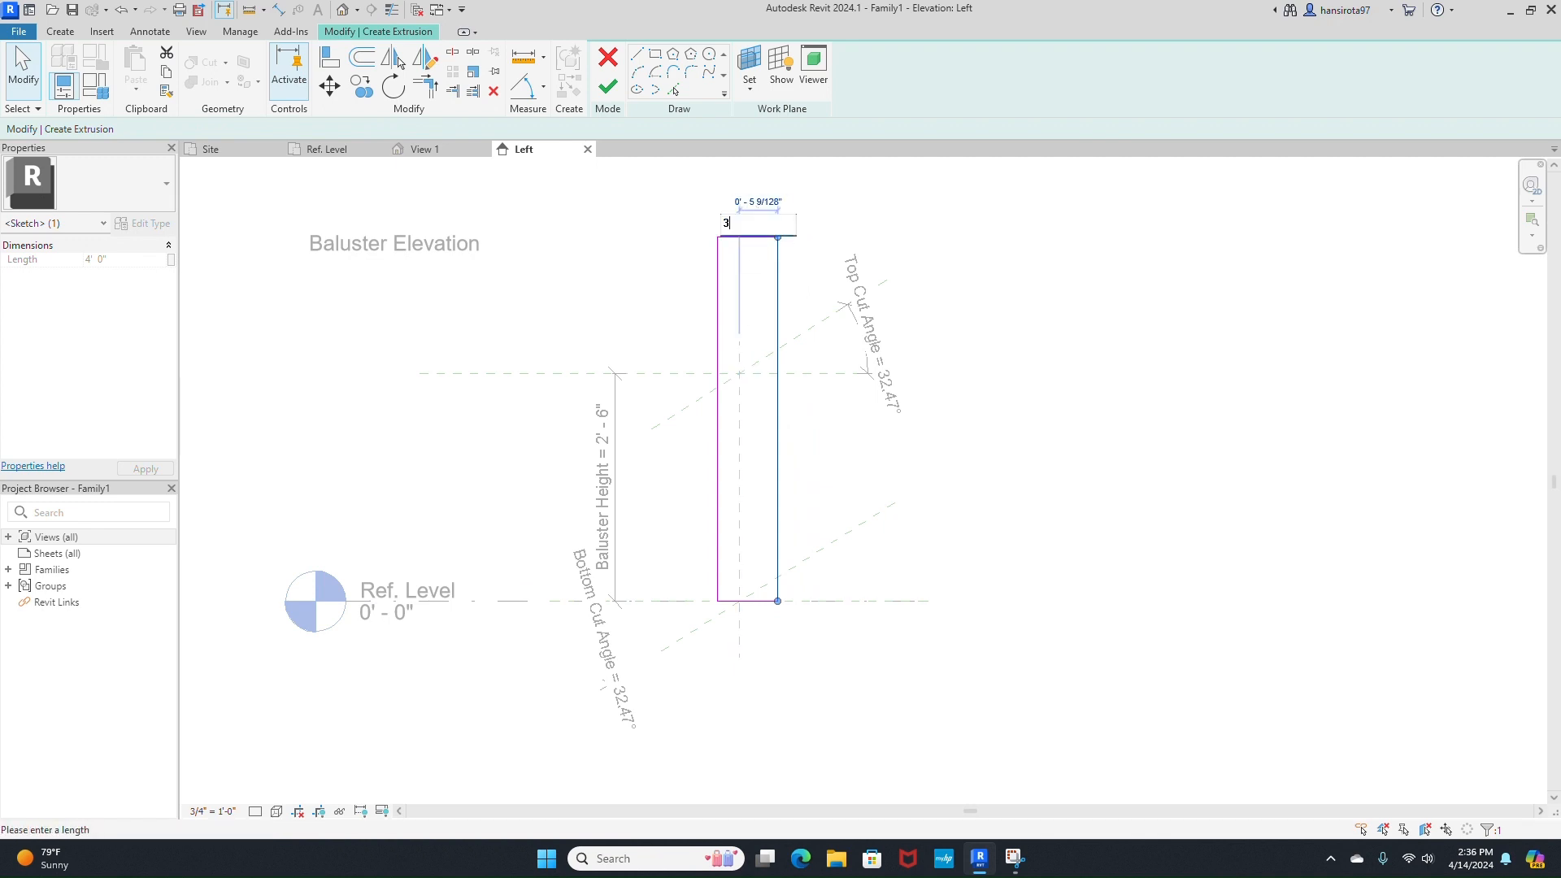
type("\"")
key("Return")
- Set the rectangle's left edge 3" from the vertical centre reference plane
left_click(735, 254)
left_click(718, 265)
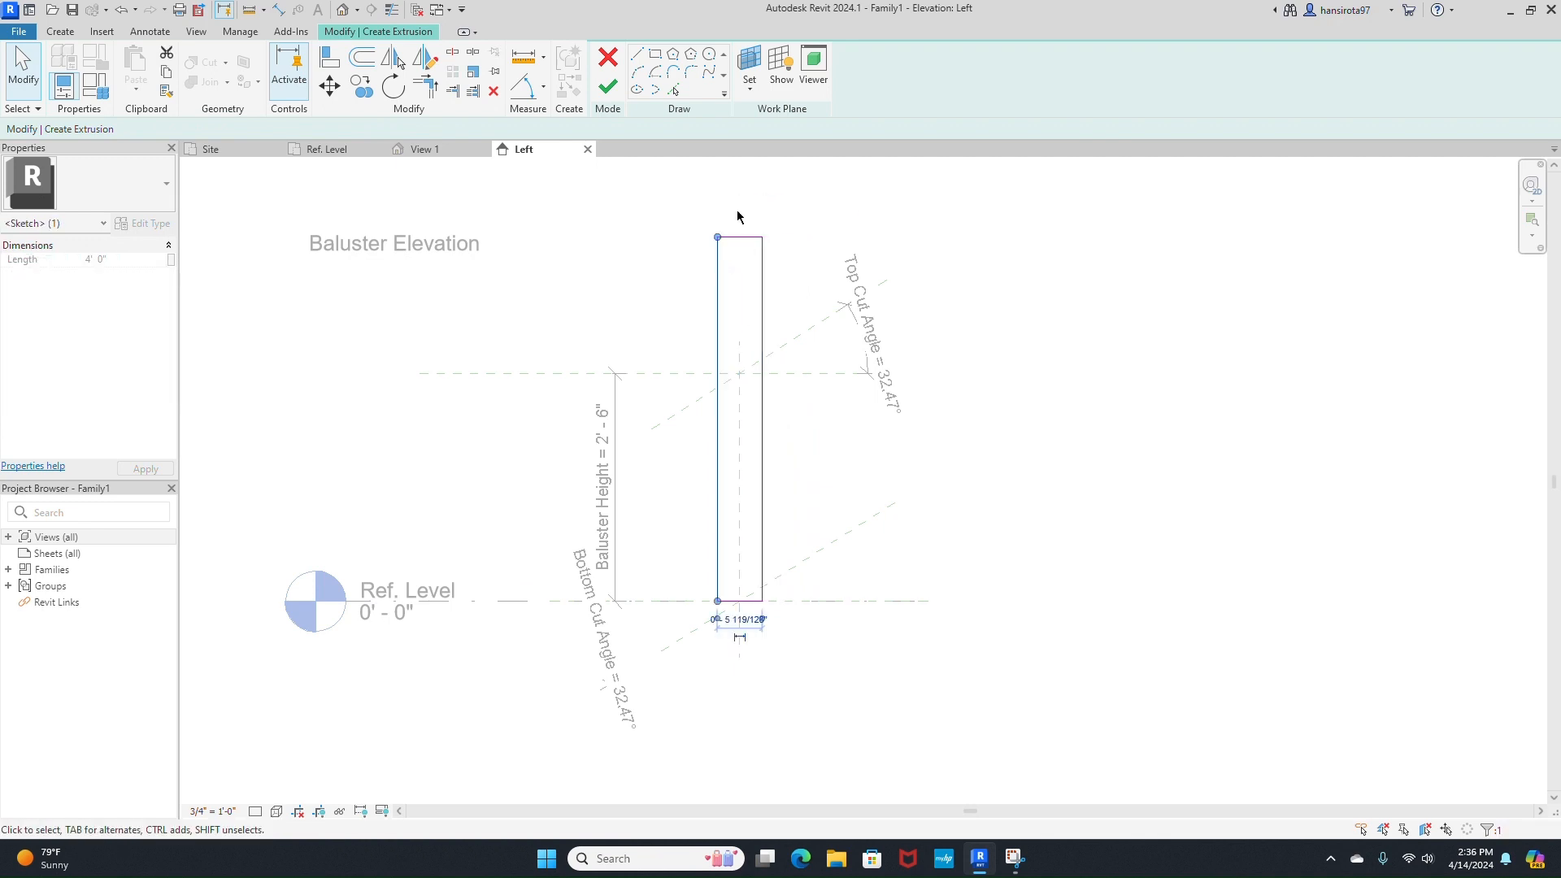
left_click_drag(762, 620, 739, 630)
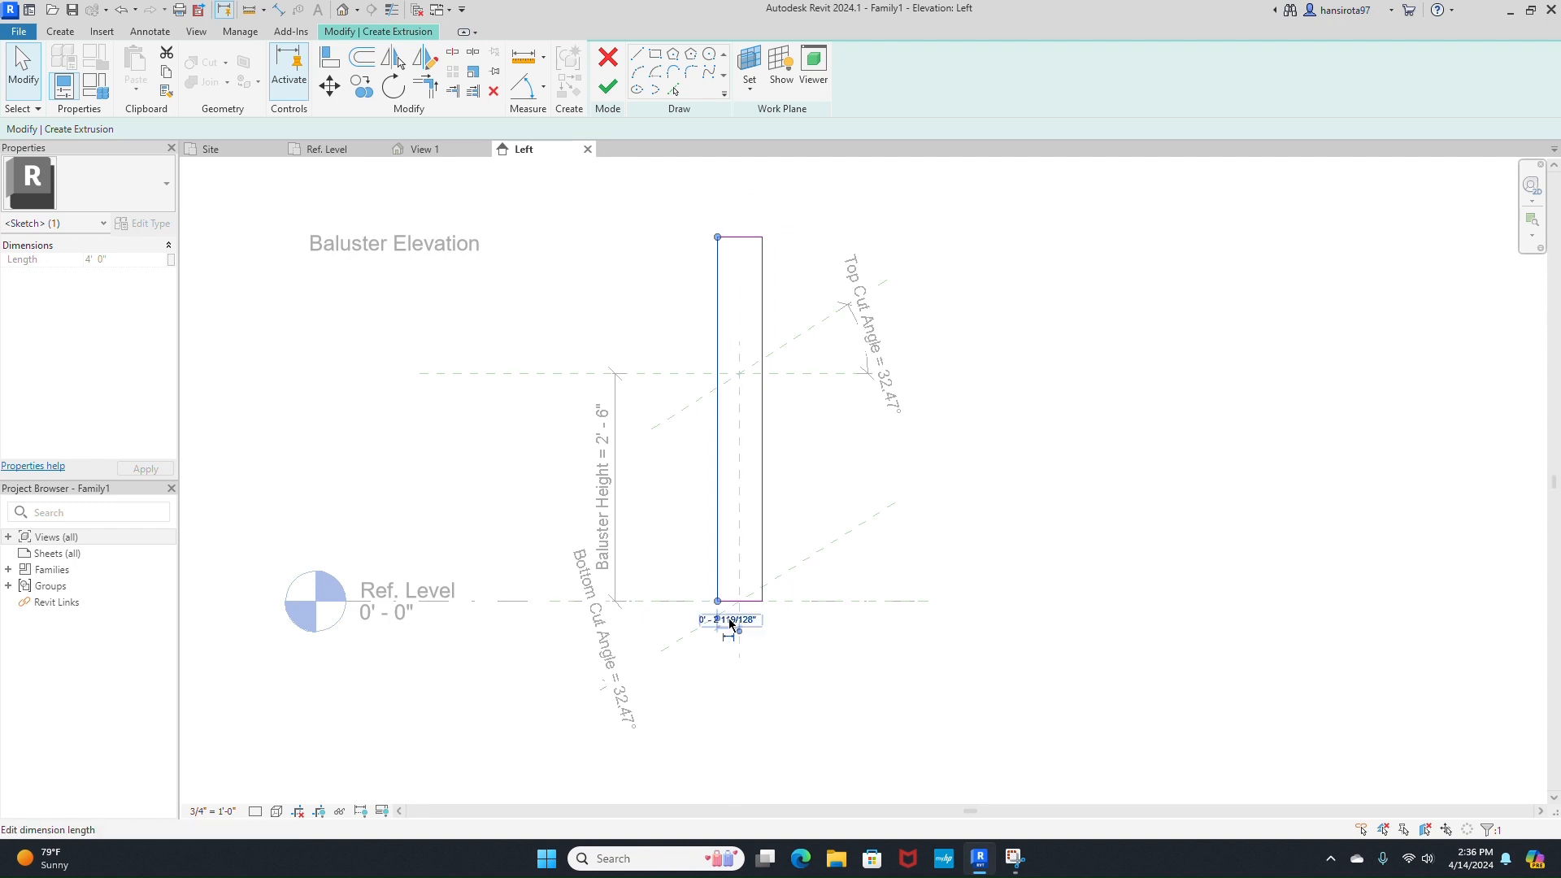
left_click(735, 619)
type("3\"")
key("Return")
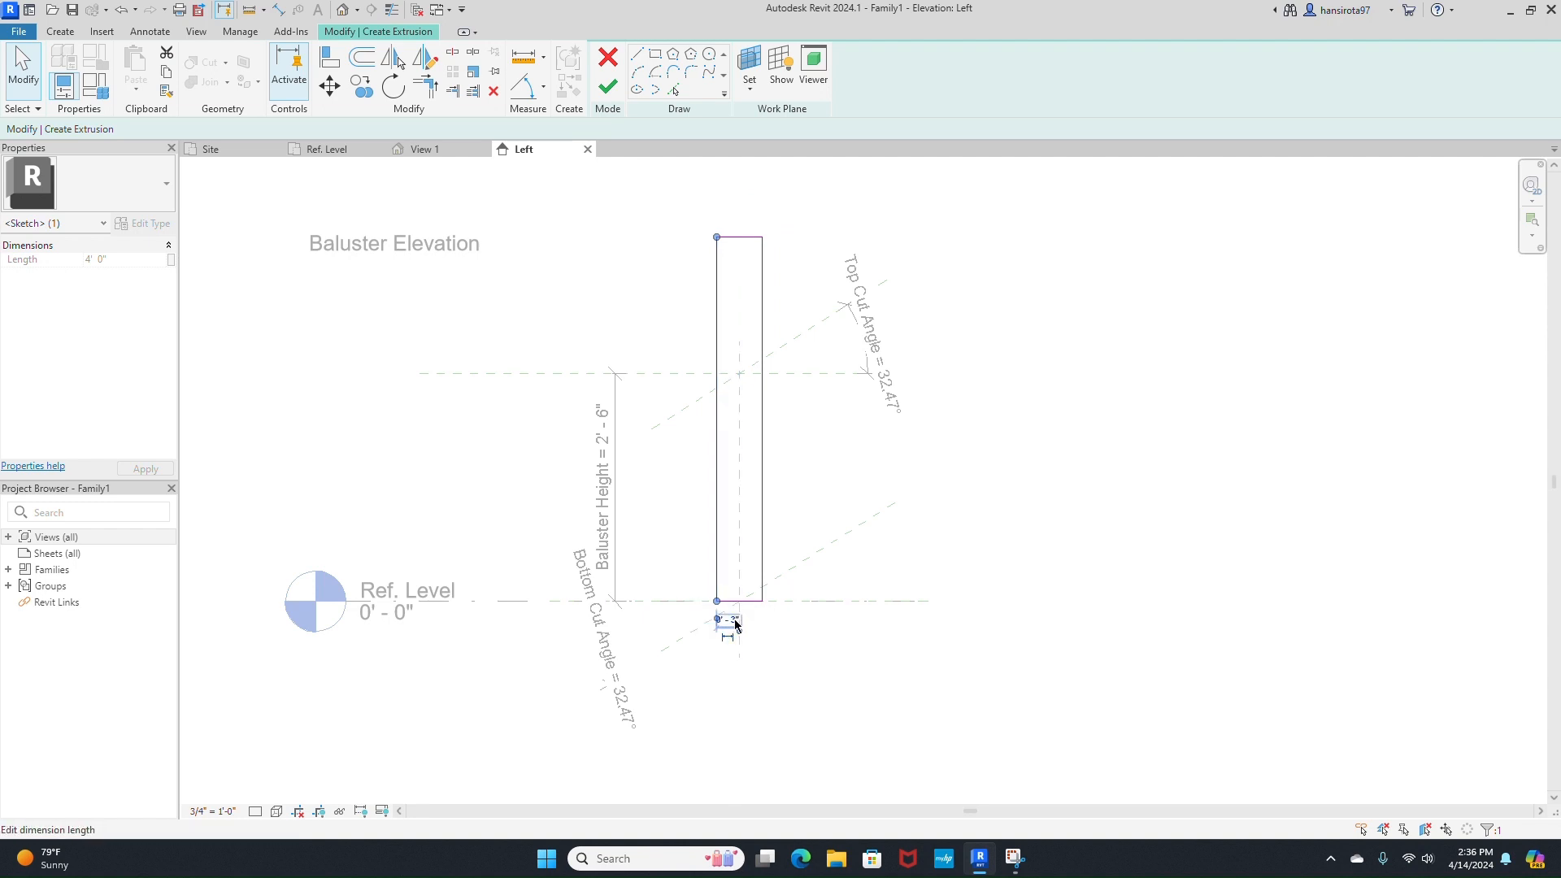
key("Escape")
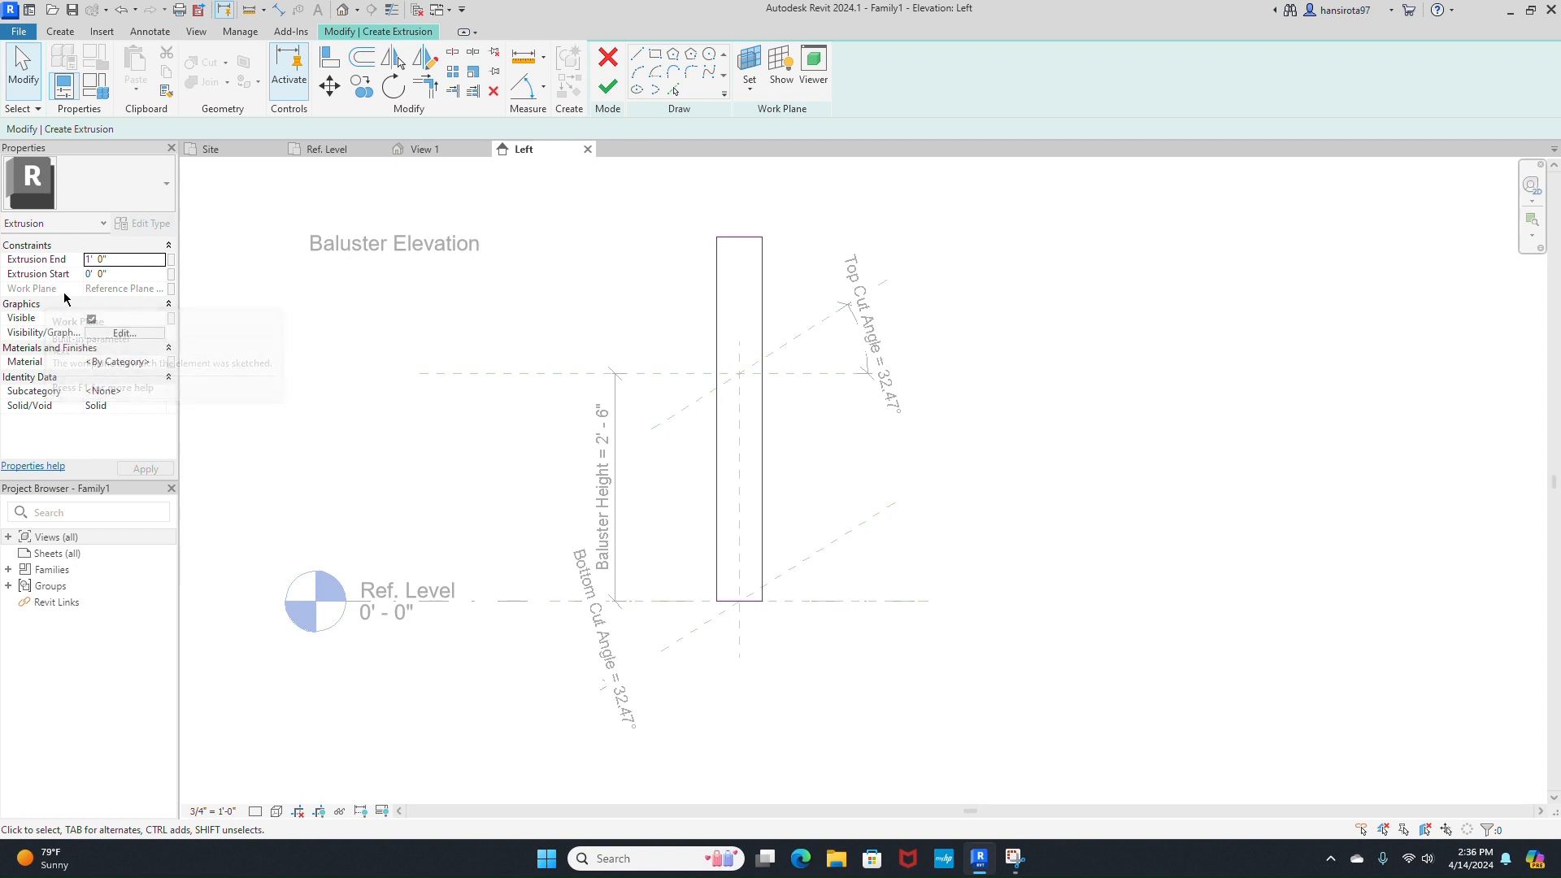
- Set the extrusion end to 1", finish the extrusion and inspect the board in the 3D view
left_click(134, 258)
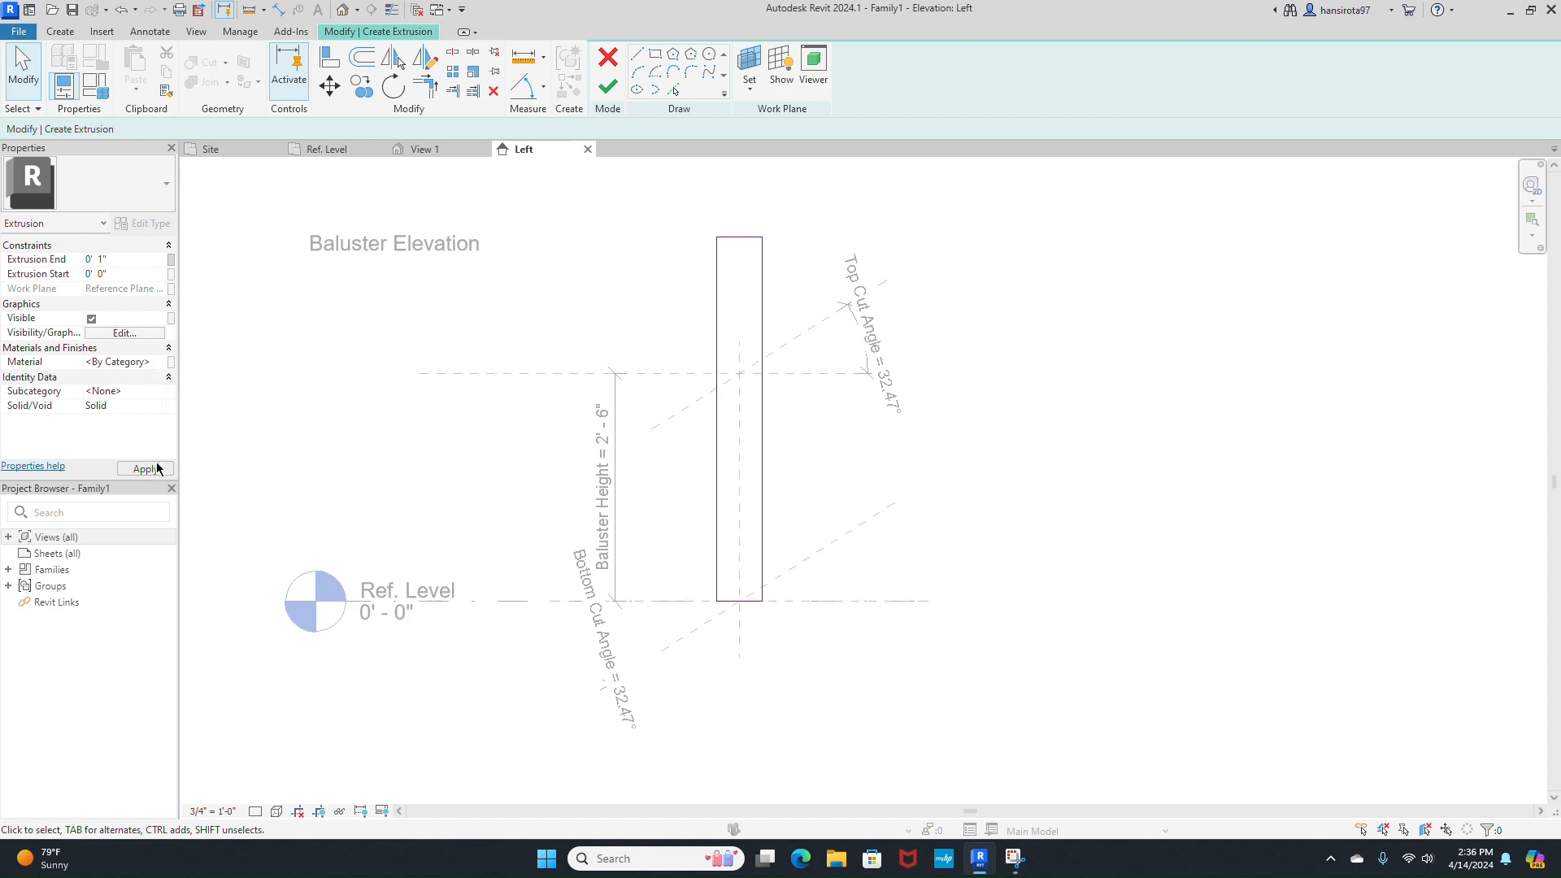
left_click(147, 470)
left_click(609, 87)
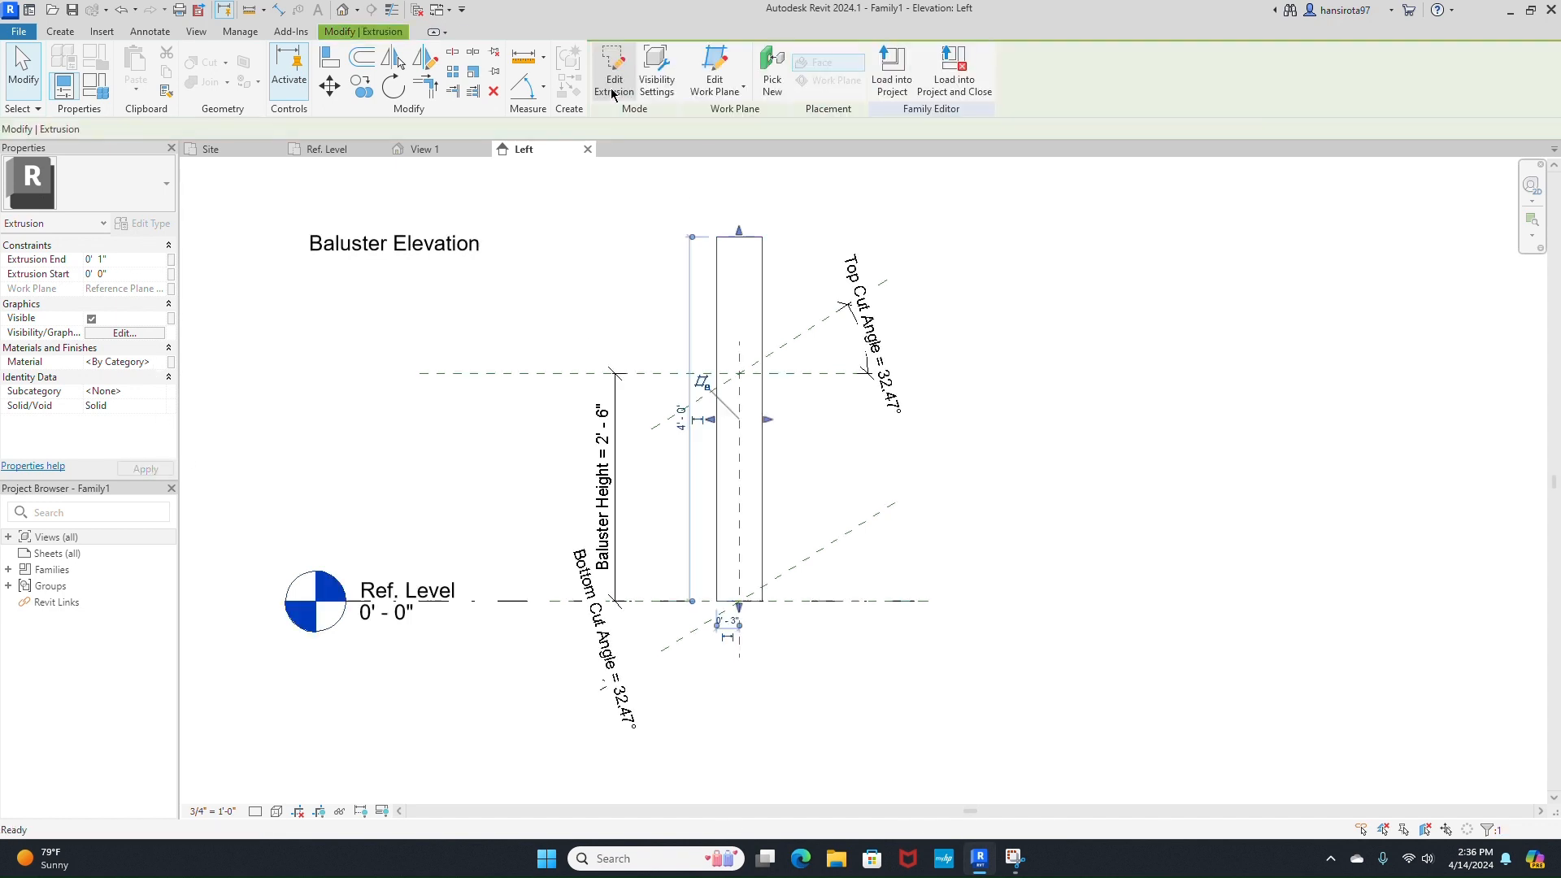
left_click(407, 148)
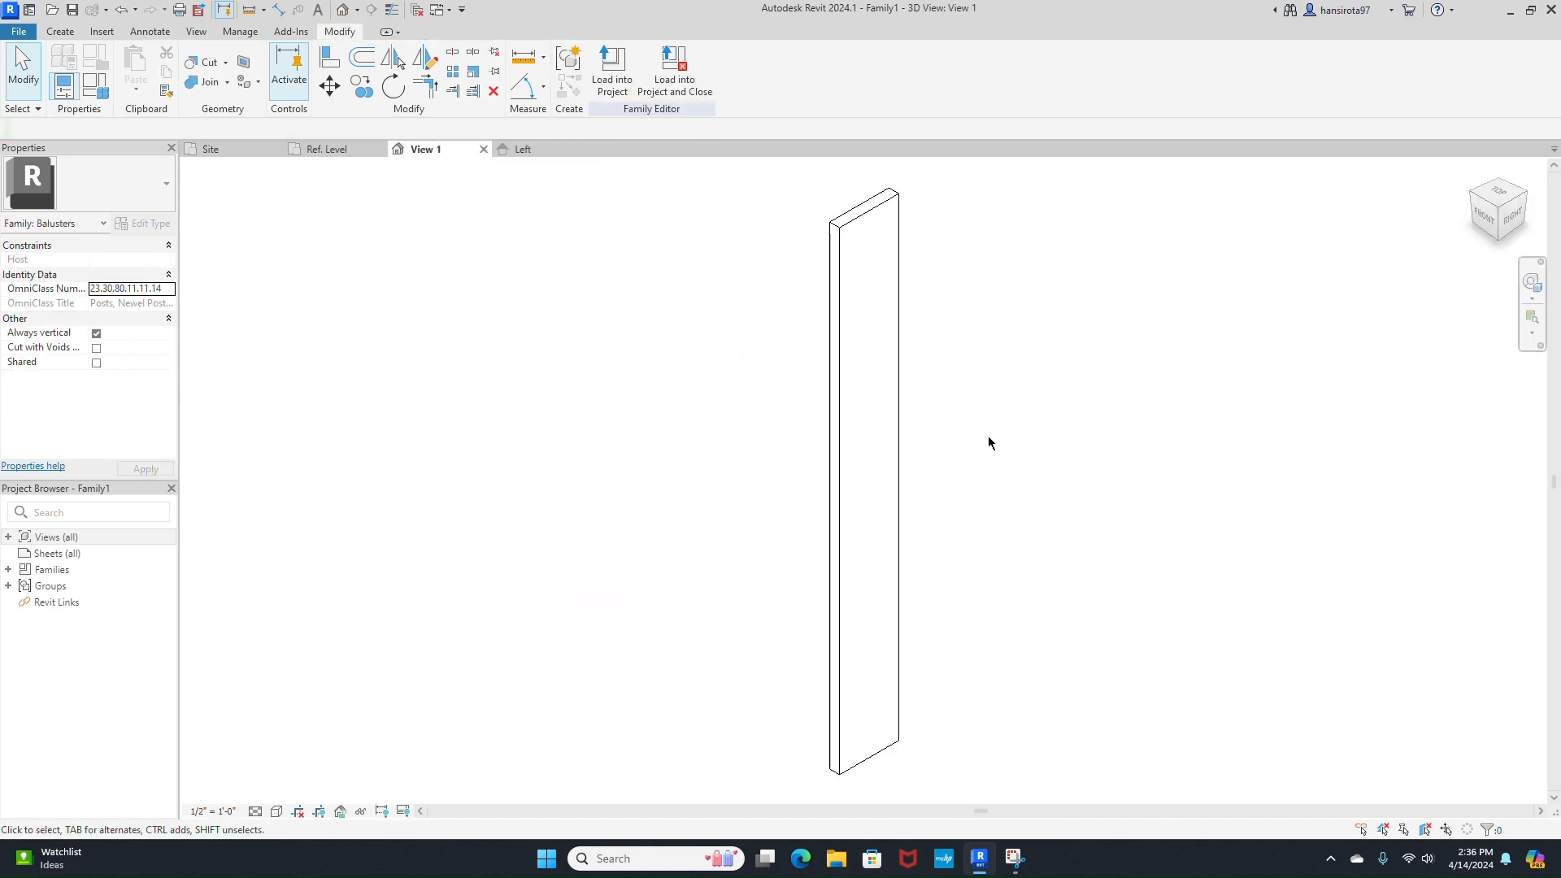
middle_click_drag(990, 442, 906, 436, "shift")
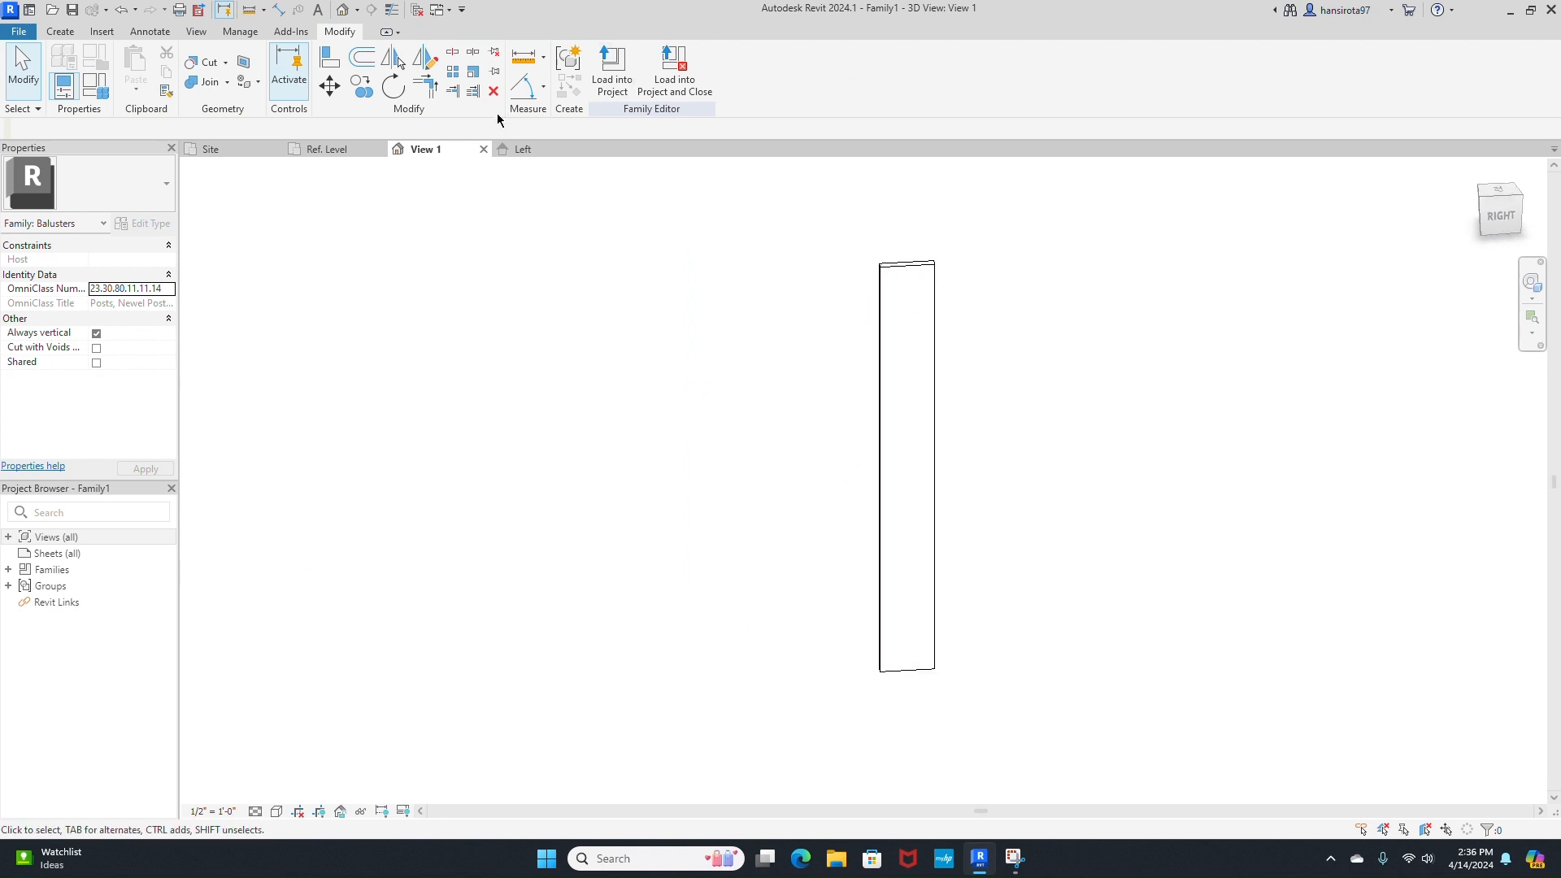
- Edit the extrusion's sketch in the Left elevation, drawing a 60° line about 1'-0" long down and right from the top edge's midpoint
left_click(520, 149)
left_click(763, 261)
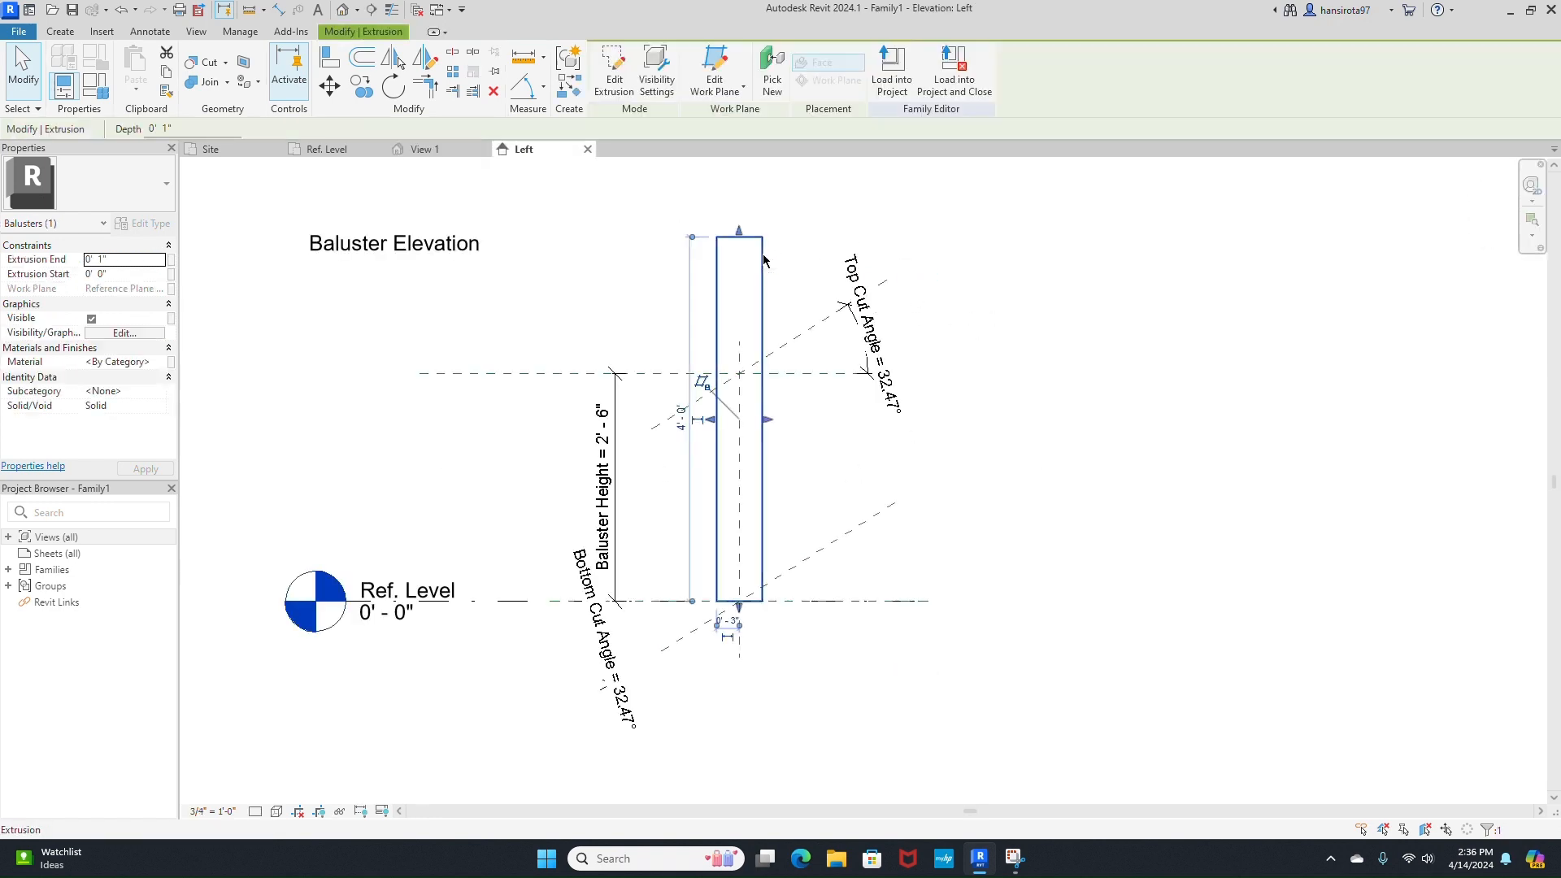
left_click(614, 72)
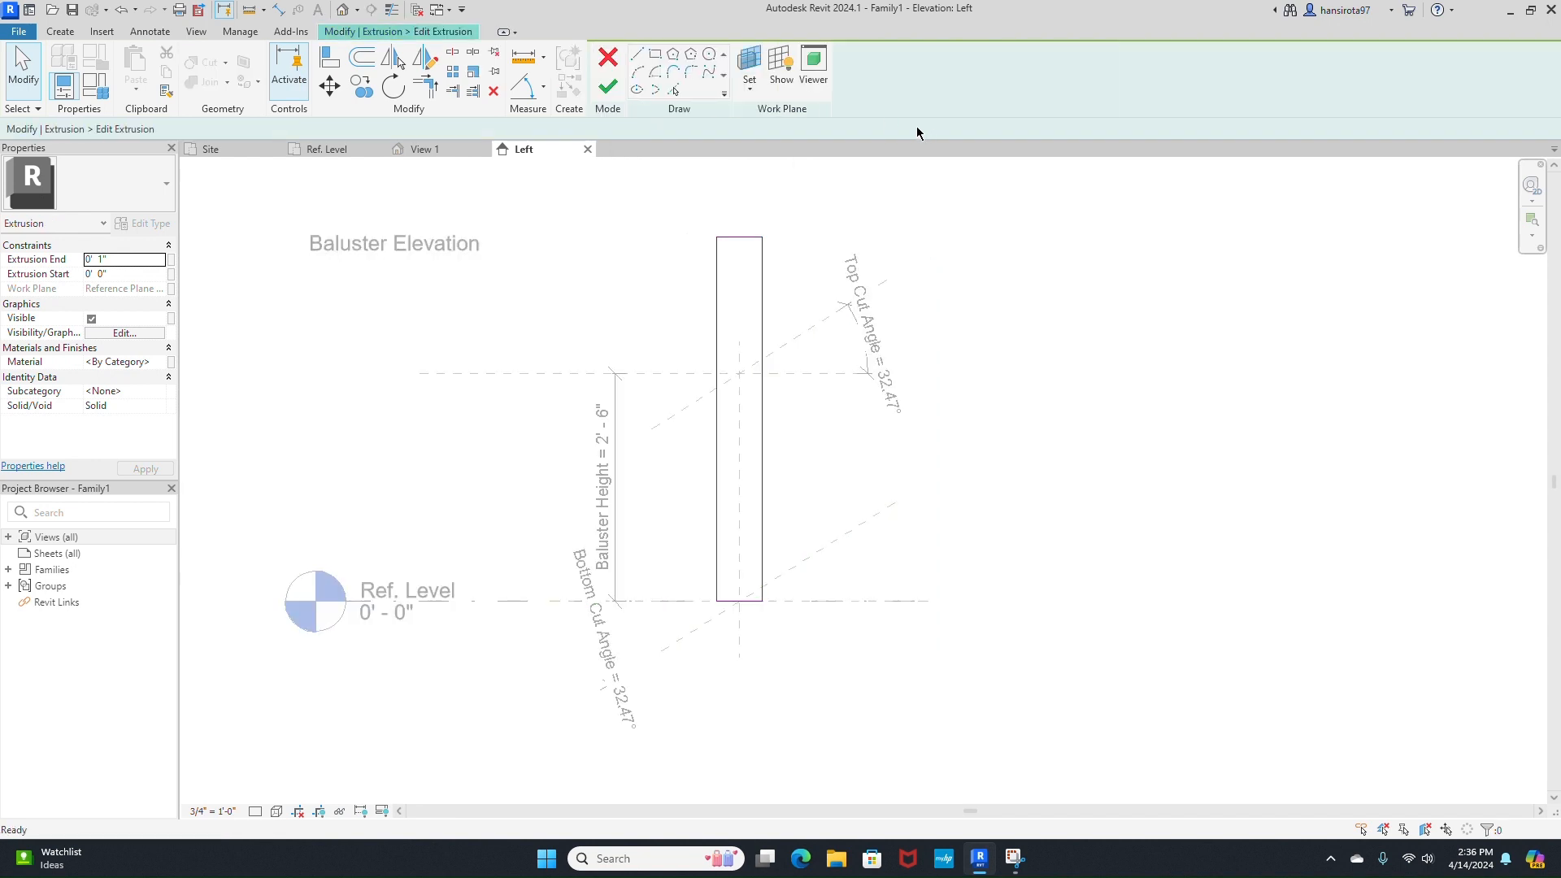
left_click(636, 59)
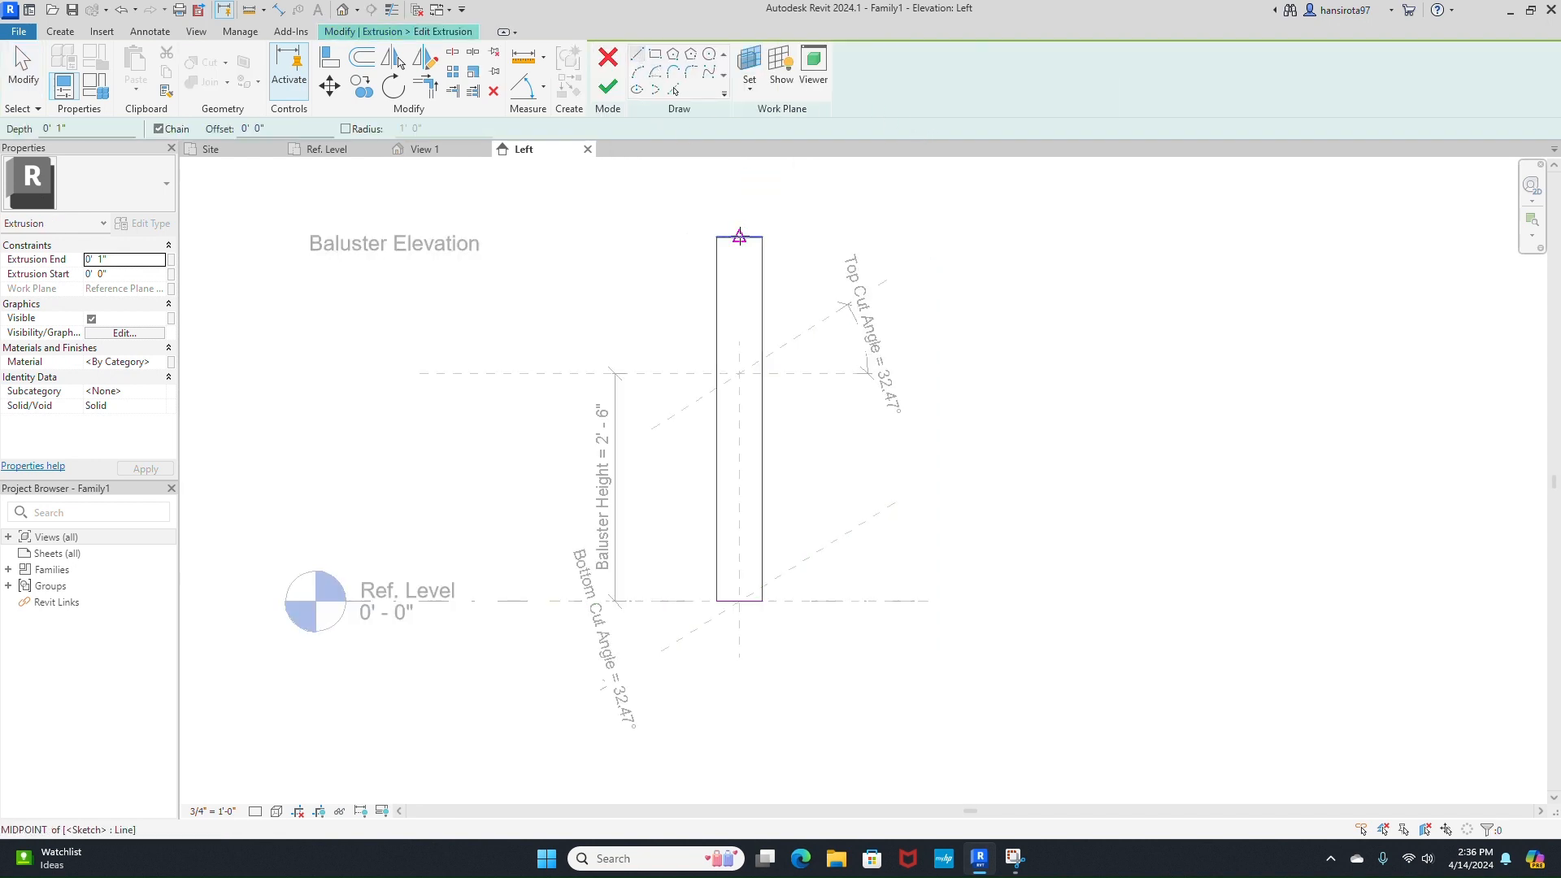
left_click(739, 236)
scroll(797, 315, "up", 3)
scroll(797, 315, "down", 2)
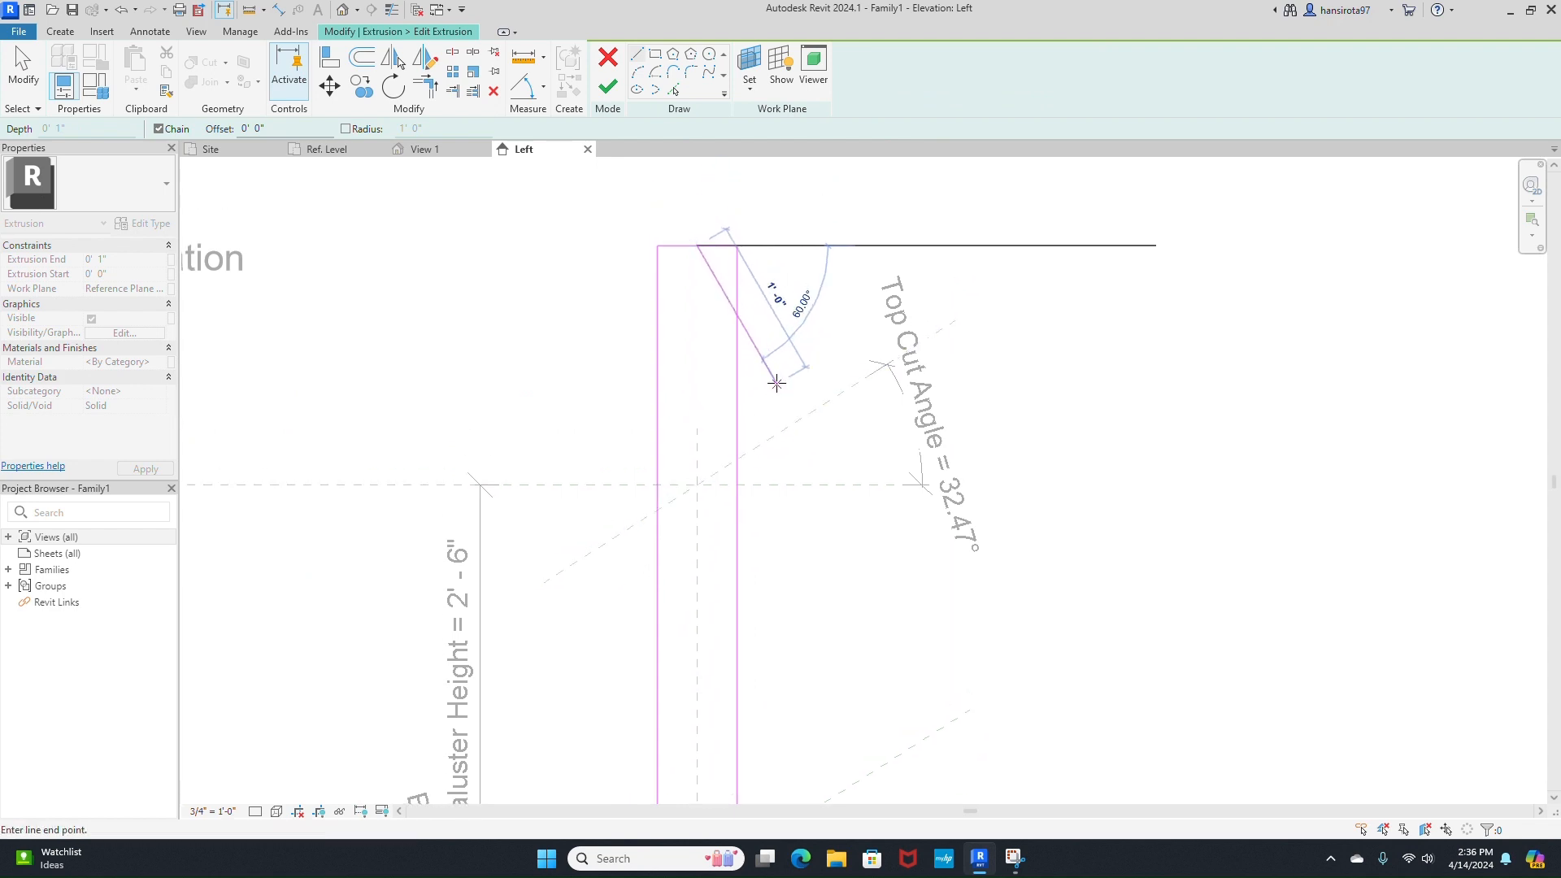
left_click(776, 382)
key("Escape")
key("Escape")
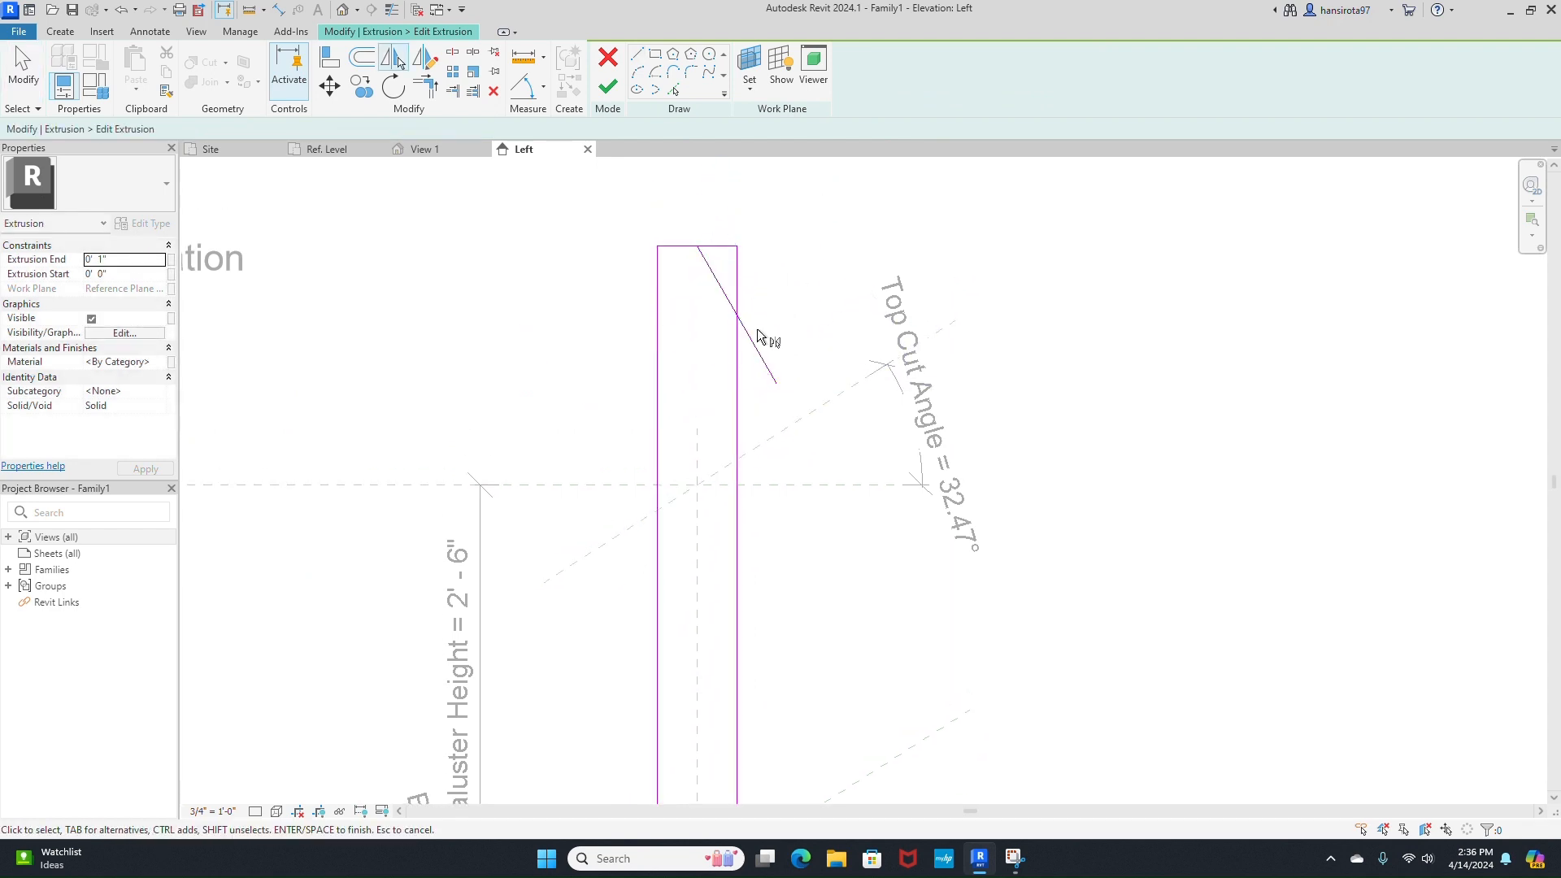
- Mirror the slanted line about the vertical centre reference plane
left_click(753, 339)
key("m")
key("m")
left_click(696, 505)
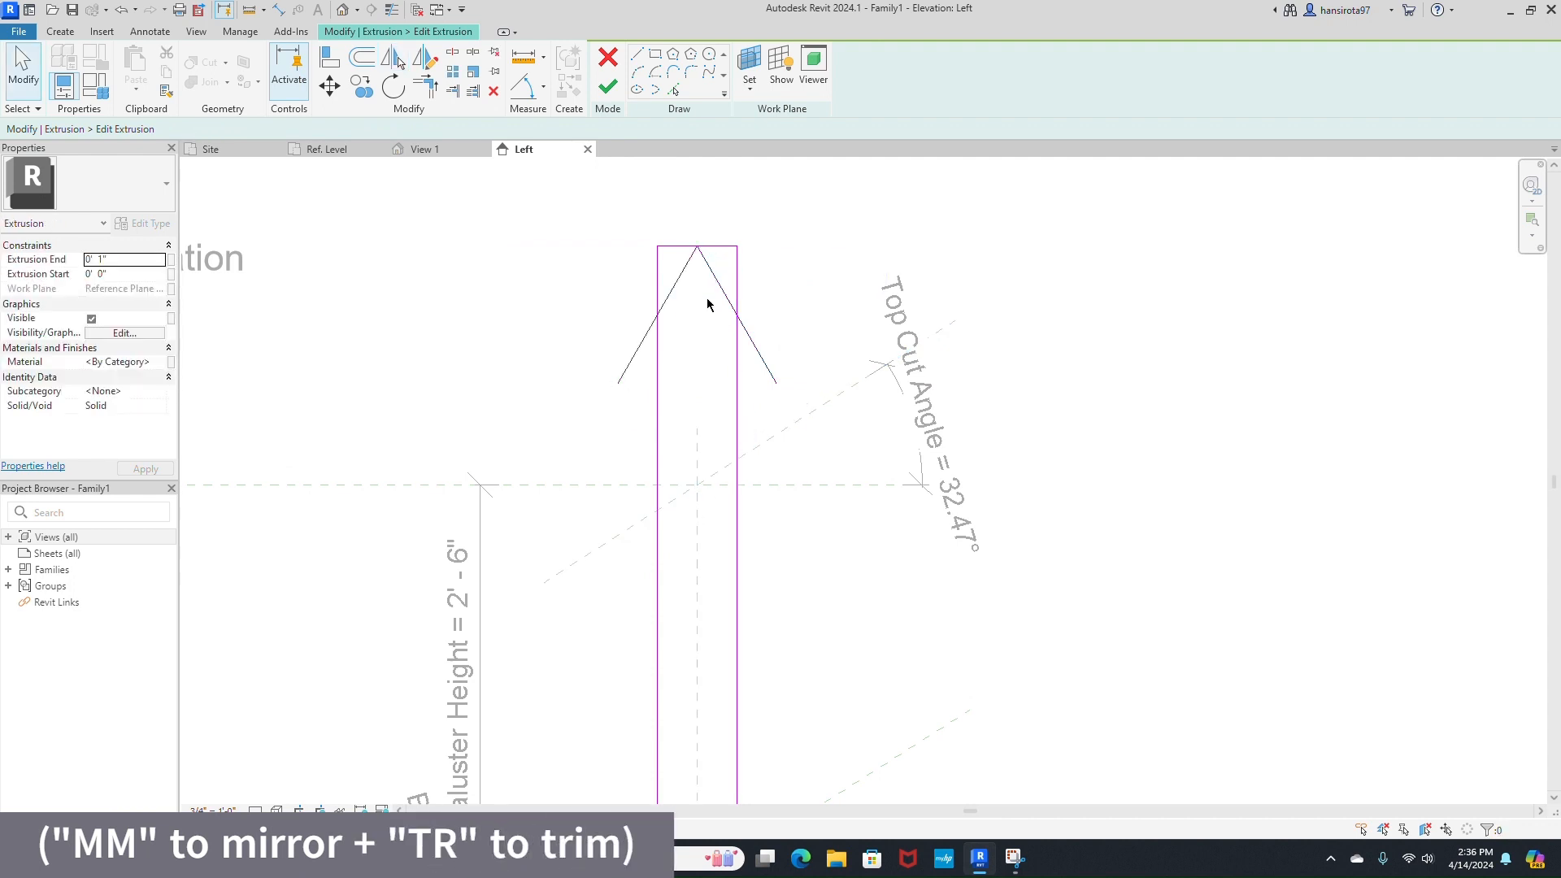
- Trim both slanted lines to the vertical edges and delete the horizontal top line to form a pointed picket outline
key("t")
key("r")
left_click(658, 362)
left_click(679, 278)
left_click(738, 337)
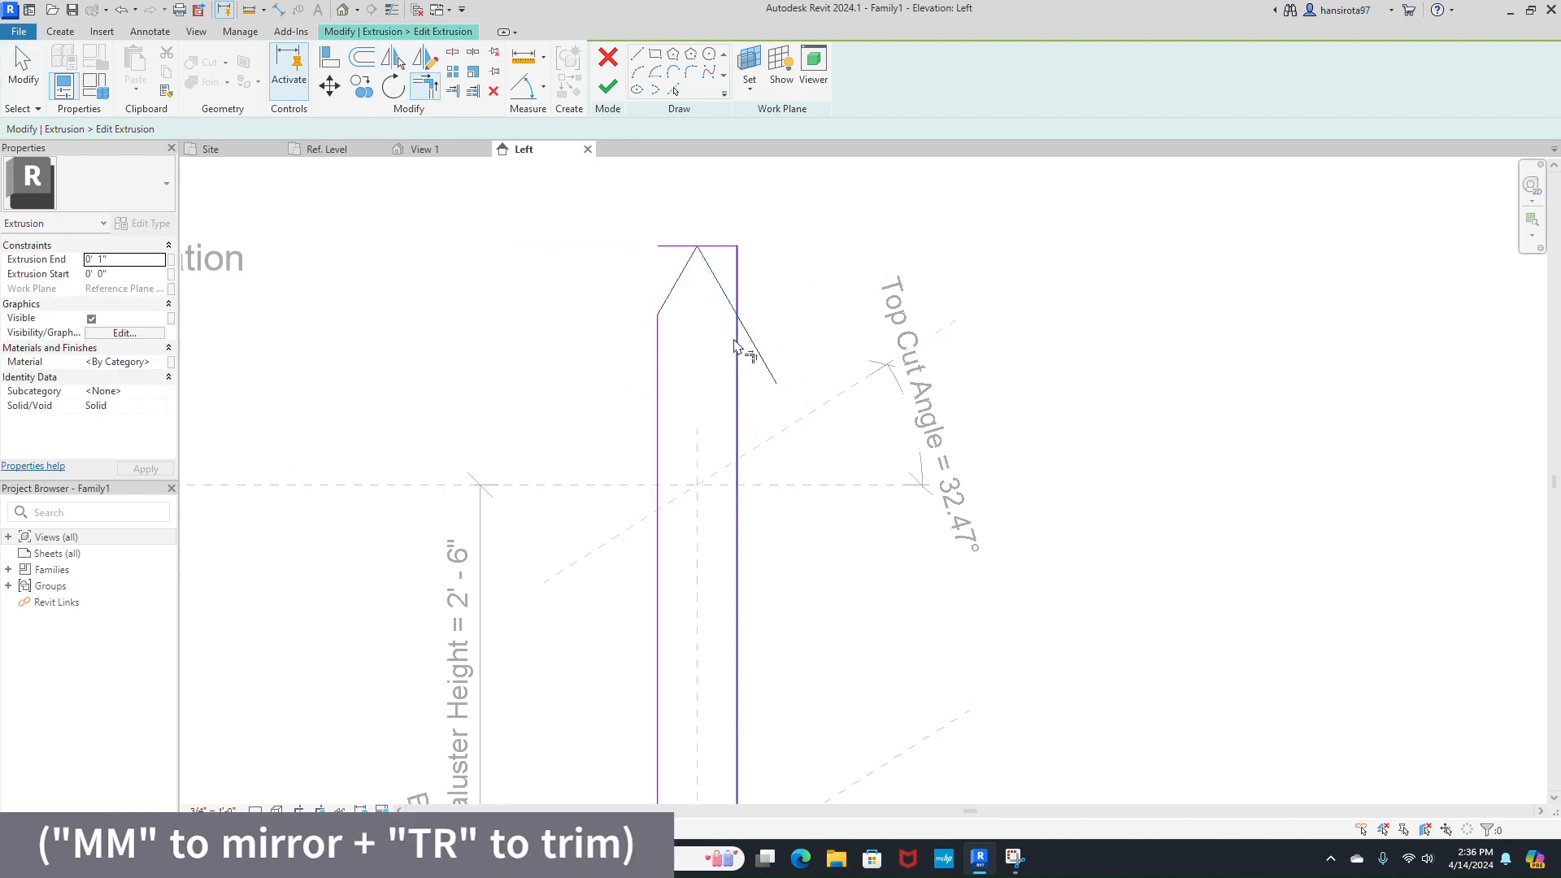
left_click(724, 291)
key("Escape")
left_click(708, 246)
key("Delete")
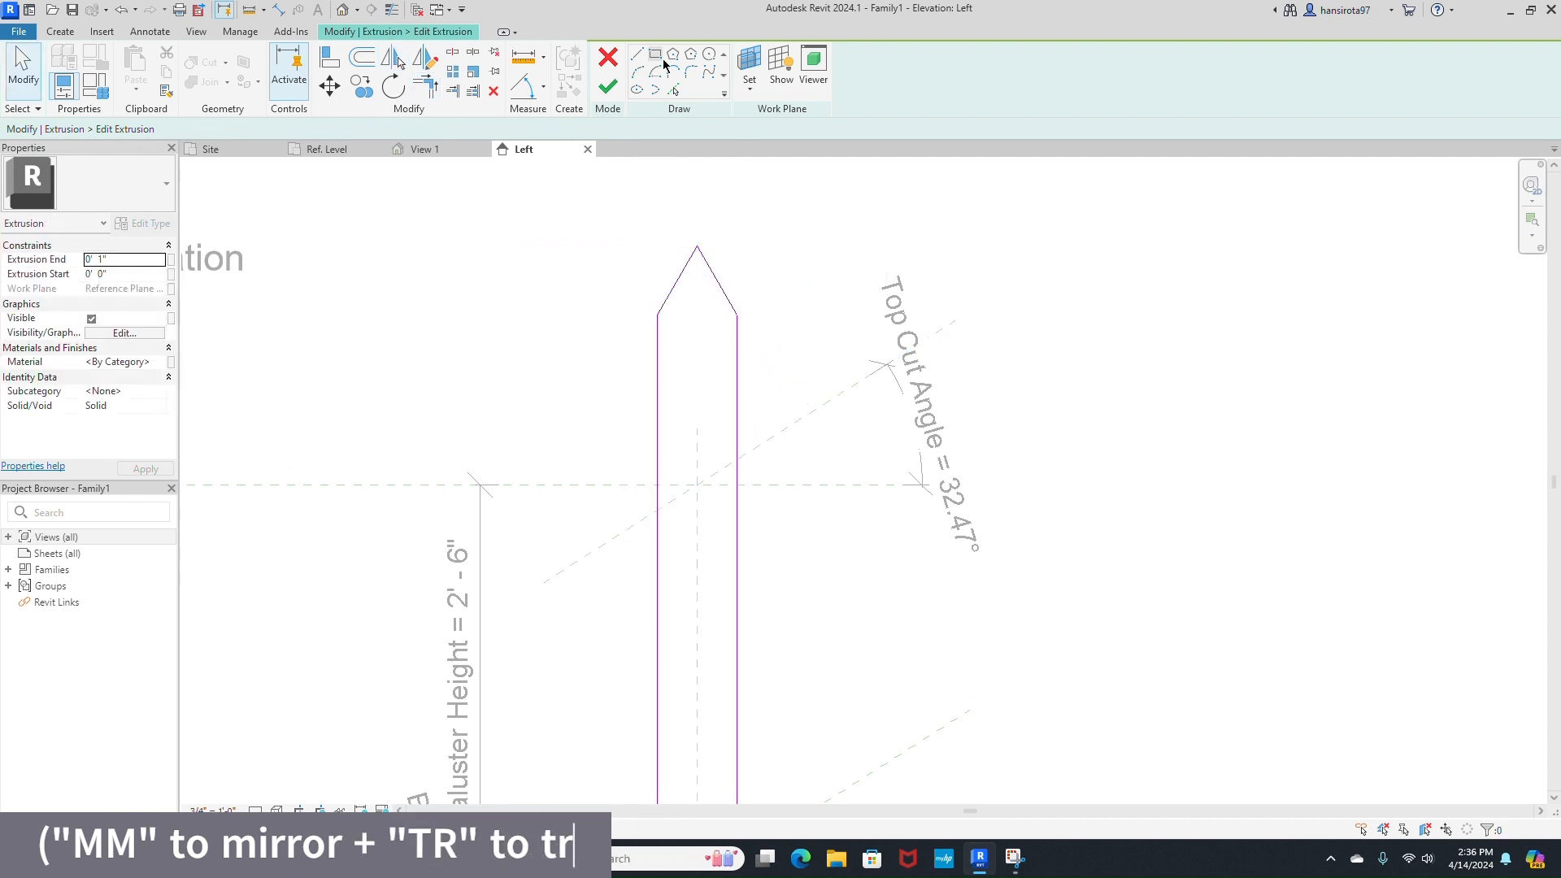
- Finish editing the picket sketch, inspect the pointed shape in 3D and return to the Left elevation
left_click(608, 86)
scroll(691, 297, "down", 2)
left_click(439, 149)
middle_click_drag(906, 442, 988, 488, "shift")
left_click(543, 148)
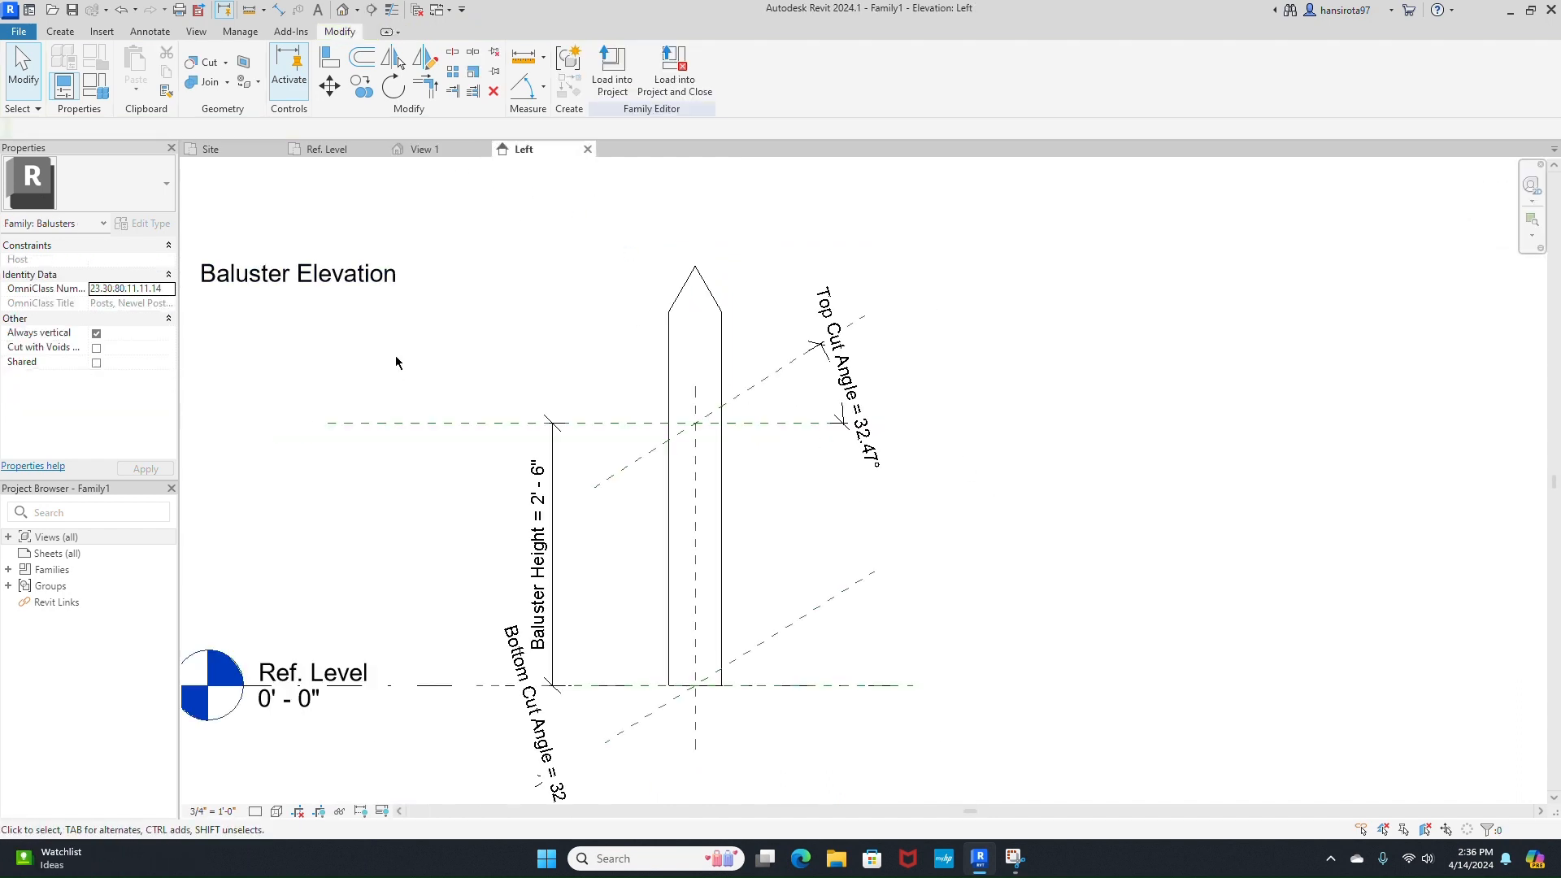
- Create a new material for the picket extrusion and name it Fence COlor
left_click(668, 338)
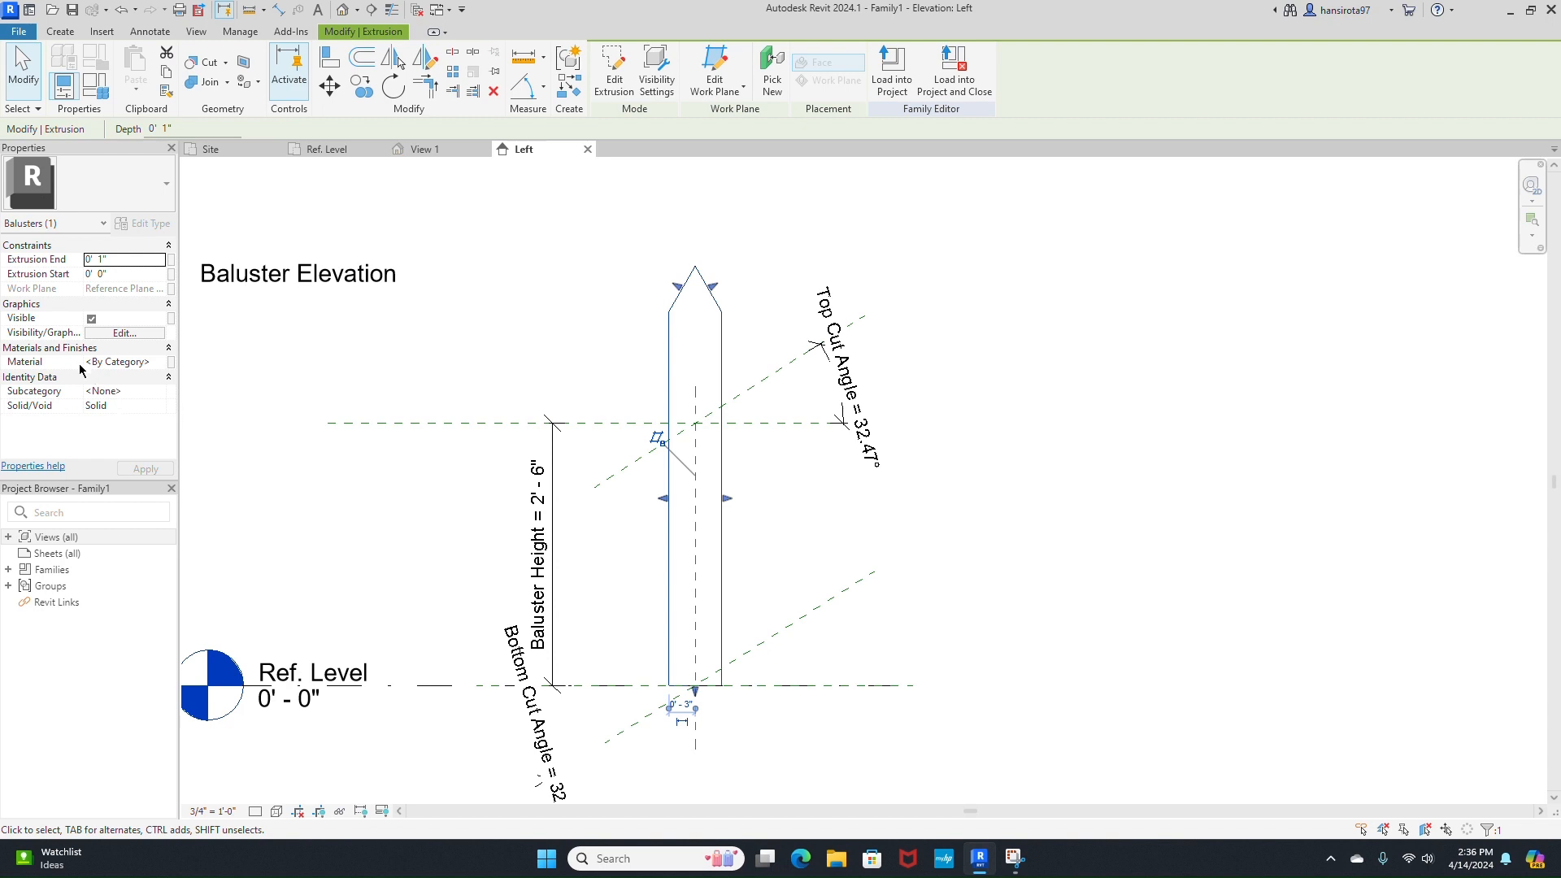
left_click(154, 361)
left_click(159, 362)
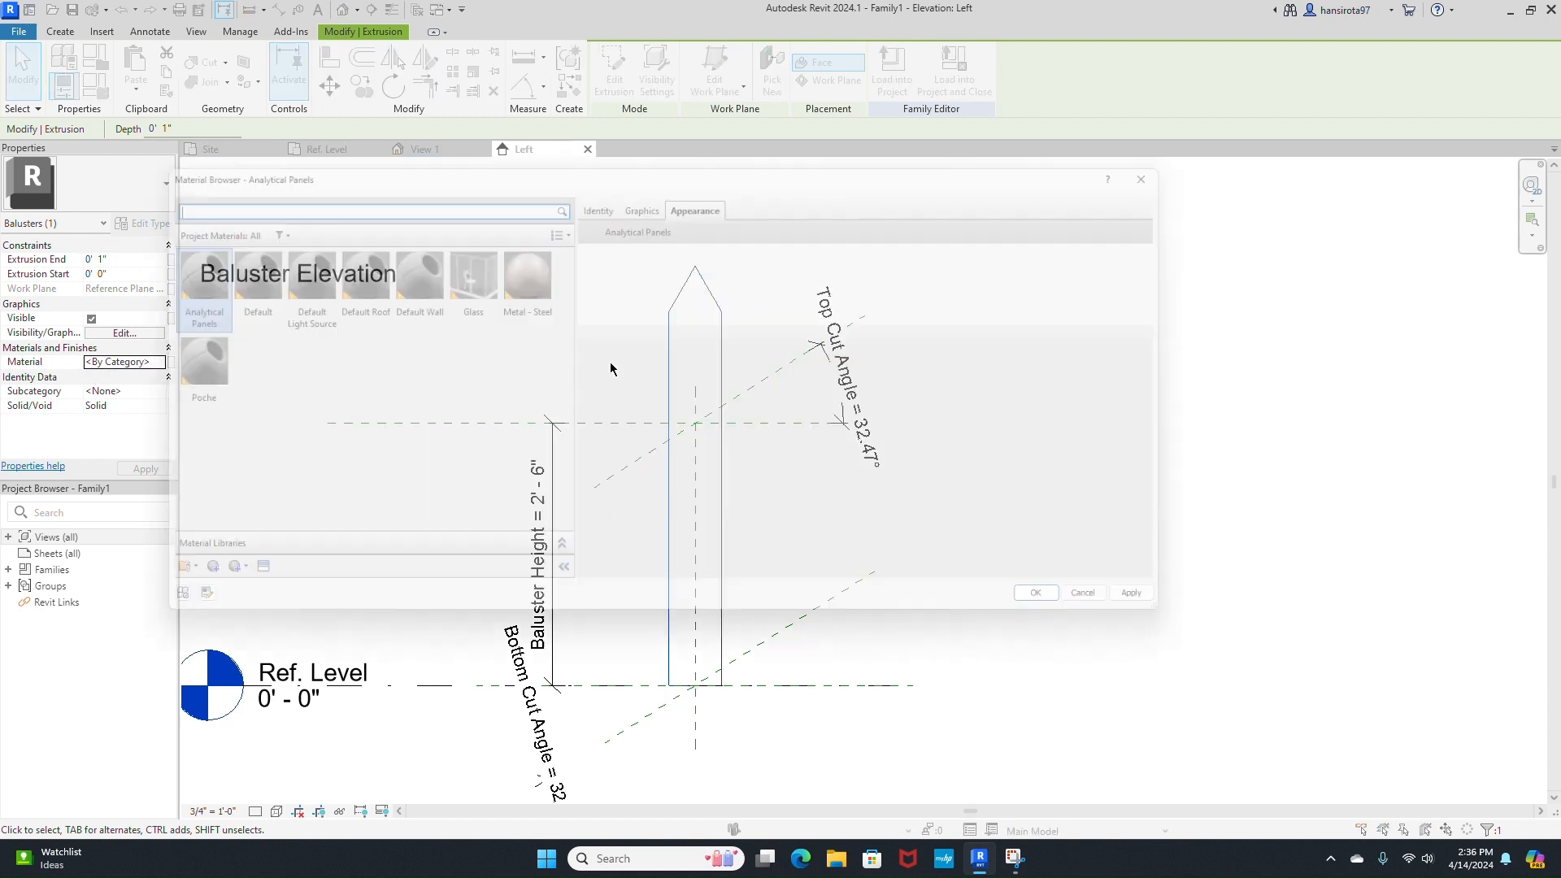
left_click(186, 591)
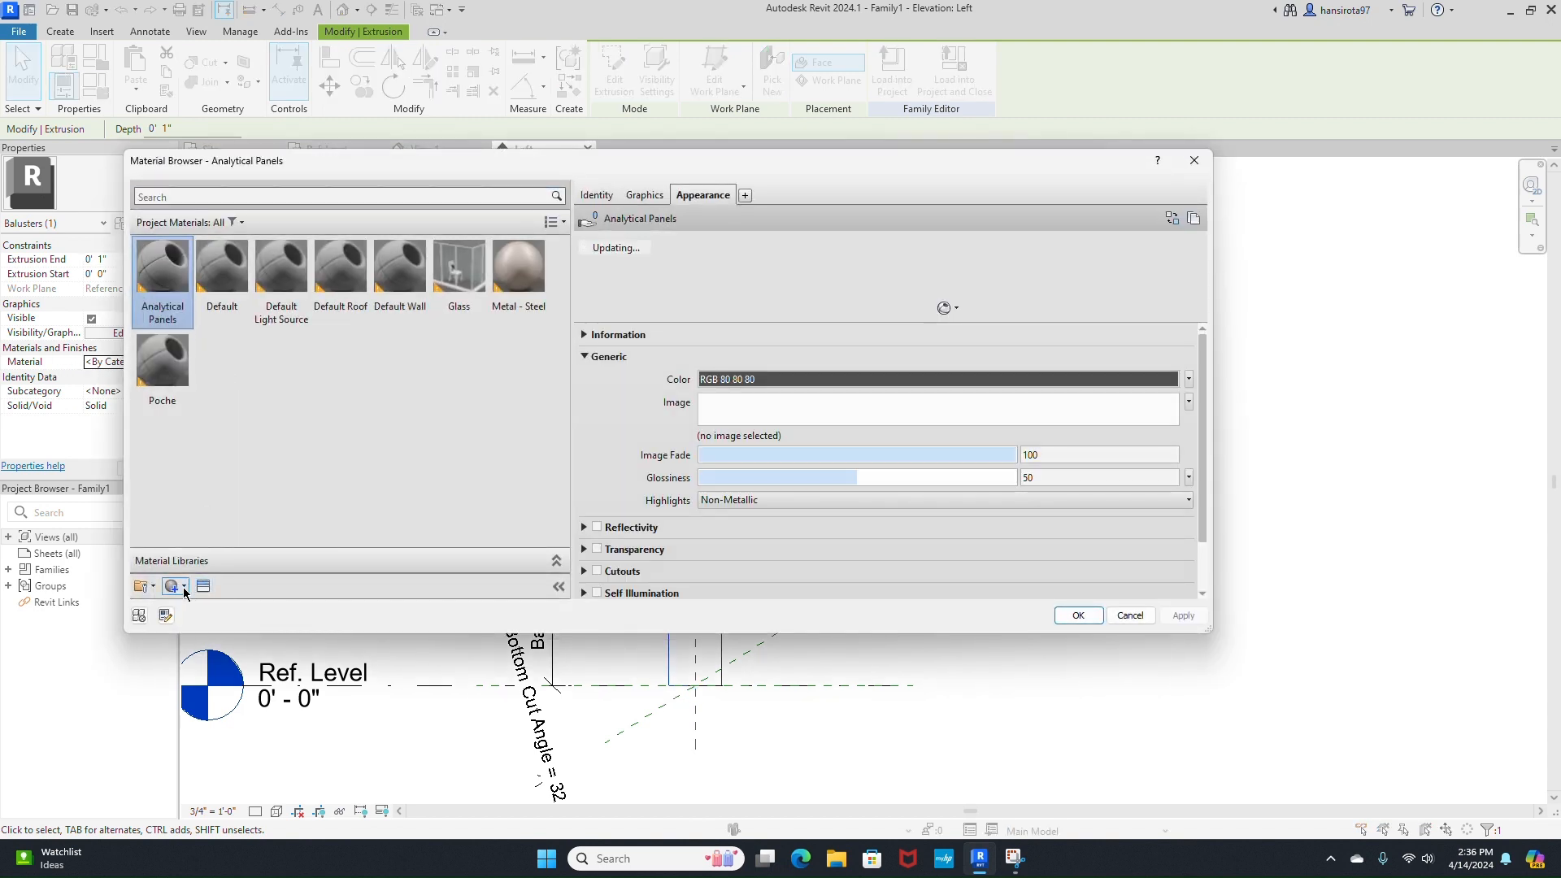
left_click(184, 591)
left_click(203, 606)
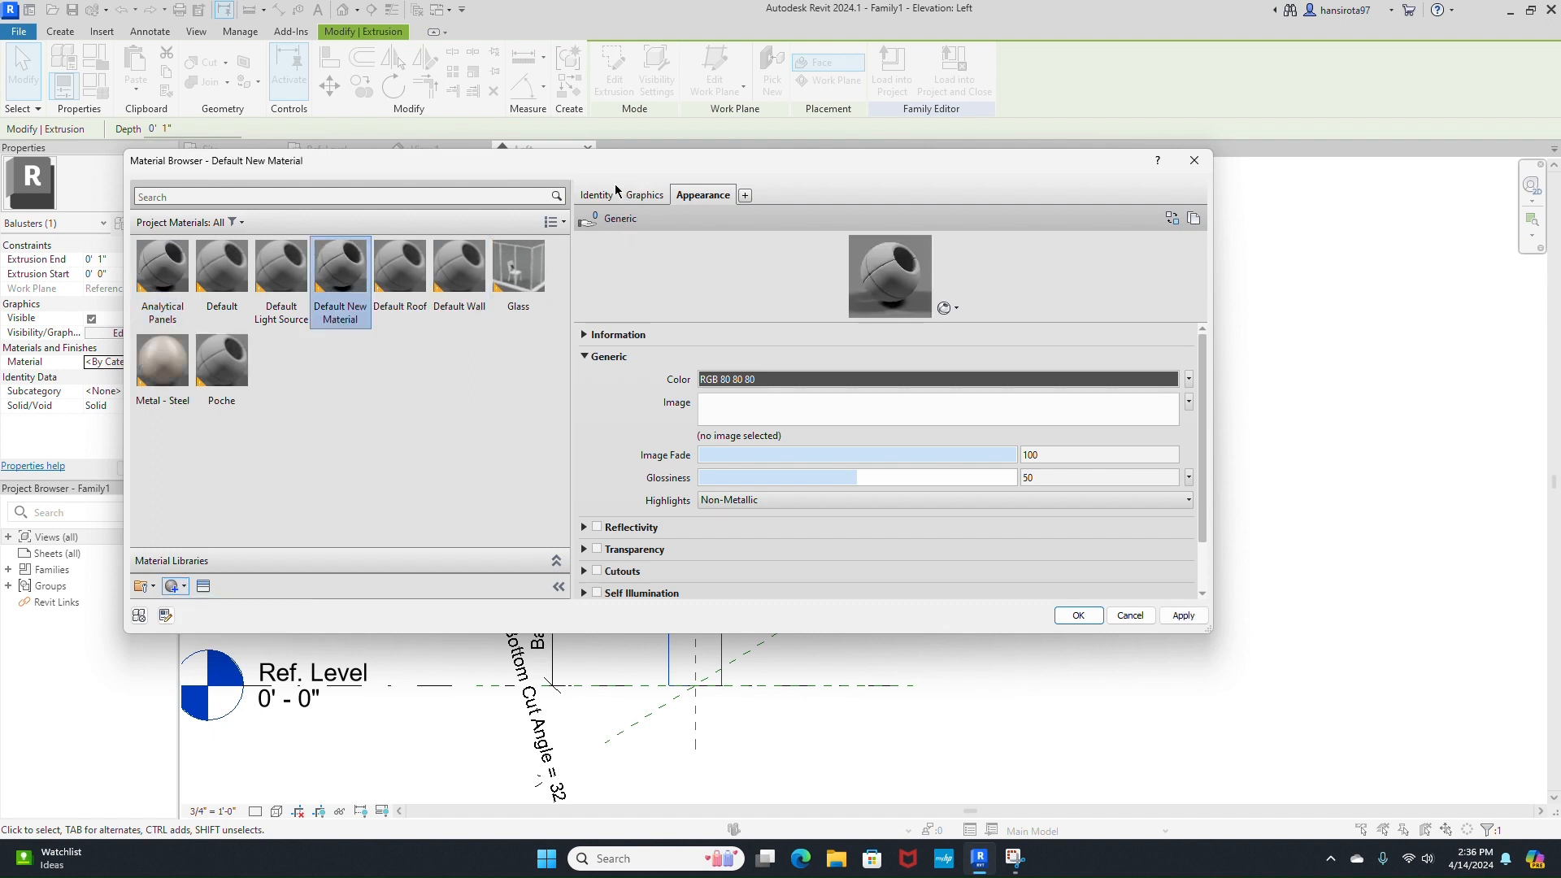
left_click(596, 195)
triple_click(860, 221)
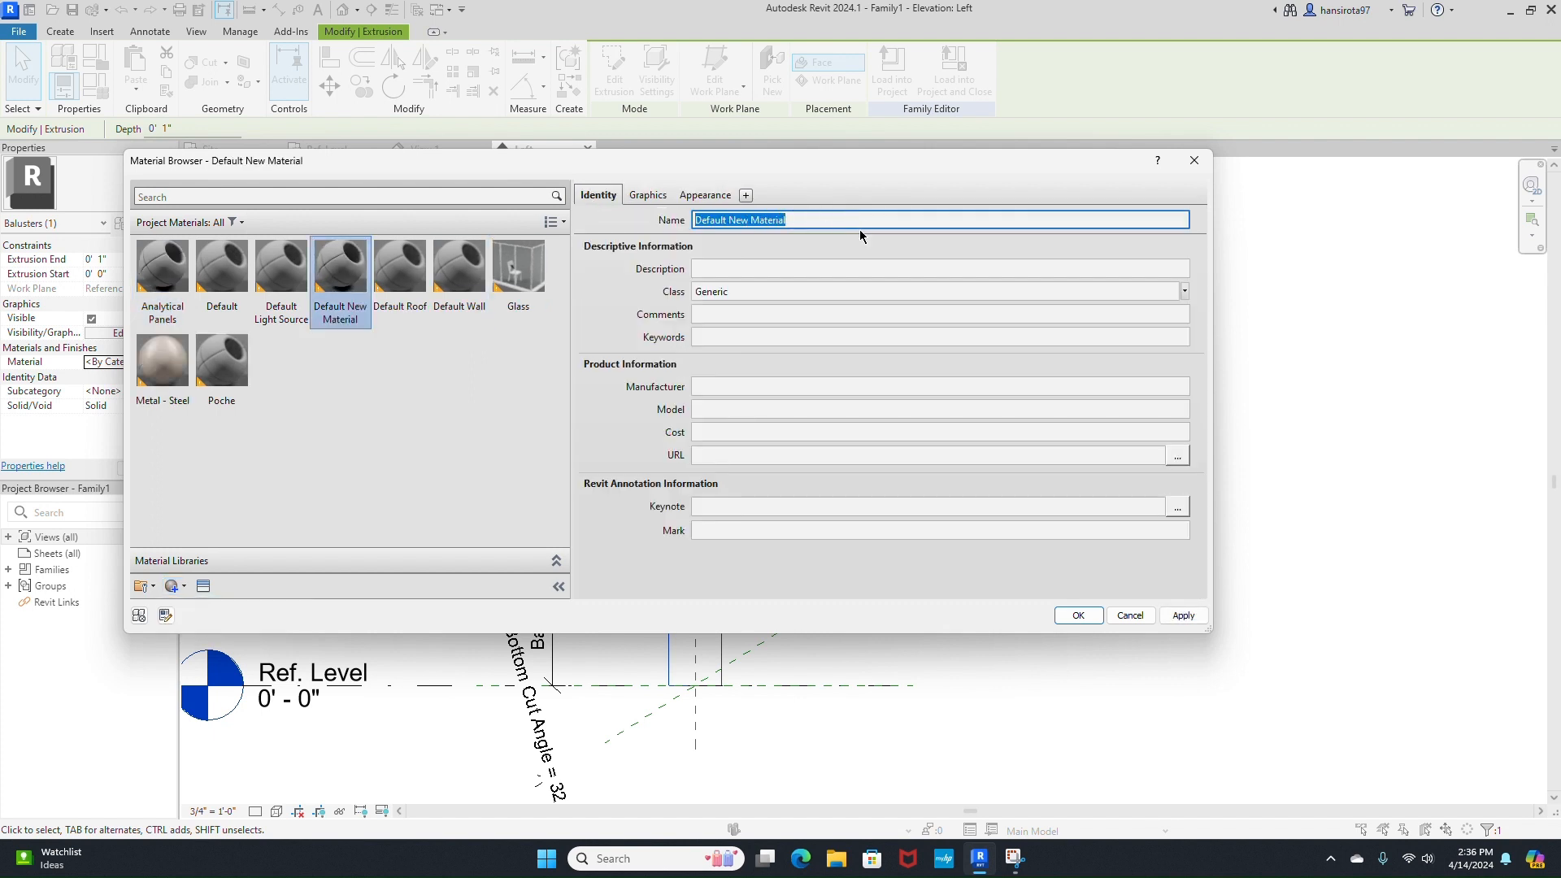
type("Fence COlor")
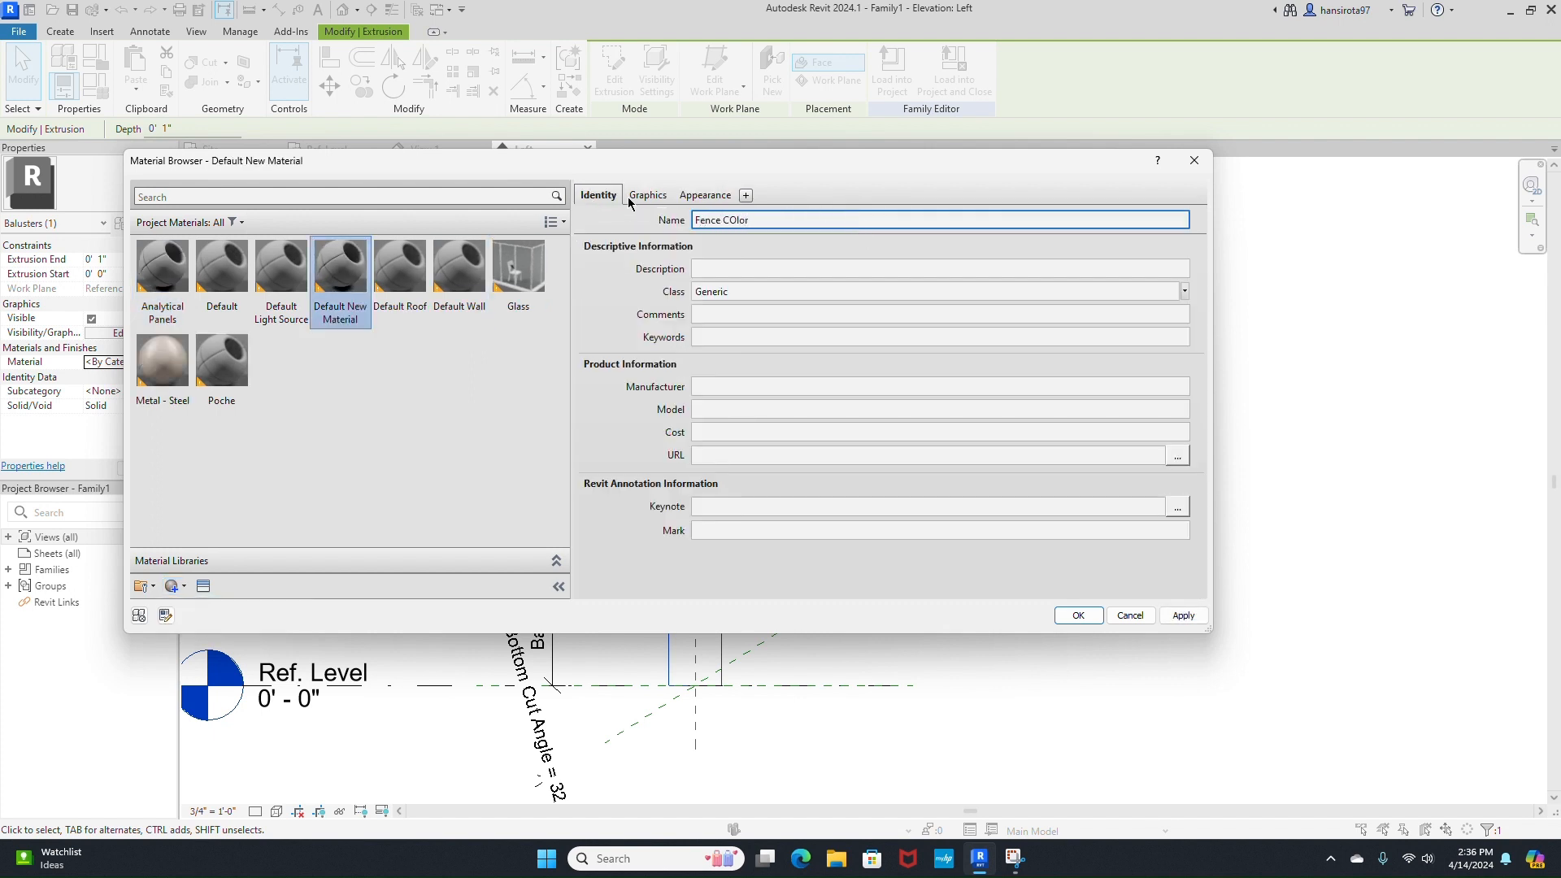
- Set the Fence COlor material's appearance color to RGB 248 248 242 and assign it to the picket
left_click(632, 199)
left_click(704, 202)
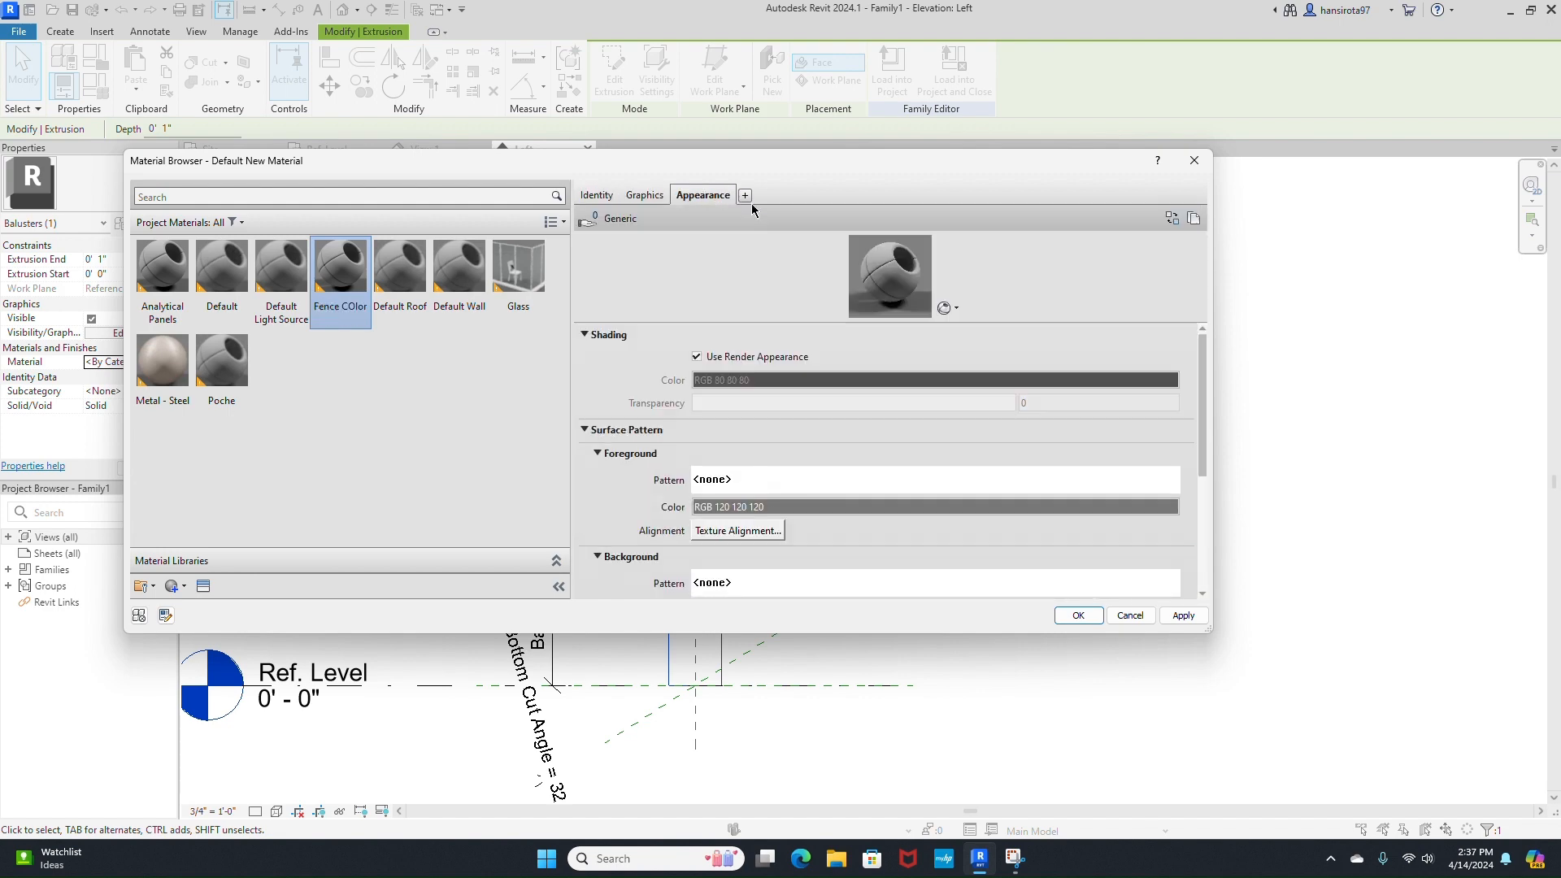
left_click(196, 589)
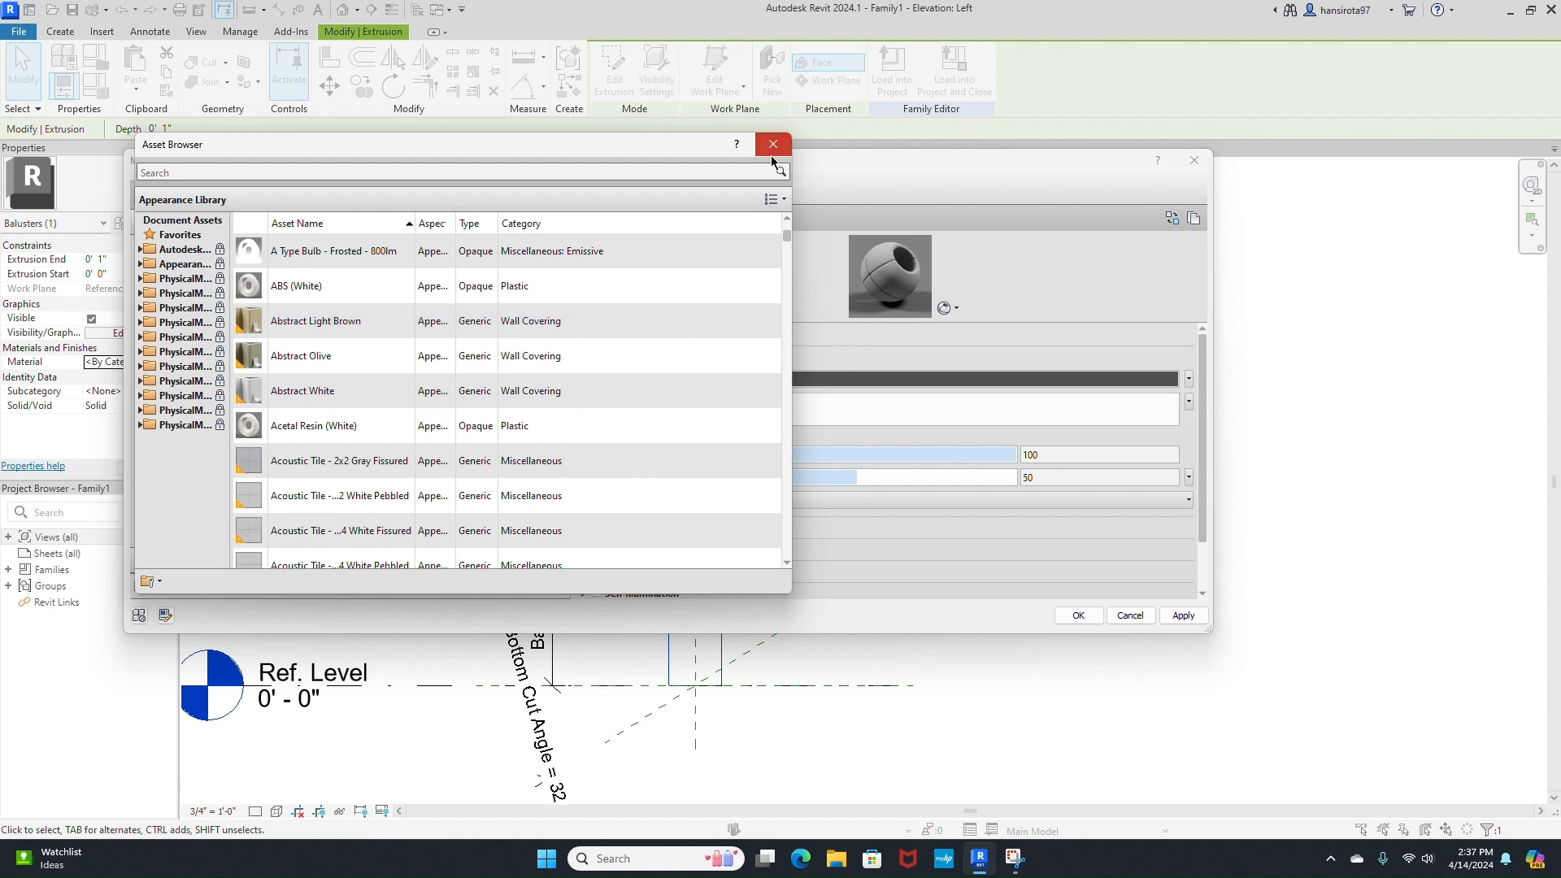
left_click(772, 144)
left_click(1190, 380)
left_click(1155, 400)
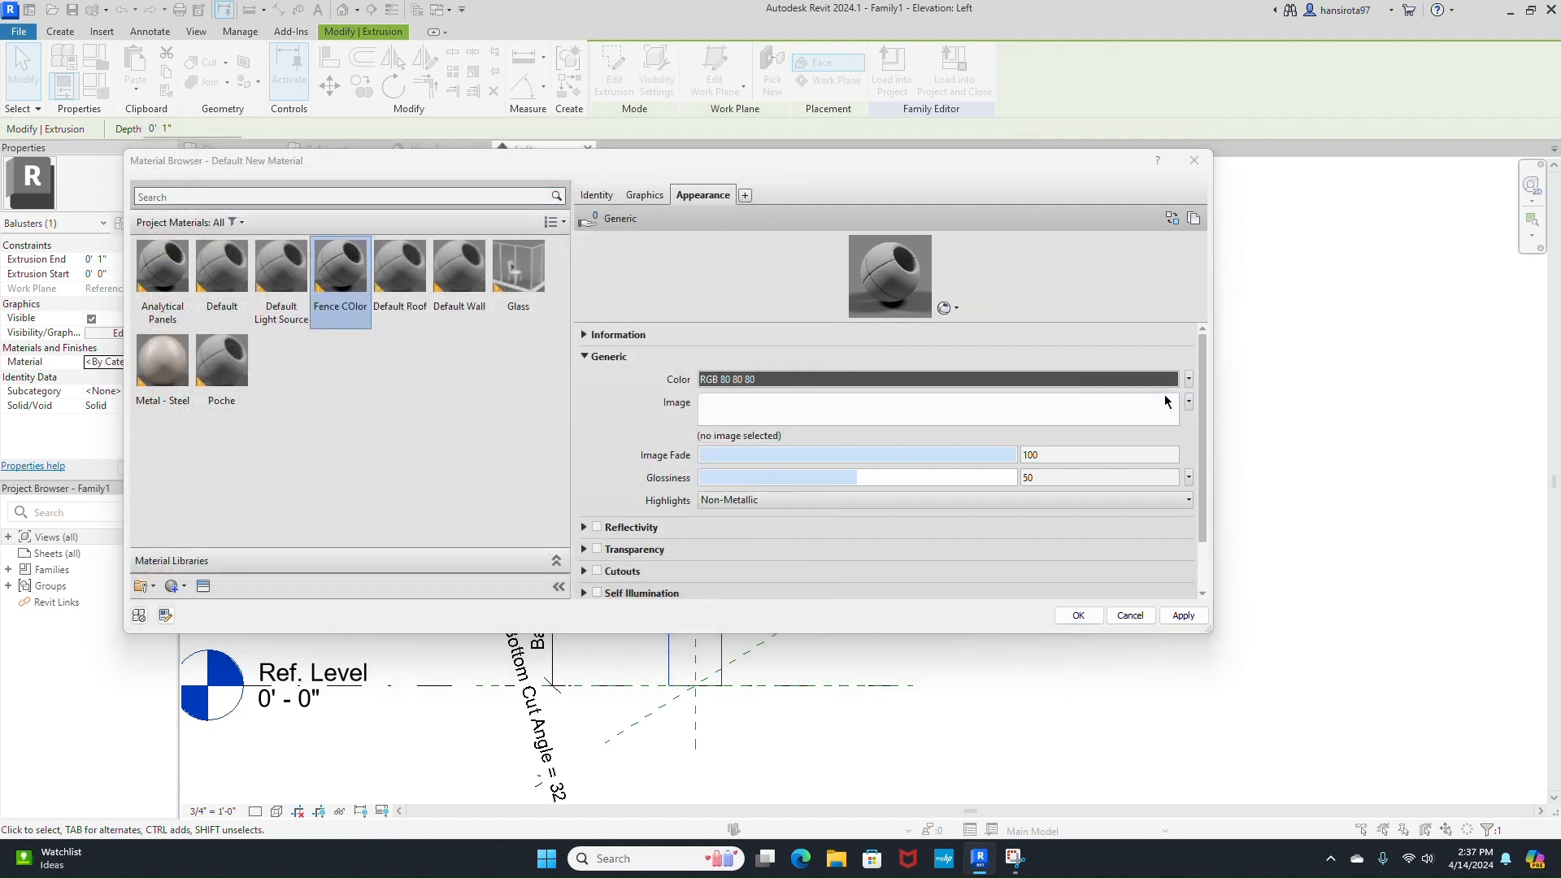
left_click_drag(844, 294, 850, 282)
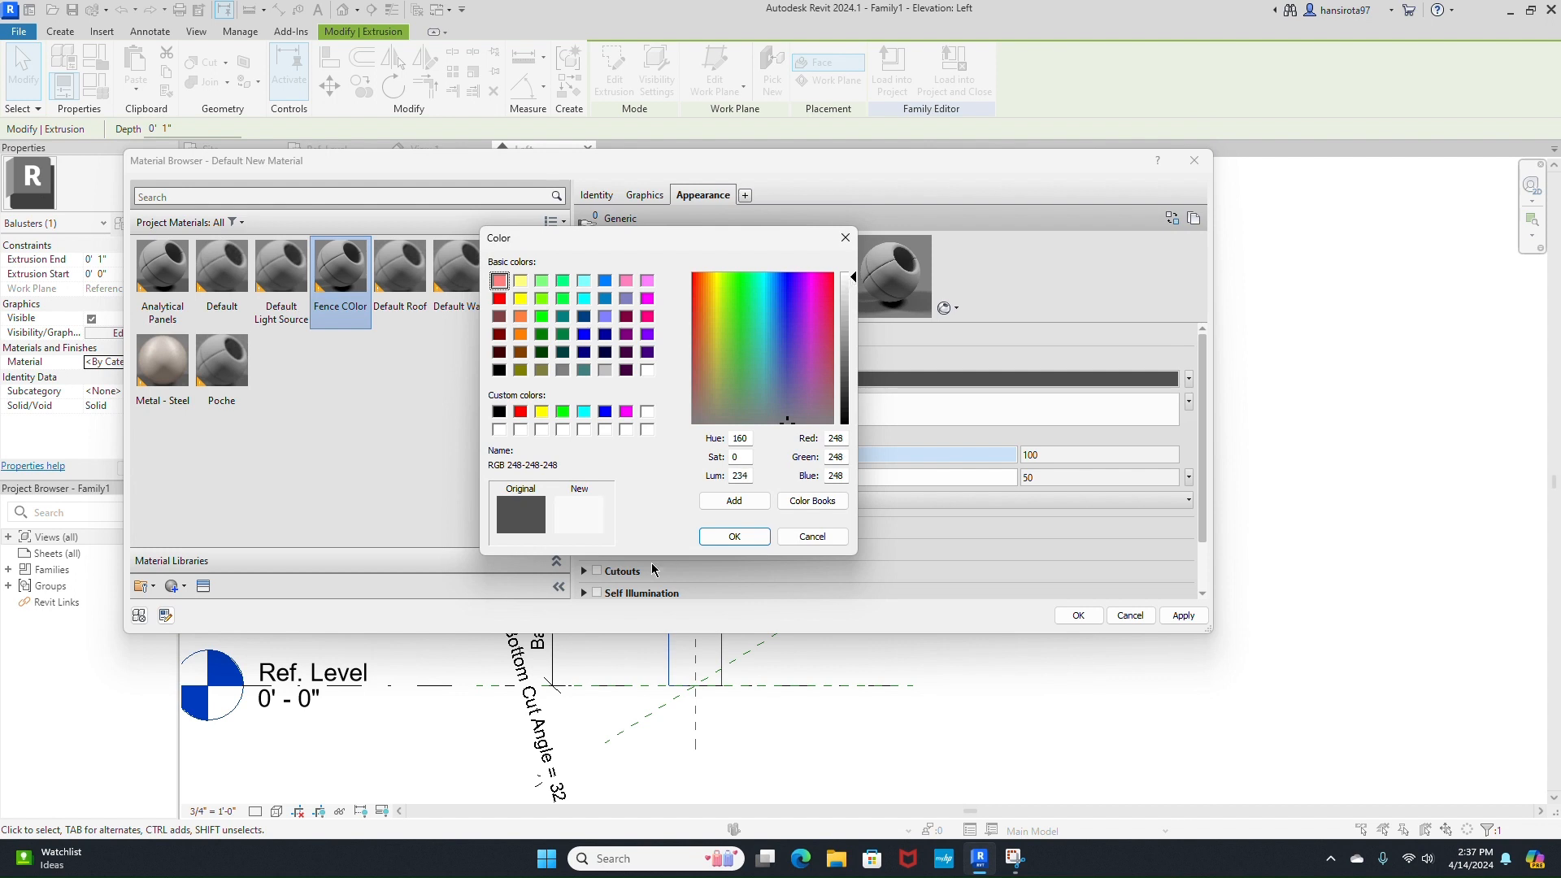
type("242")
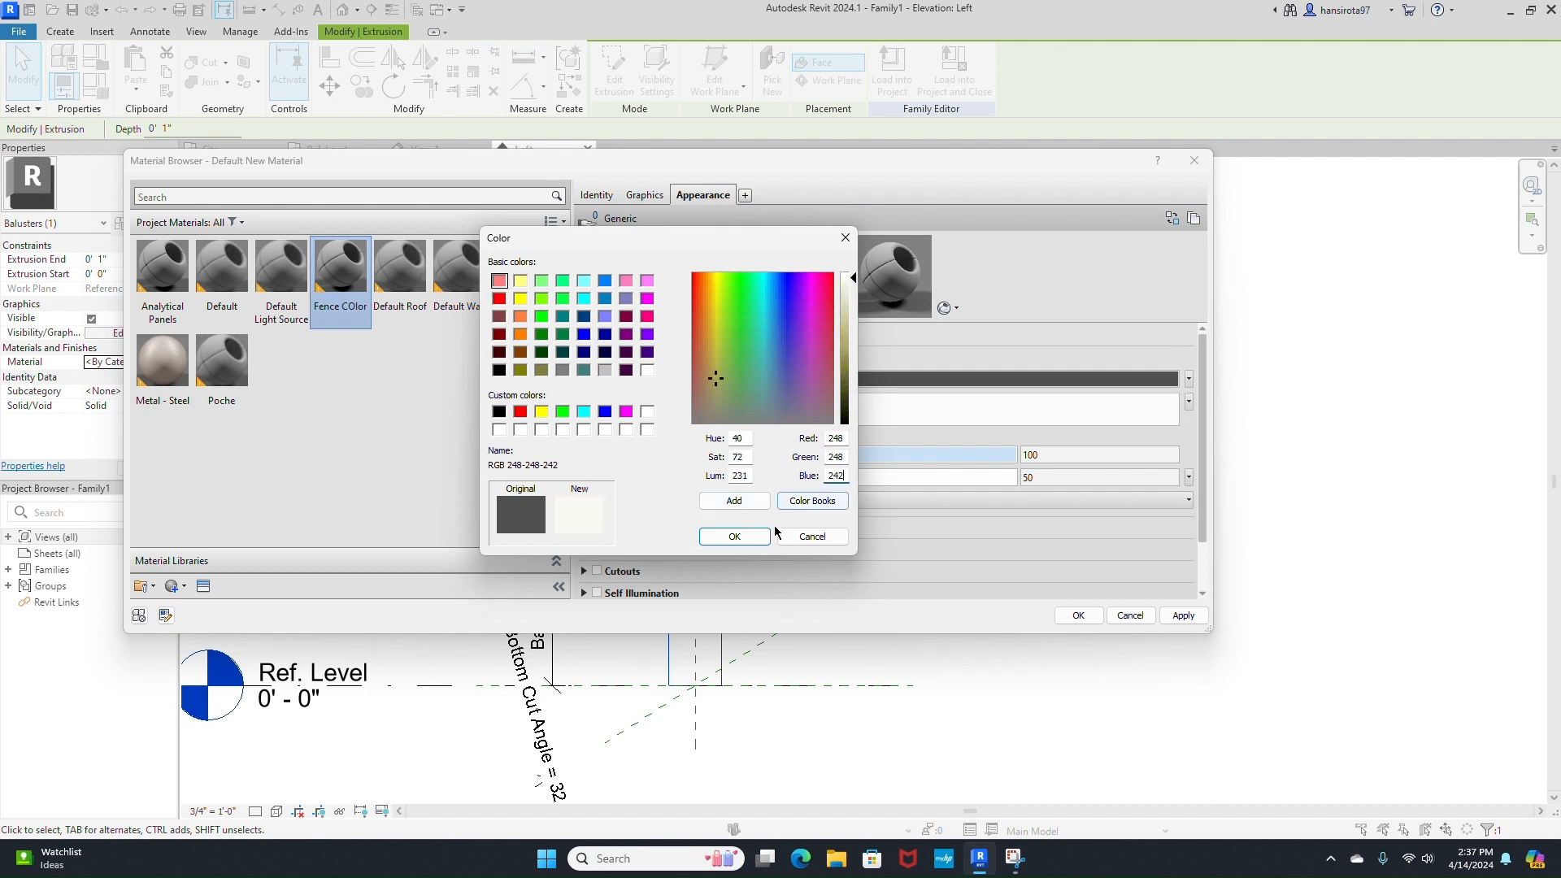
left_click(736, 536)
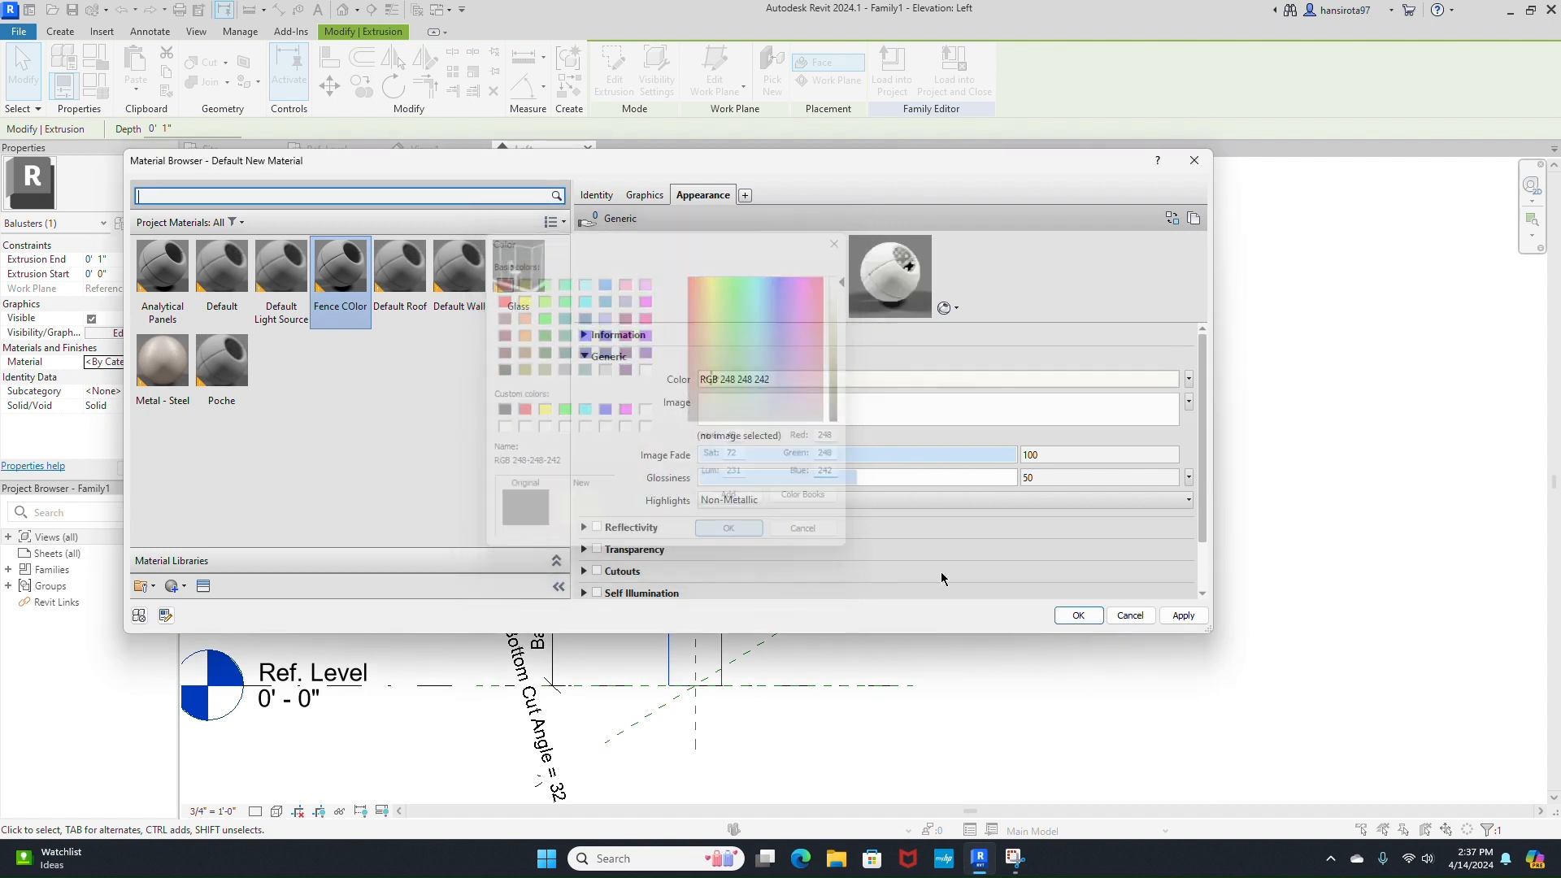
left_click(1078, 615)
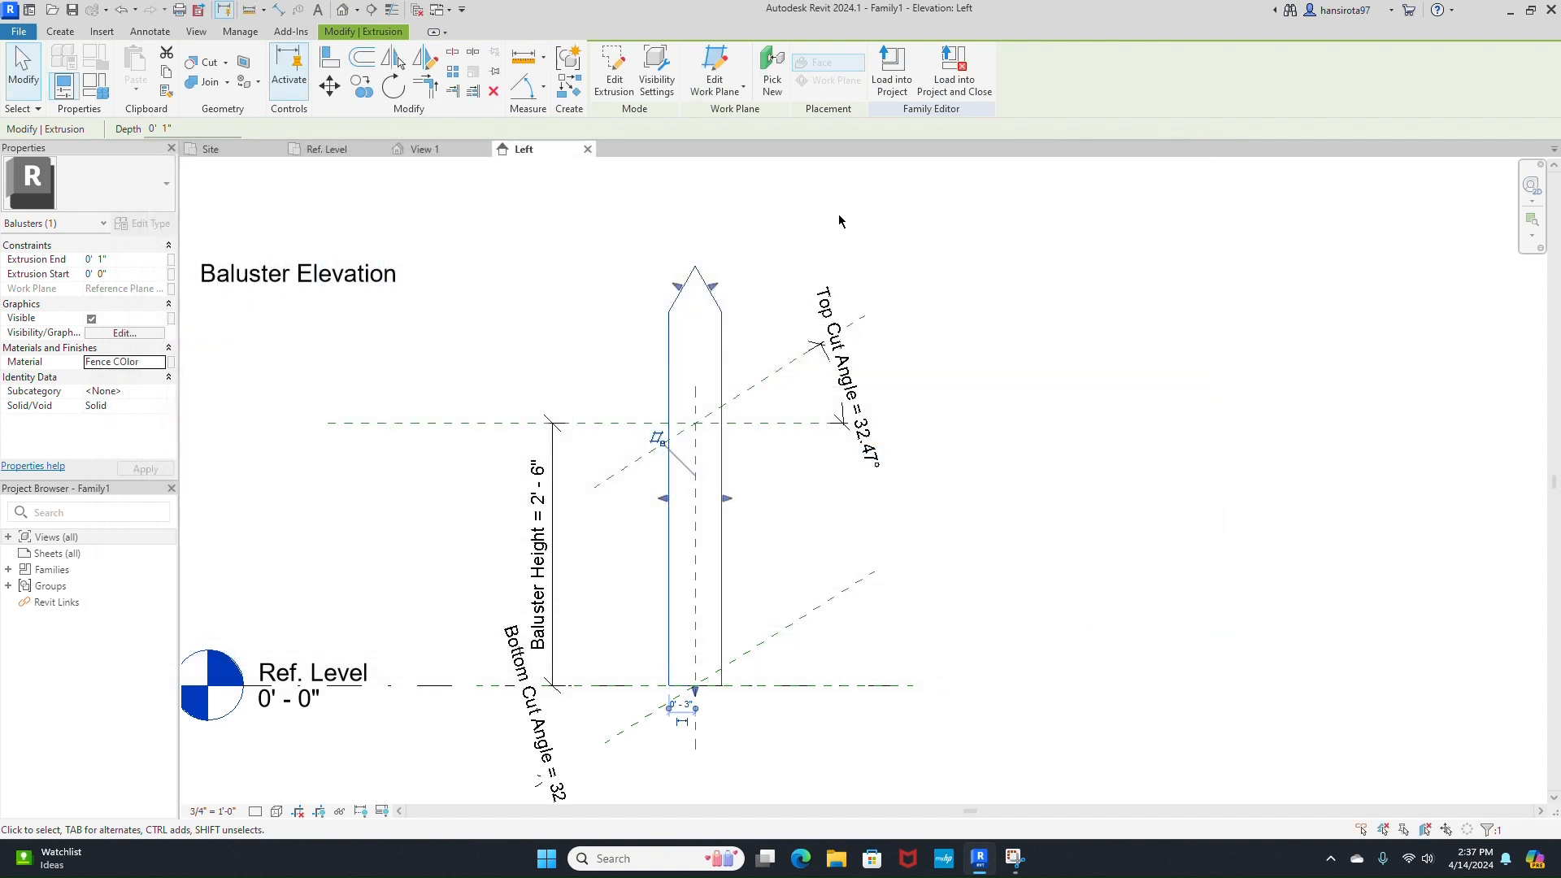
- Save the family as Baluster_01 on the Desktop, then load it into the project and close it
left_click(20, 32)
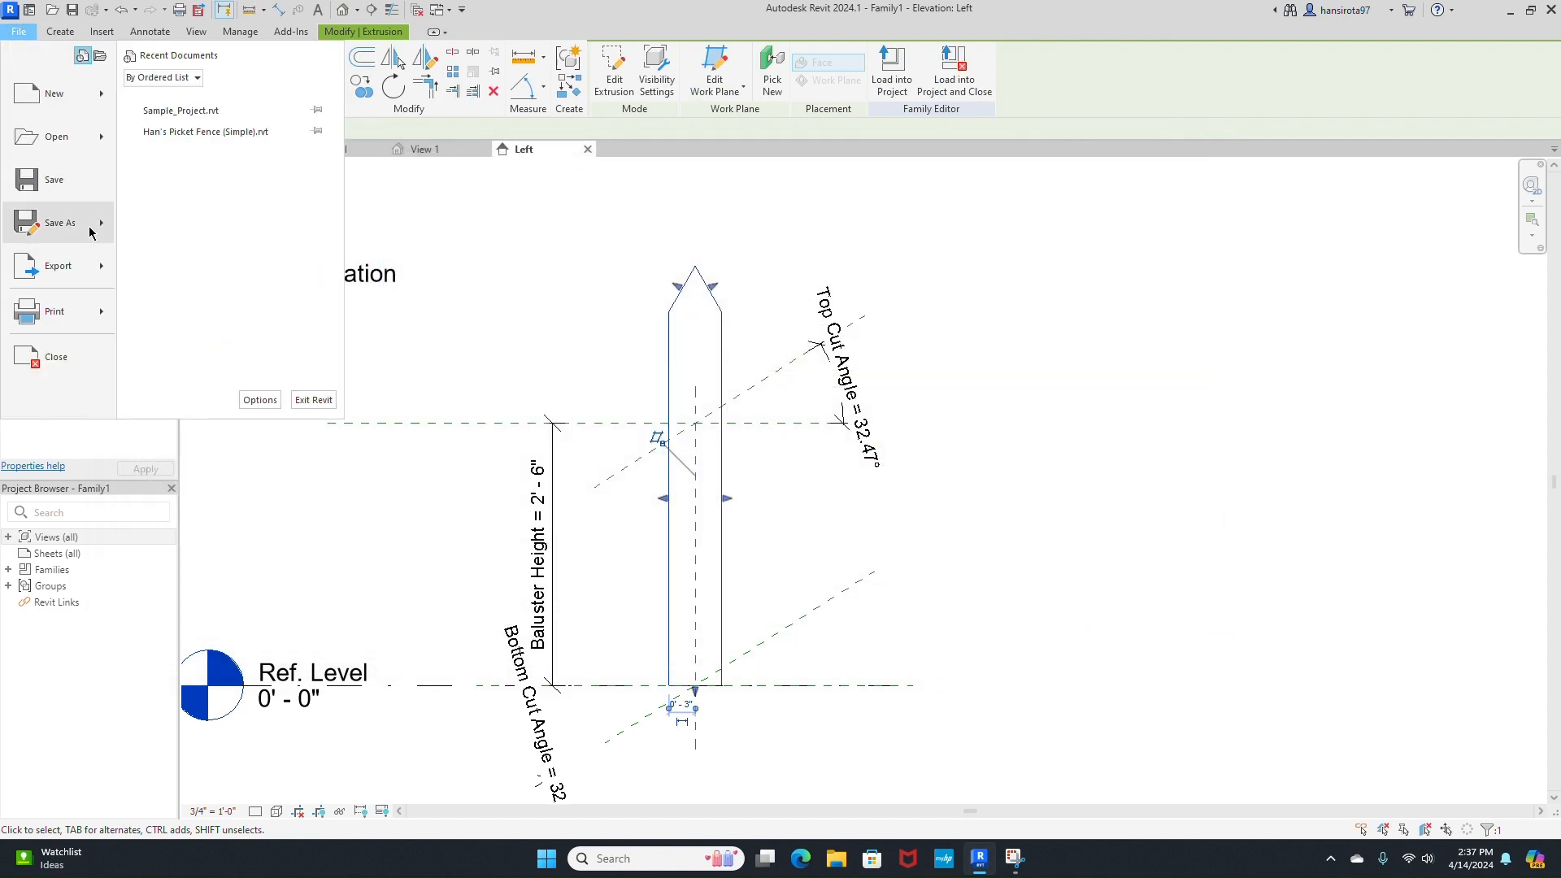
mouse_move(98, 231)
left_click(175, 250)
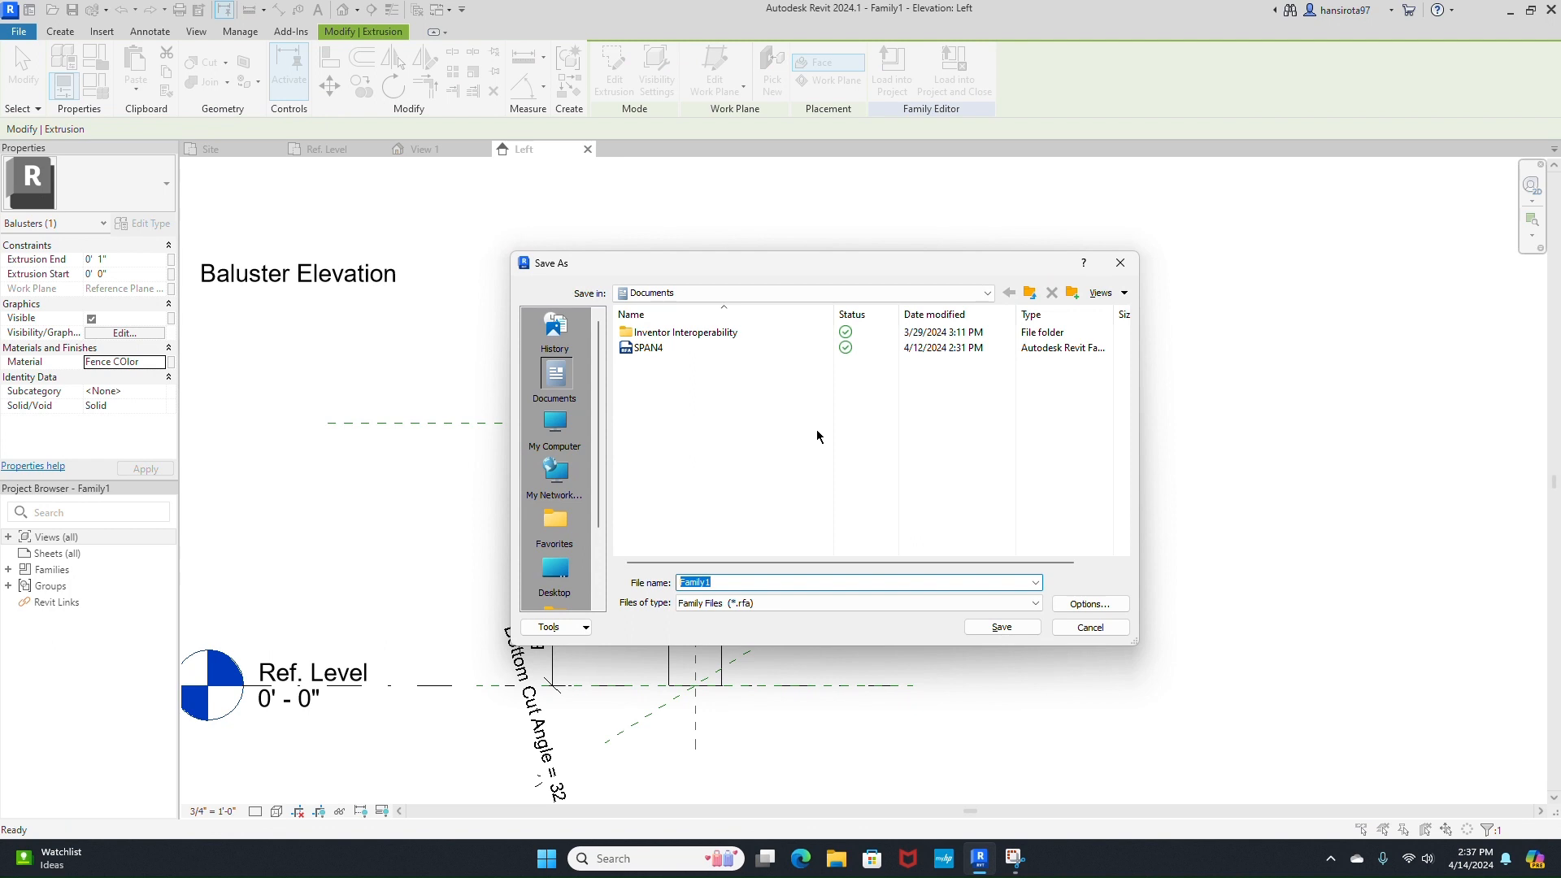
type("Baluster_01")
left_click(558, 569)
left_click(1002, 627)
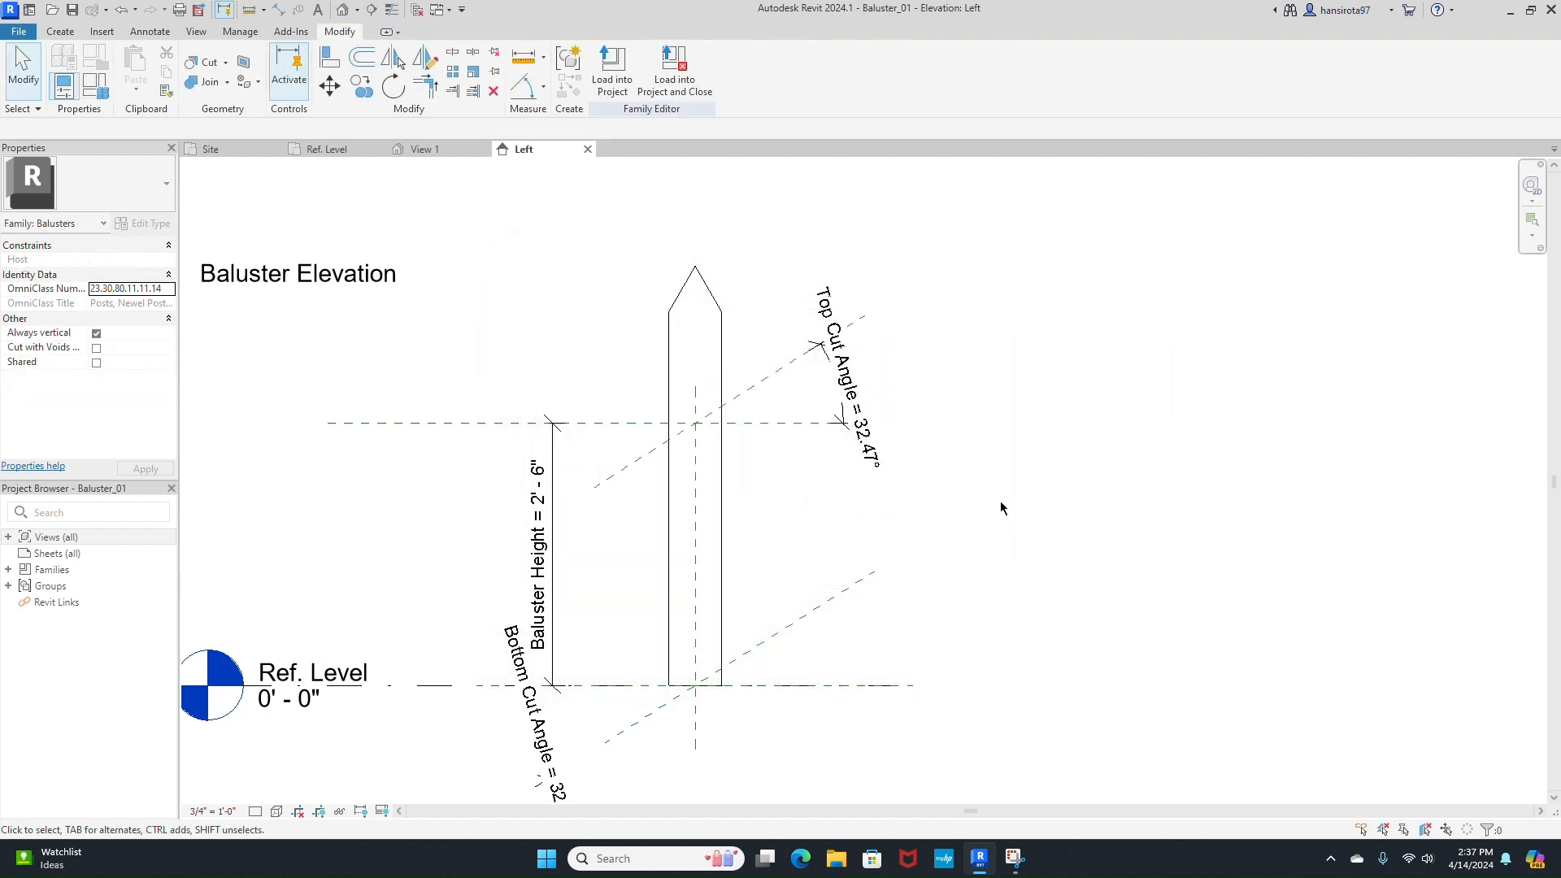
left_click(689, 83)
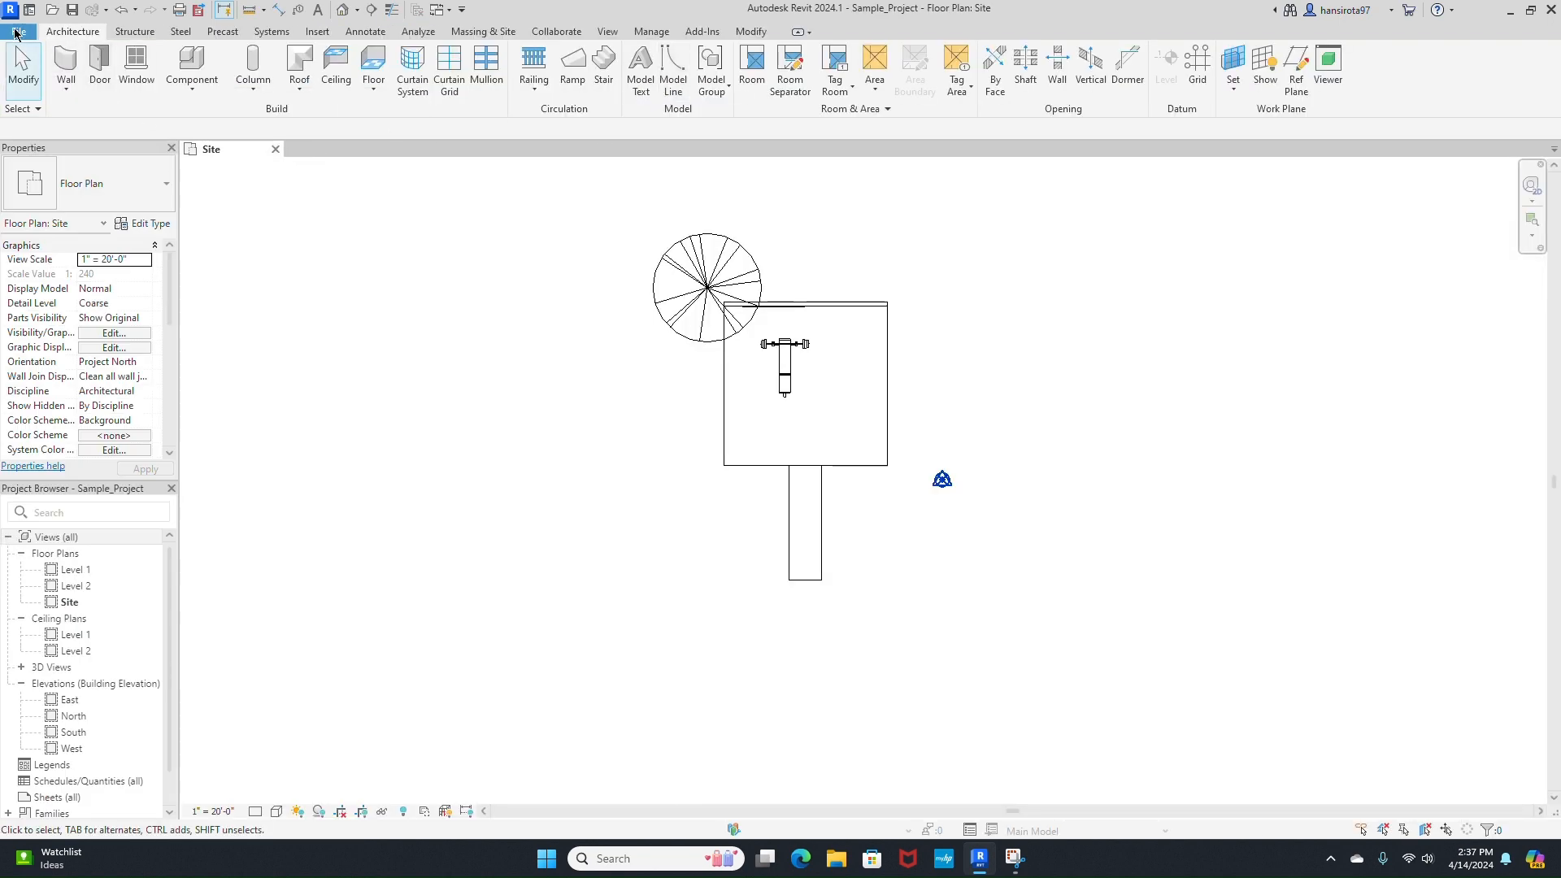
- Create a new family from the Baluster-Post.rft template
left_click(16, 32)
mouse_move(73, 93)
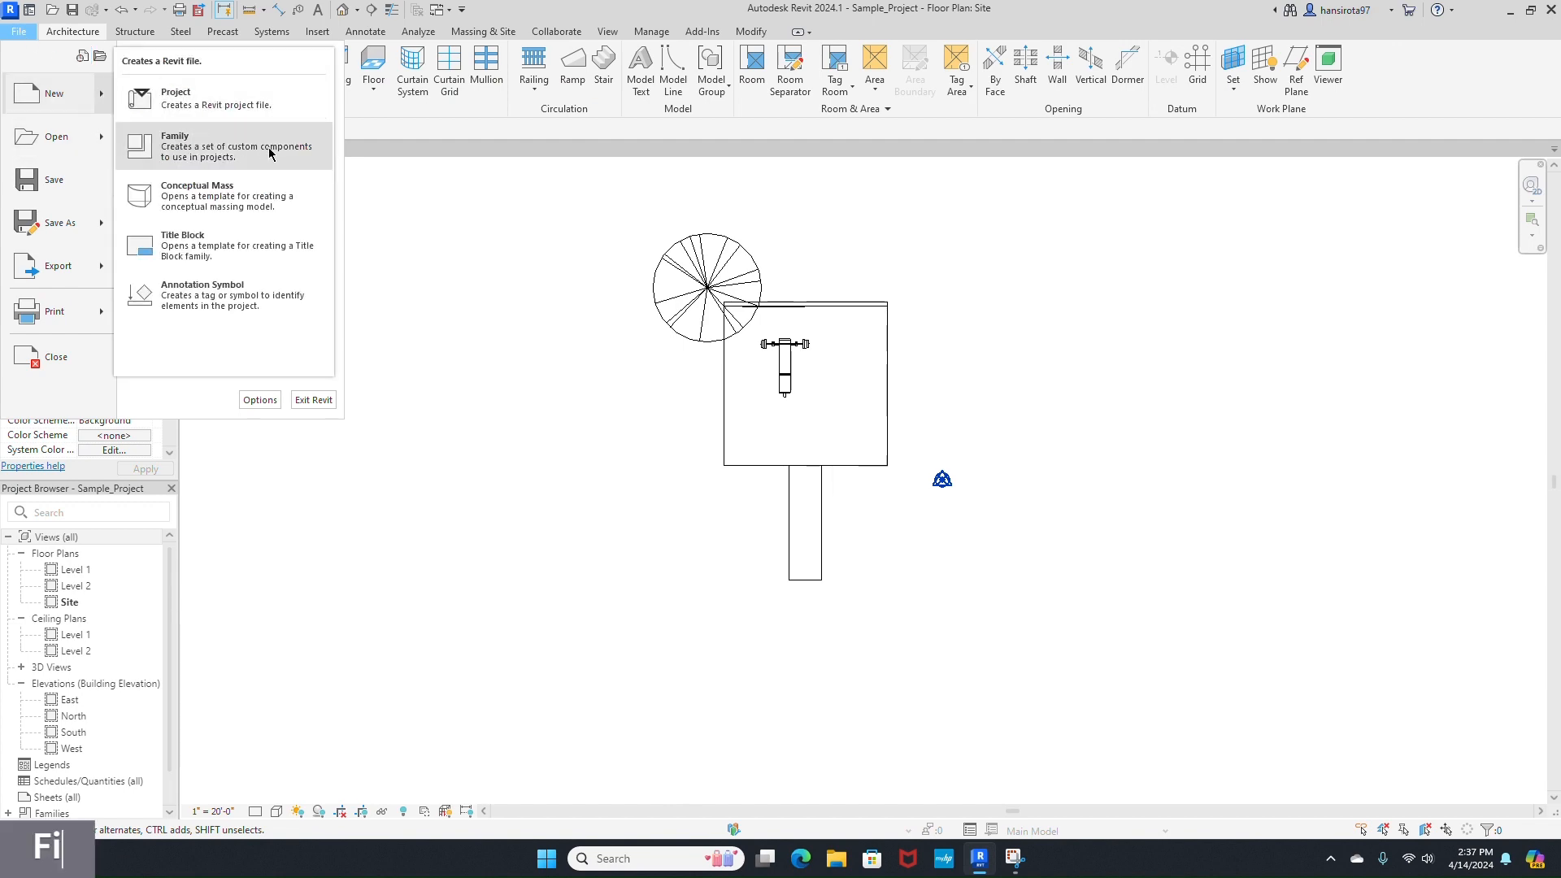
left_click(270, 154)
left_click(645, 369)
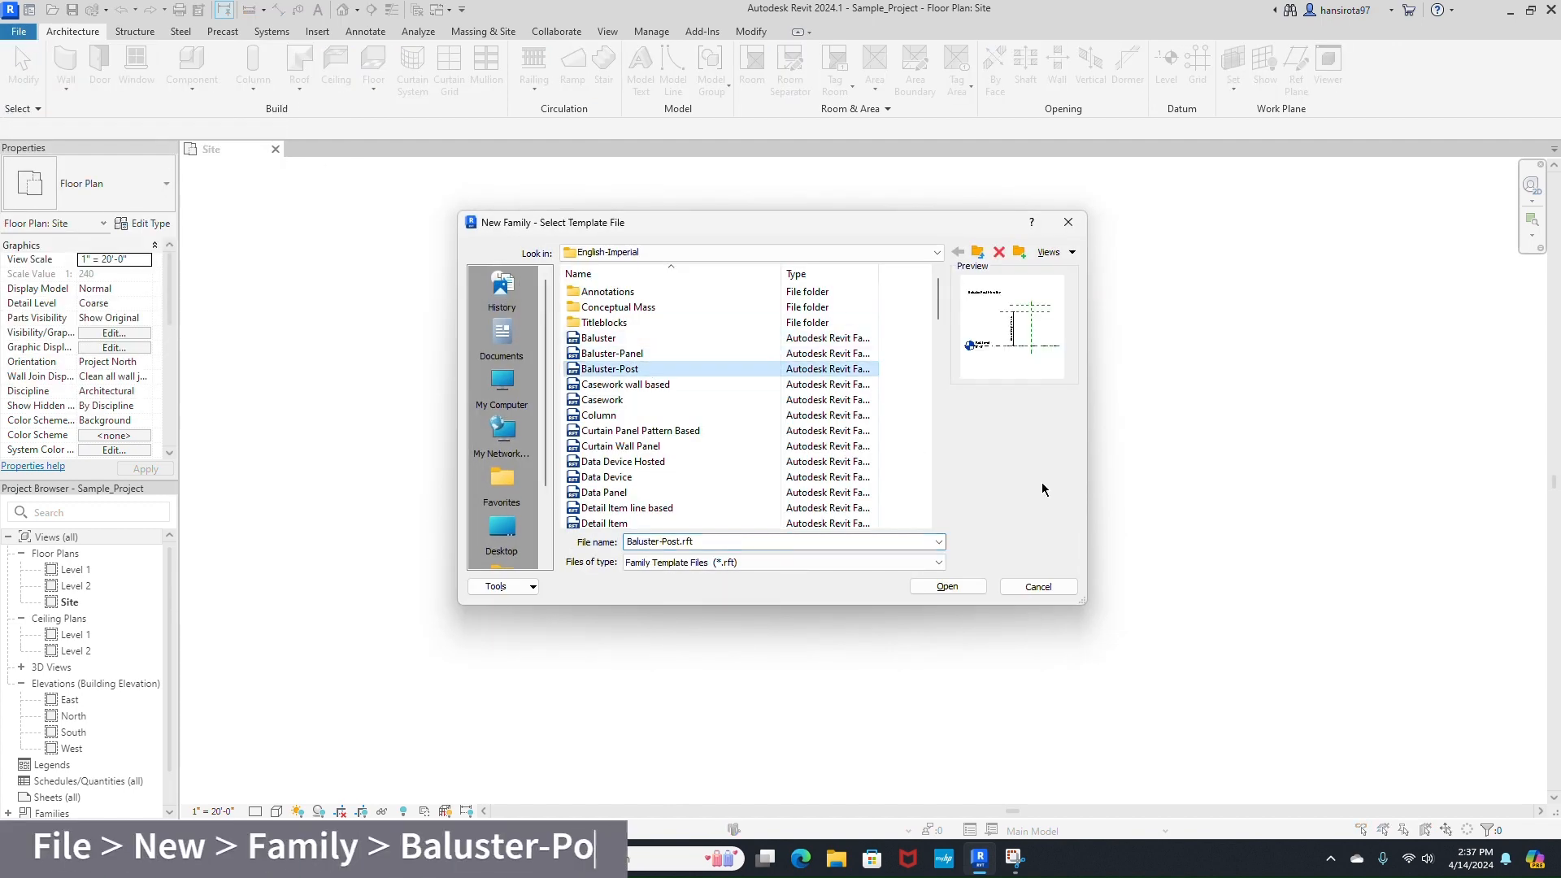
left_click(965, 586)
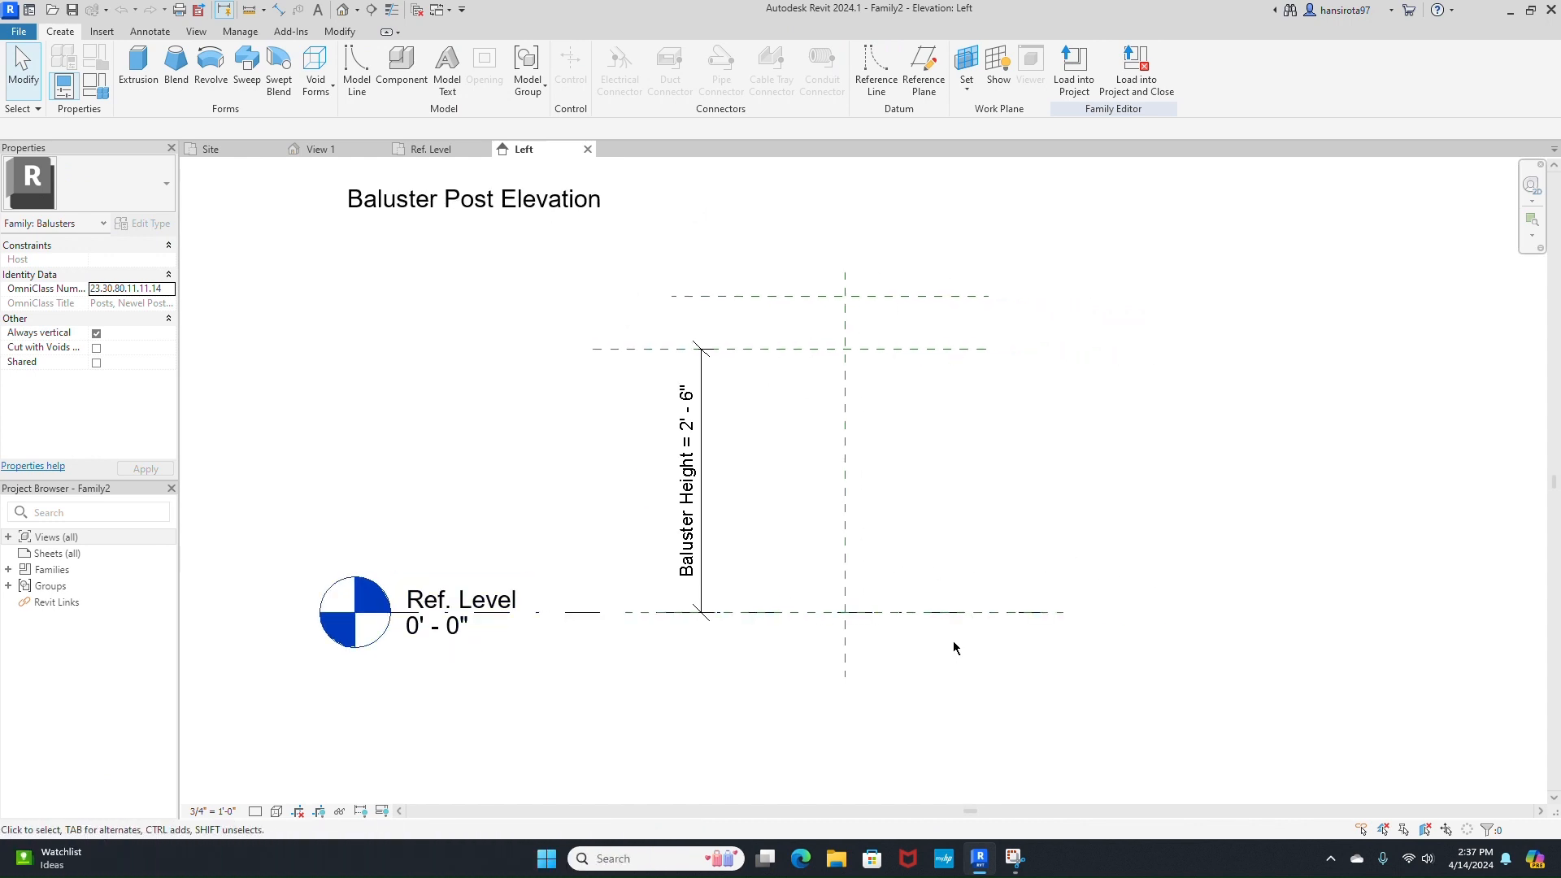
- Start an extrusion on the Center (Left/Right) reference plane and sketch a rectangle about 6" wide and 4'-0" tall up from Ref. Level
left_click(138, 65)
left_click(805, 427)
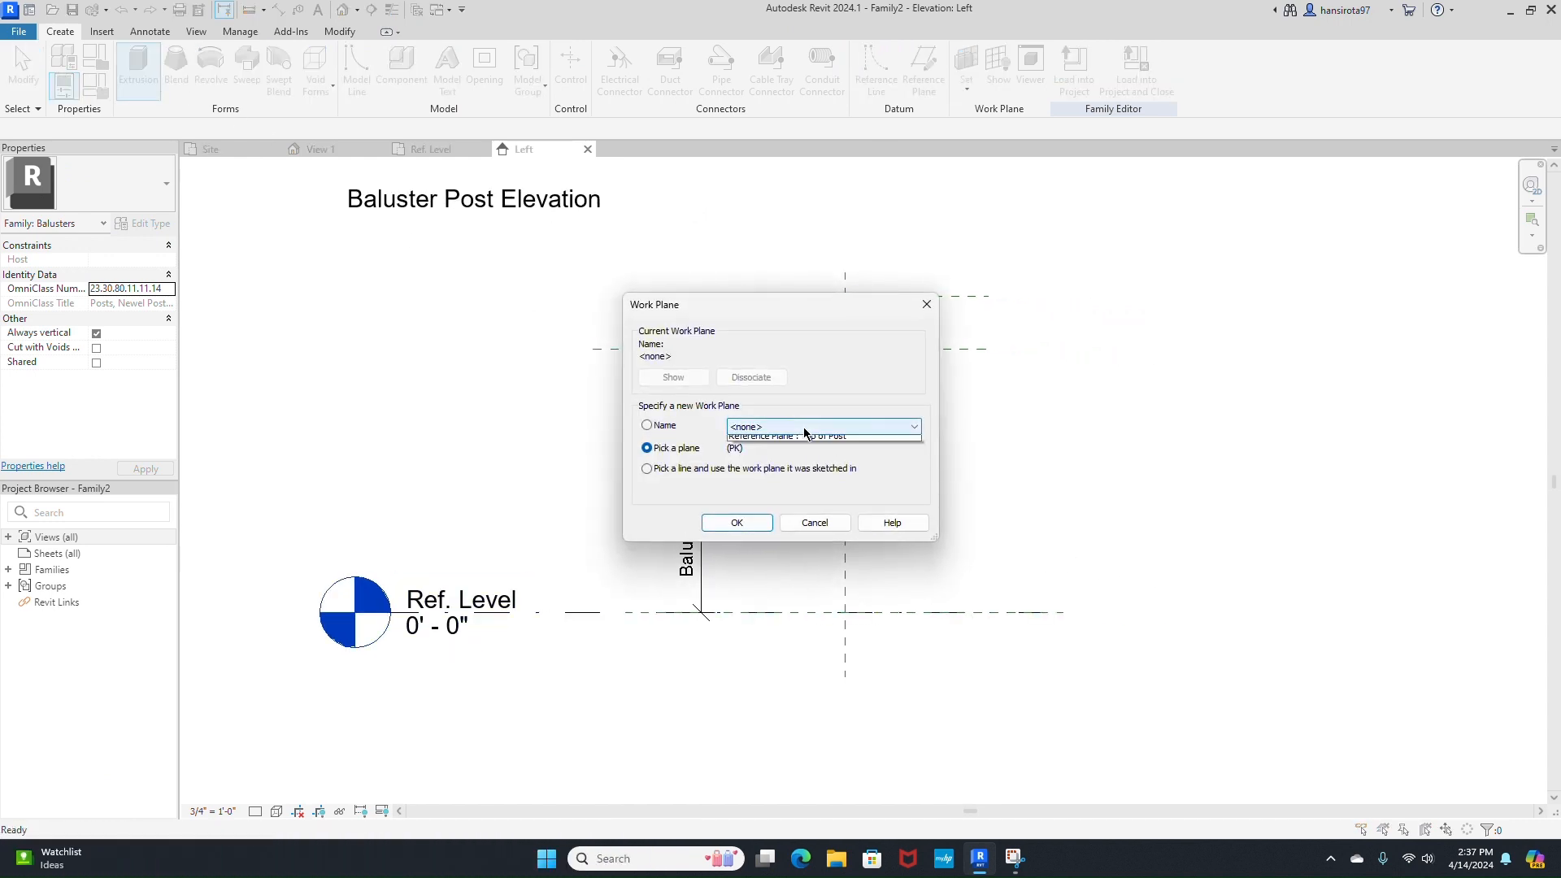
left_click(838, 474)
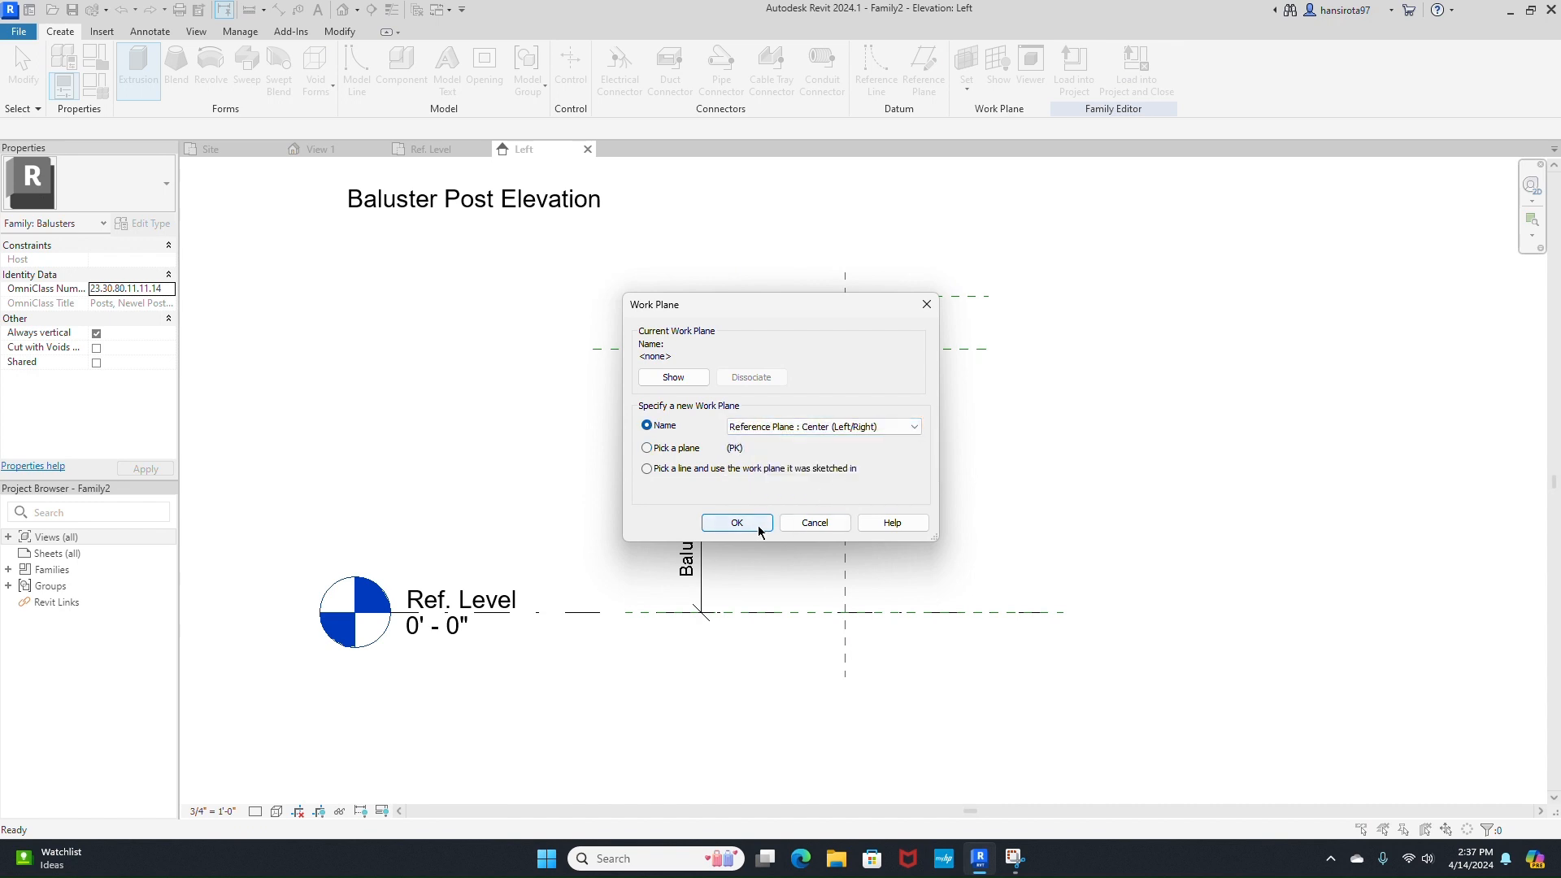
left_click(737, 523)
left_click(655, 54)
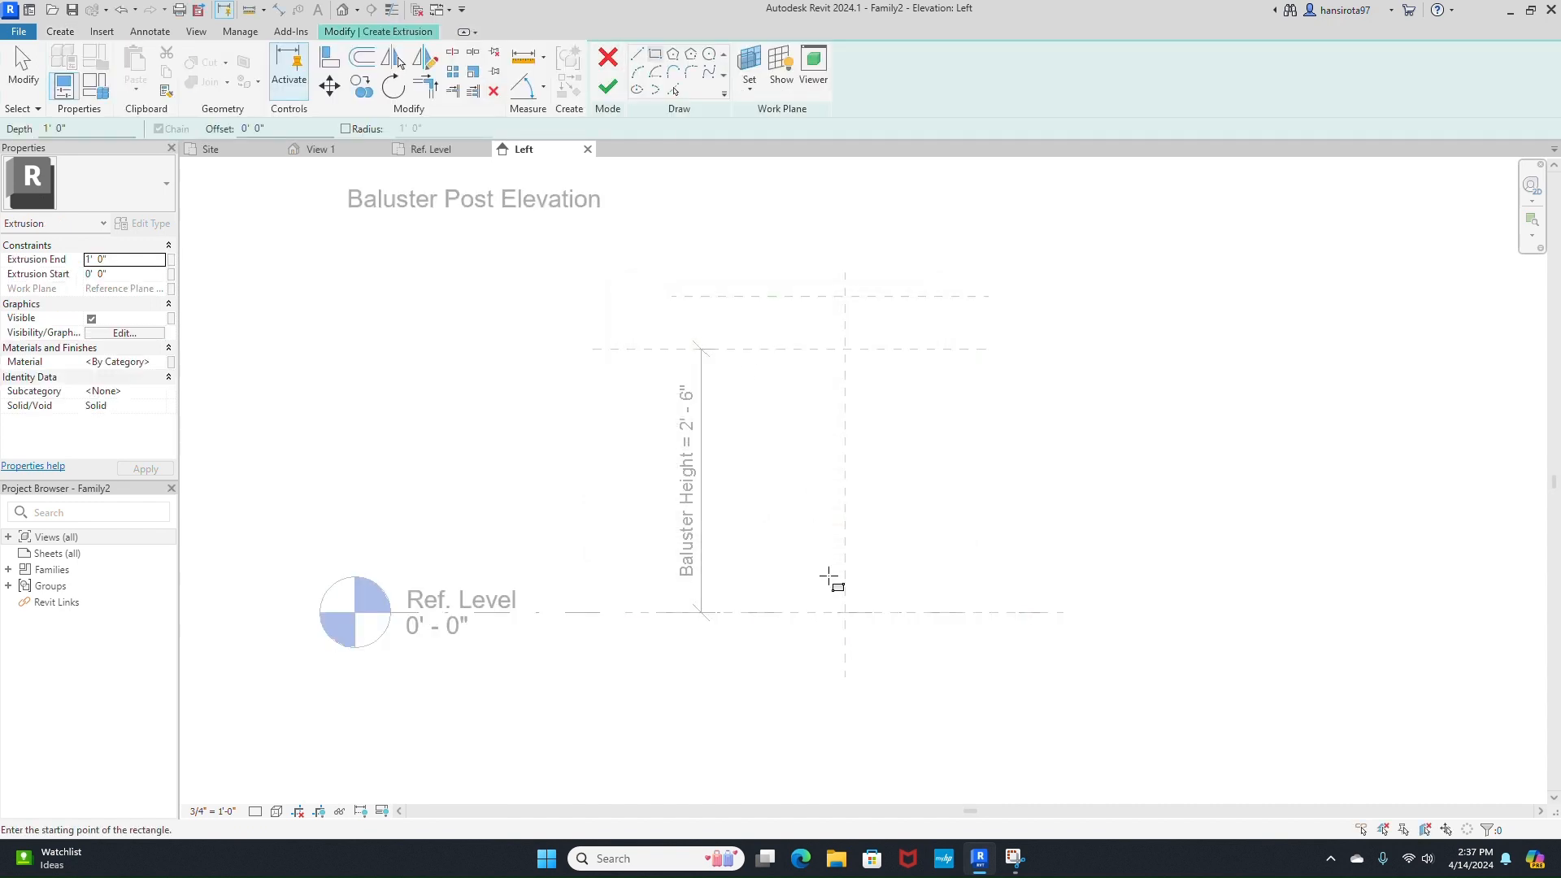
left_click(822, 613)
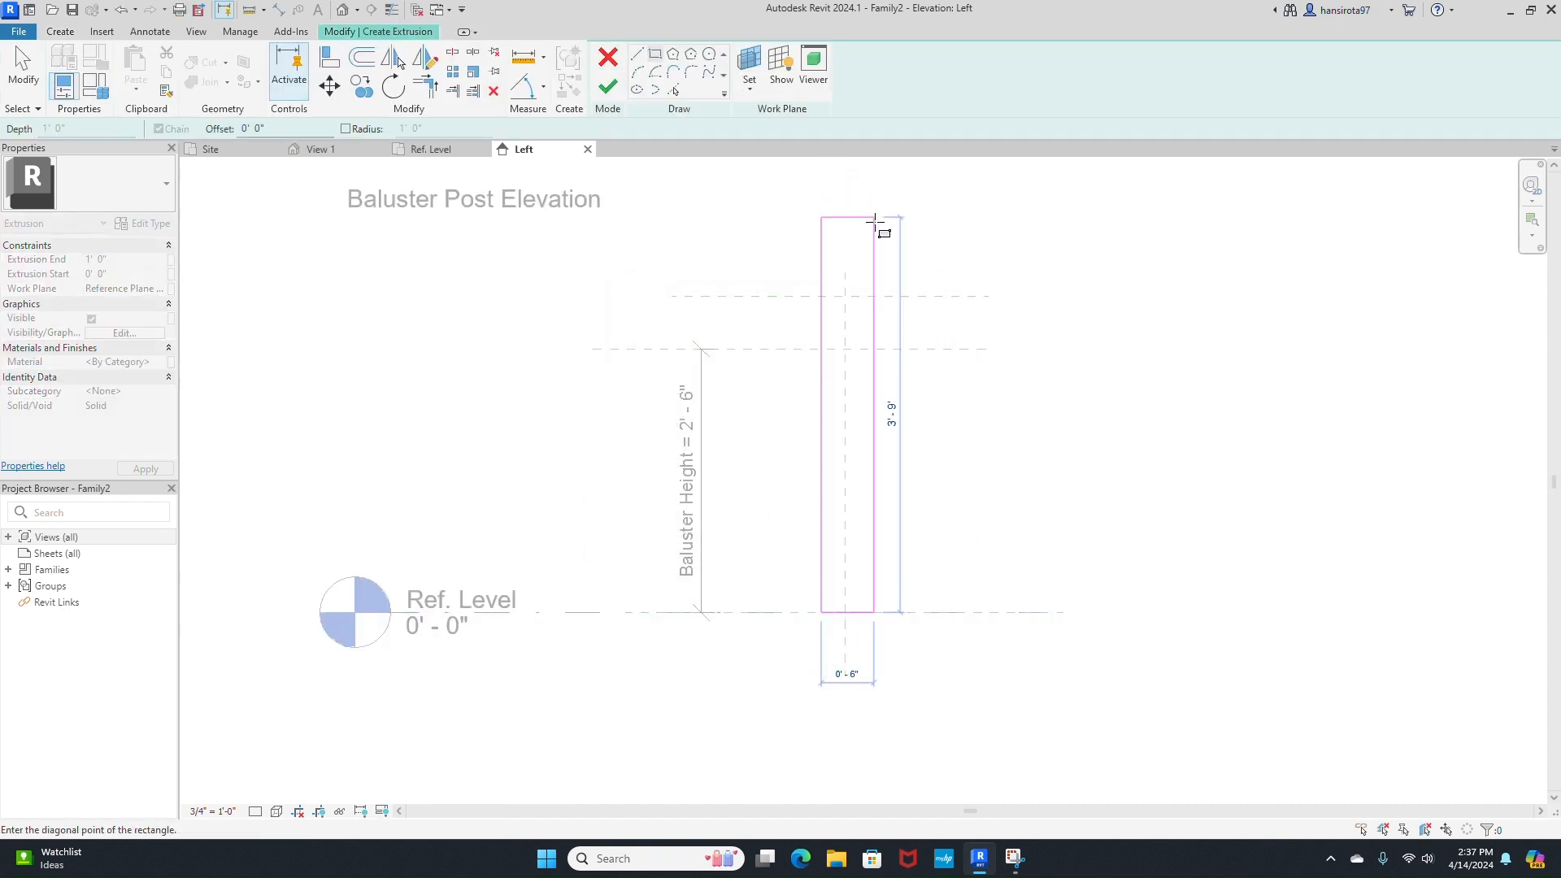
left_click(876, 191)
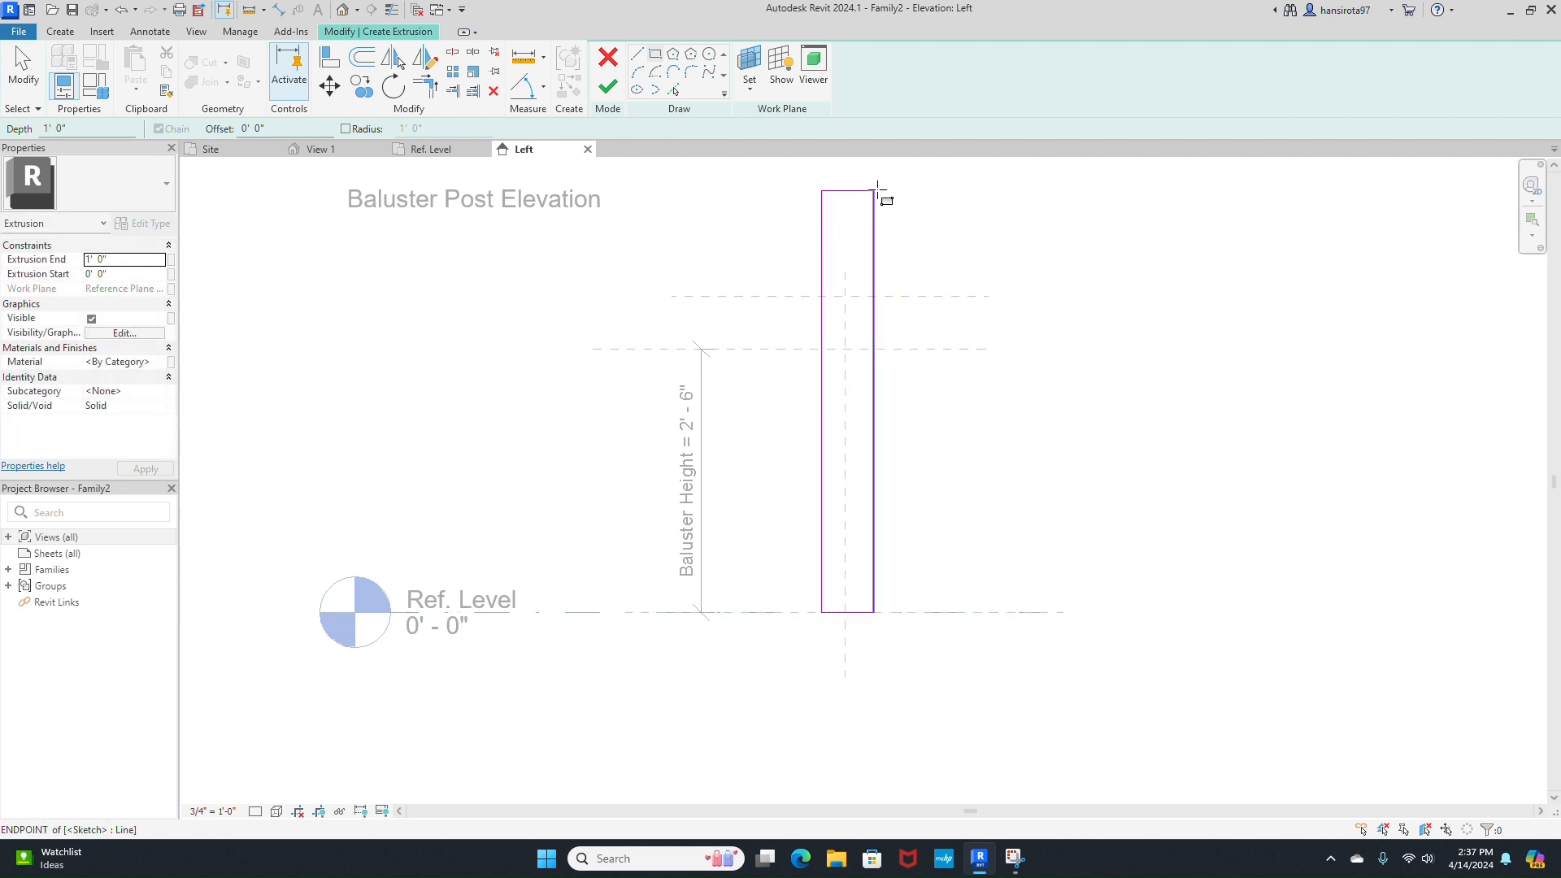
key("Escape")
- Set the rectangle's right and left edges each 3" from the vertical centre reference plane
left_click(875, 585)
middle_click_drag(916, 214, 912, 266)
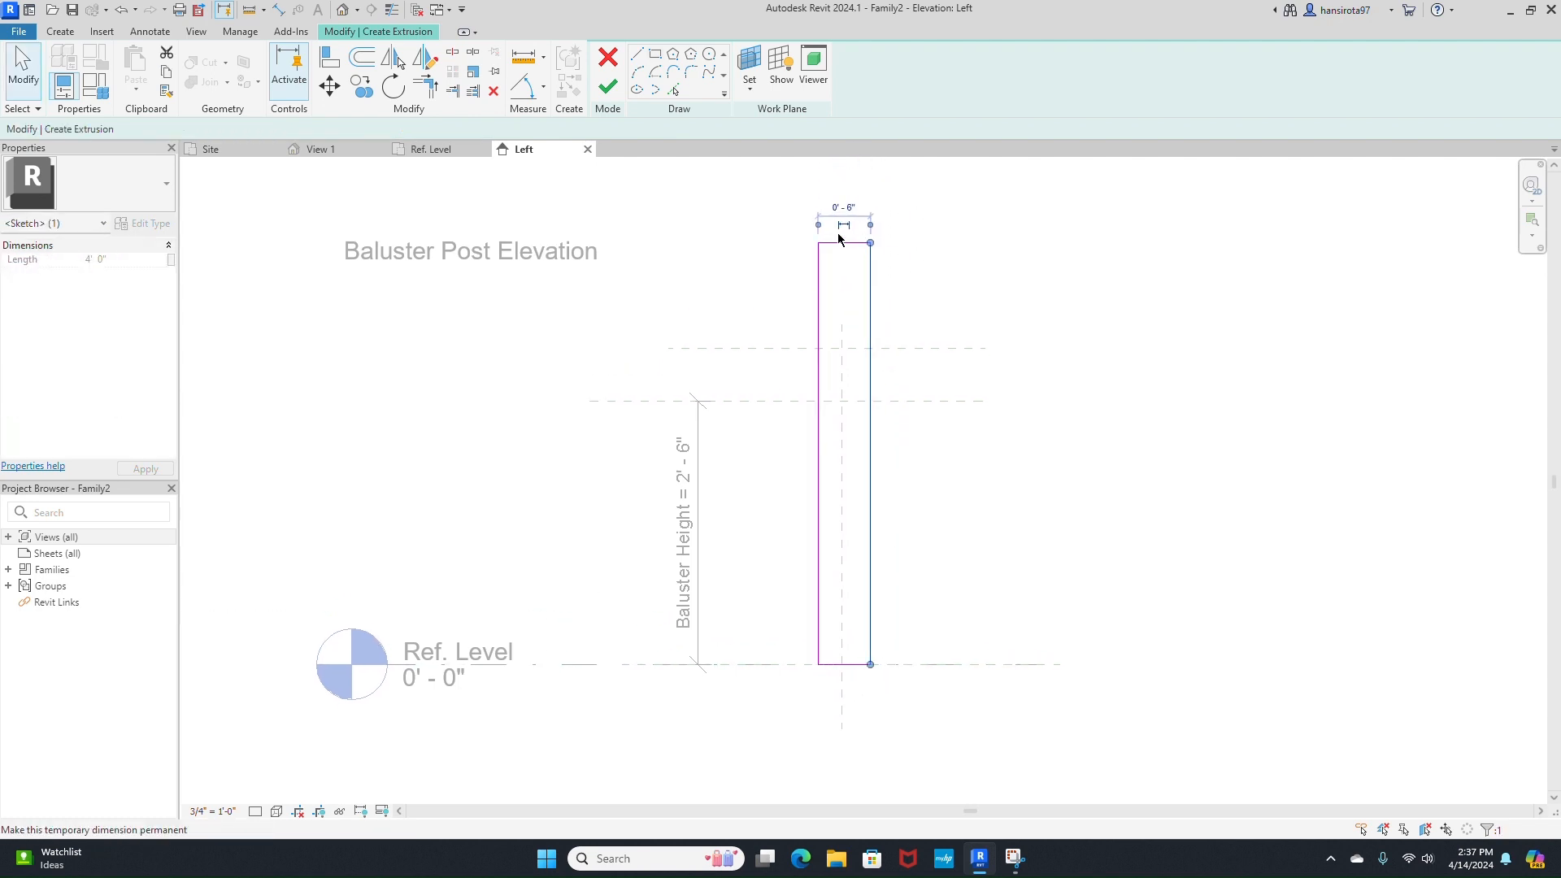
left_click_drag(835, 286, 841, 324)
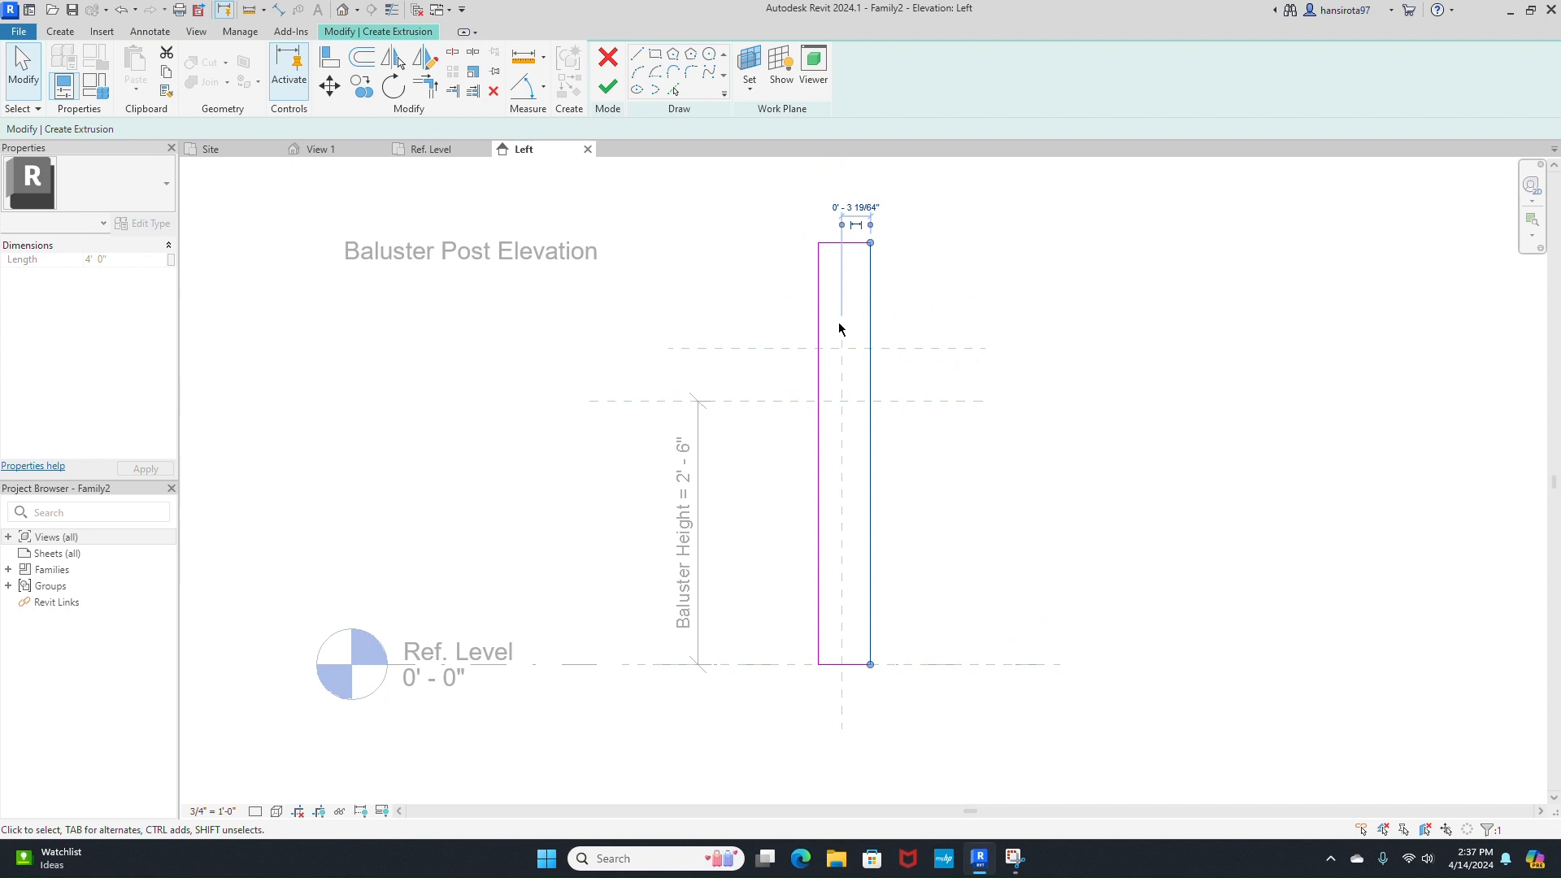
left_click(856, 209)
type("3\"")
key("Return")
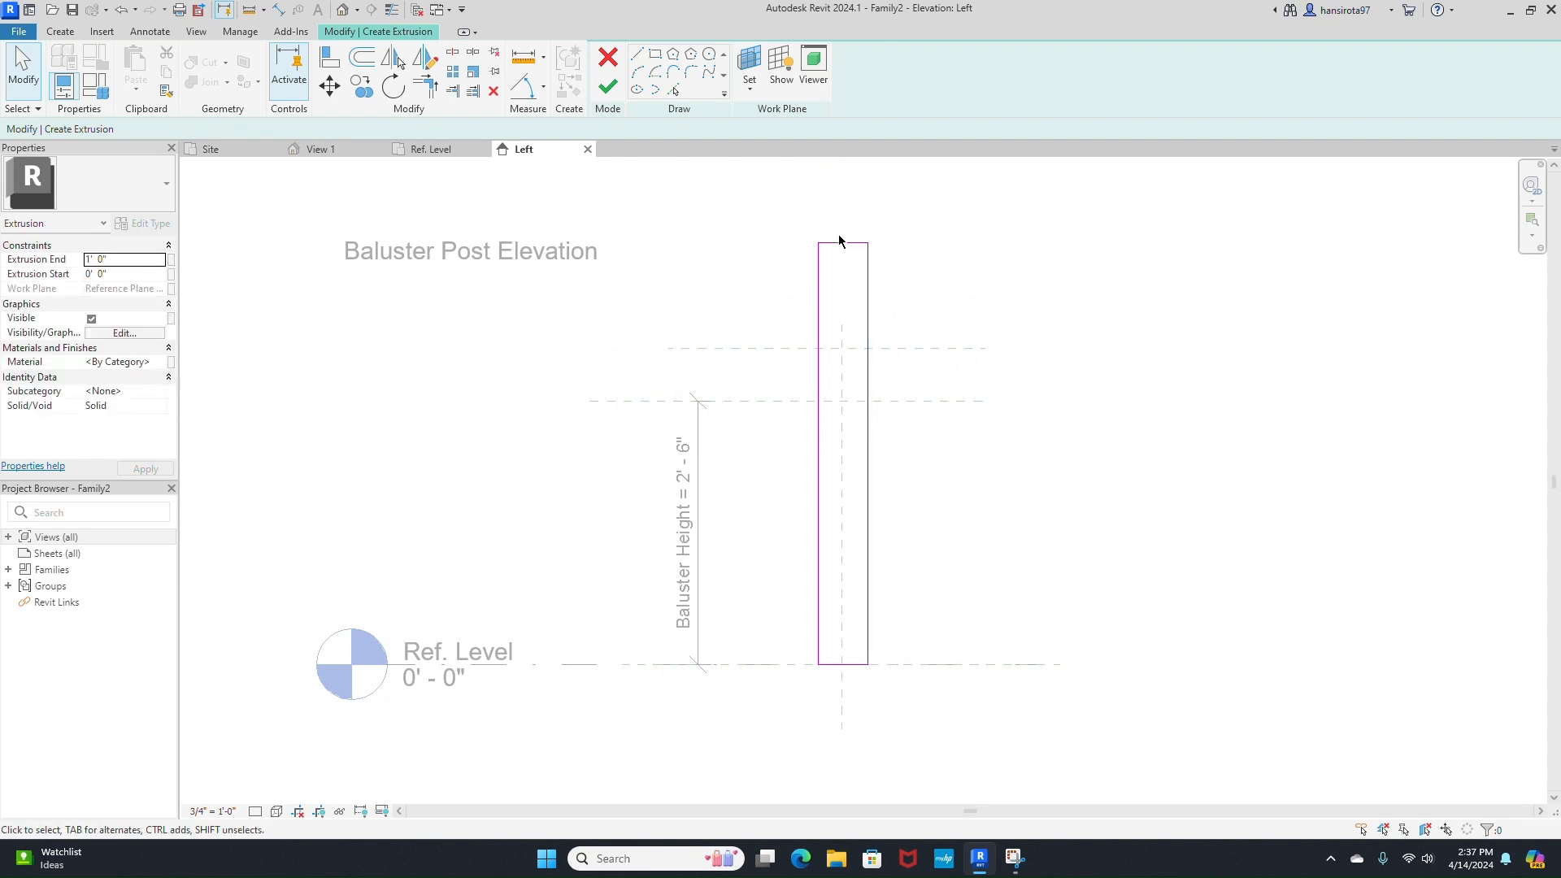
left_click(818, 275)
middle_click_drag(1019, 568, 1066, 504)
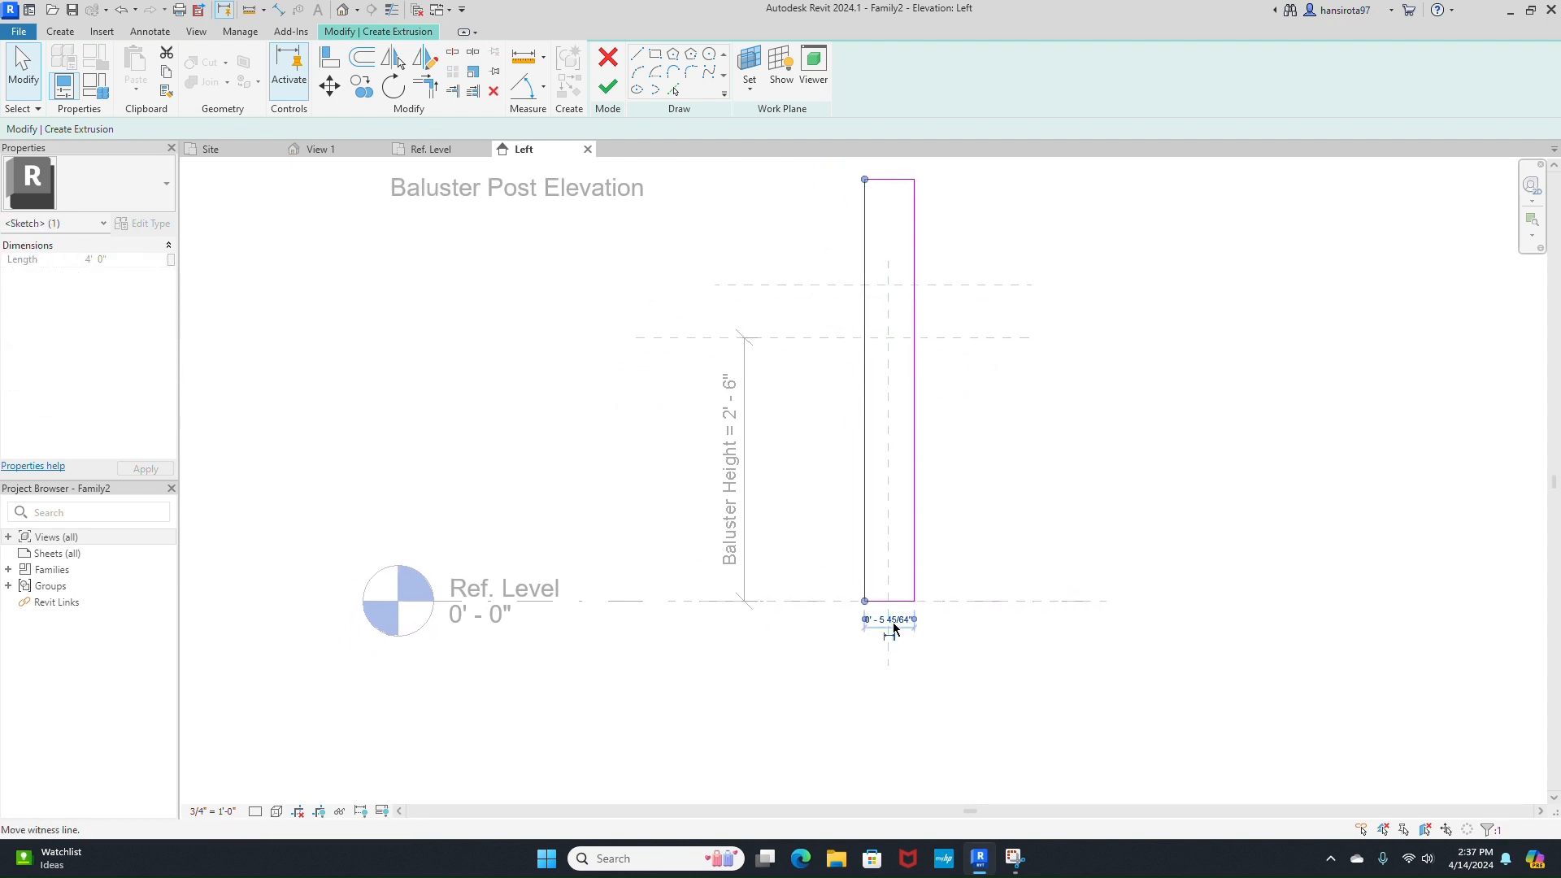
left_click_drag(894, 627, 888, 628)
type("0 3")
key("Return")
- Set the rectangle's left and right edges each 2" from the vertical centre reference plane
left_click(876, 619)
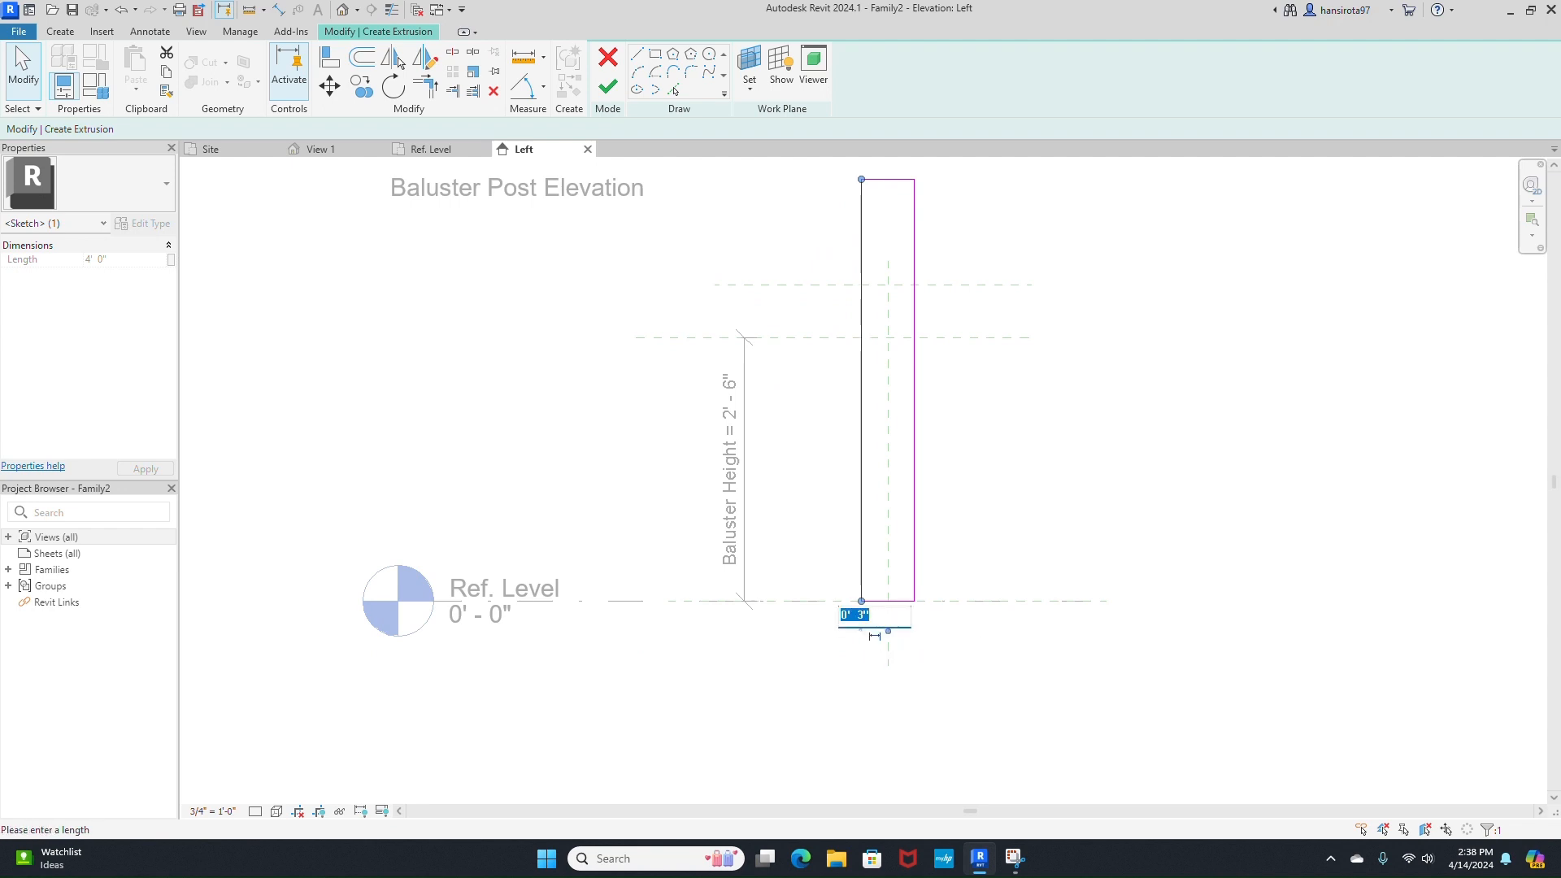
type("2")
key("Return")
left_click(914, 574)
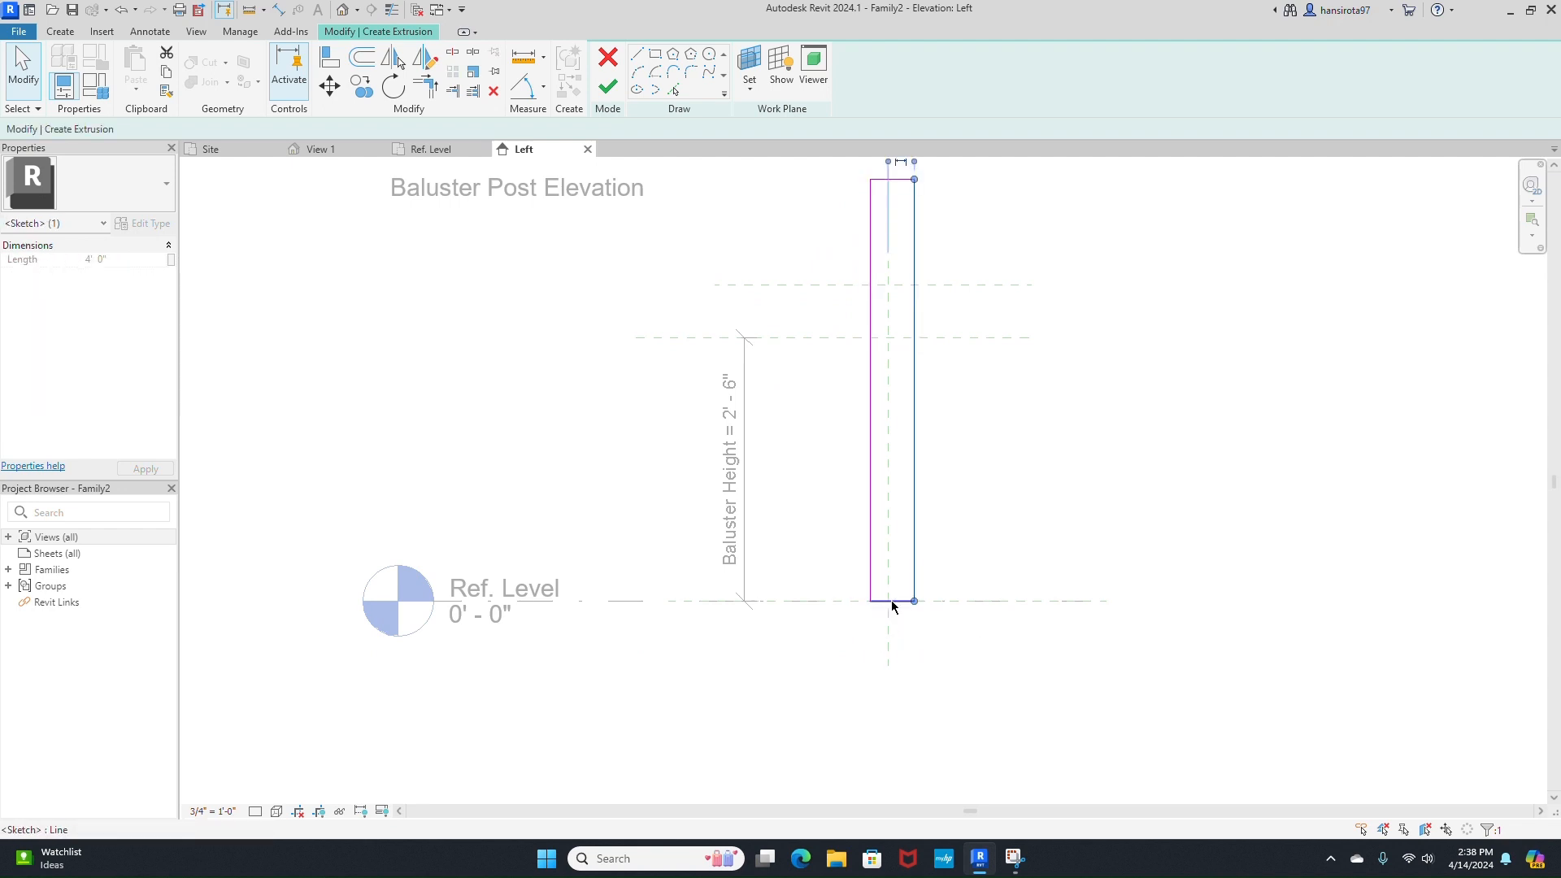
middle_click_drag(958, 245, 956, 323)
left_click(900, 220)
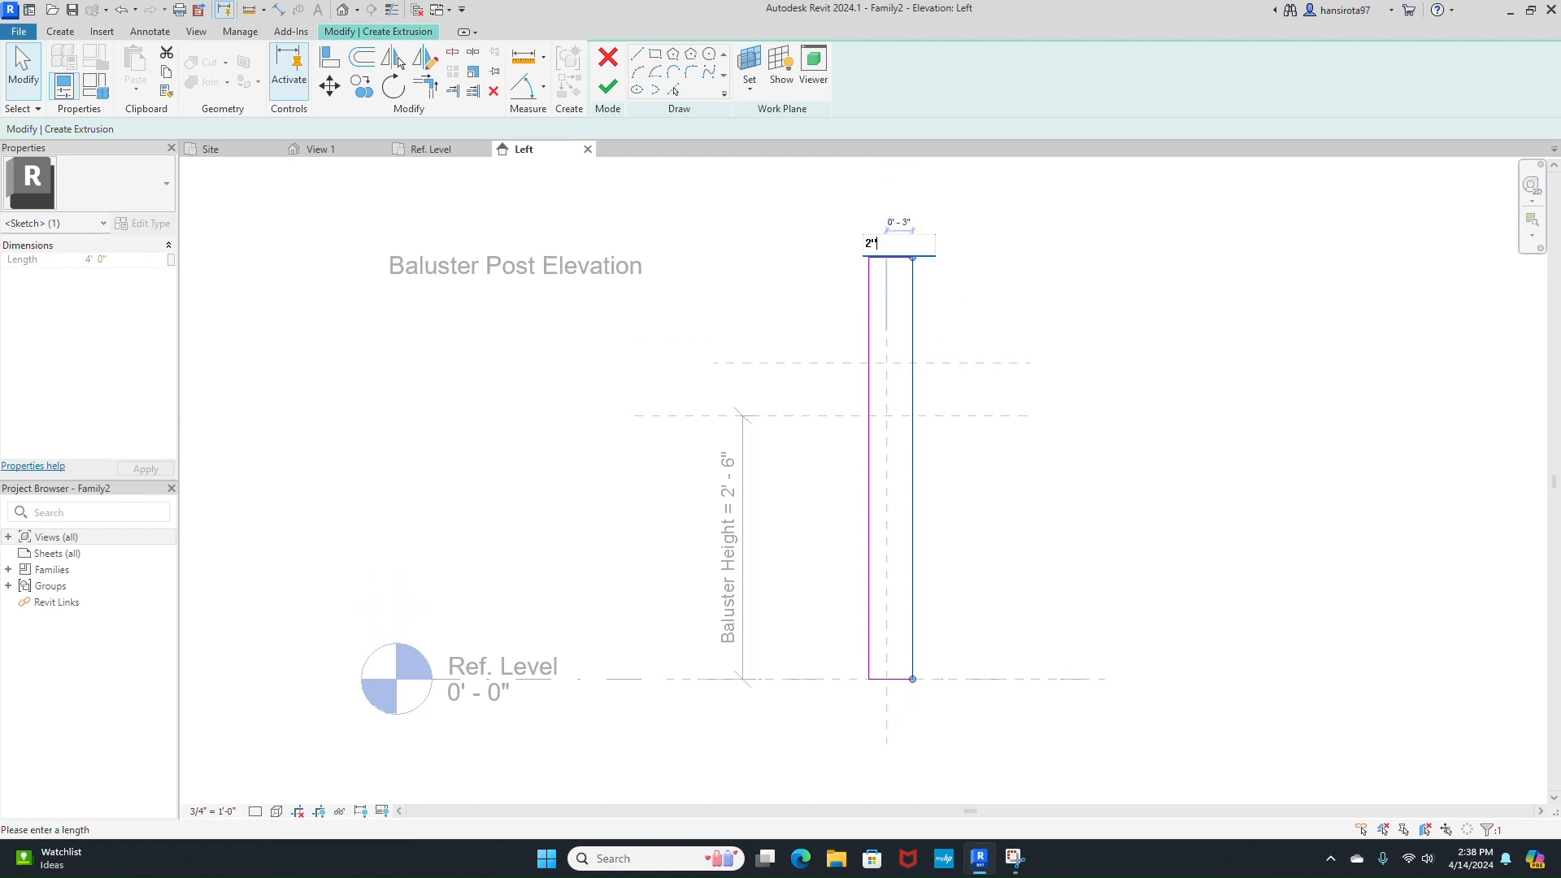
type("2\"")
key("Return")
left_click(931, 297)
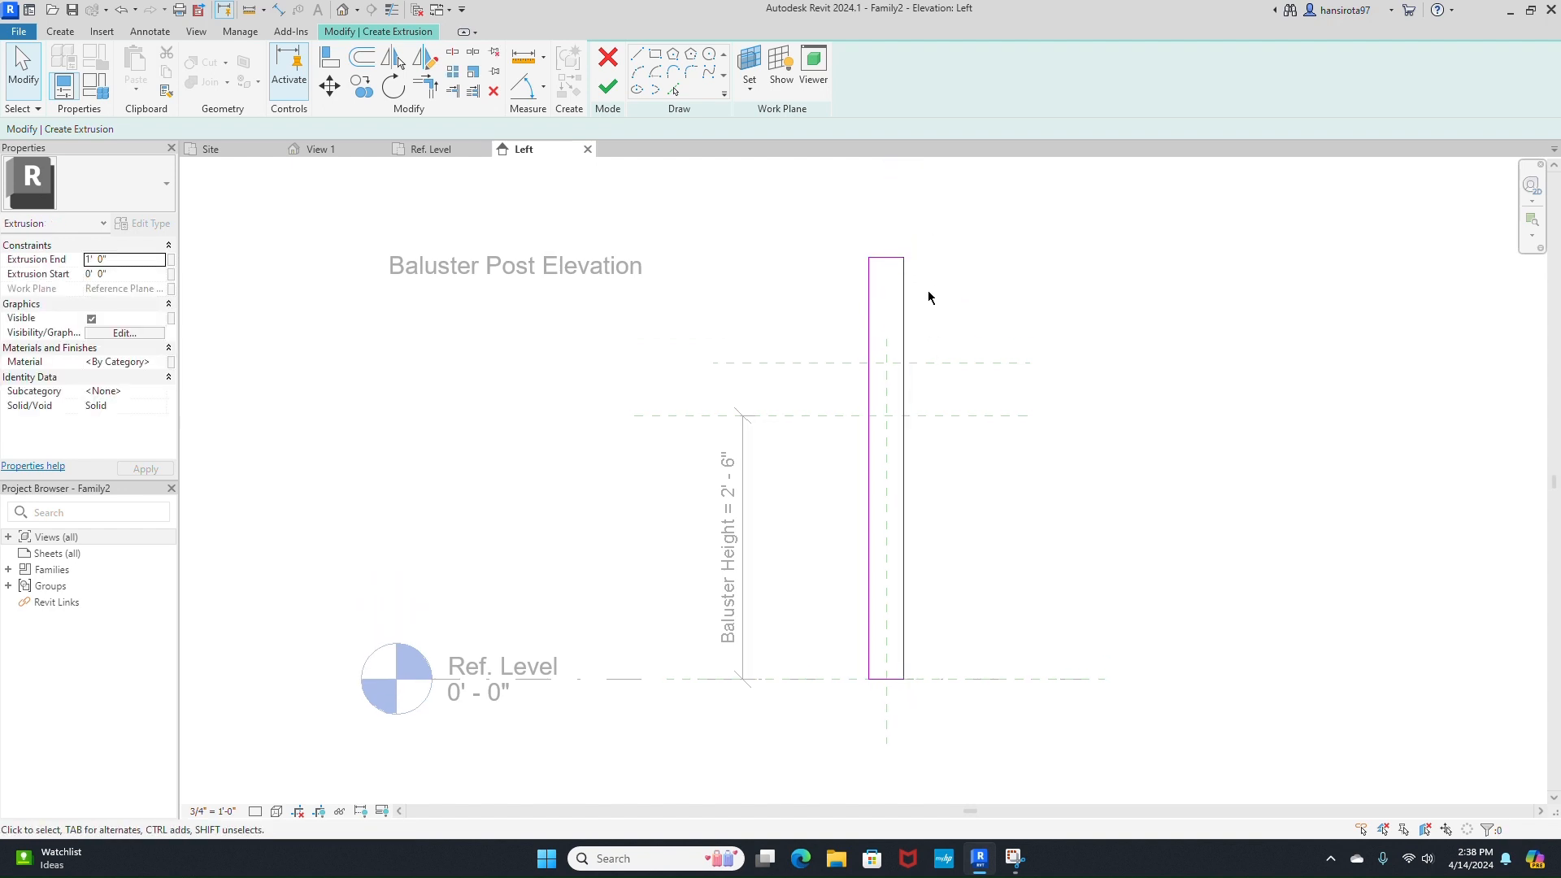
- Set the post's extrusion start to -0' 2" and end to 0' 2", finish the sketch and switch to the 3D view
left_click(128, 274)
left_click(609, 89)
left_click(370, 149)
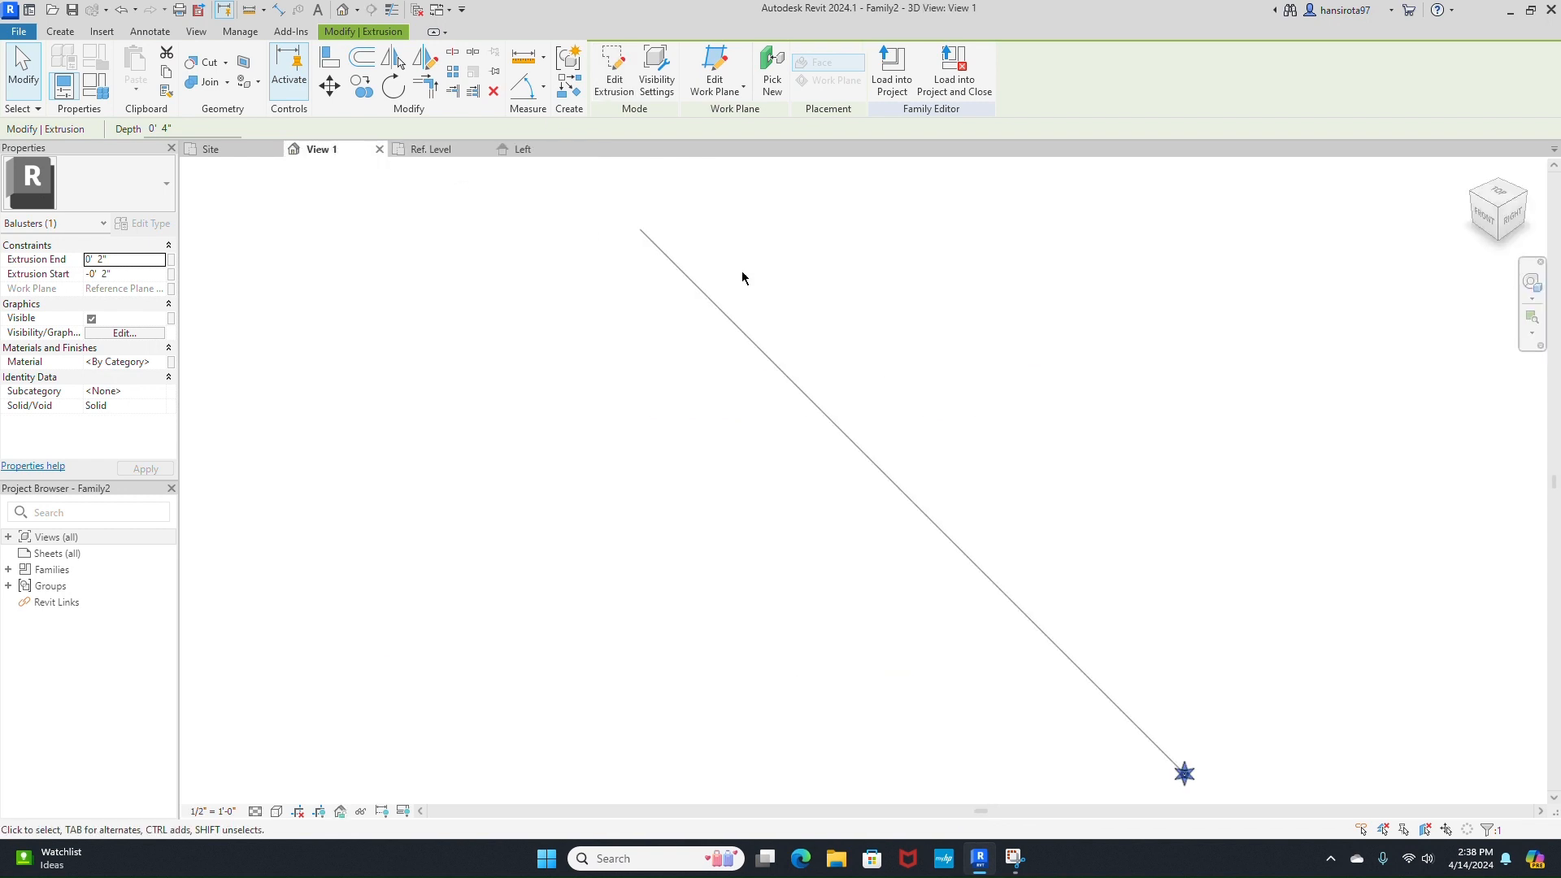
left_click(1223, 658)
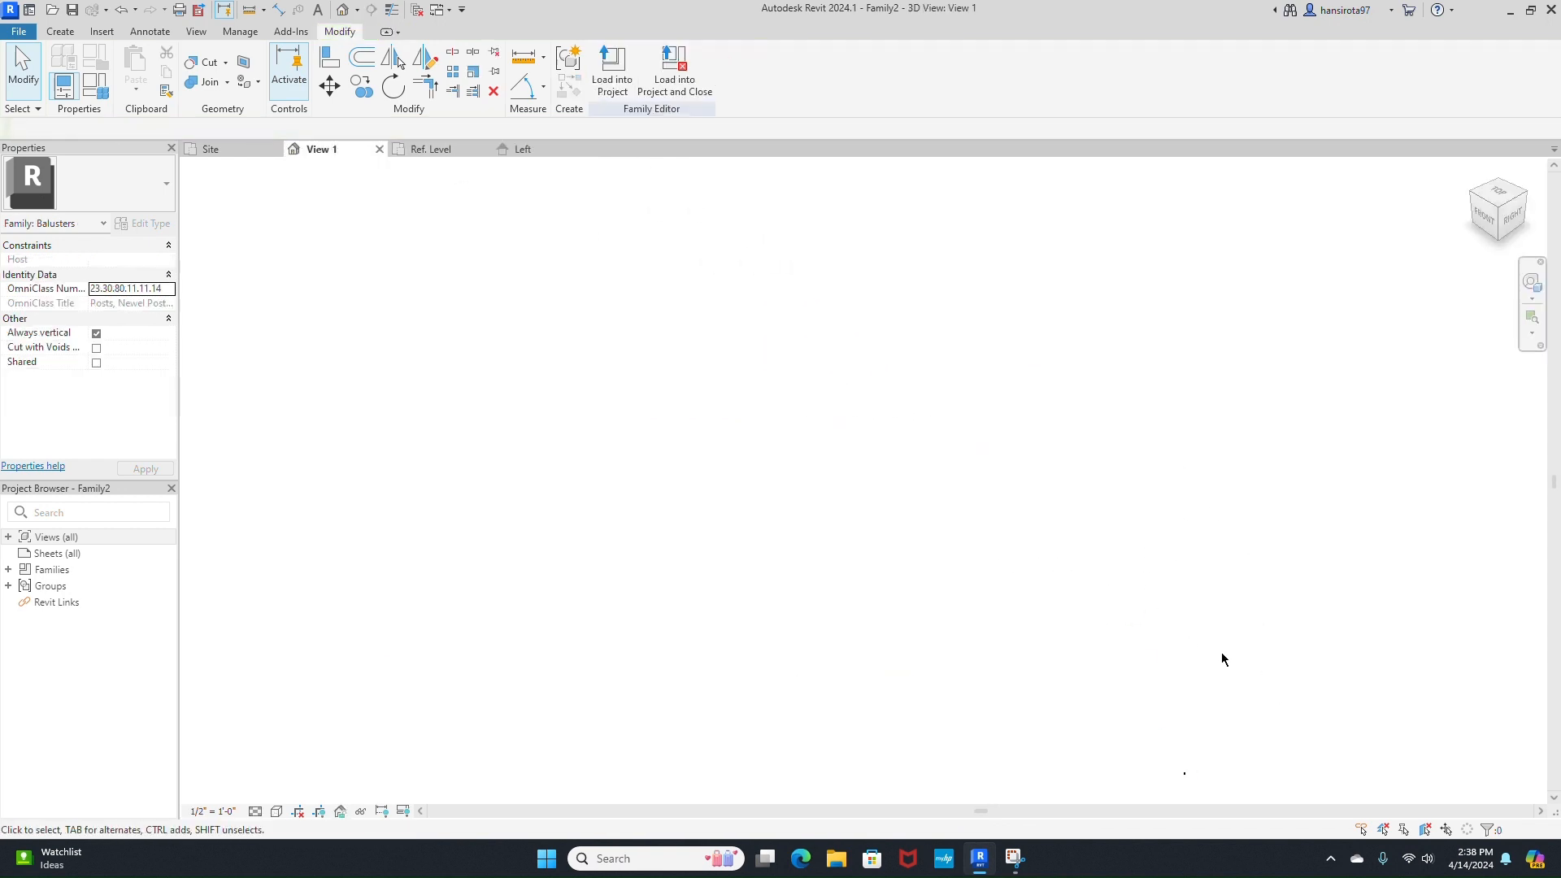
- Create a new material named Post Color for the post extrusion, working from the Left elevation
middle_click_drag(1079, 486, 986, 474, "shift")
middle_click_drag(1181, 516, 845, 496, "shift")
left_click(516, 150)
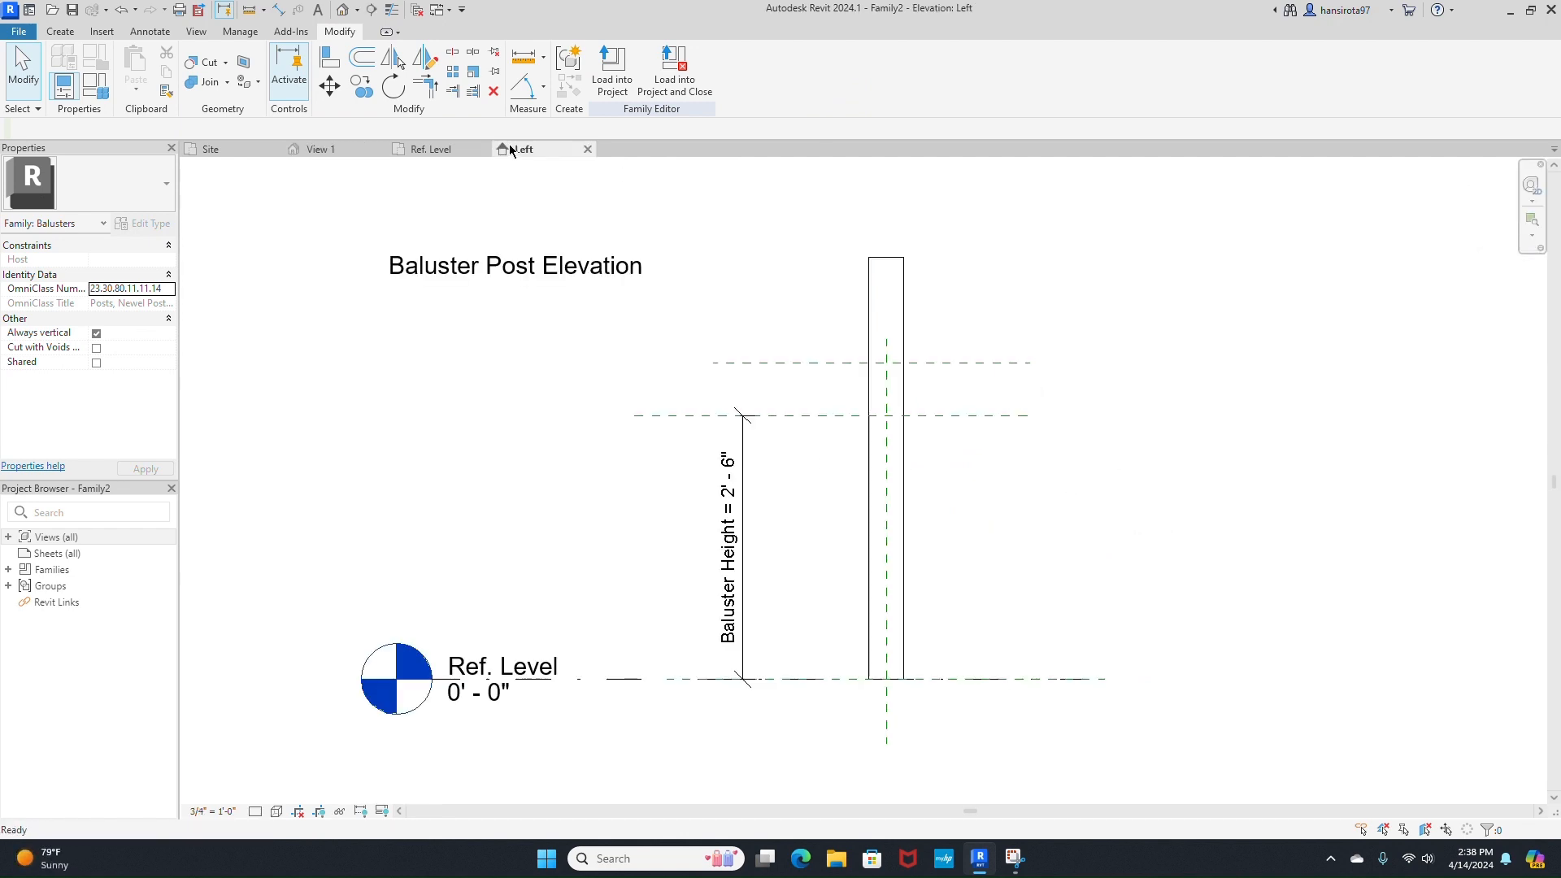
left_click(857, 289)
left_click(126, 363)
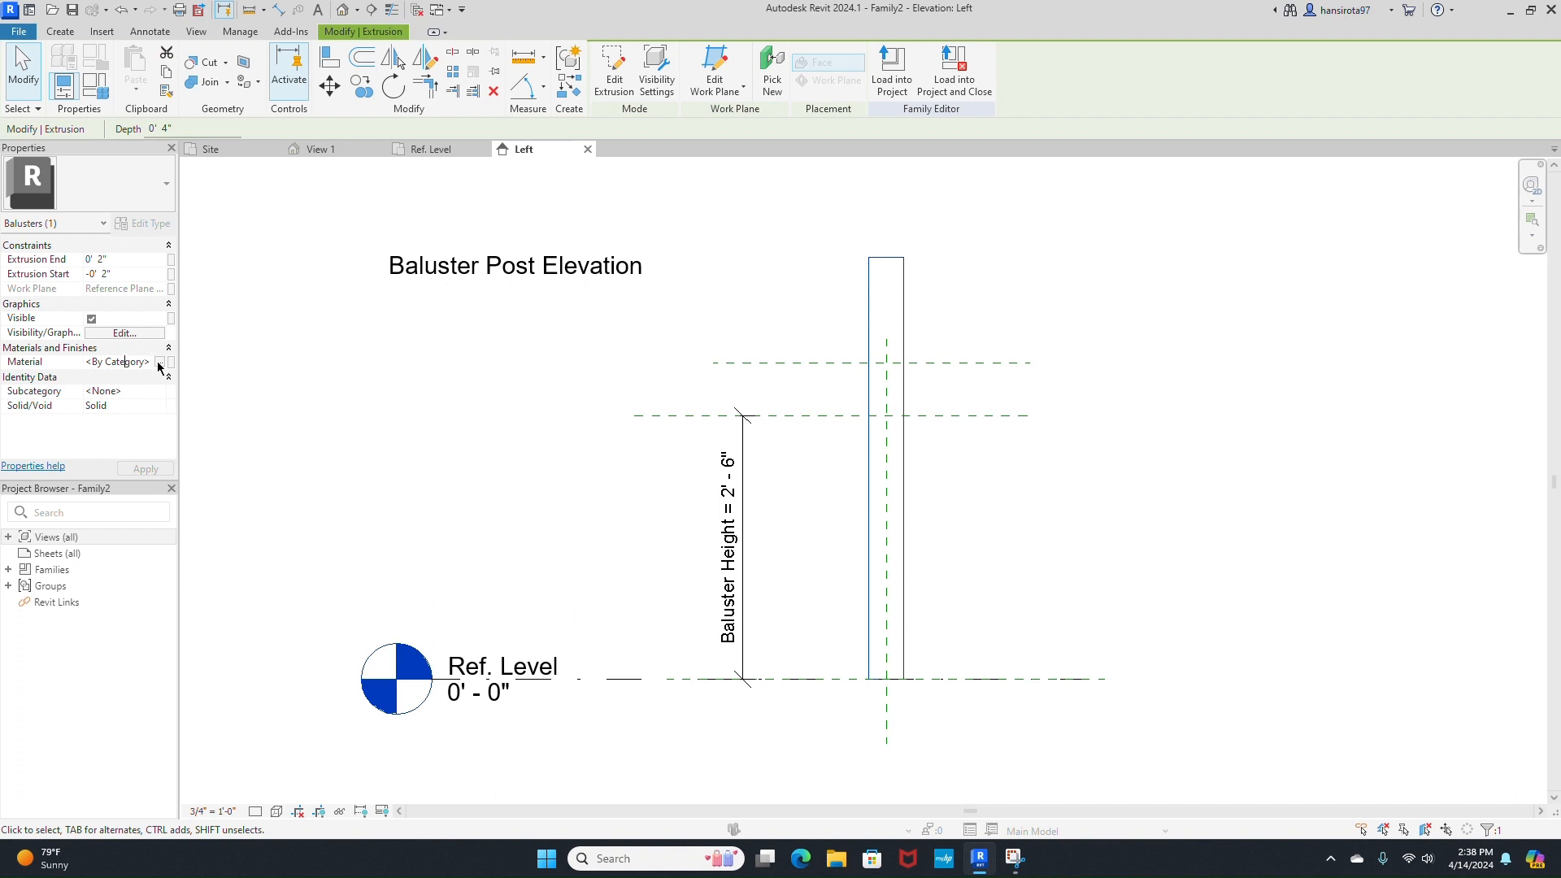
left_click(159, 362)
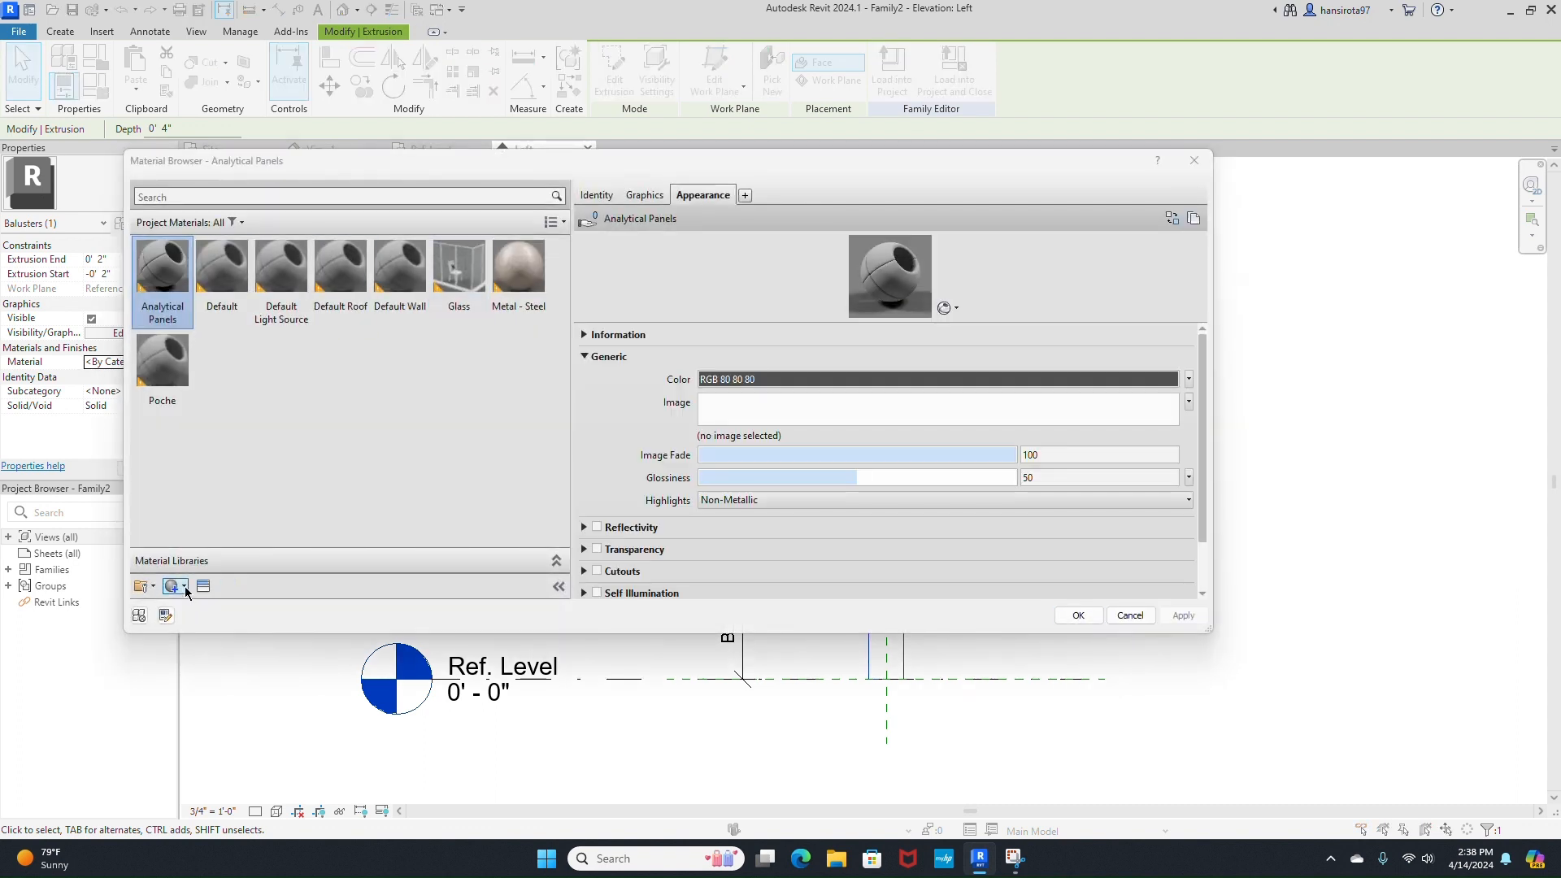
left_click(185, 591)
left_click(211, 614)
left_click(597, 195)
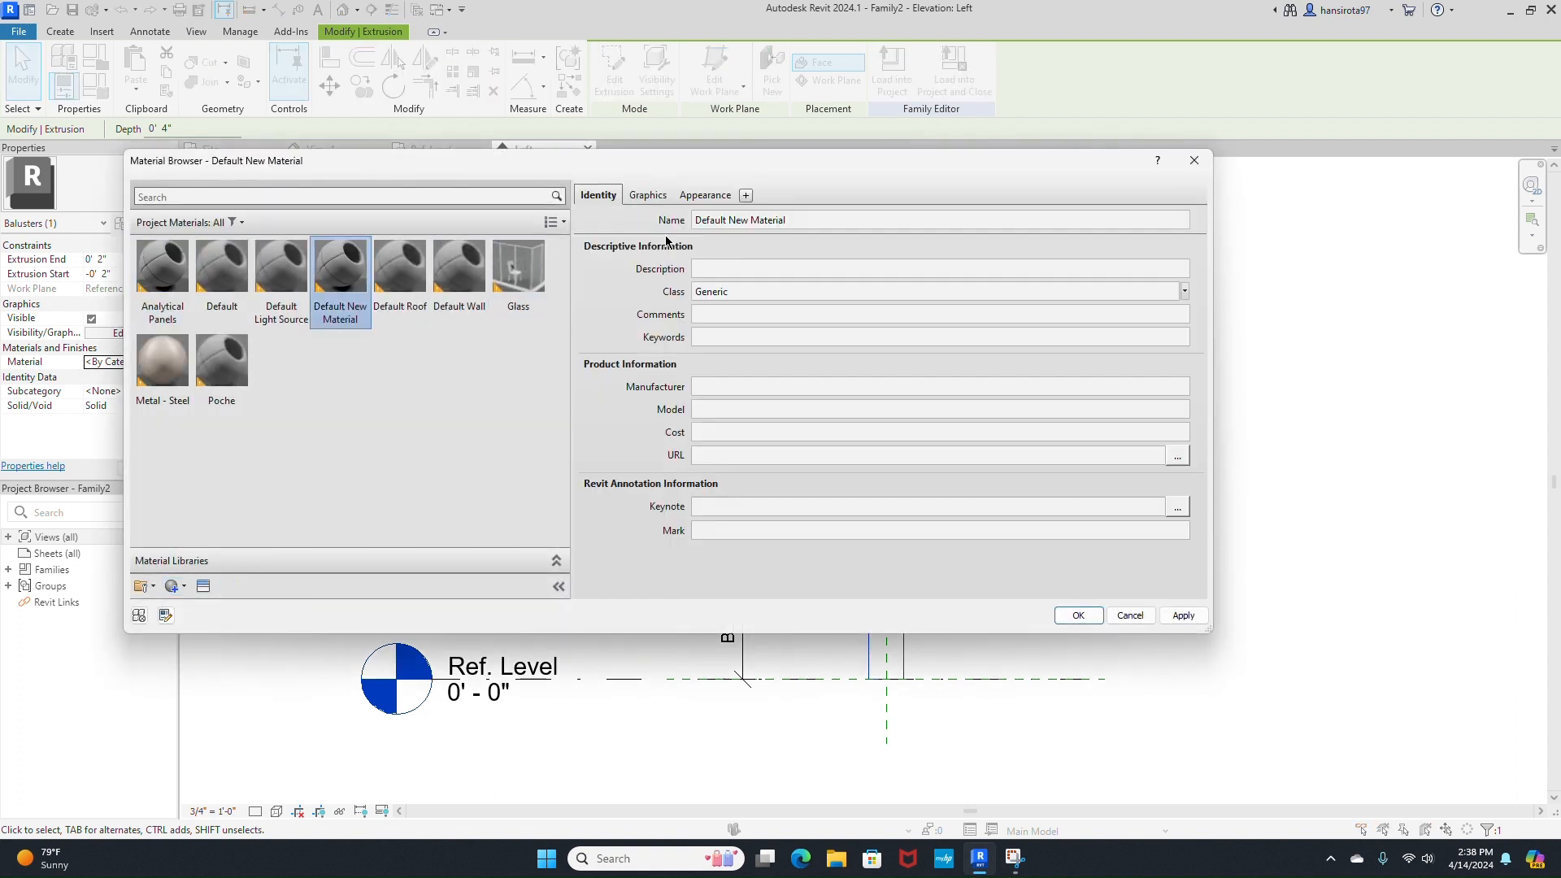
left_click(814, 218)
key("ctrl+a")
type("P")
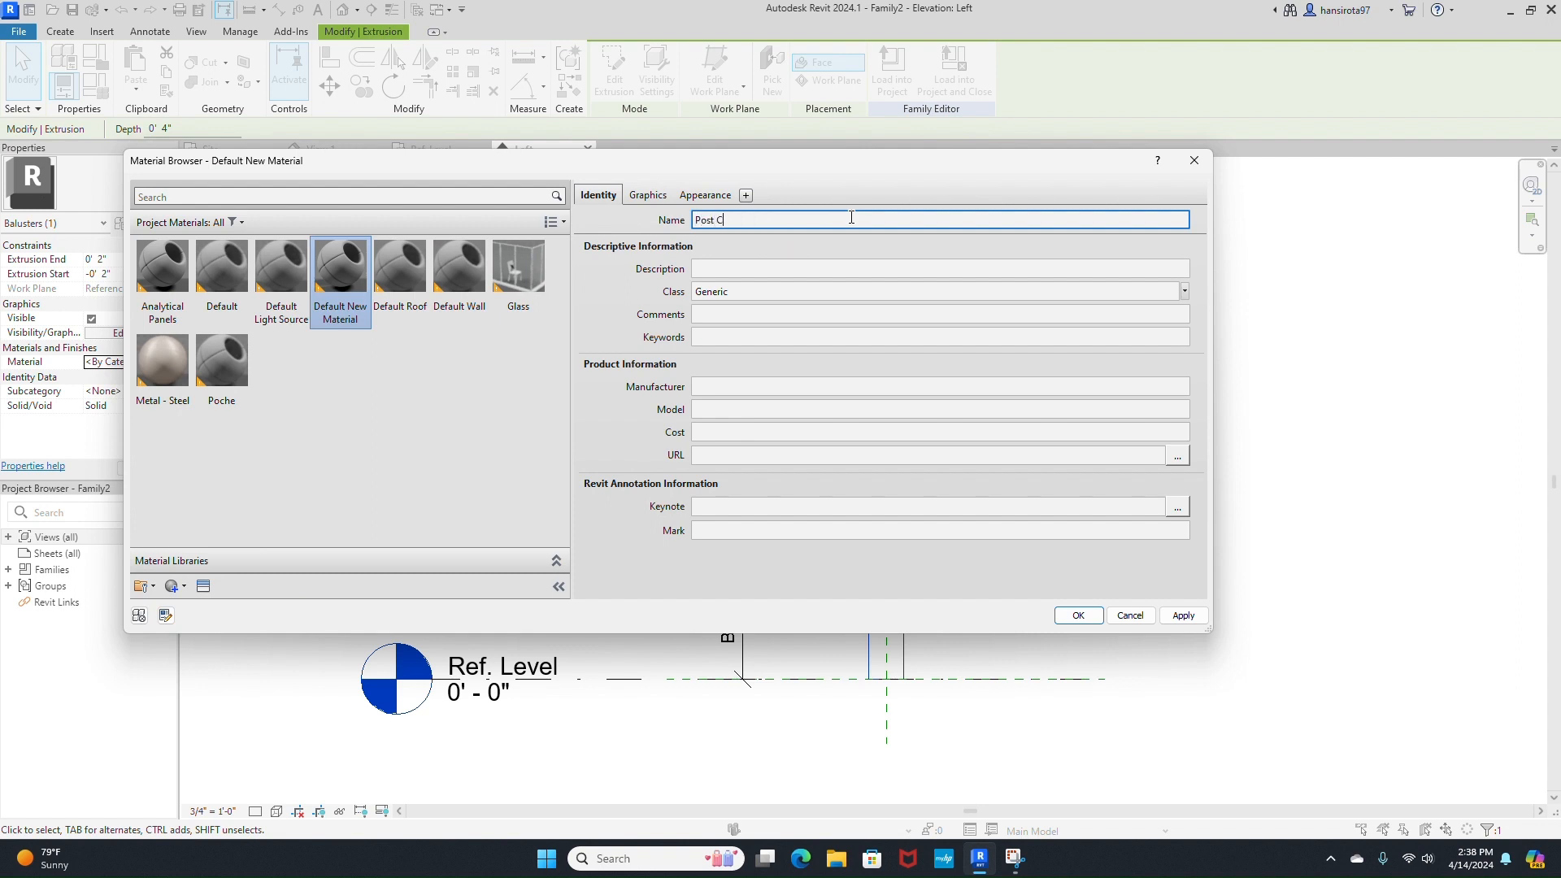
- Enable Use Render Appearance for Post Color, set its appearance color to RGB 248 248 242 and assign the material to the post
left_click(642, 195)
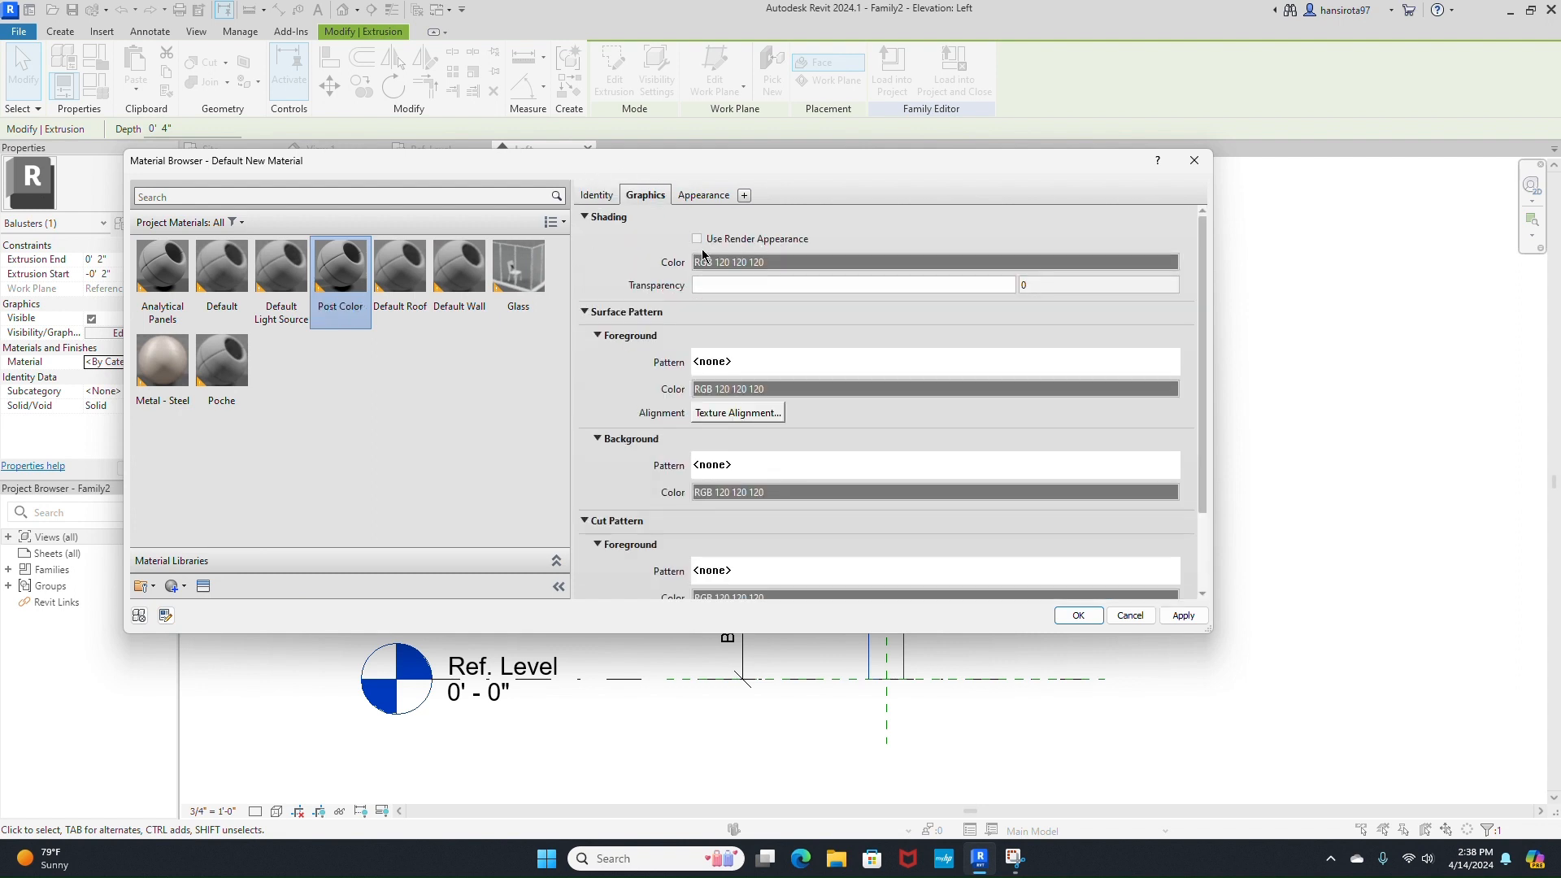
left_click(697, 237)
left_click(706, 195)
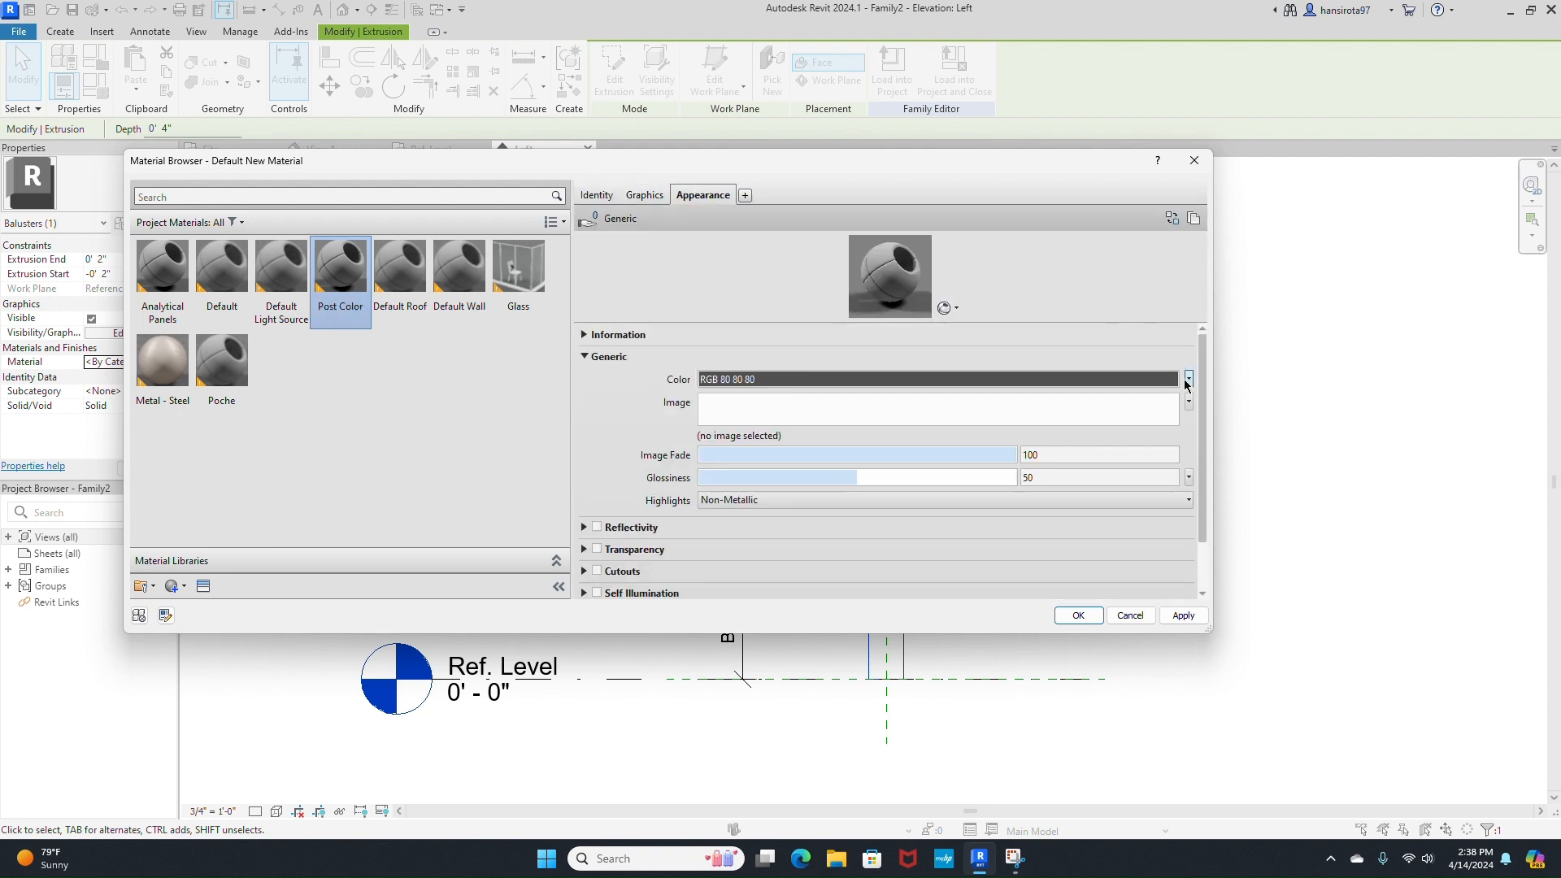
left_click(1188, 380)
left_click(1139, 399)
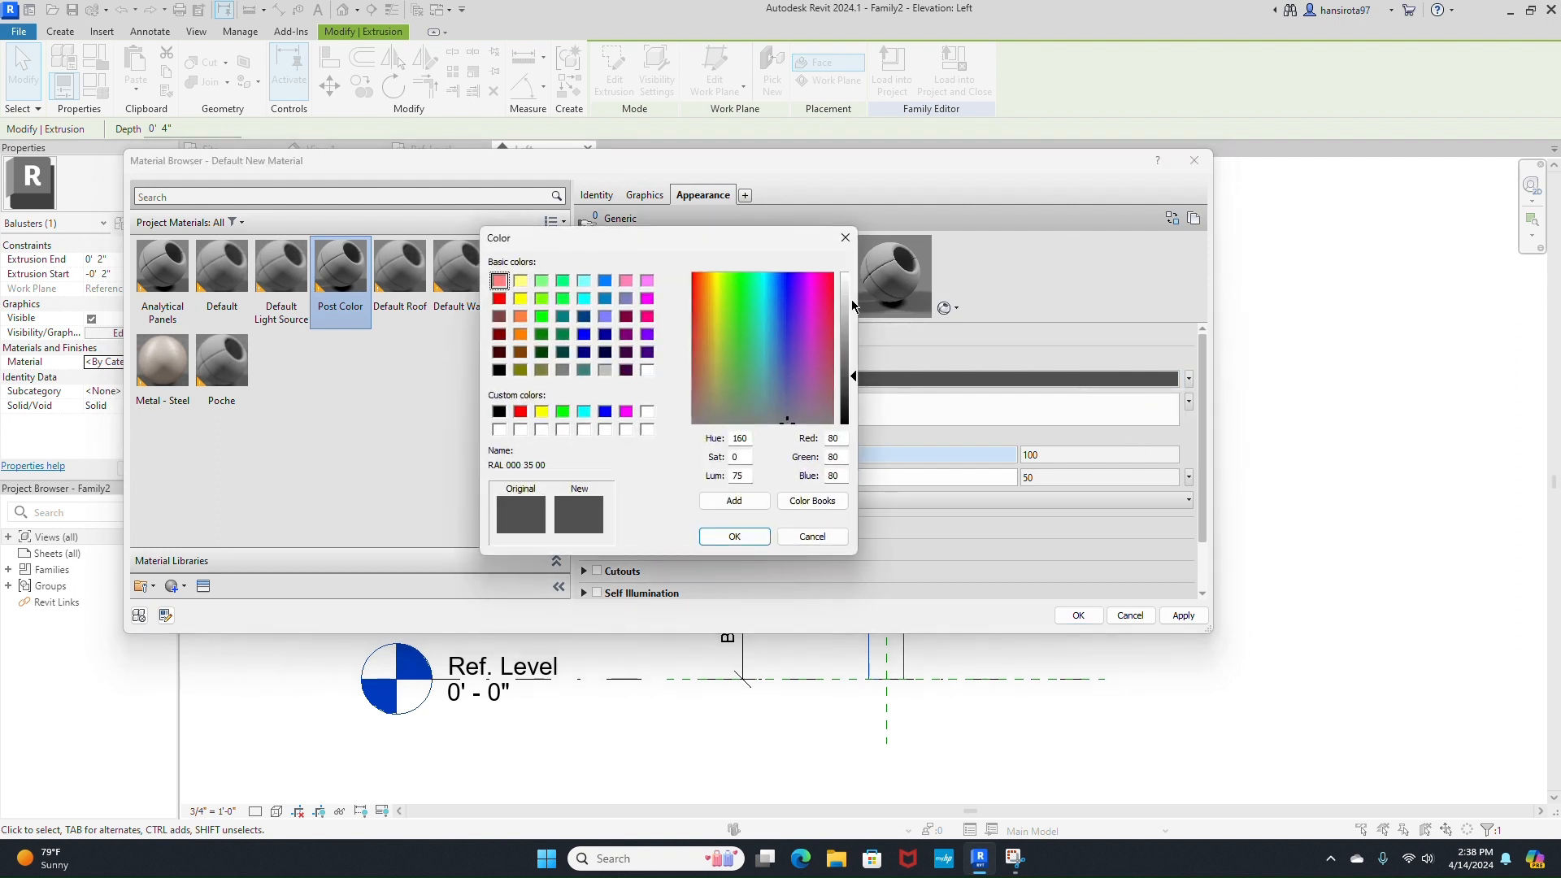
left_click_drag(854, 305, 852, 286)
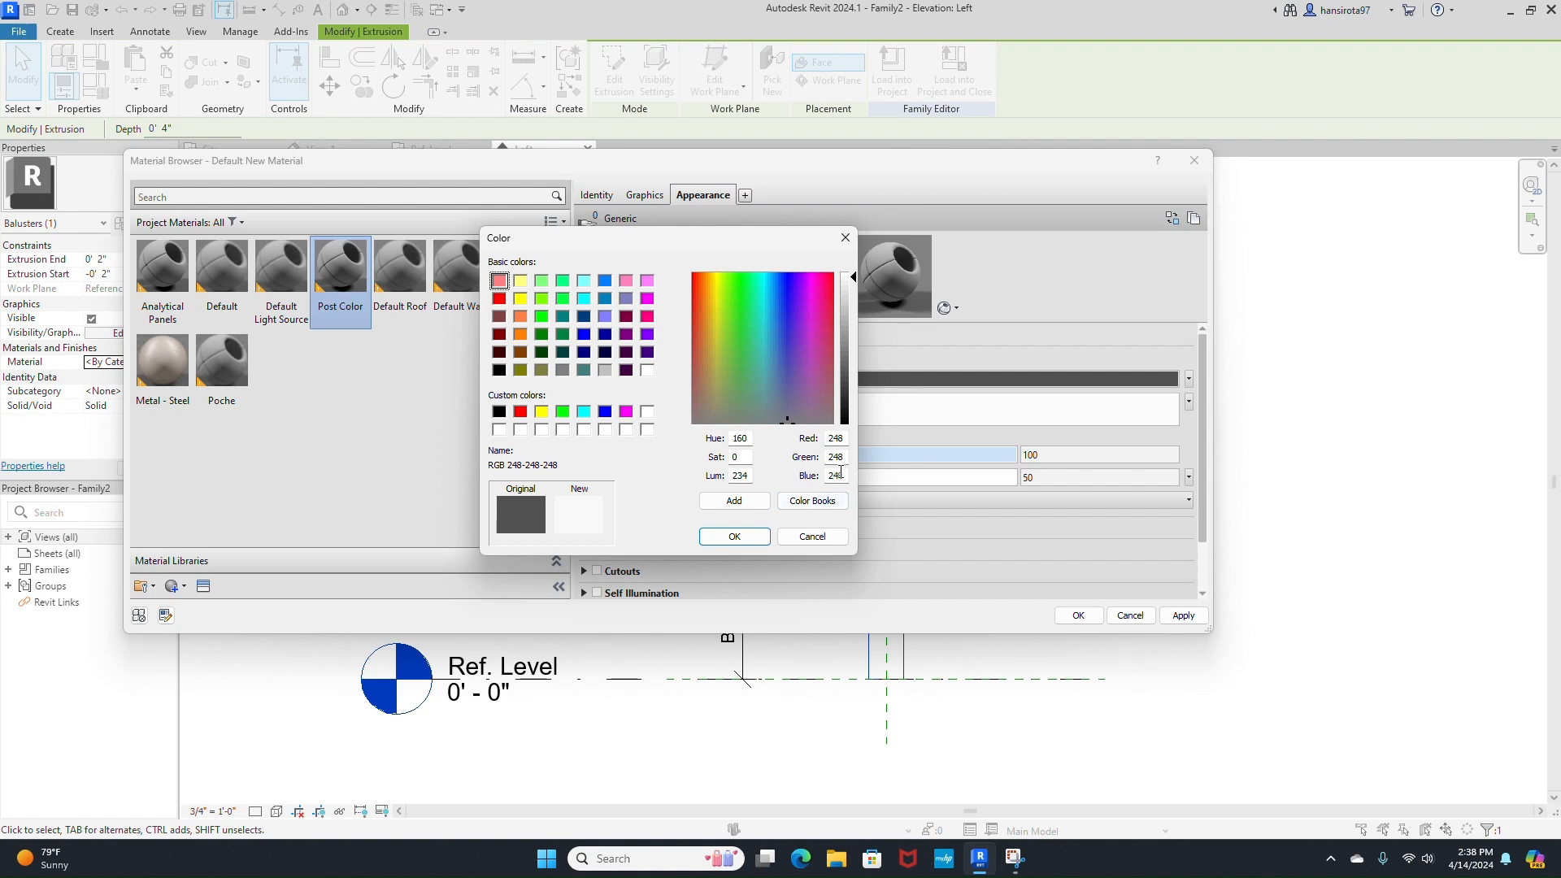
double_click(836, 476)
type("242")
left_click(734, 536)
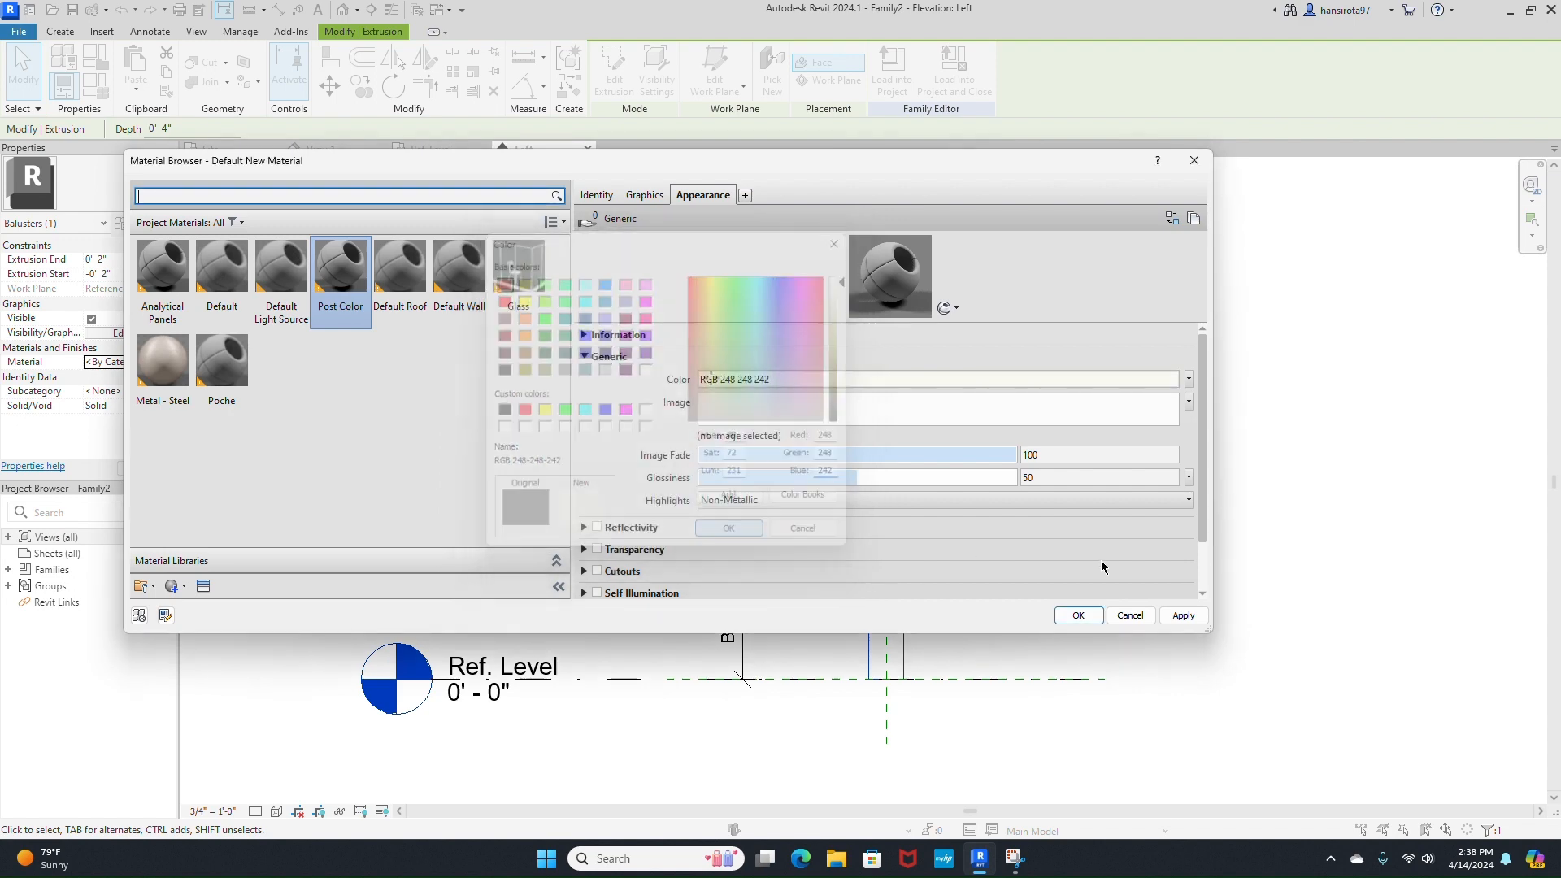
left_click(1079, 616)
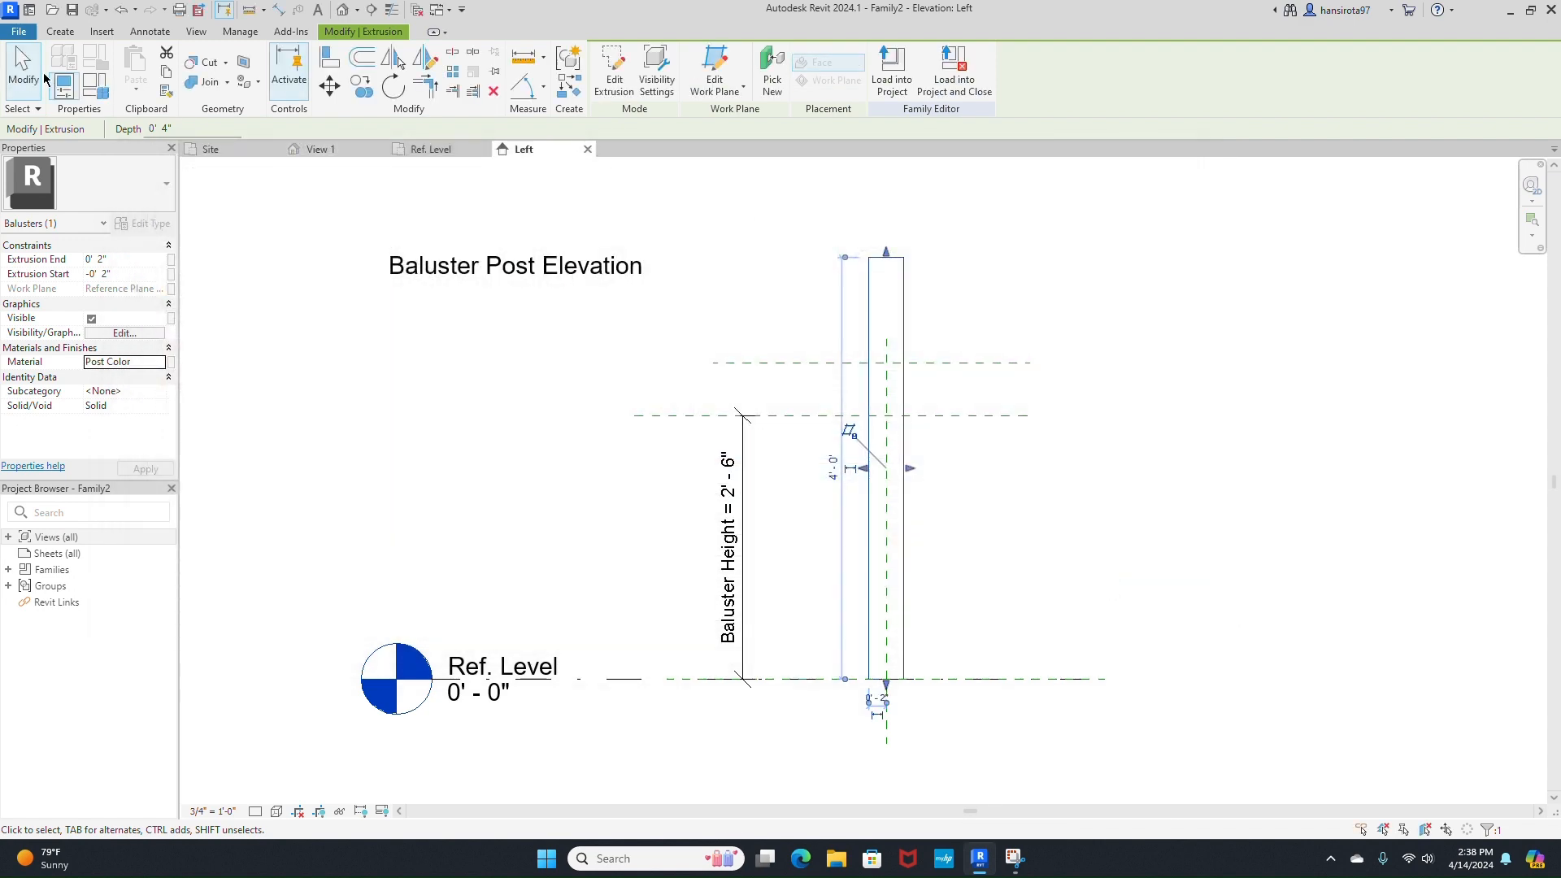
- Save the post family to the Desktop as Post_01, then load it into the sample project and close it
left_click(18, 31)
mouse_move(92, 233)
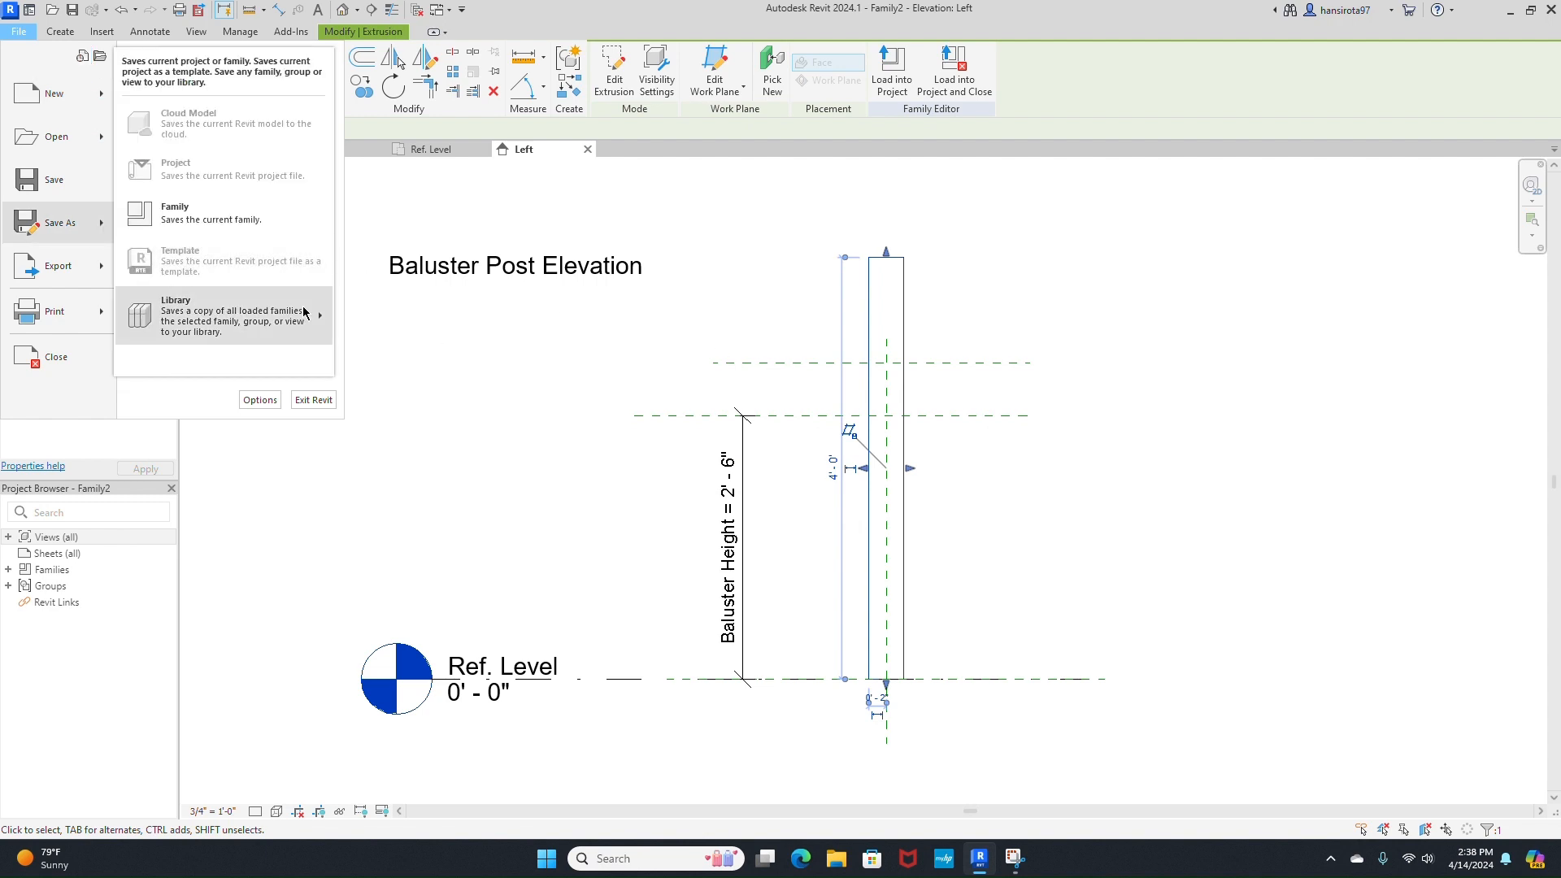
left_click(200, 212)
type("Post_01")
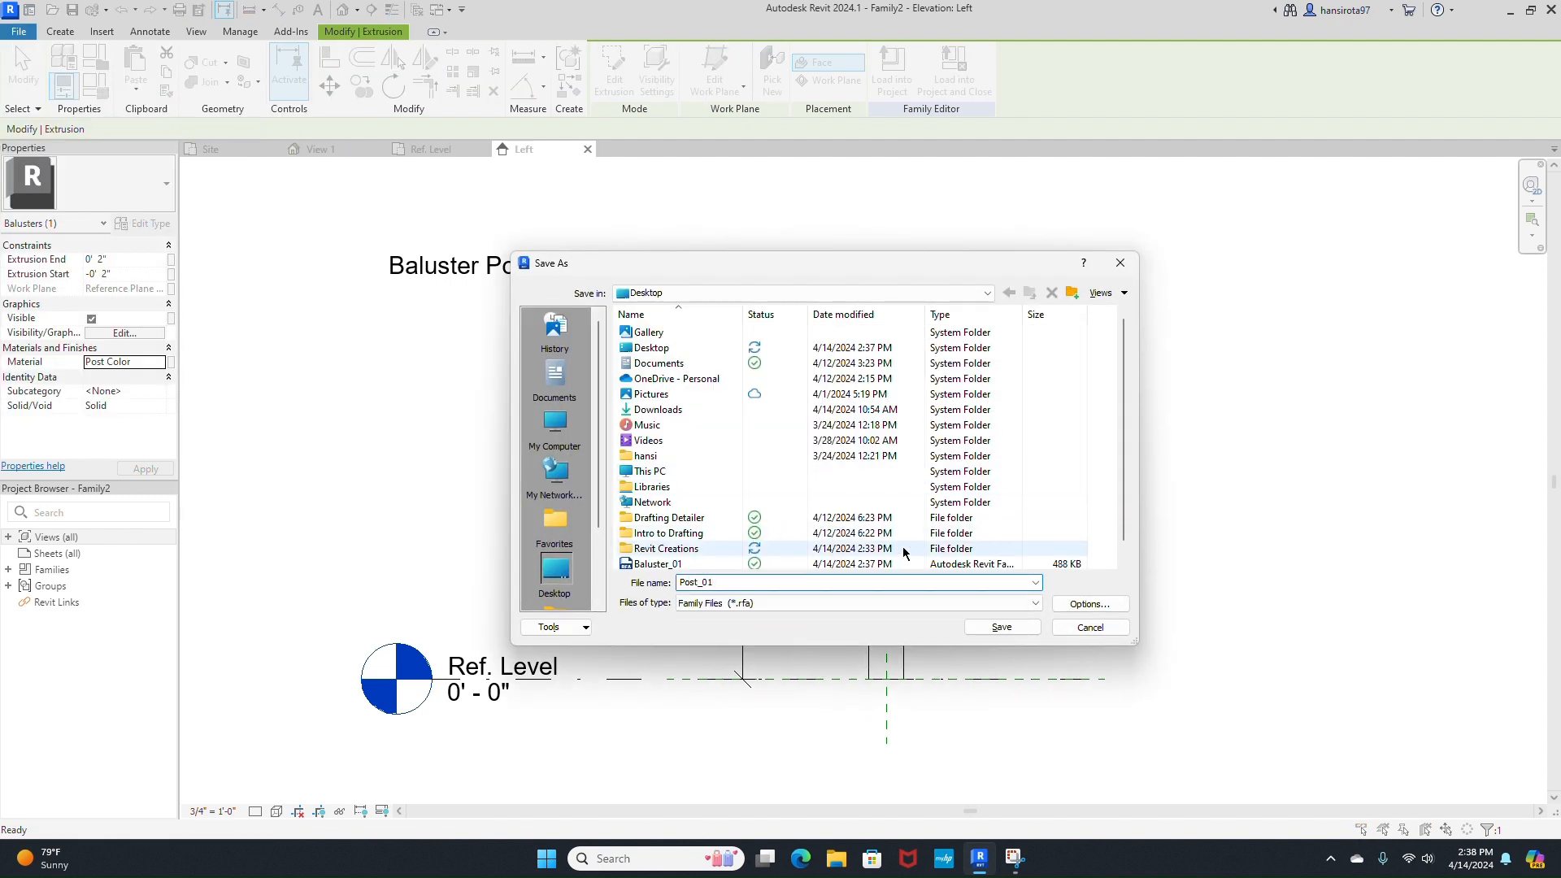
left_click(1016, 627)
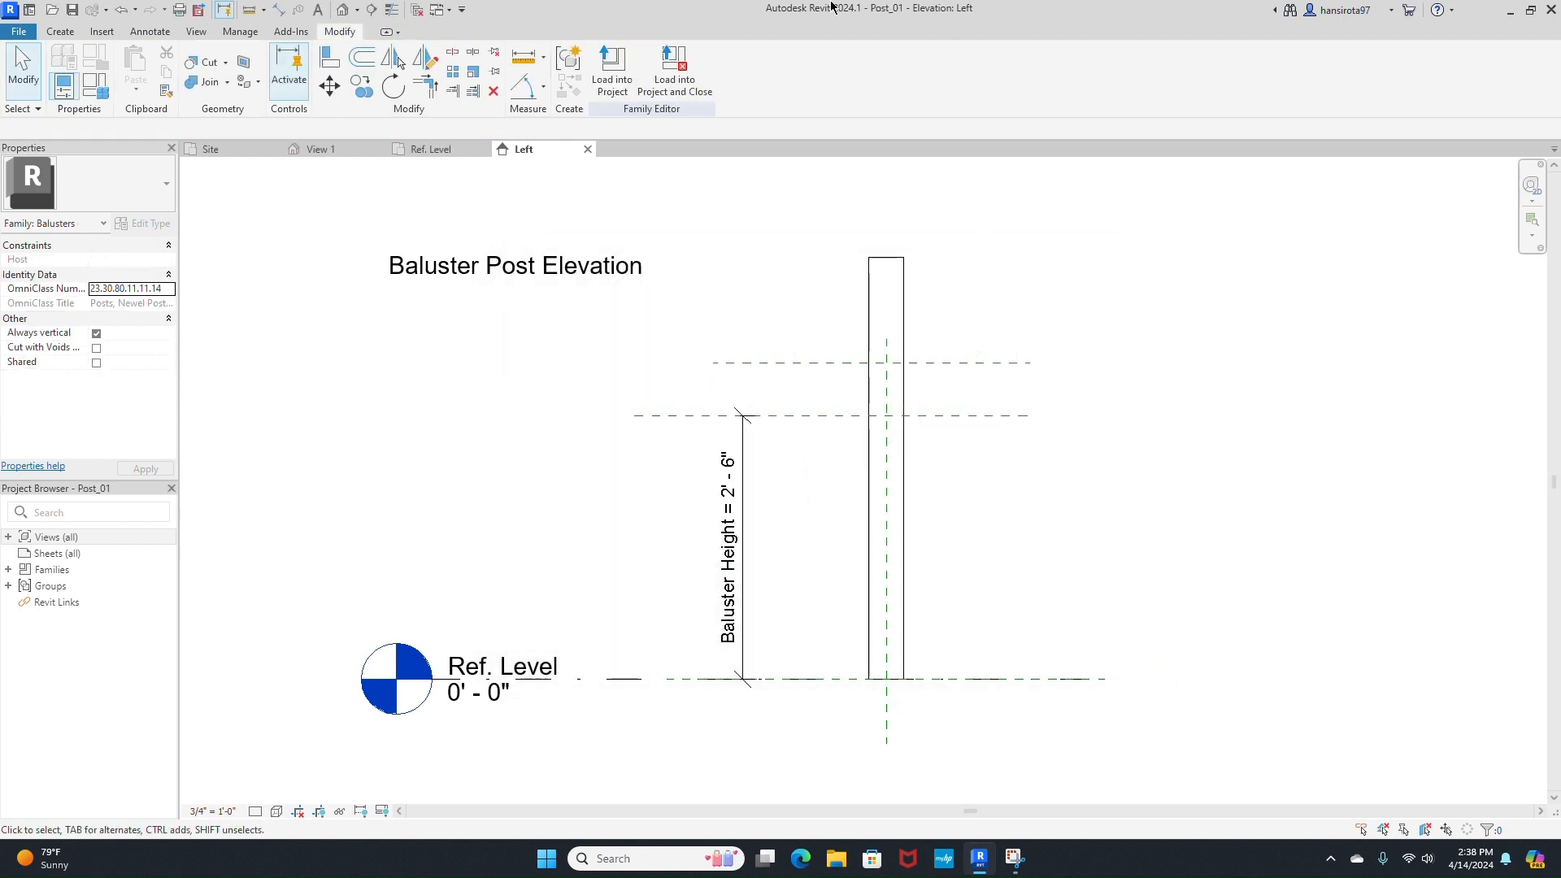
left_click(672, 83)
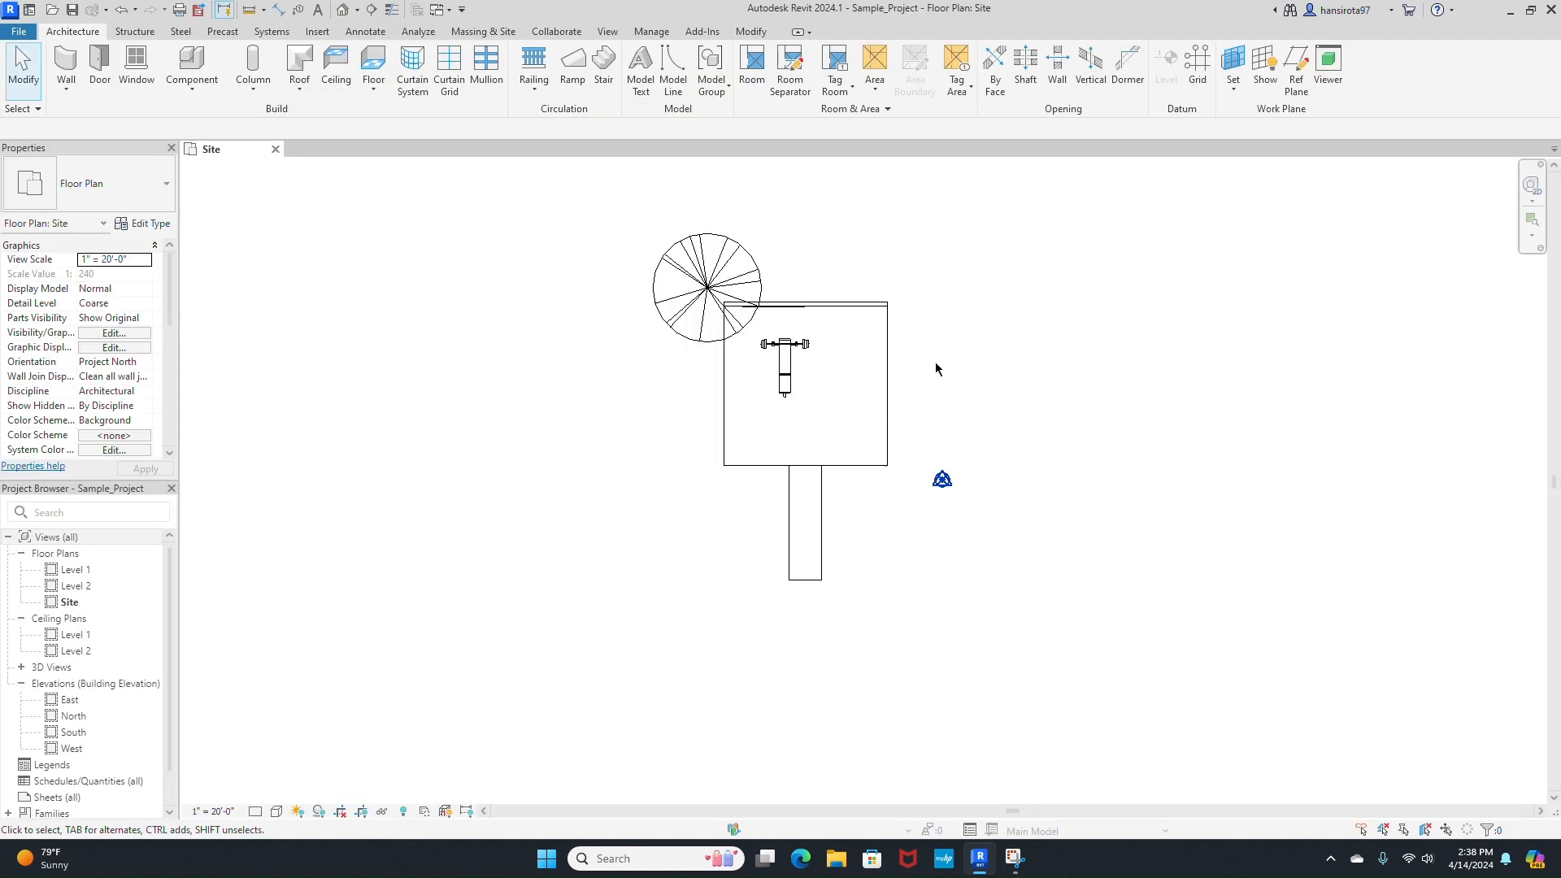
- Create a new family from the Profile-Rail template in the English-Imperial folder
left_click(18, 31)
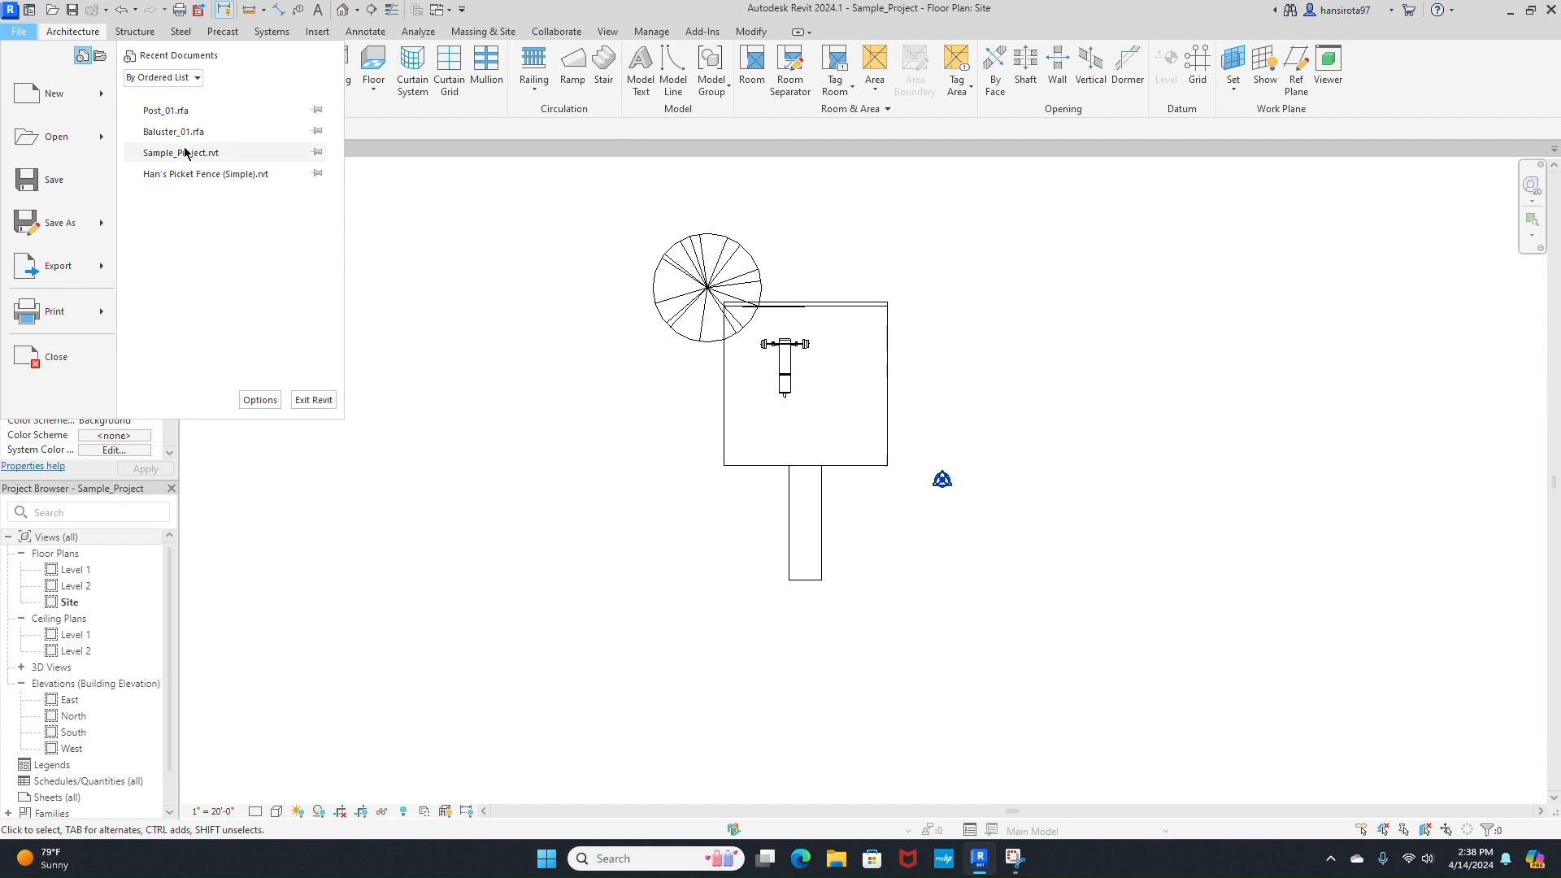
mouse_move(106, 105)
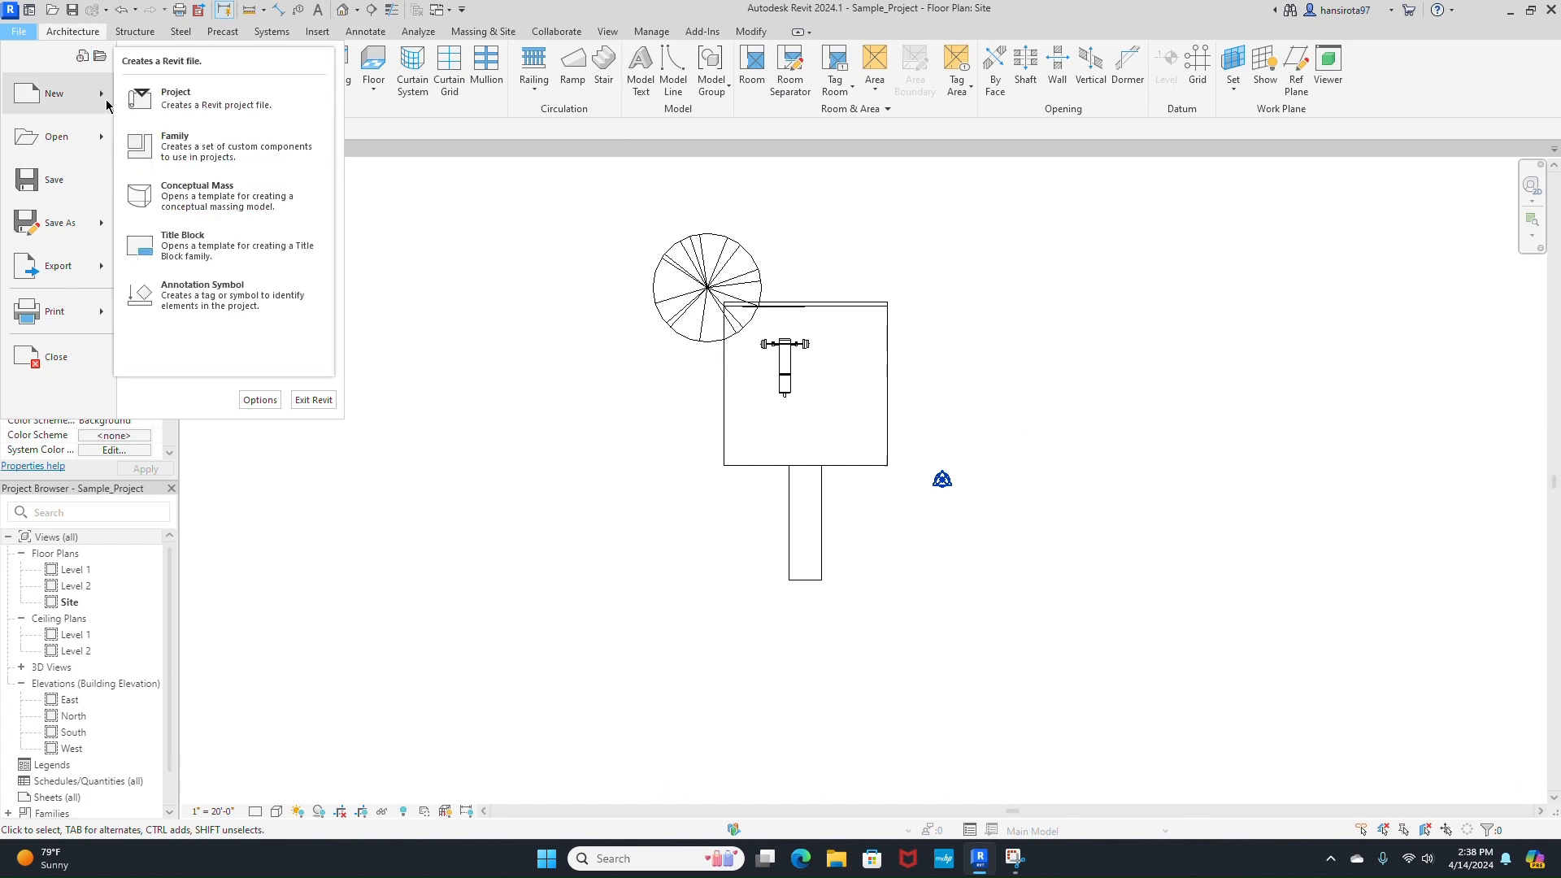
left_click(166, 147)
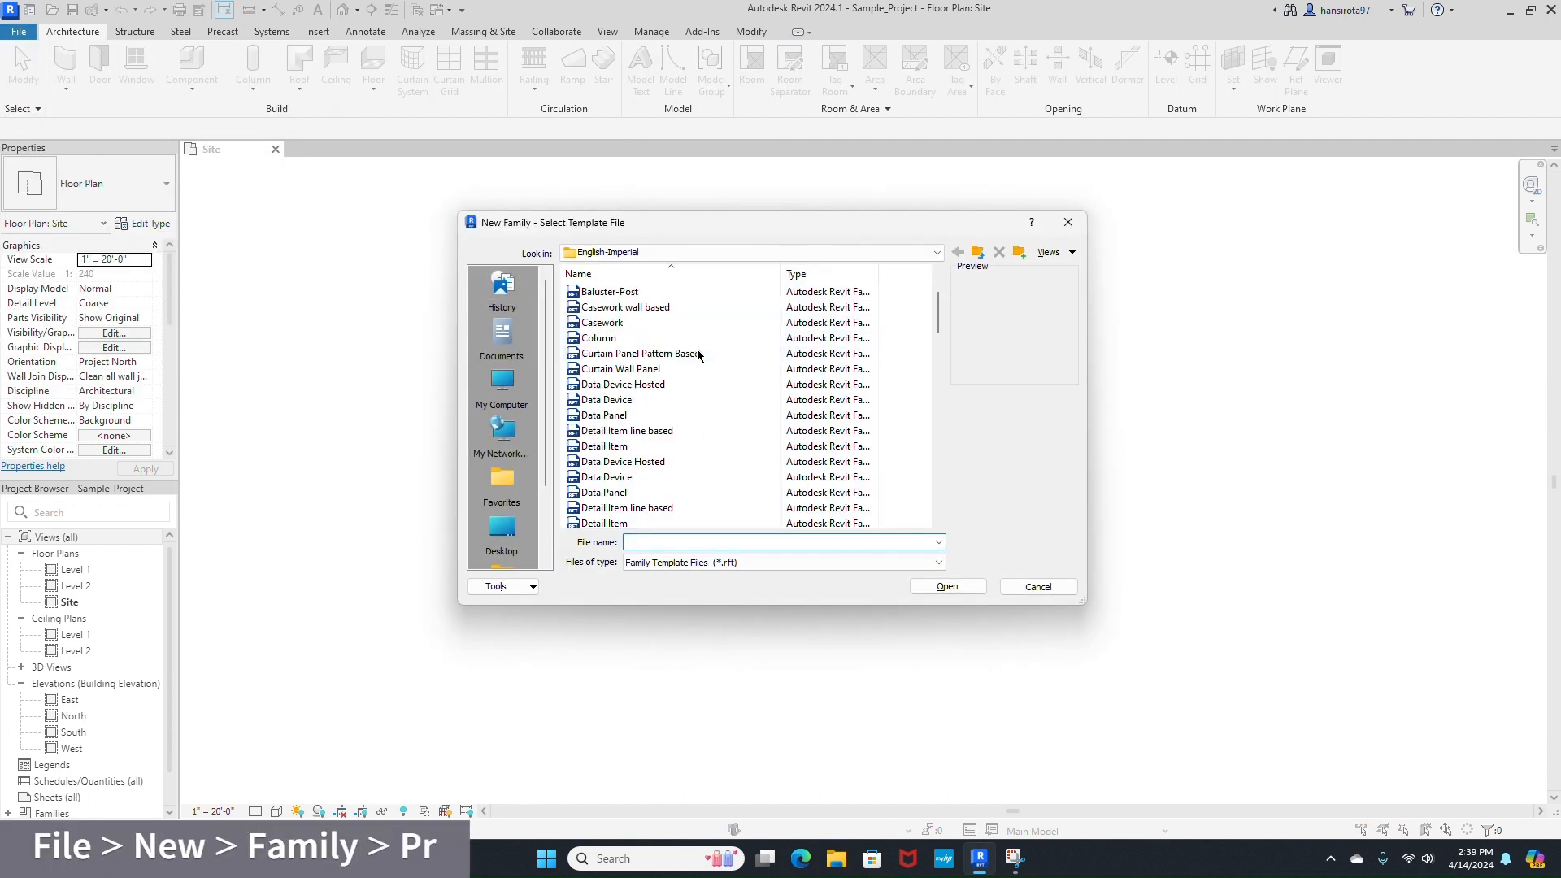
scroll(697, 358, "down", 15)
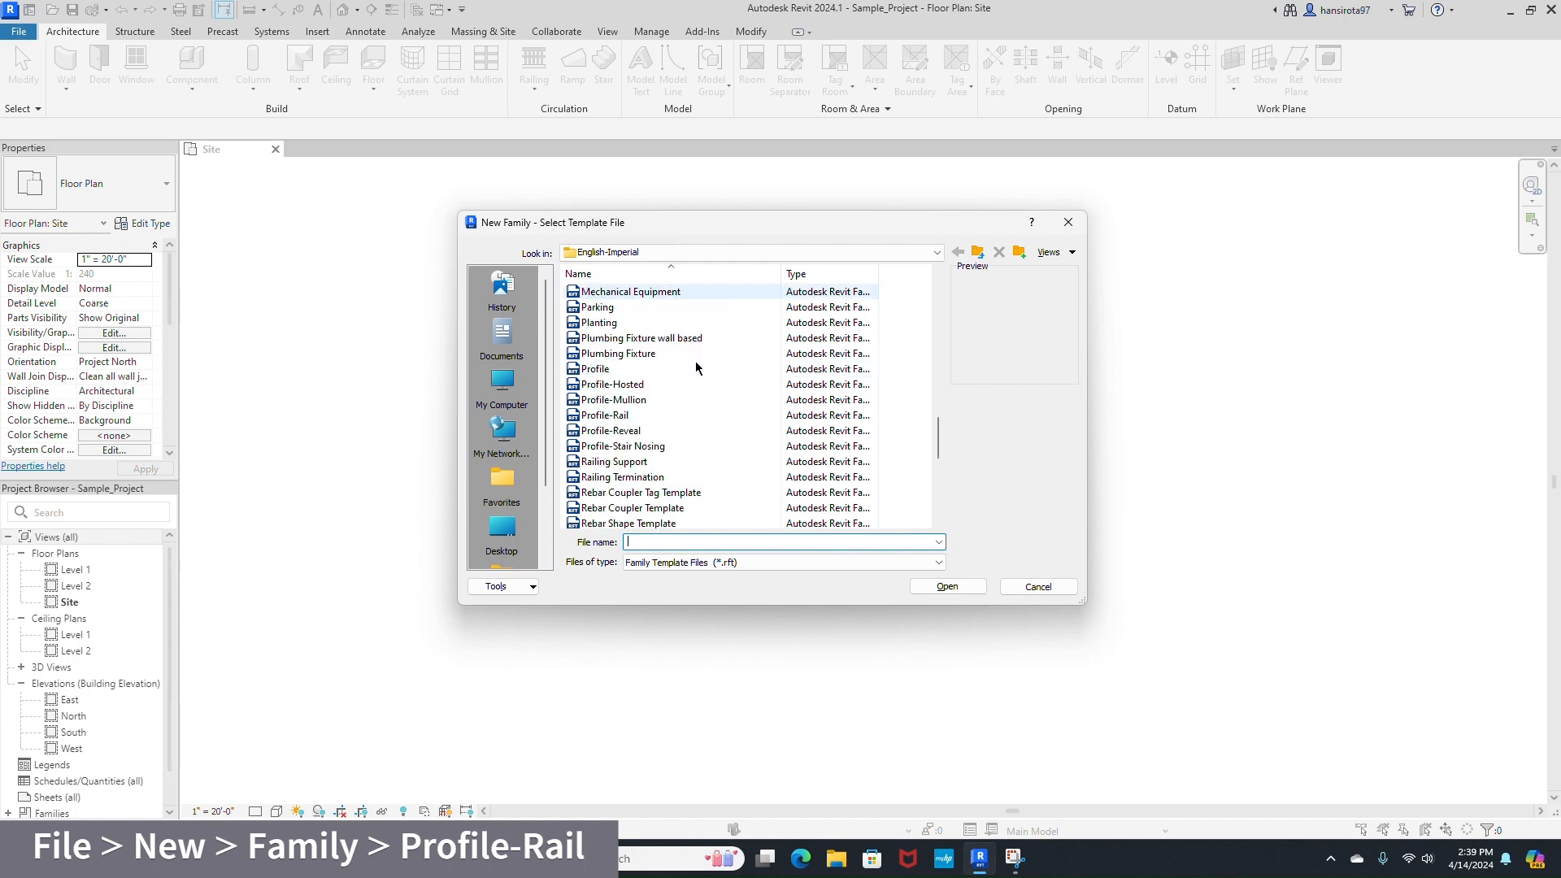
left_click(646, 415)
left_click(949, 589)
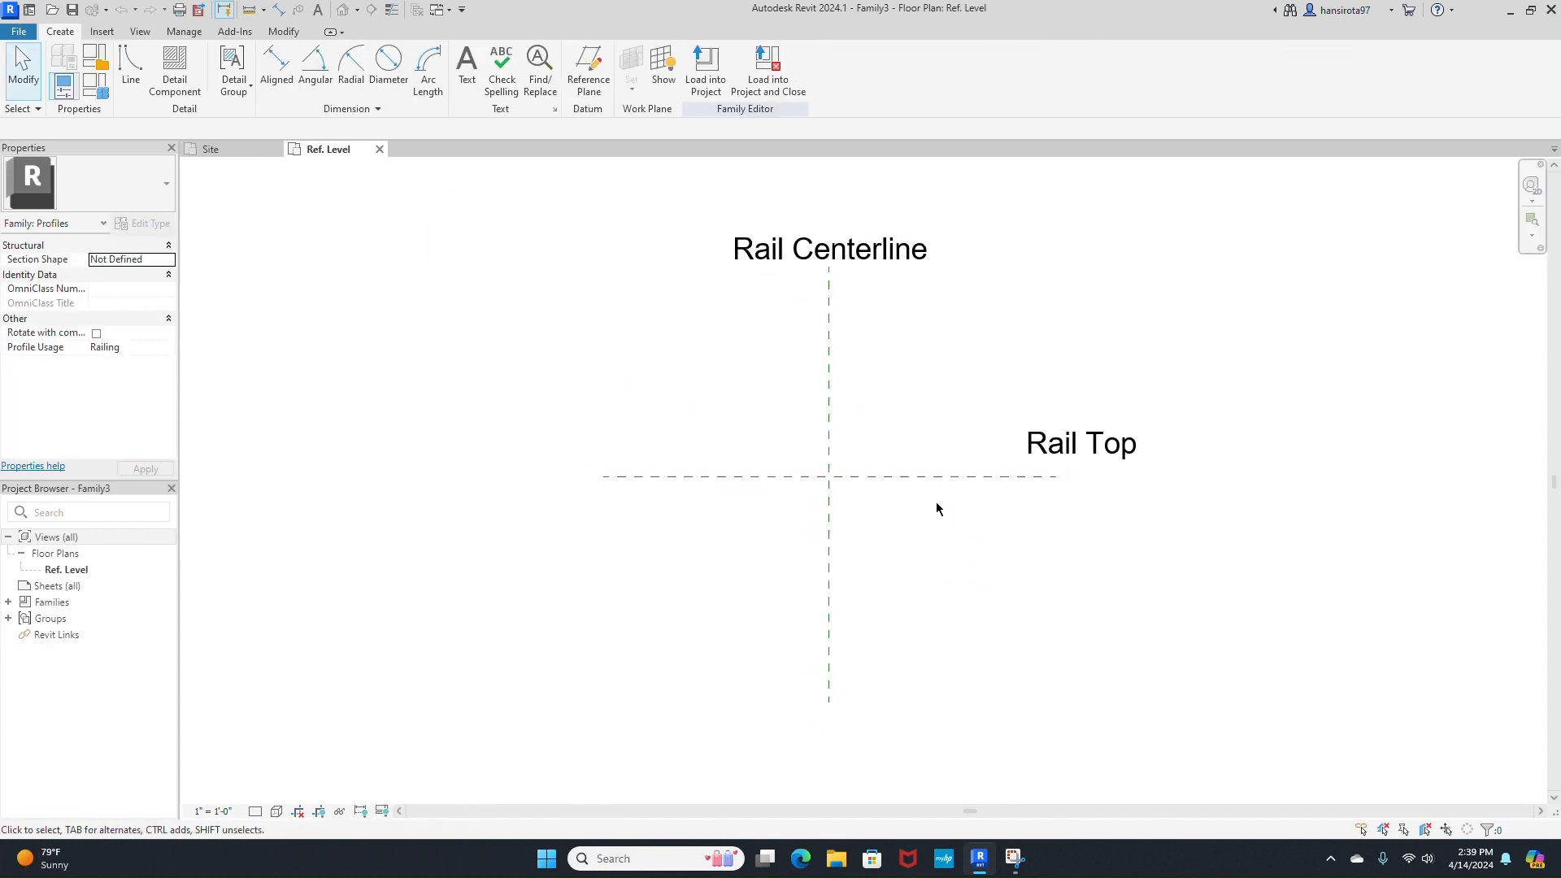
- Sketch a rectangle about 2 1/4" wide and 4 3/4" tall around the intersection of the Rail Centerline and Rail Top planes
left_click(131, 70)
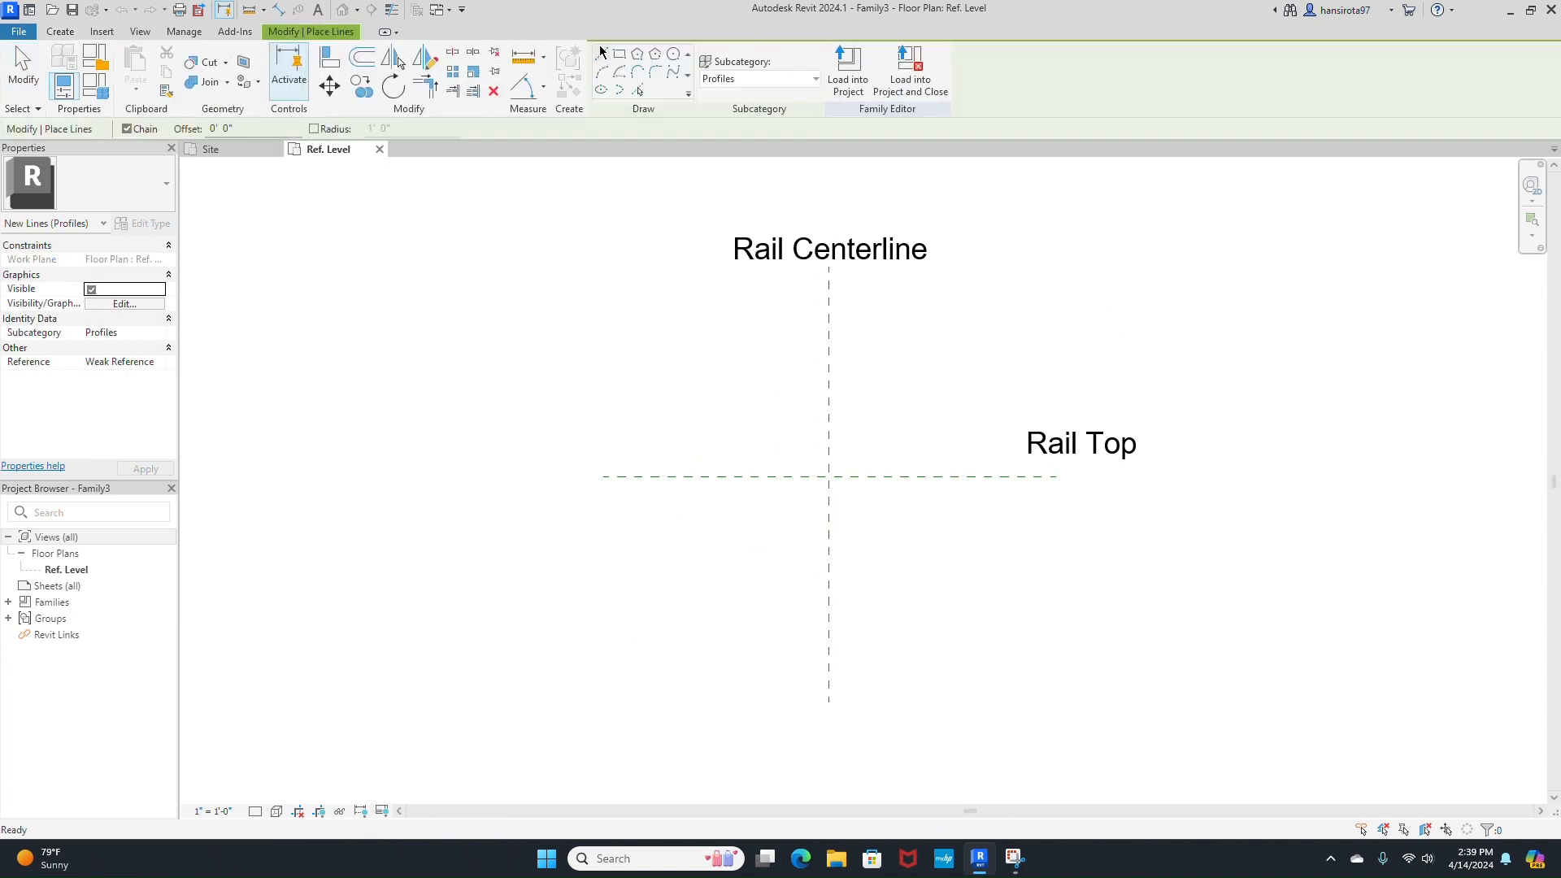
left_click(619, 55)
left_click(813, 518)
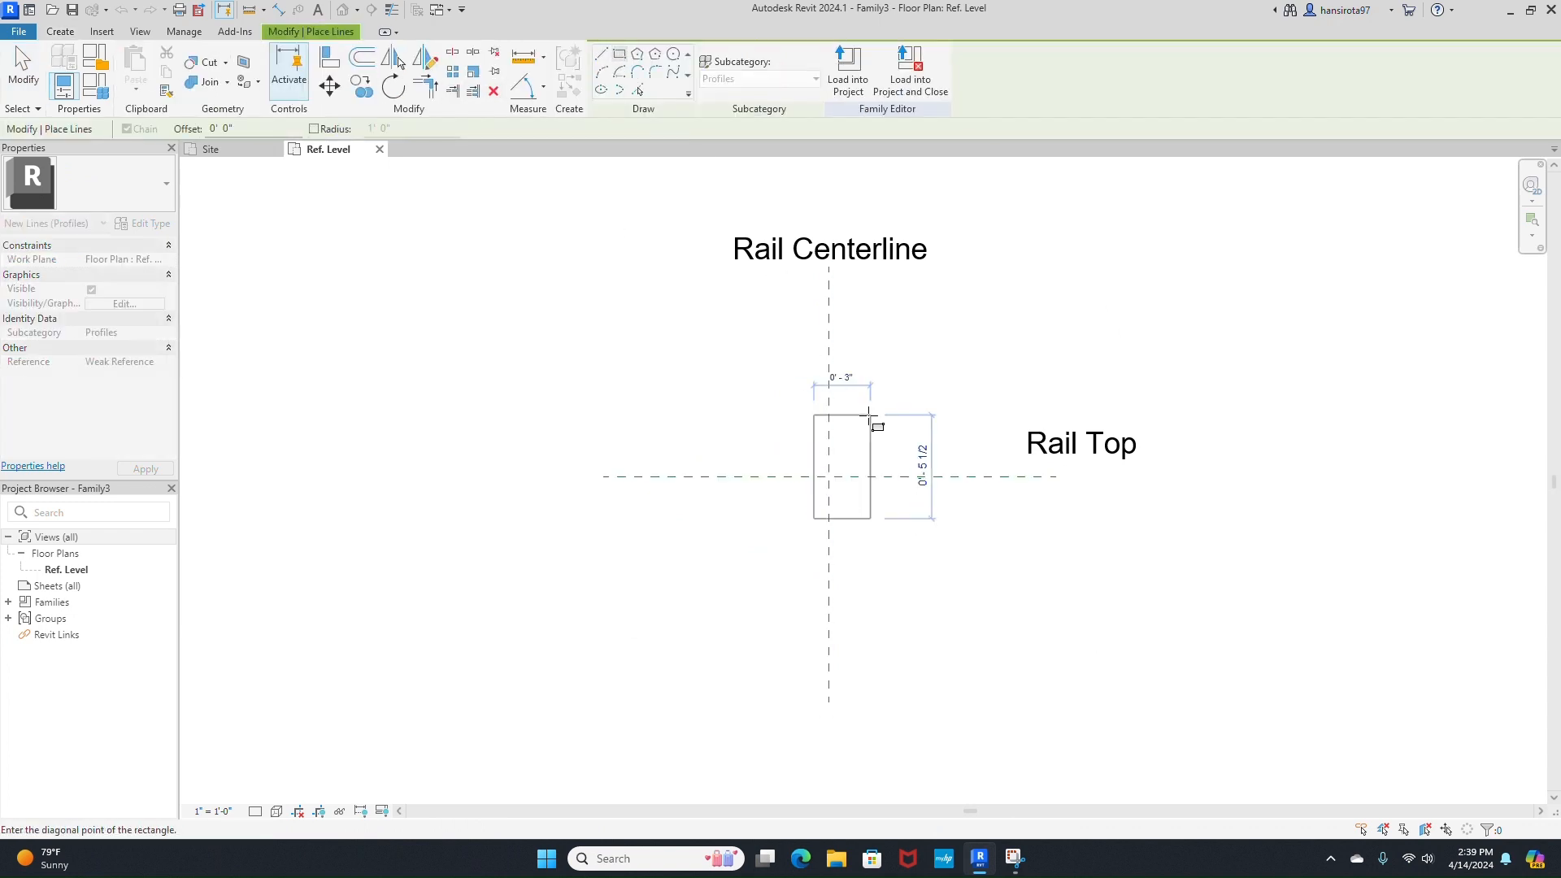
left_click(857, 428)
key("Escape")
key("Escape")
- Set the rail profile's right edge 1" from the Rail Centerline plane
left_click(857, 443)
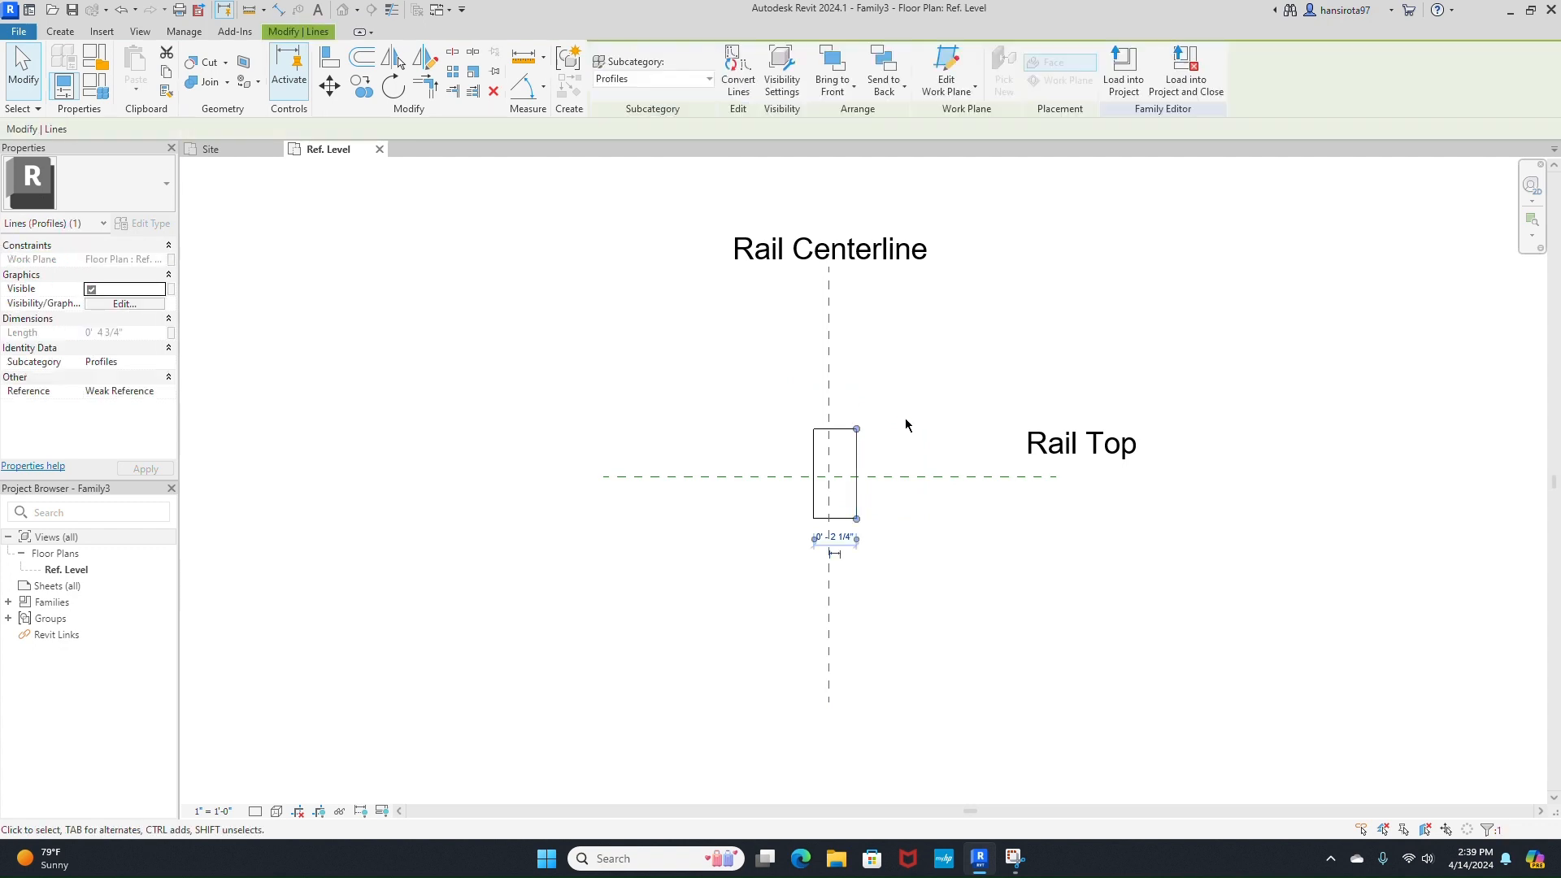
scroll(834, 506, "up", 1)
scroll(832, 508, "up", 1)
left_click(859, 495)
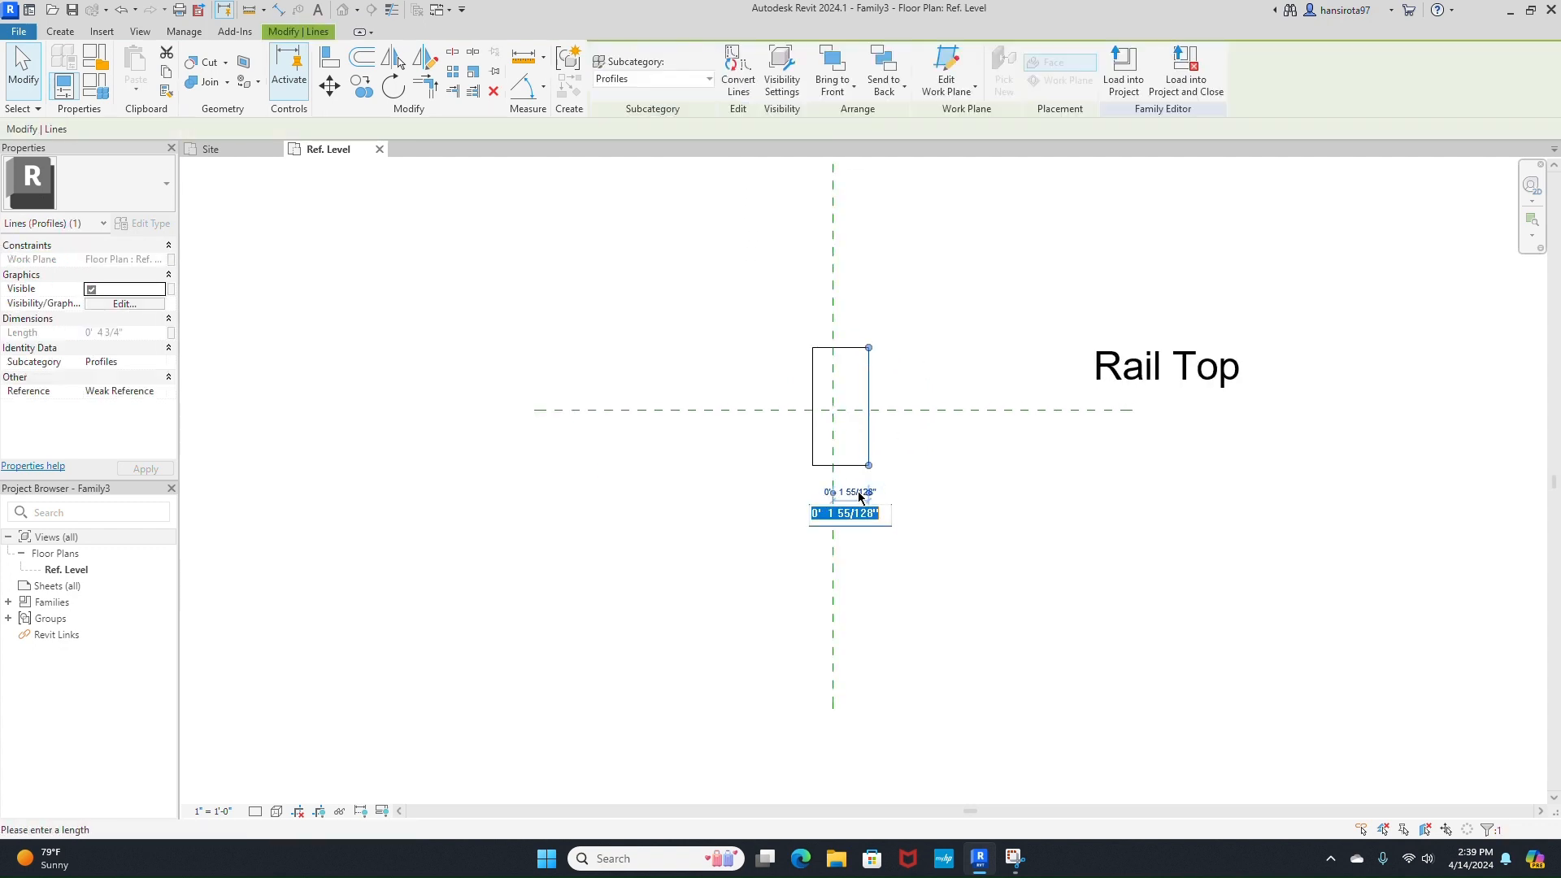
type("1\"")
key("Return")
key("Escape")
- Set the rail profile's left edge 1" from the Rail Centerline, moving its dimension's witness line onto that plane
left_click(814, 455)
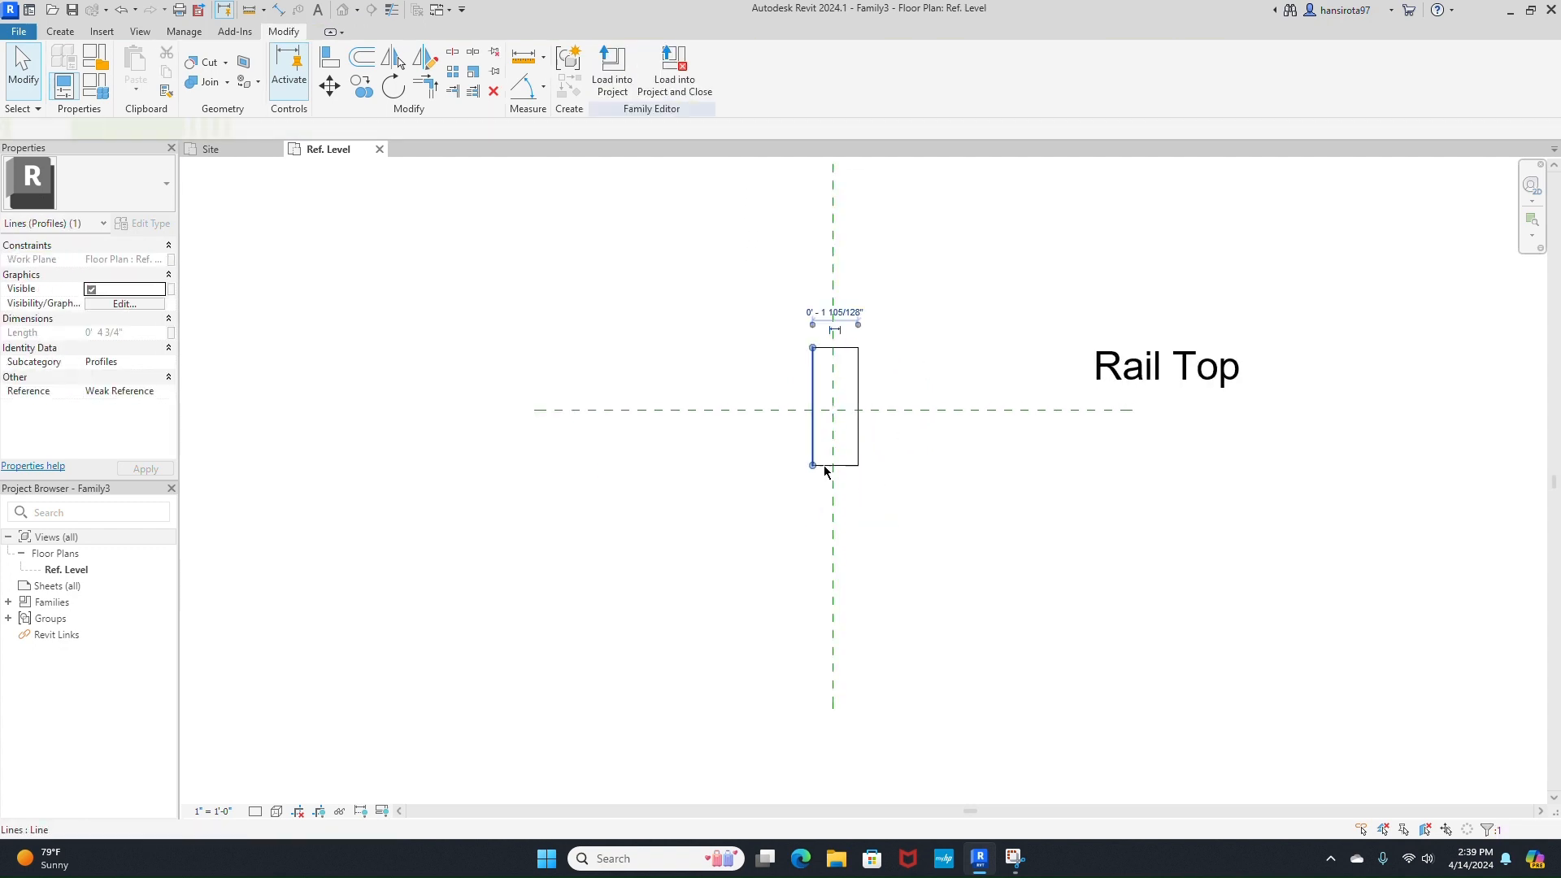
left_click_drag(857, 326, 833, 325)
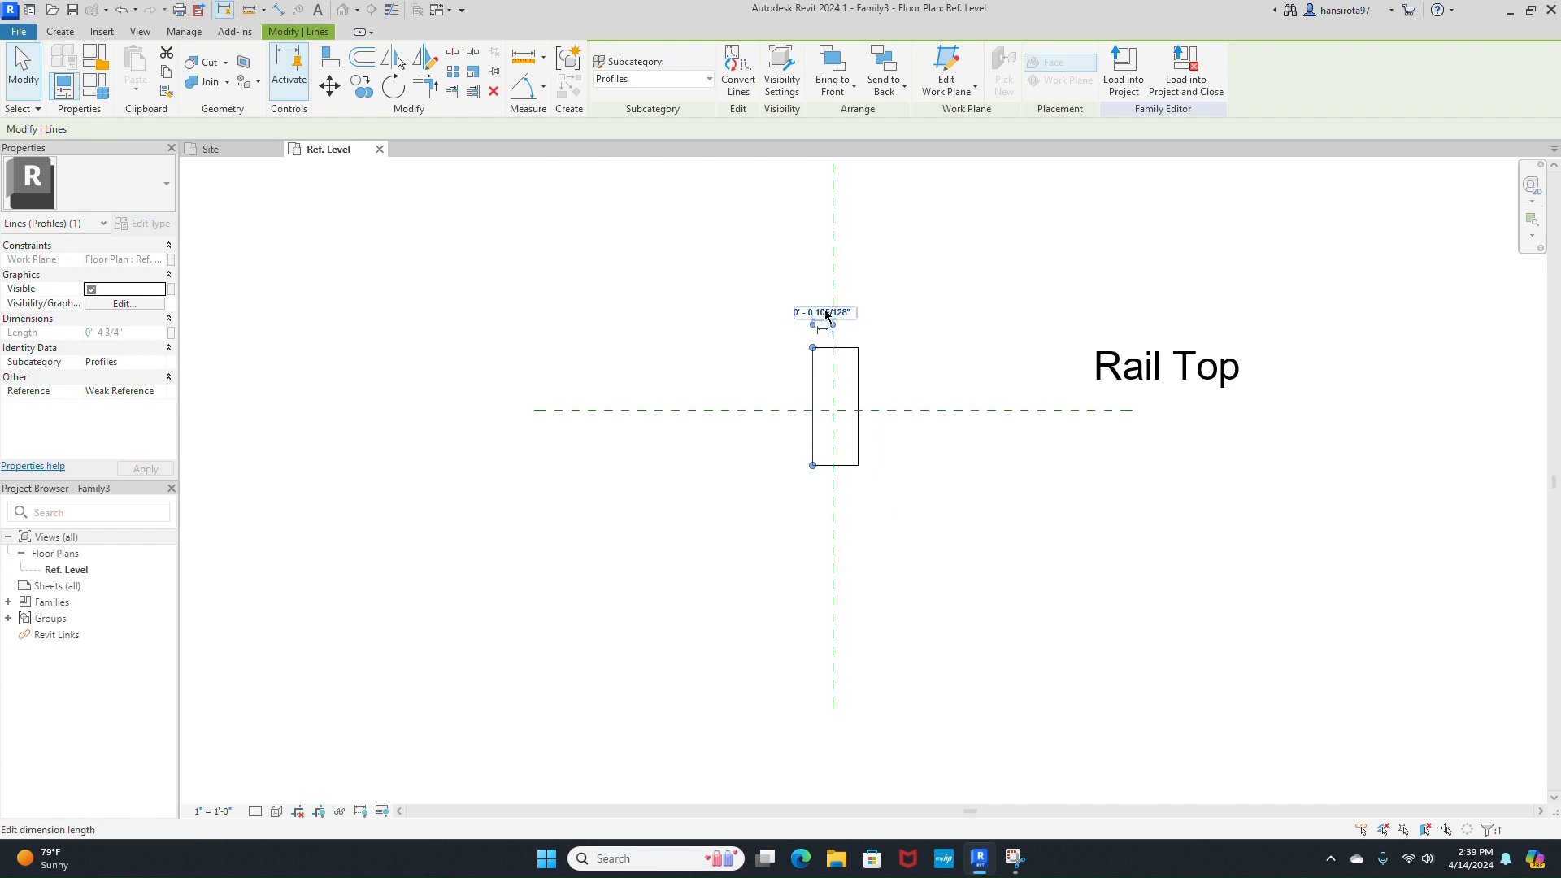
left_click(822, 312)
type("1\"")
key("Return")
key("Escape")
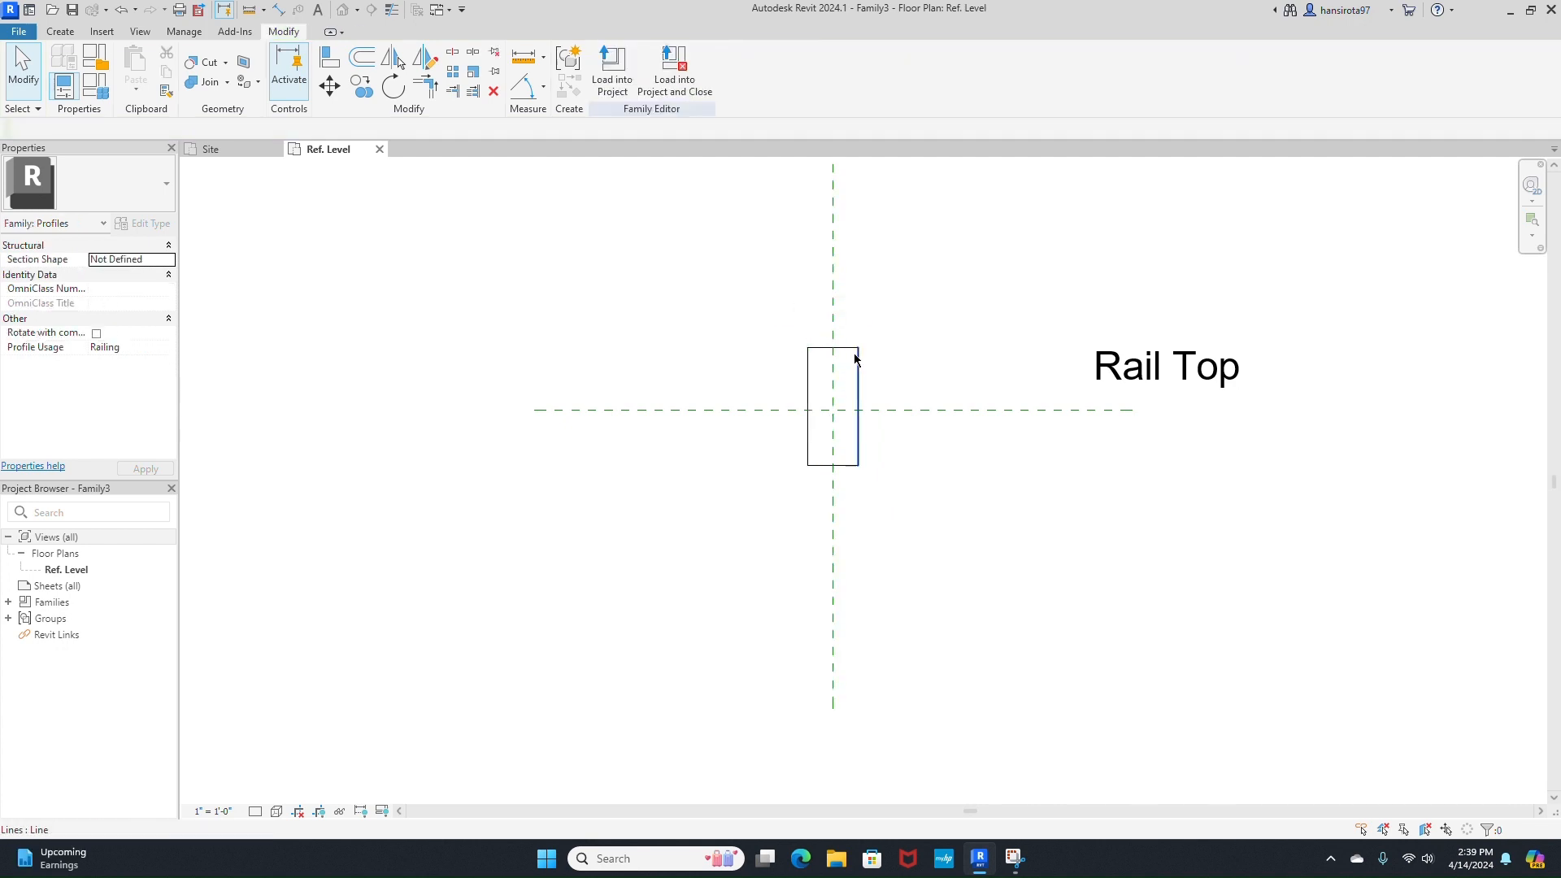
- Set the rail profile's top edge 2" above the Rail Top plane, measuring its dimension from that plane
left_click(855, 348)
left_click_drag(881, 466, 882, 410)
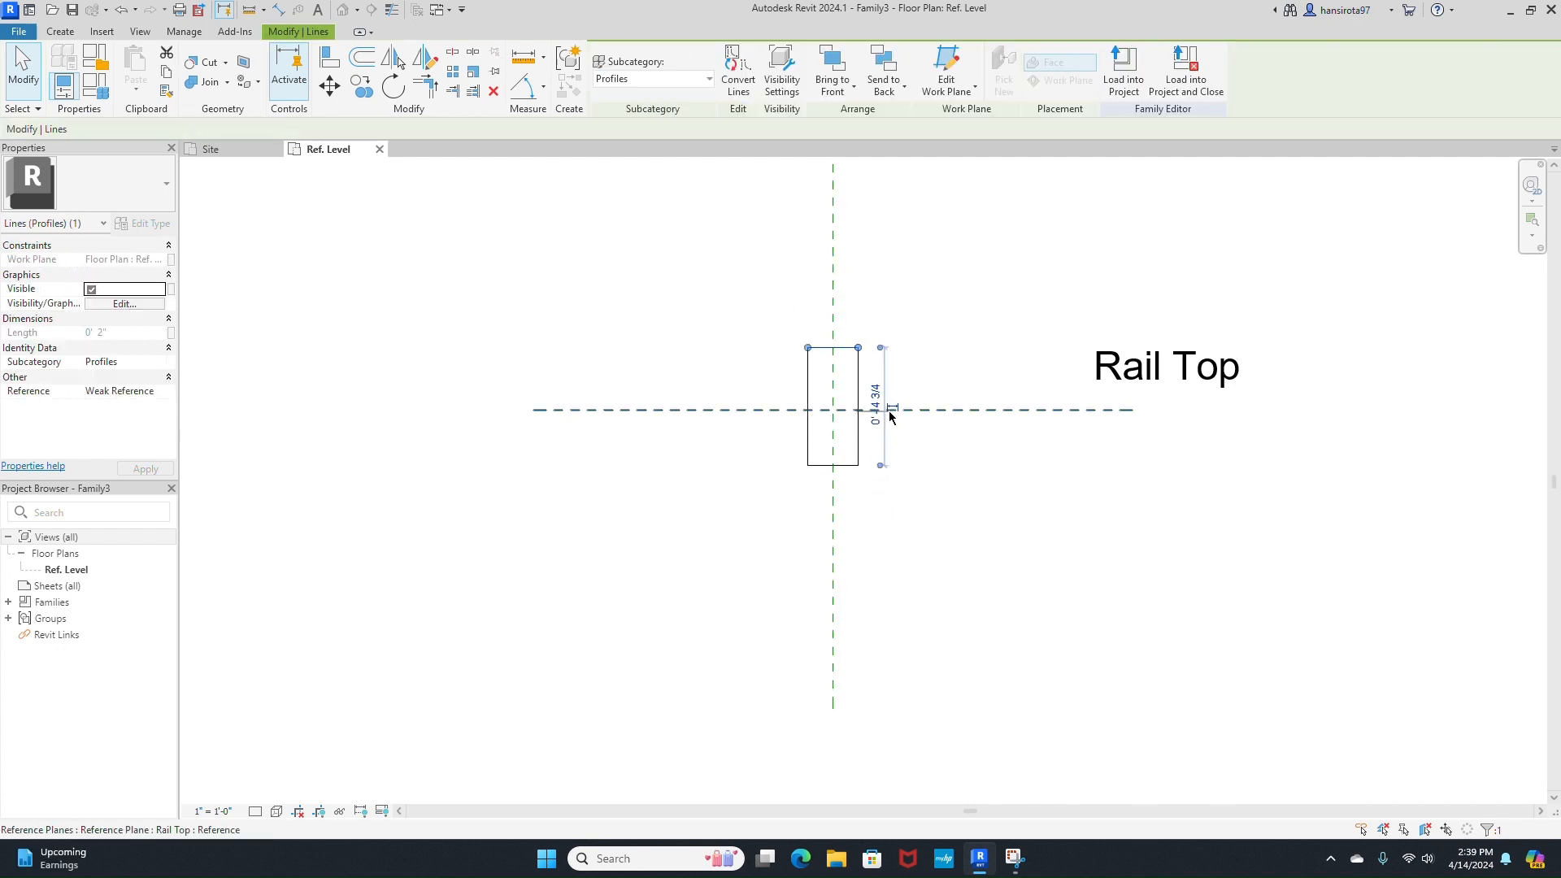
left_click(874, 378)
type("2\"")
key("Return")
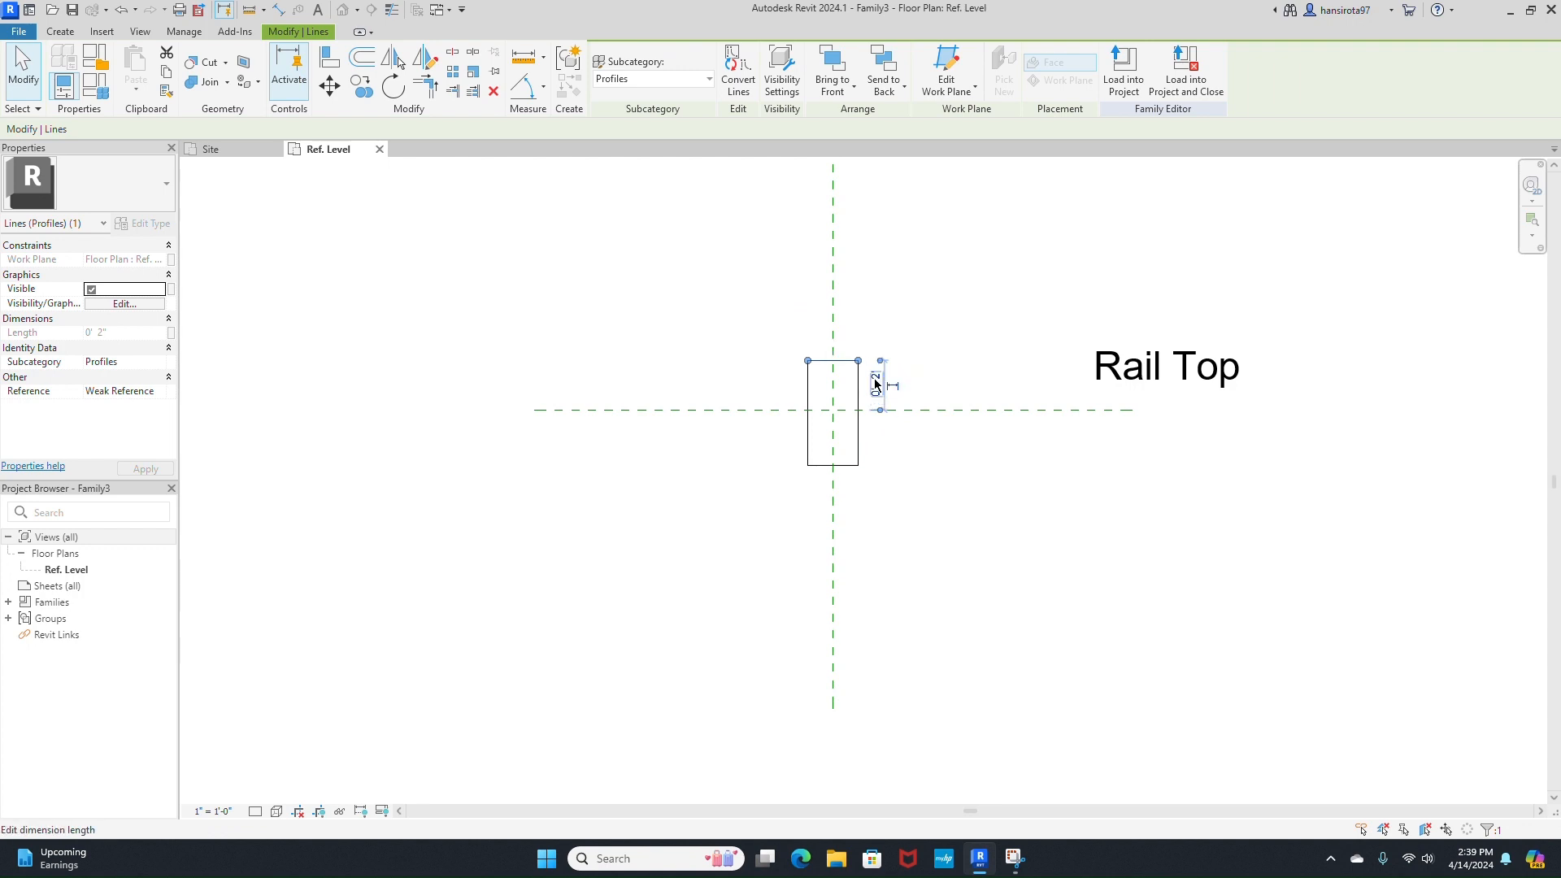
key("Escape")
- Set the rail profile's bottom edge 2" below the Rail Top plane, measuring its dimension from that plane
left_click(838, 467)
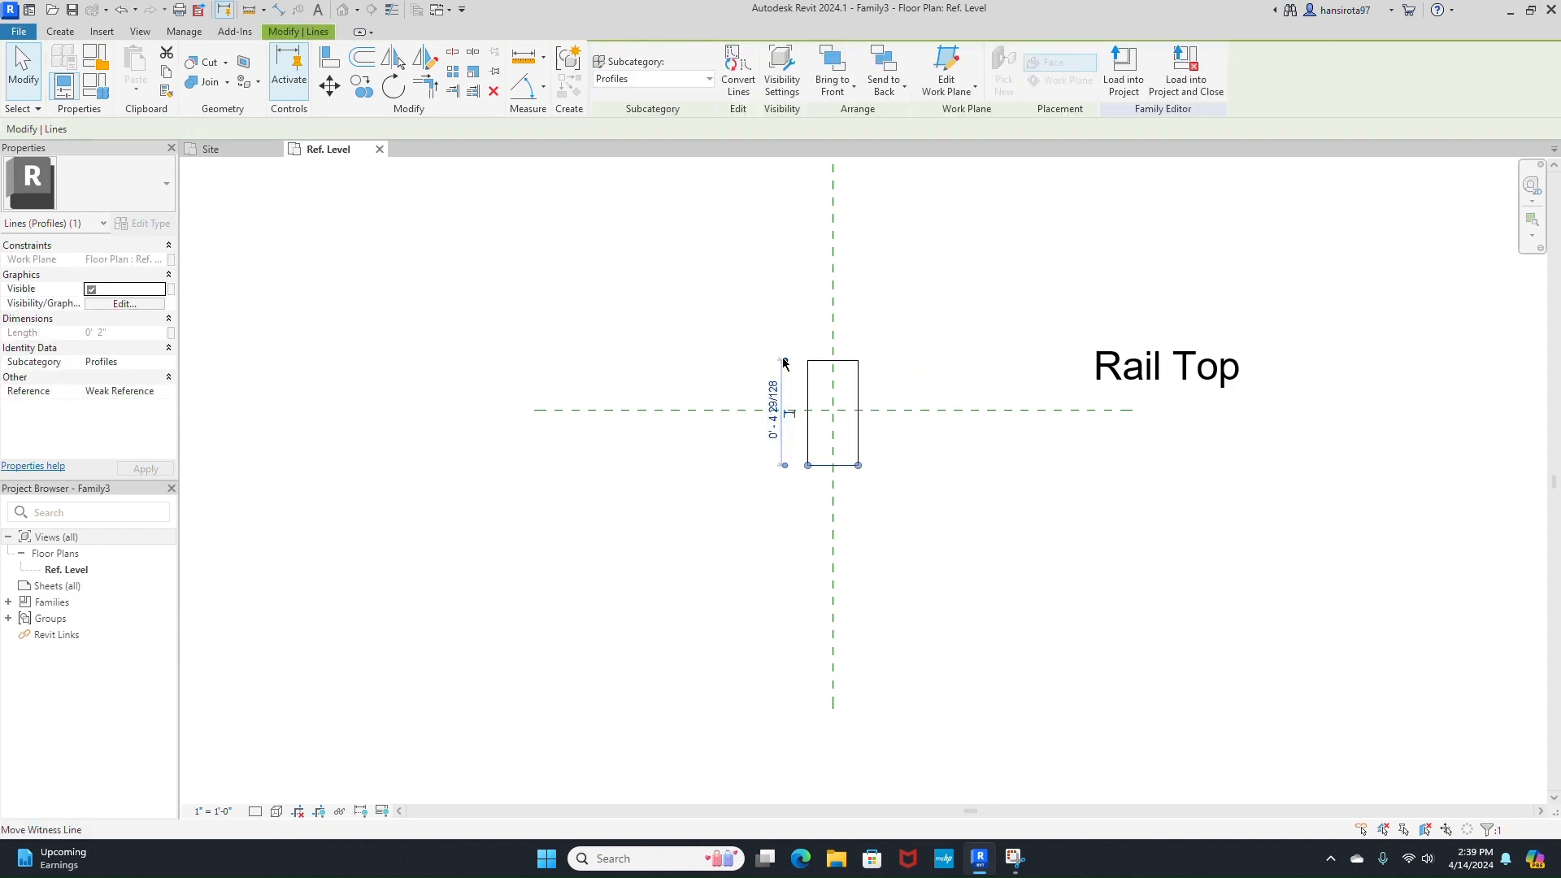
left_click_drag(784, 360, 785, 410)
left_click(772, 436)
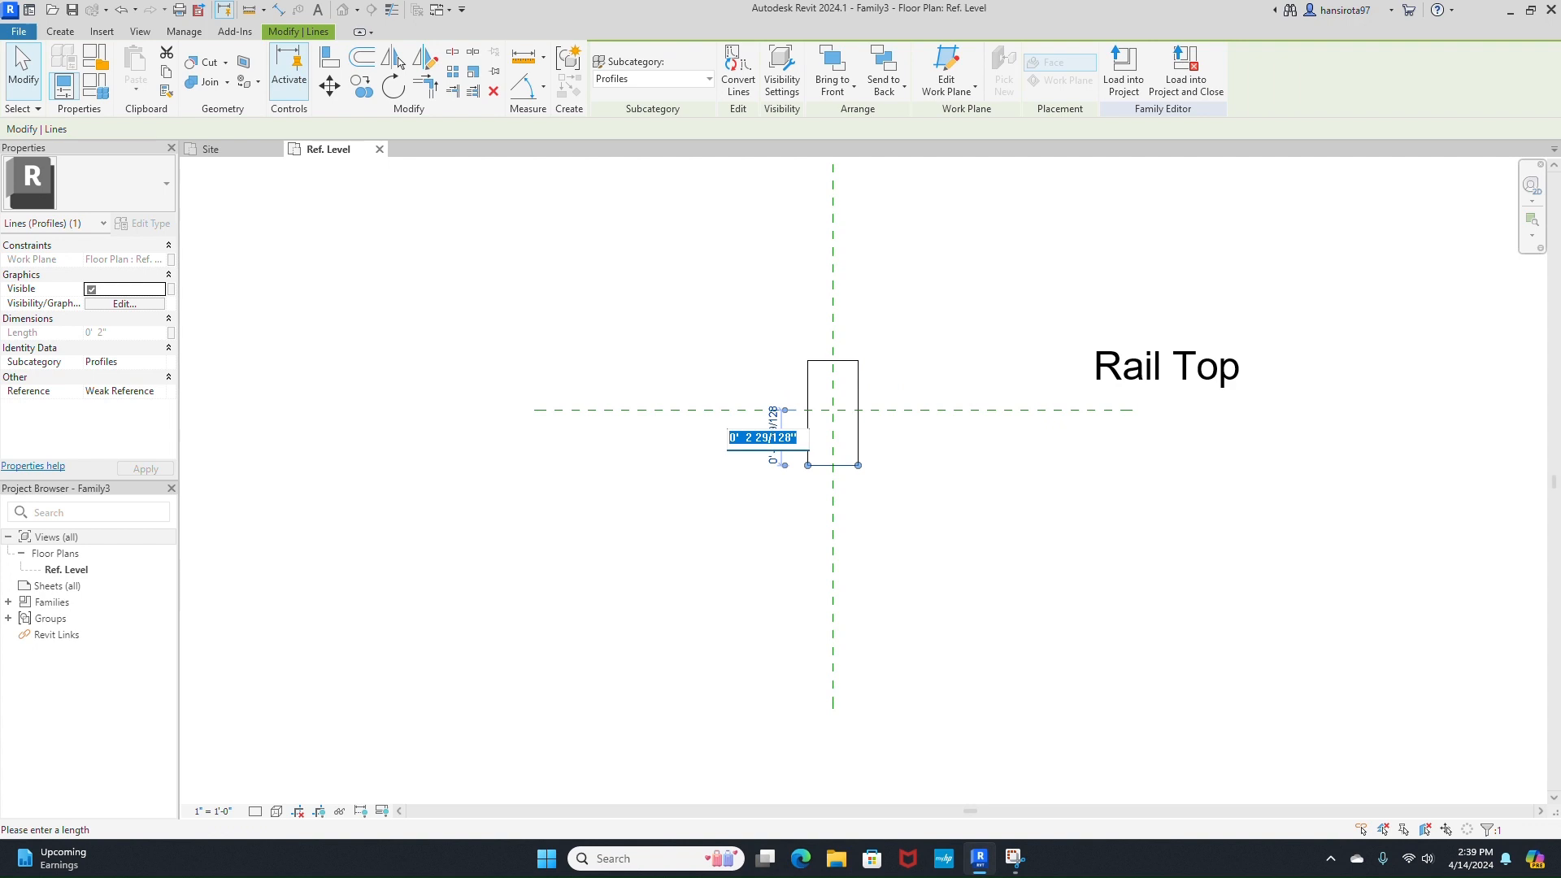
type("2\"")
key("Return")
key("Escape")
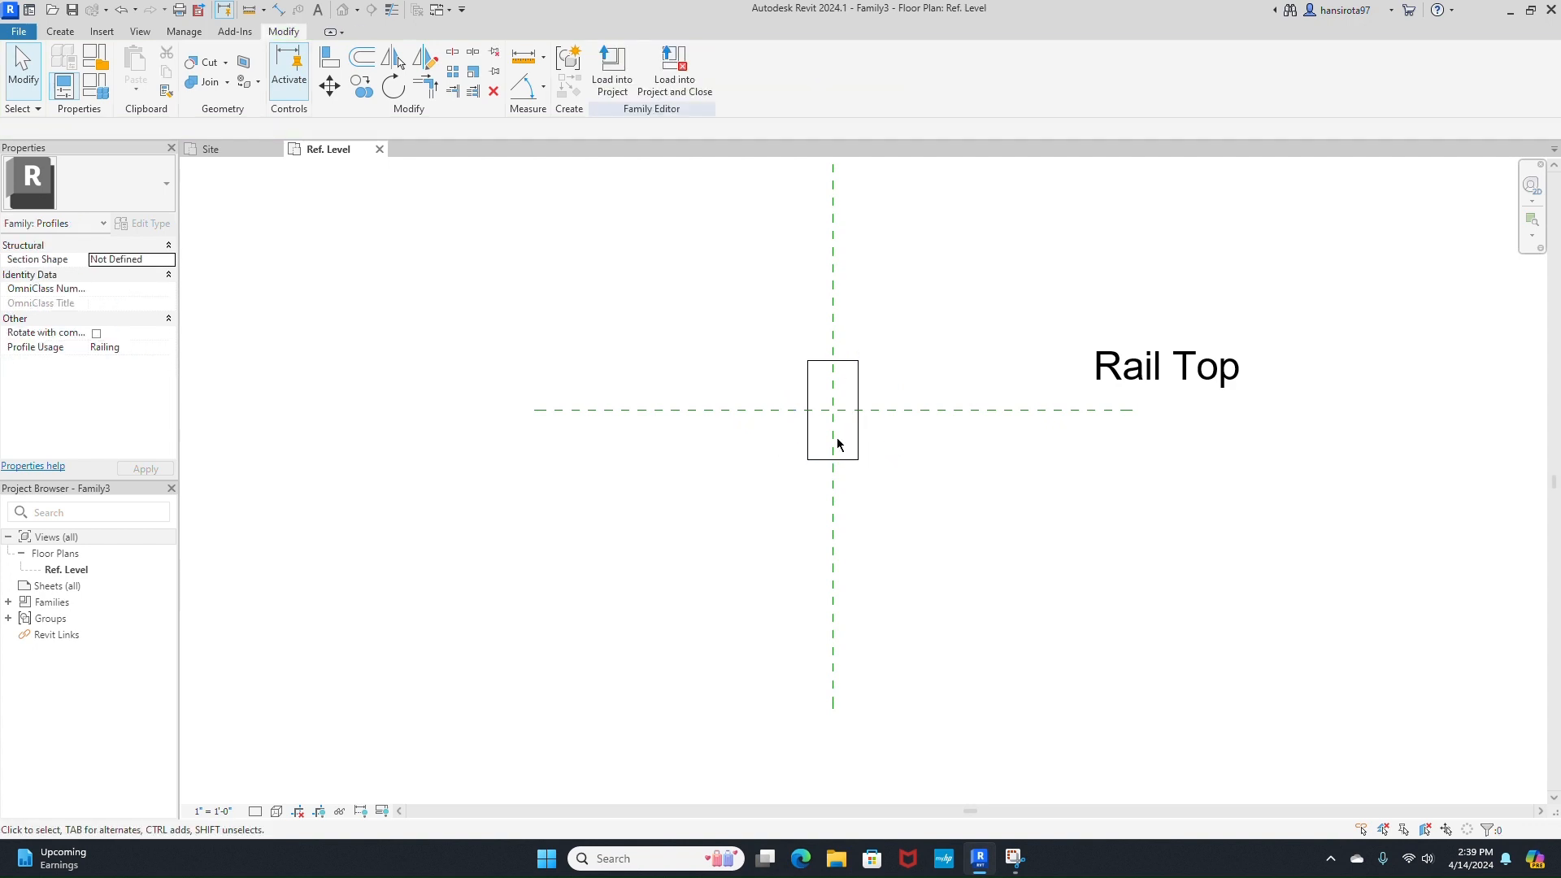
- Save the rail profile family to the Desktop as Rail_01, then load it into the sample project and close it
left_click(18, 31)
mouse_move(101, 212)
left_click(211, 213)
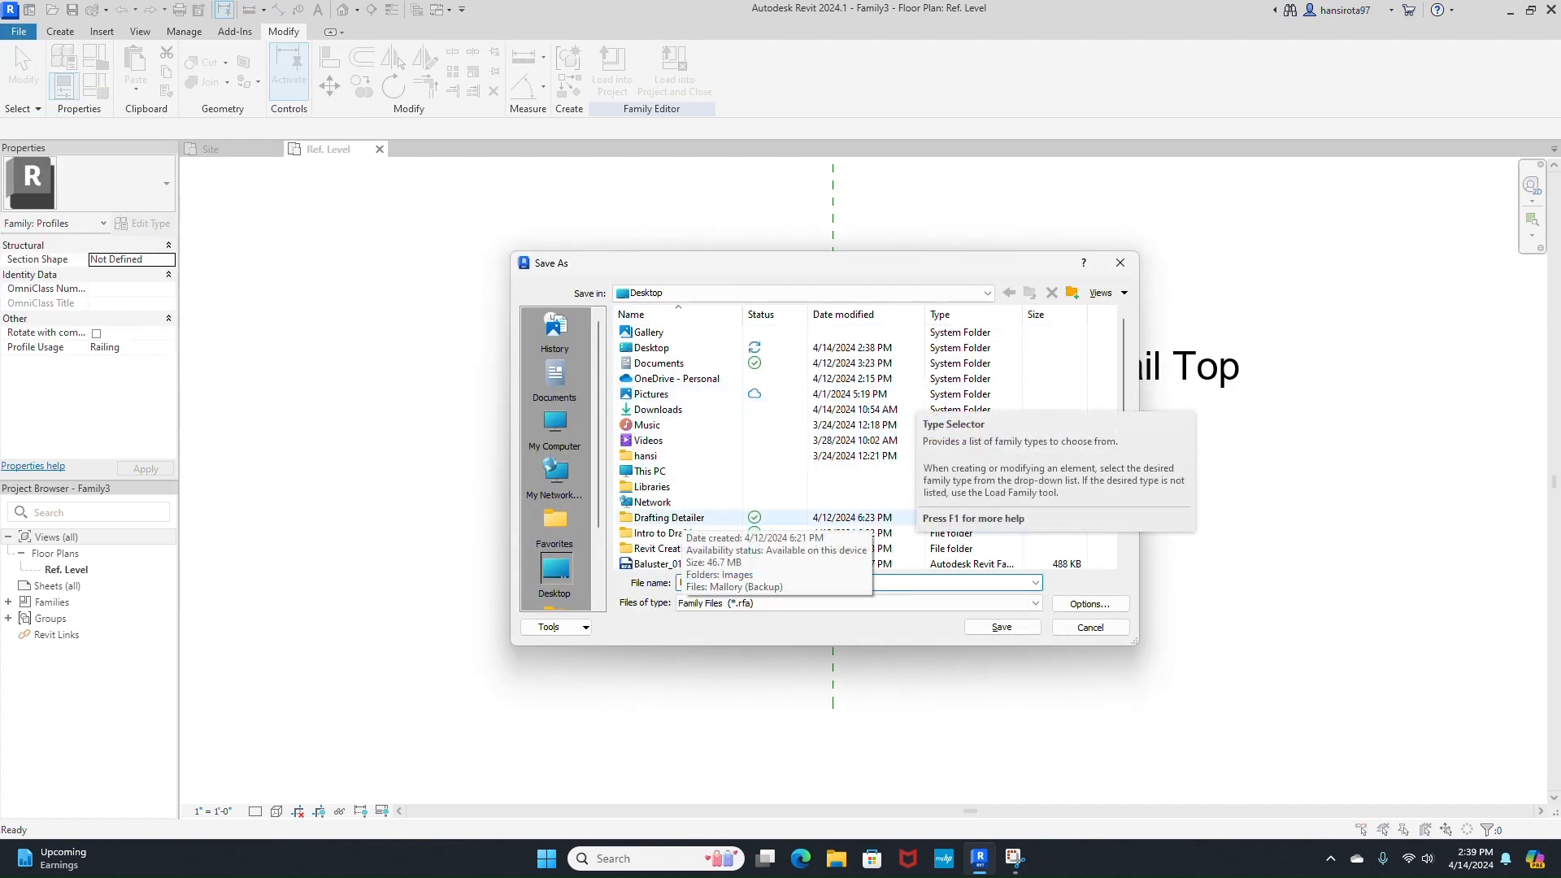
left_click(1006, 630)
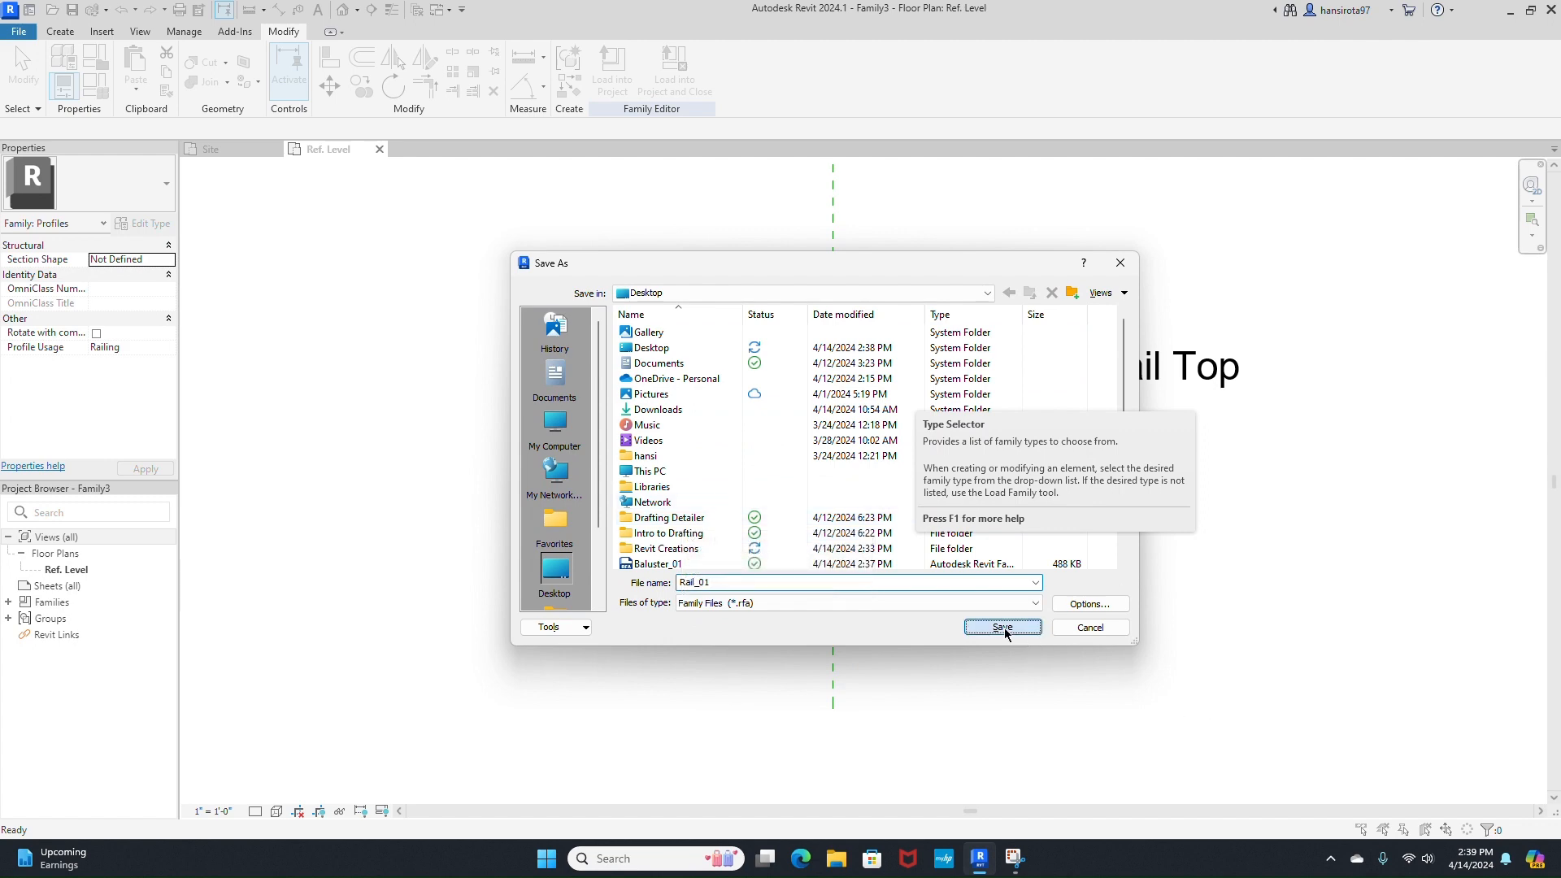
left_click(674, 72)
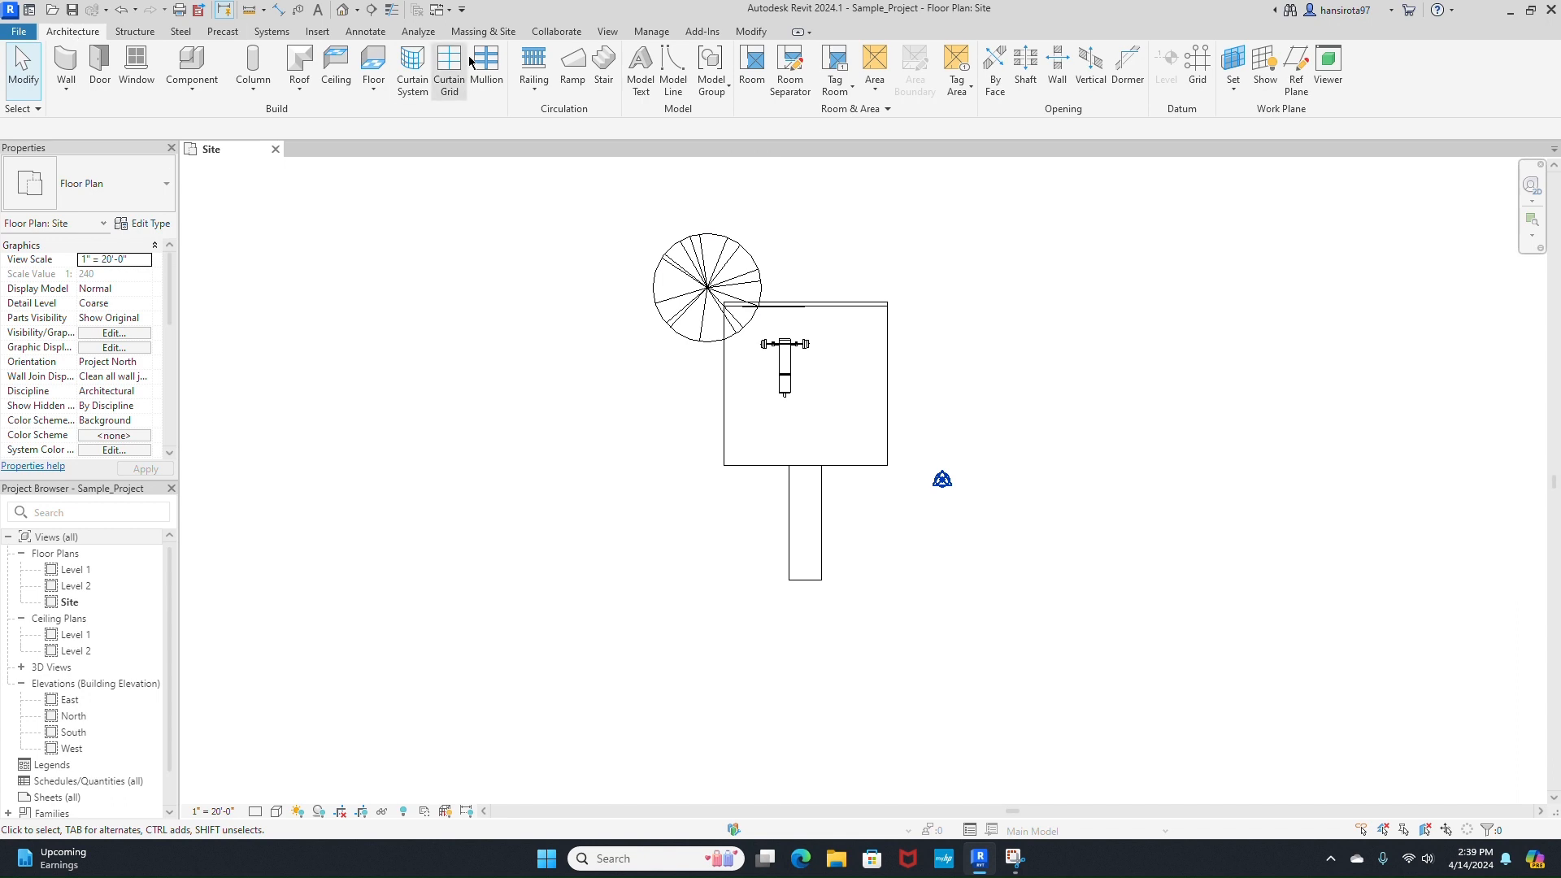
- Sketch a rectangular railing path about 22' wide around the slab in the Site plan and finish the railing
left_click(523, 61)
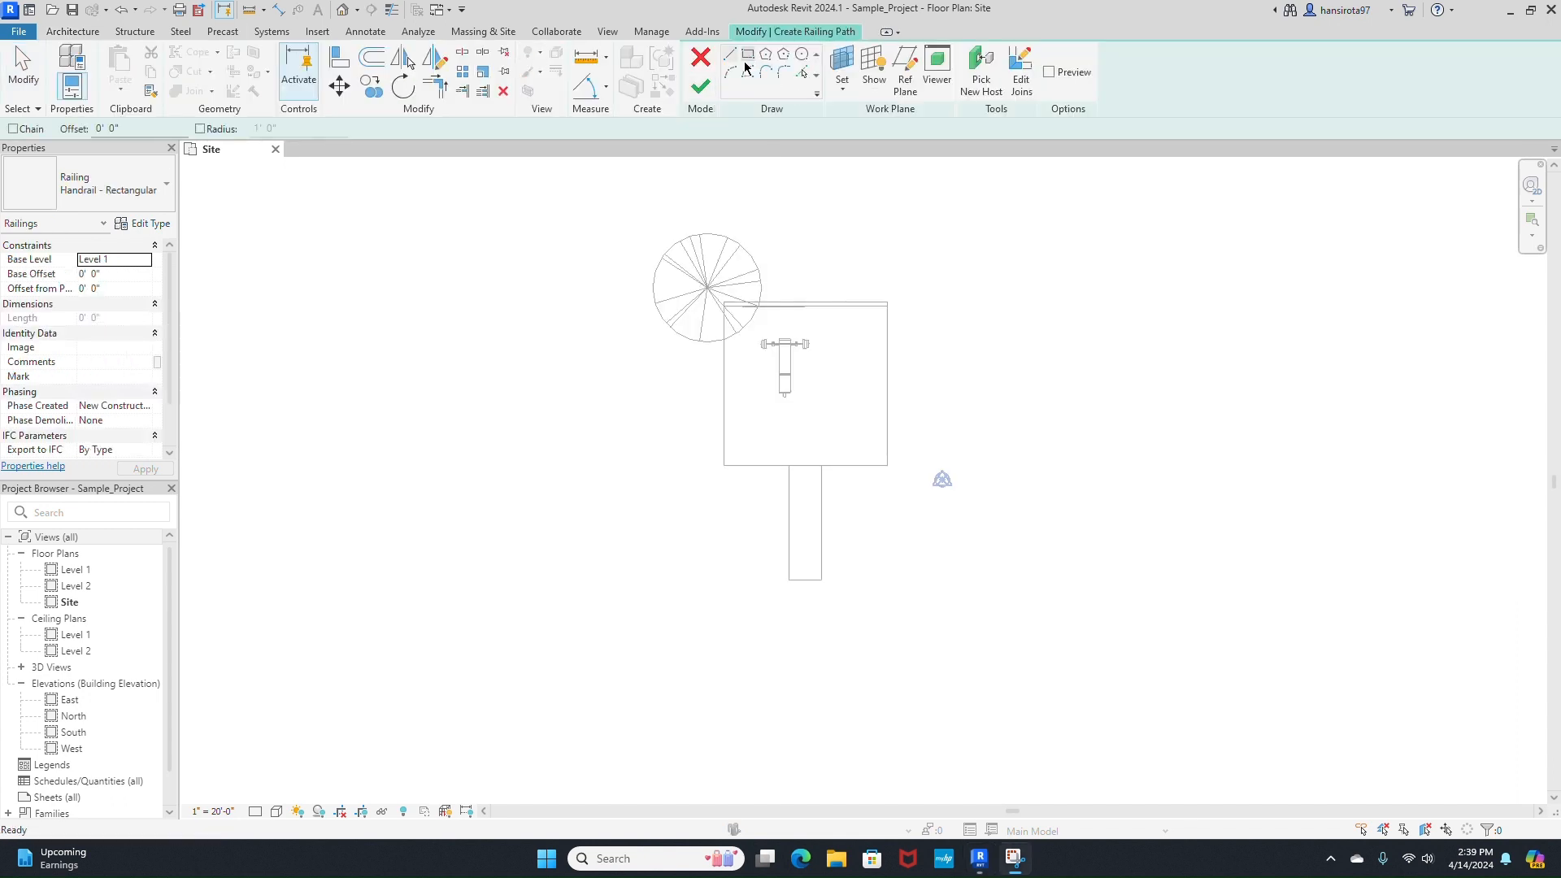
left_click(748, 56)
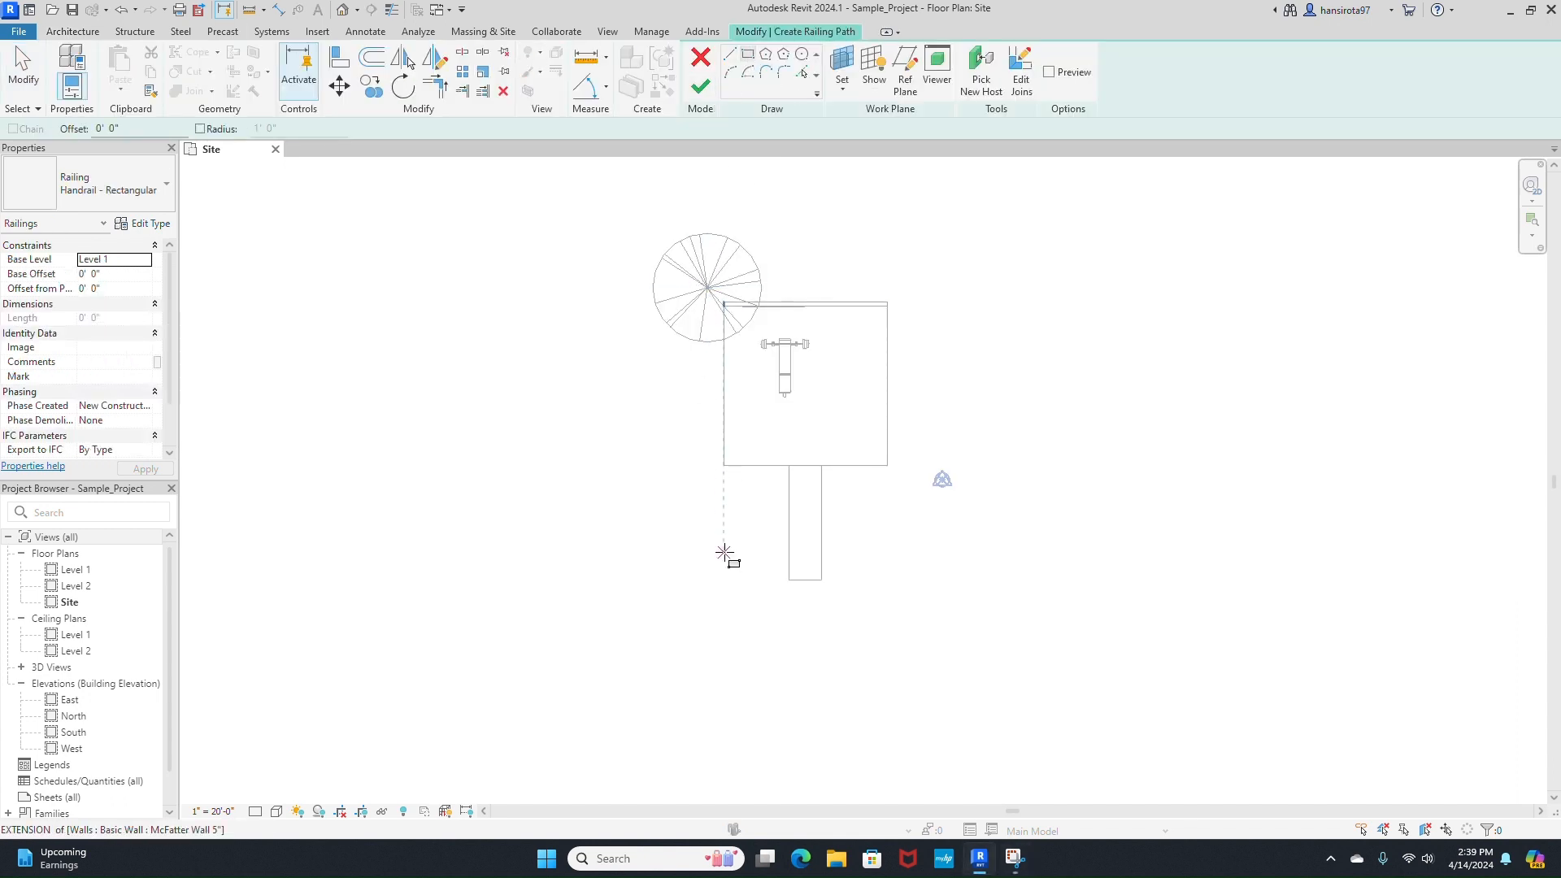
left_click(687, 556)
left_click(927, 262)
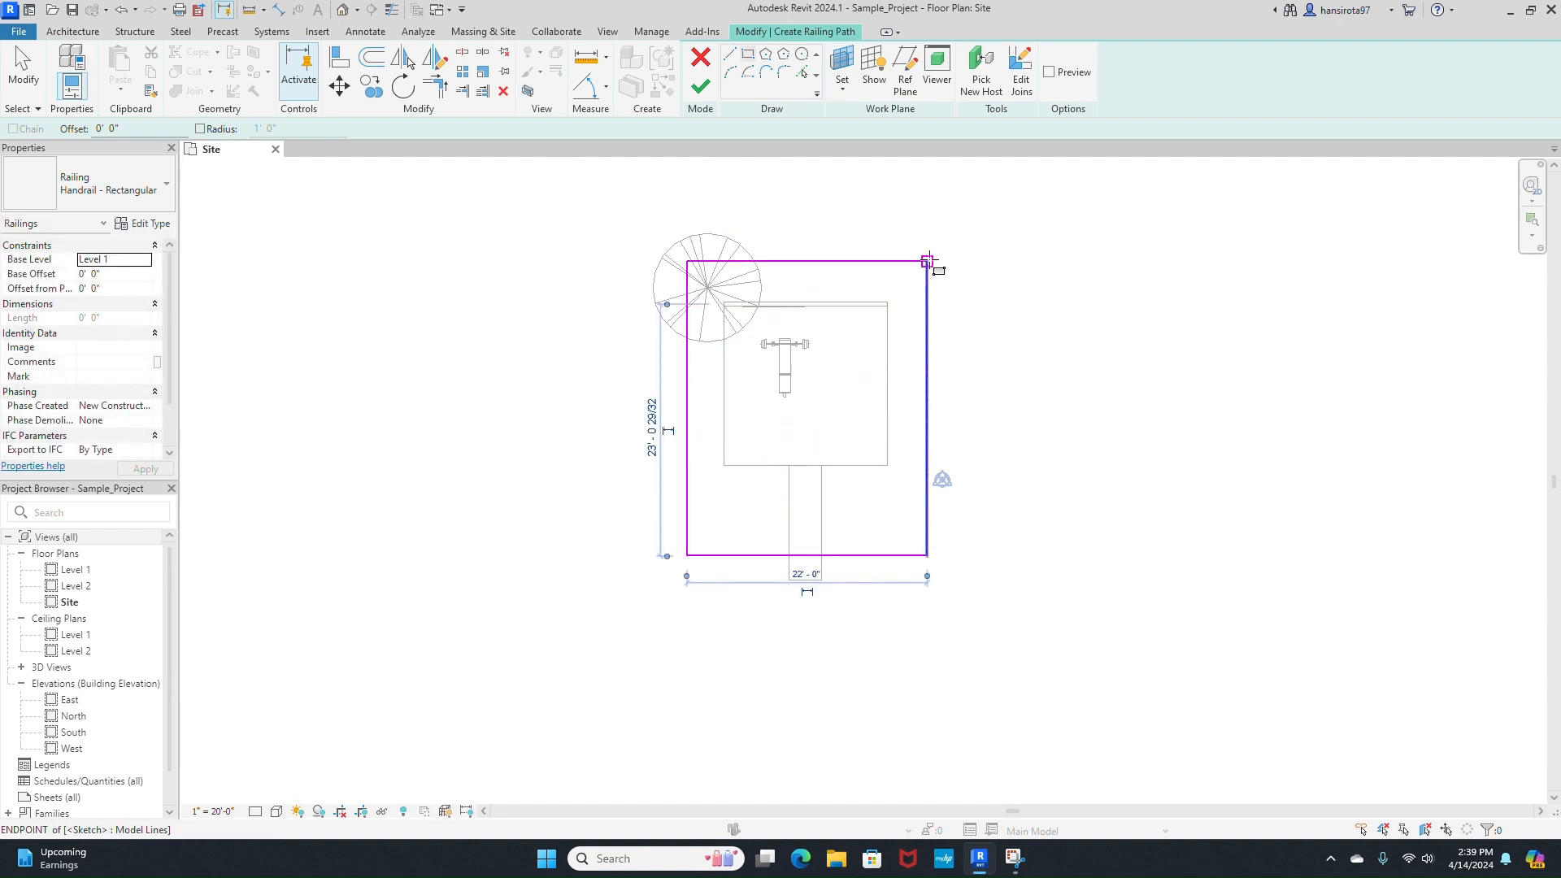
left_click(700, 85)
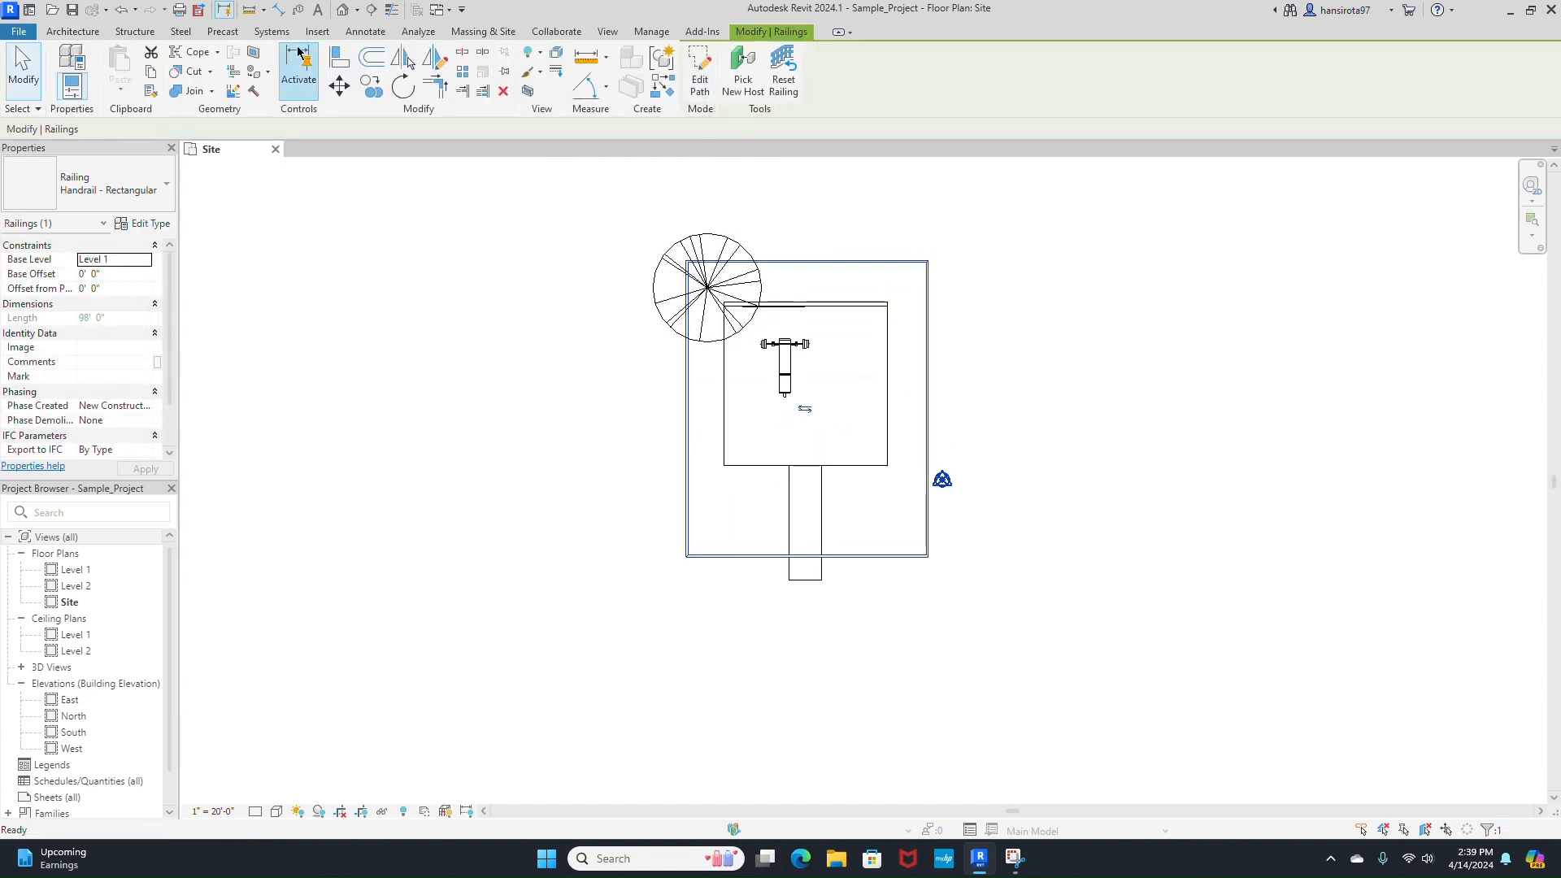
- Open the default 3D view and get a close view of the new railing around the slab
left_click(342, 9)
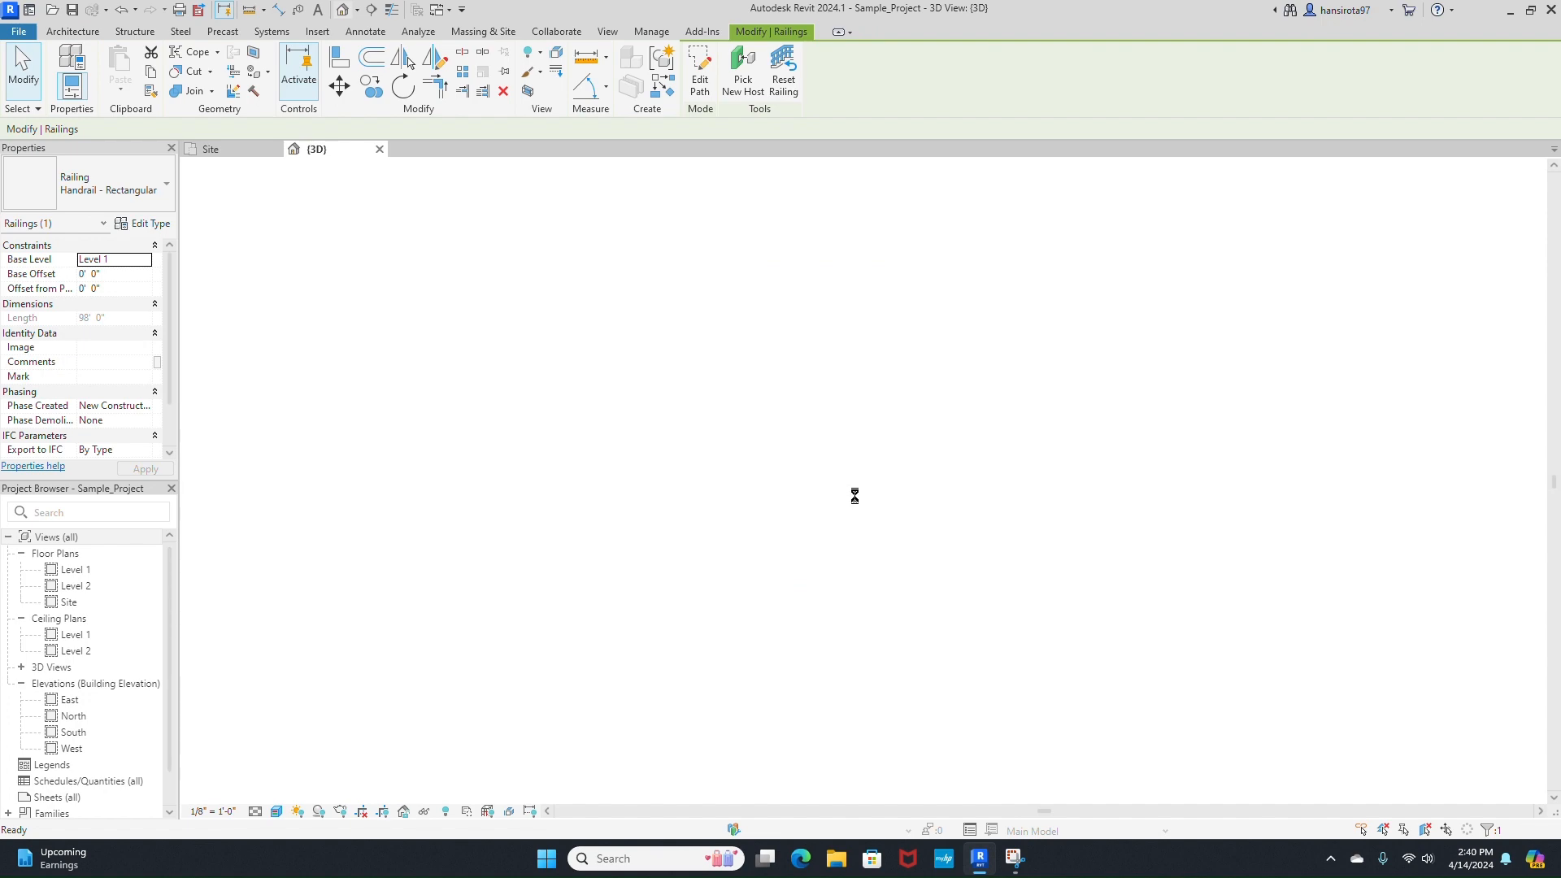
key("Escape")
scroll(856, 503, "up", 6)
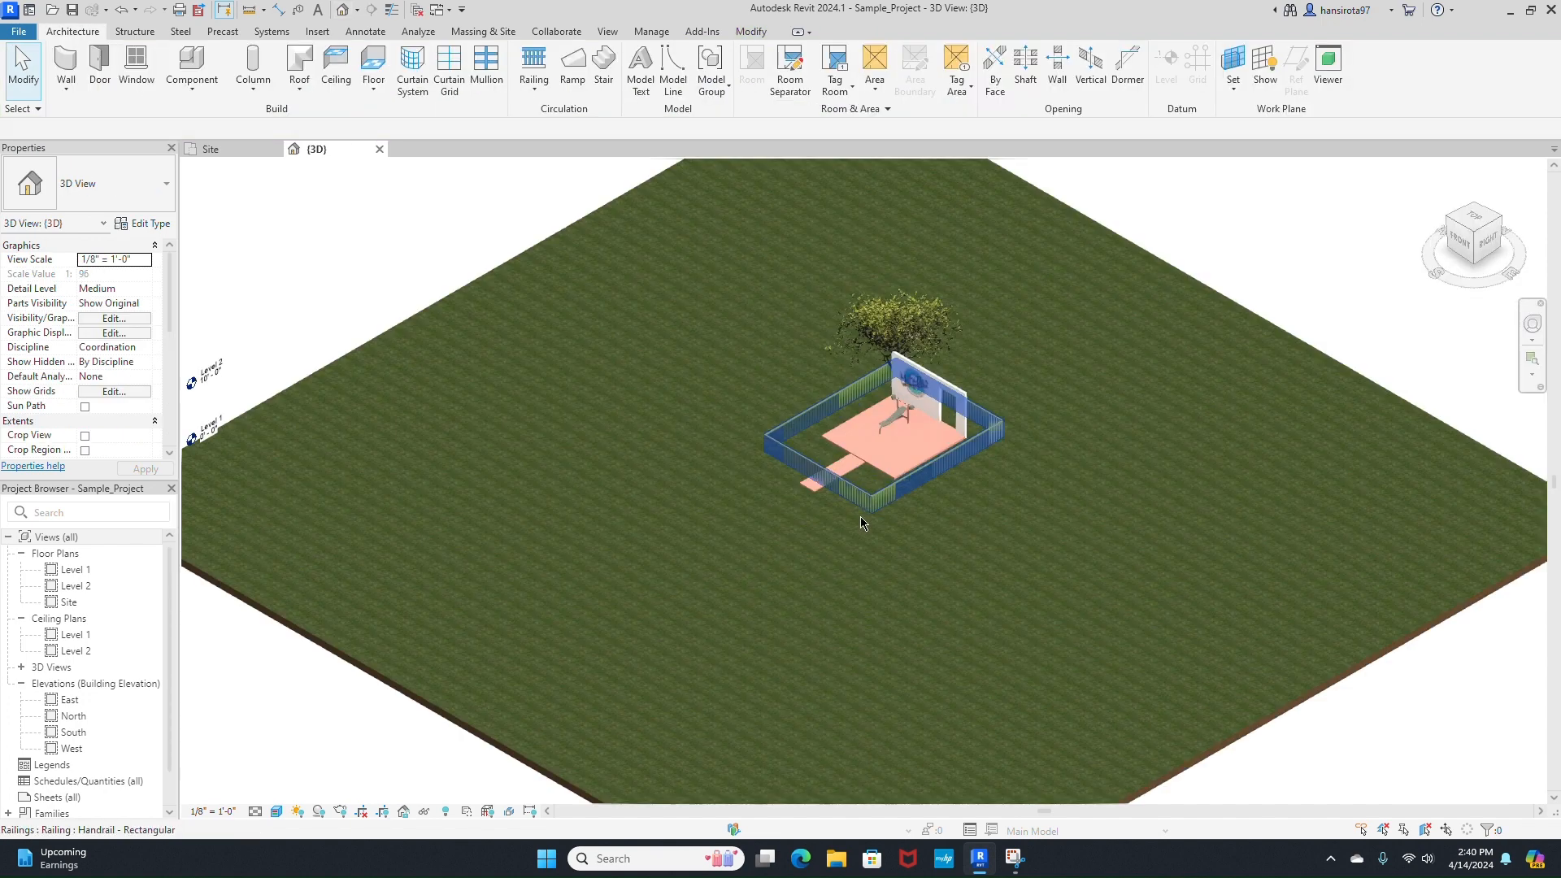
middle_click_drag(1100, 409, 1024, 717, "shift")
scroll(1124, 420, "down", 3)
- Duplicate the railing's Handrail - Rectangular type as Simple Picket Fence
left_click(929, 669)
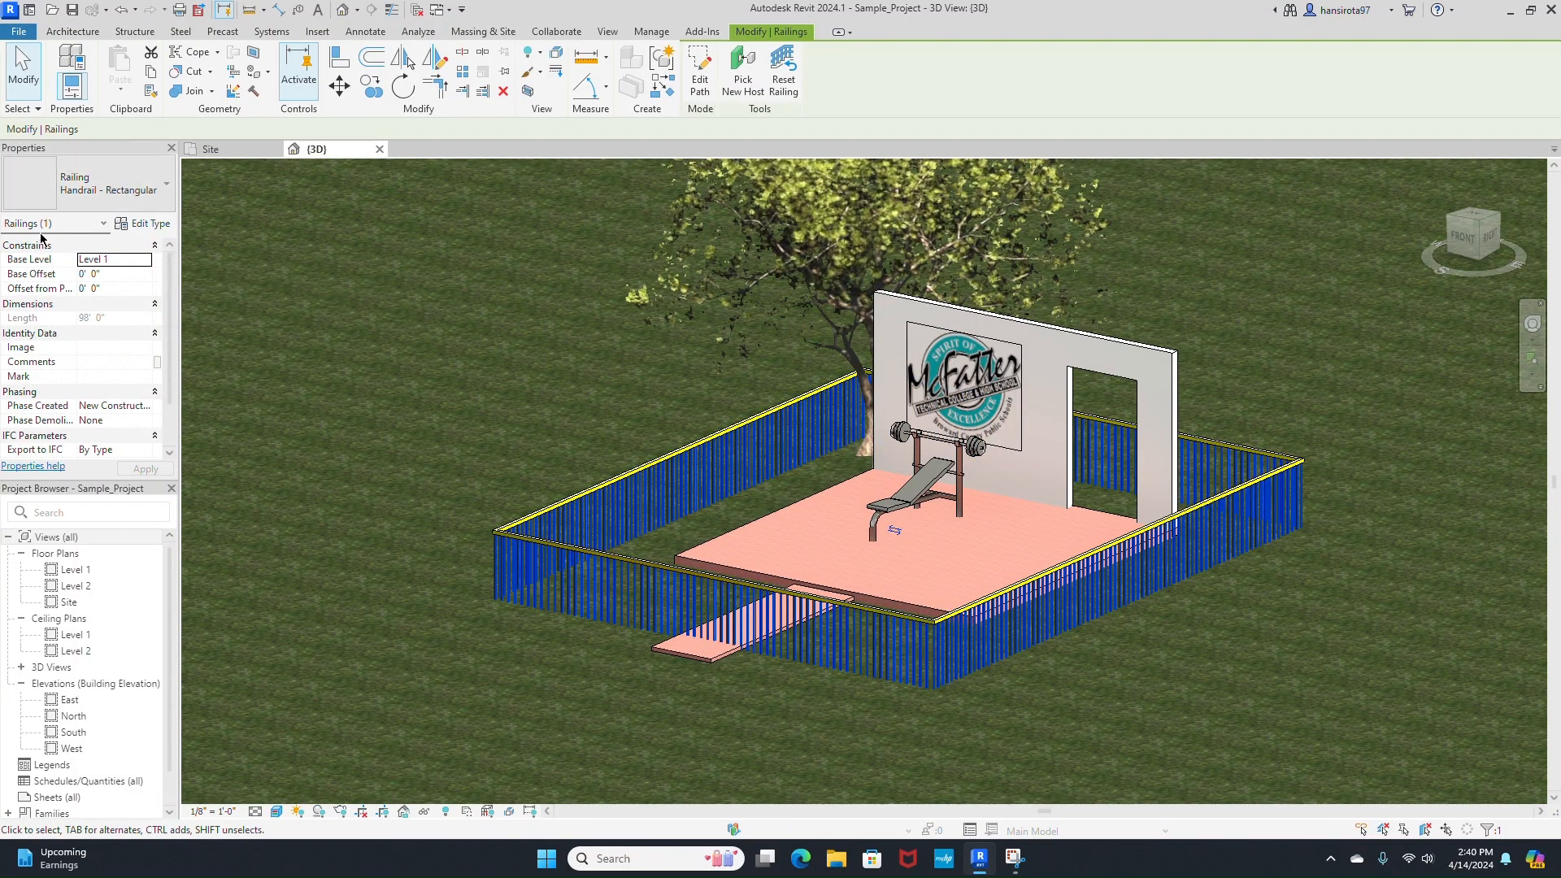
left_click(147, 224)
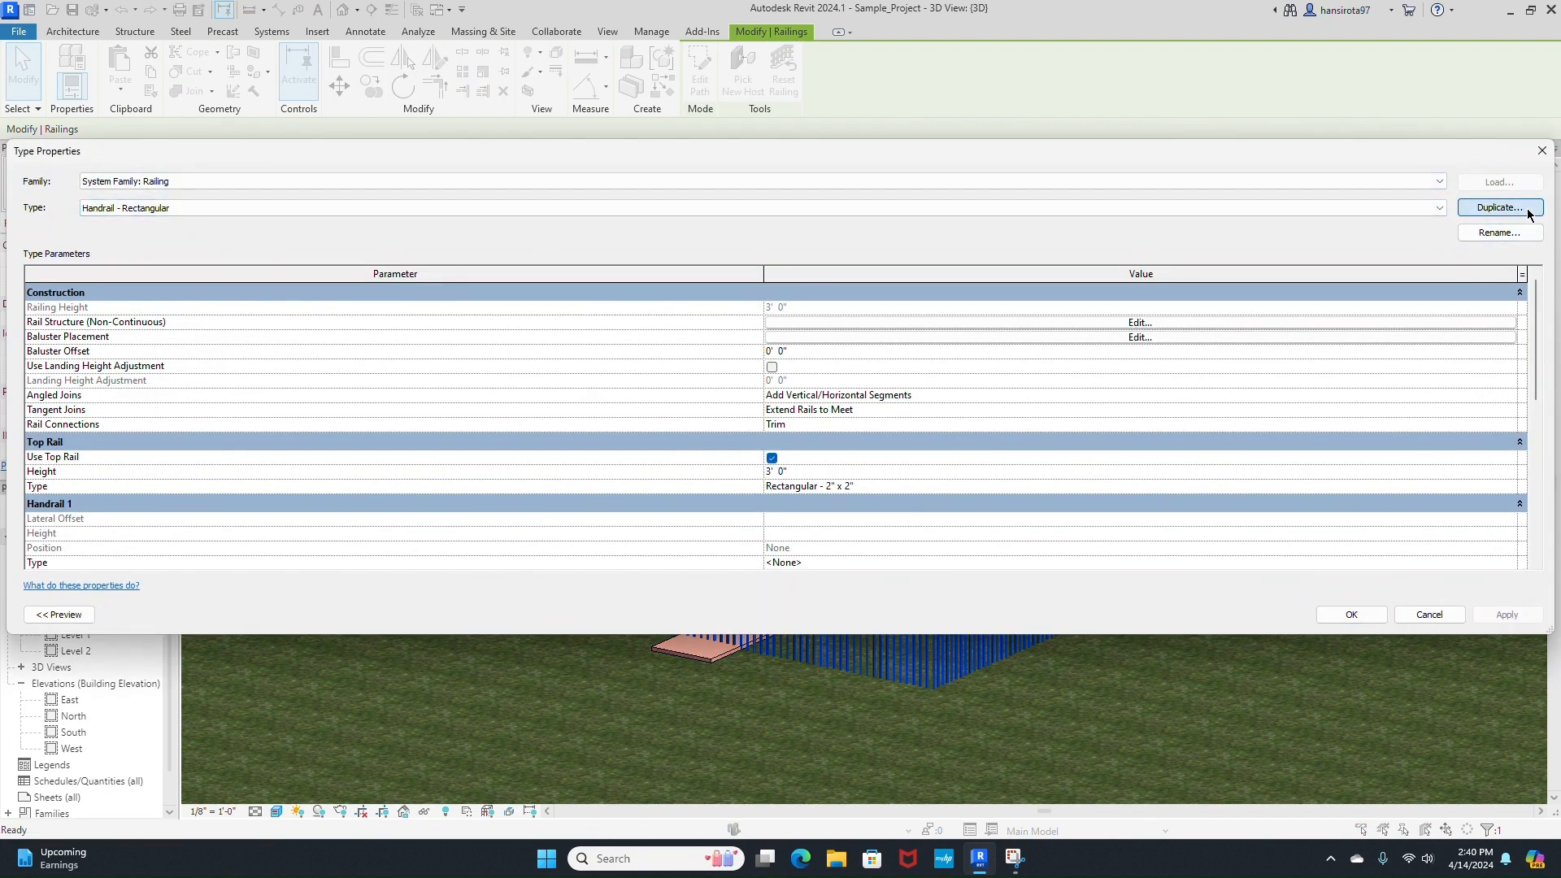
left_click(1500, 208)
type("Simple")
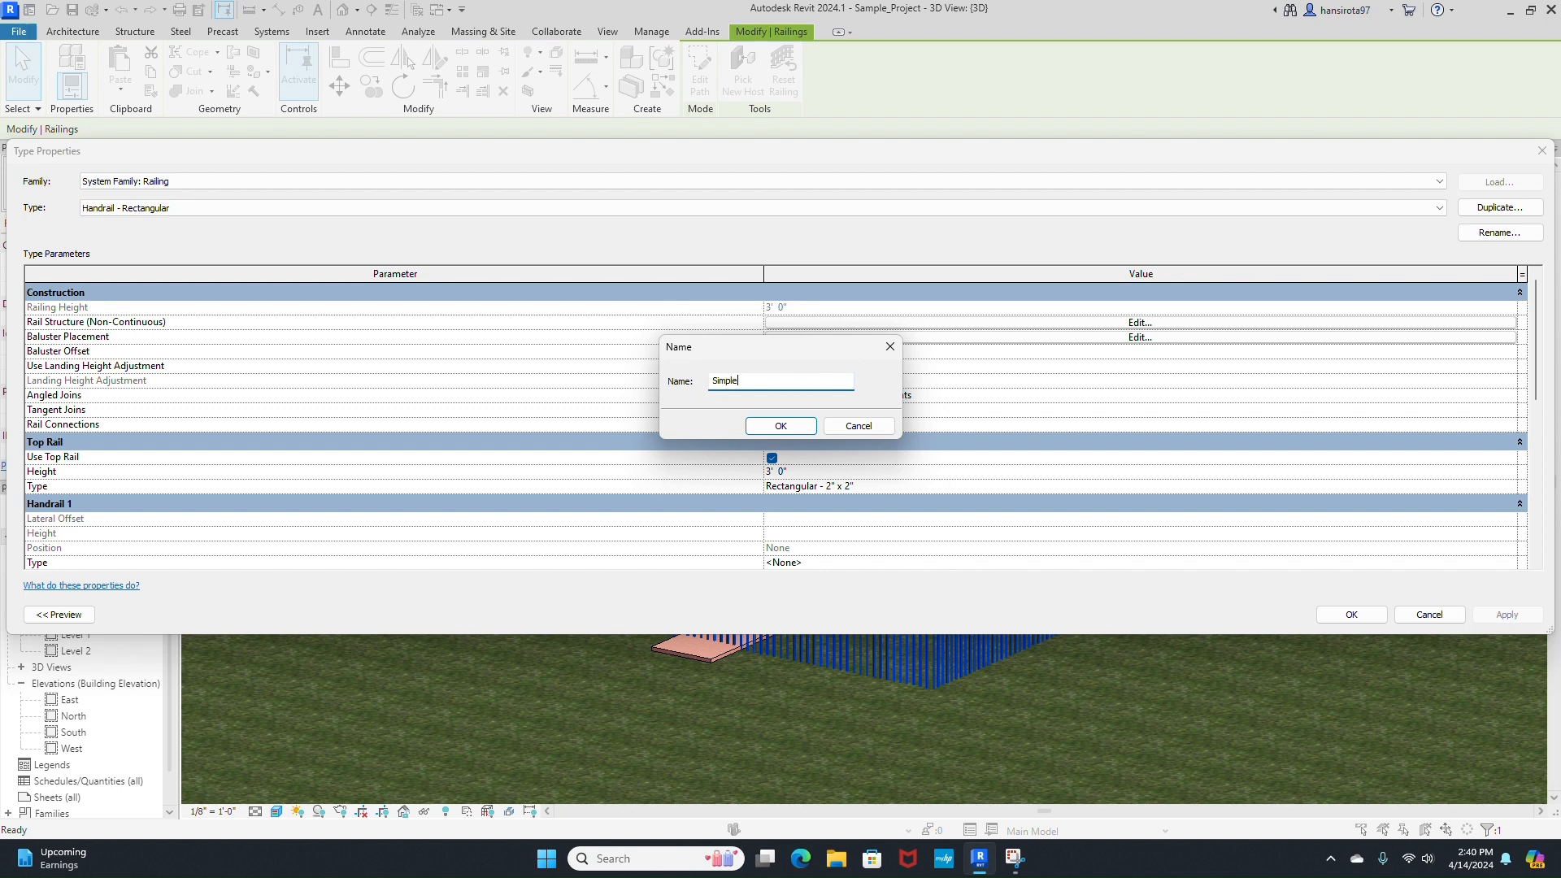
type(" Picket Fence")
key("Return")
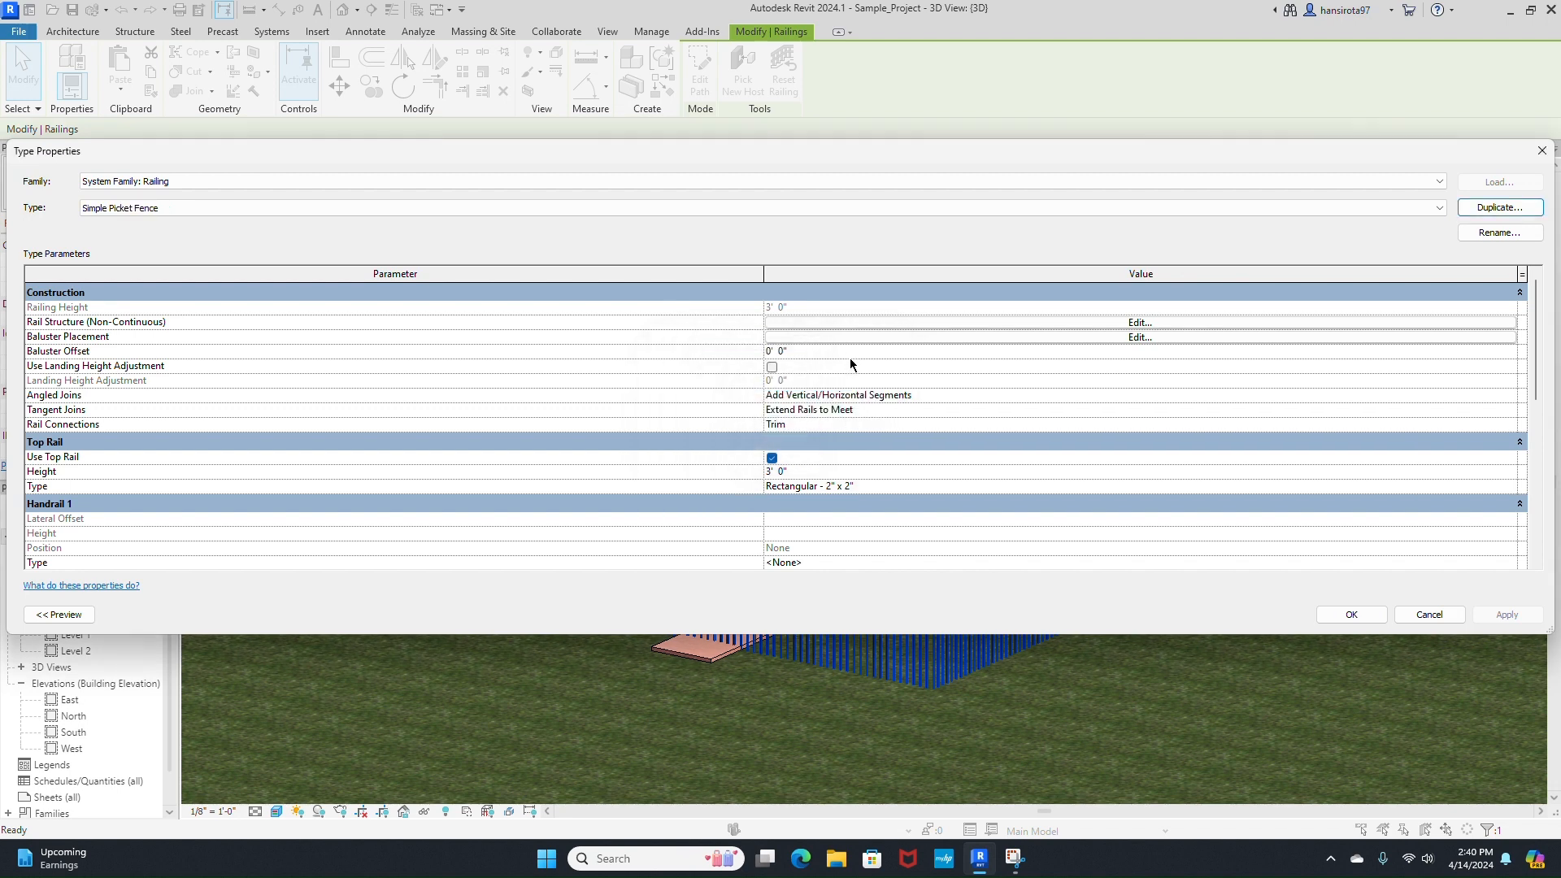
- Show the type preview and disable Use Top Rail for the Simple Picket Fence type
left_click(70, 617)
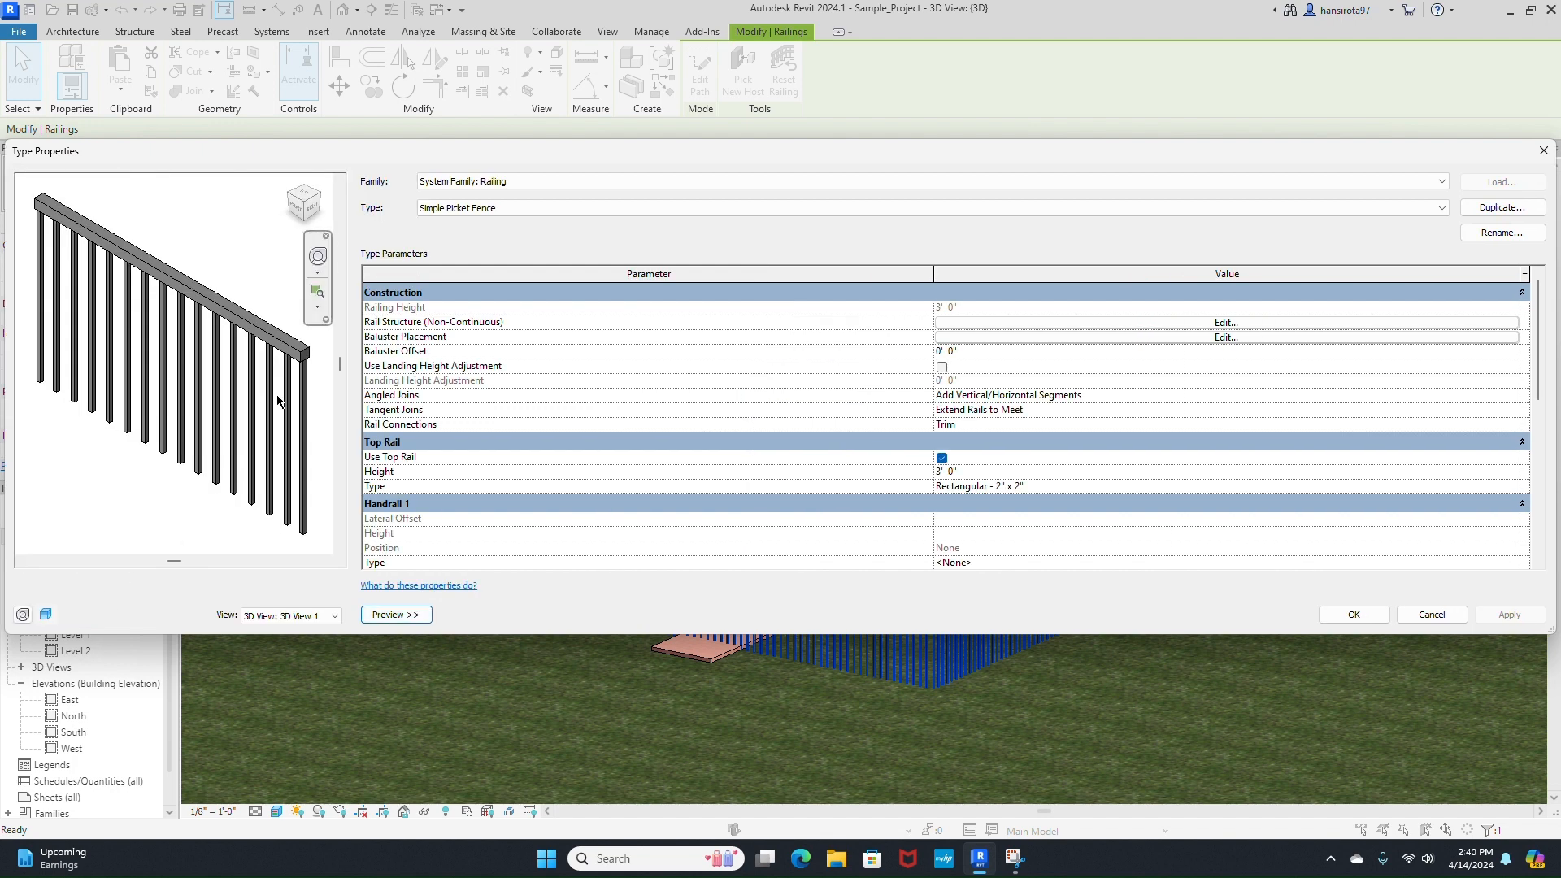
left_click_drag(270, 408, 309, 406)
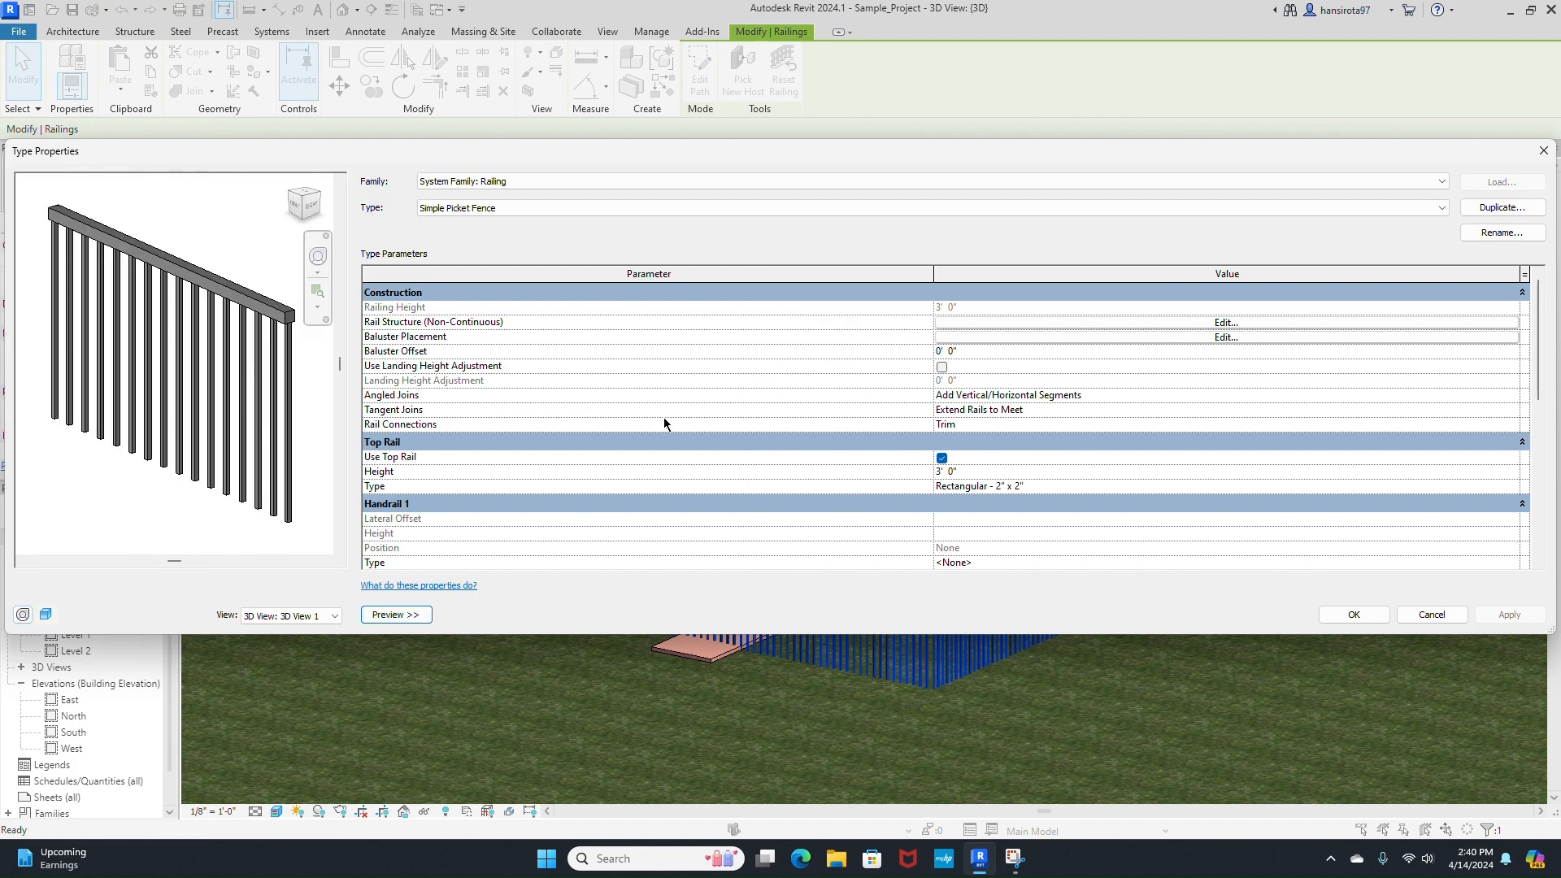
left_click(942, 458)
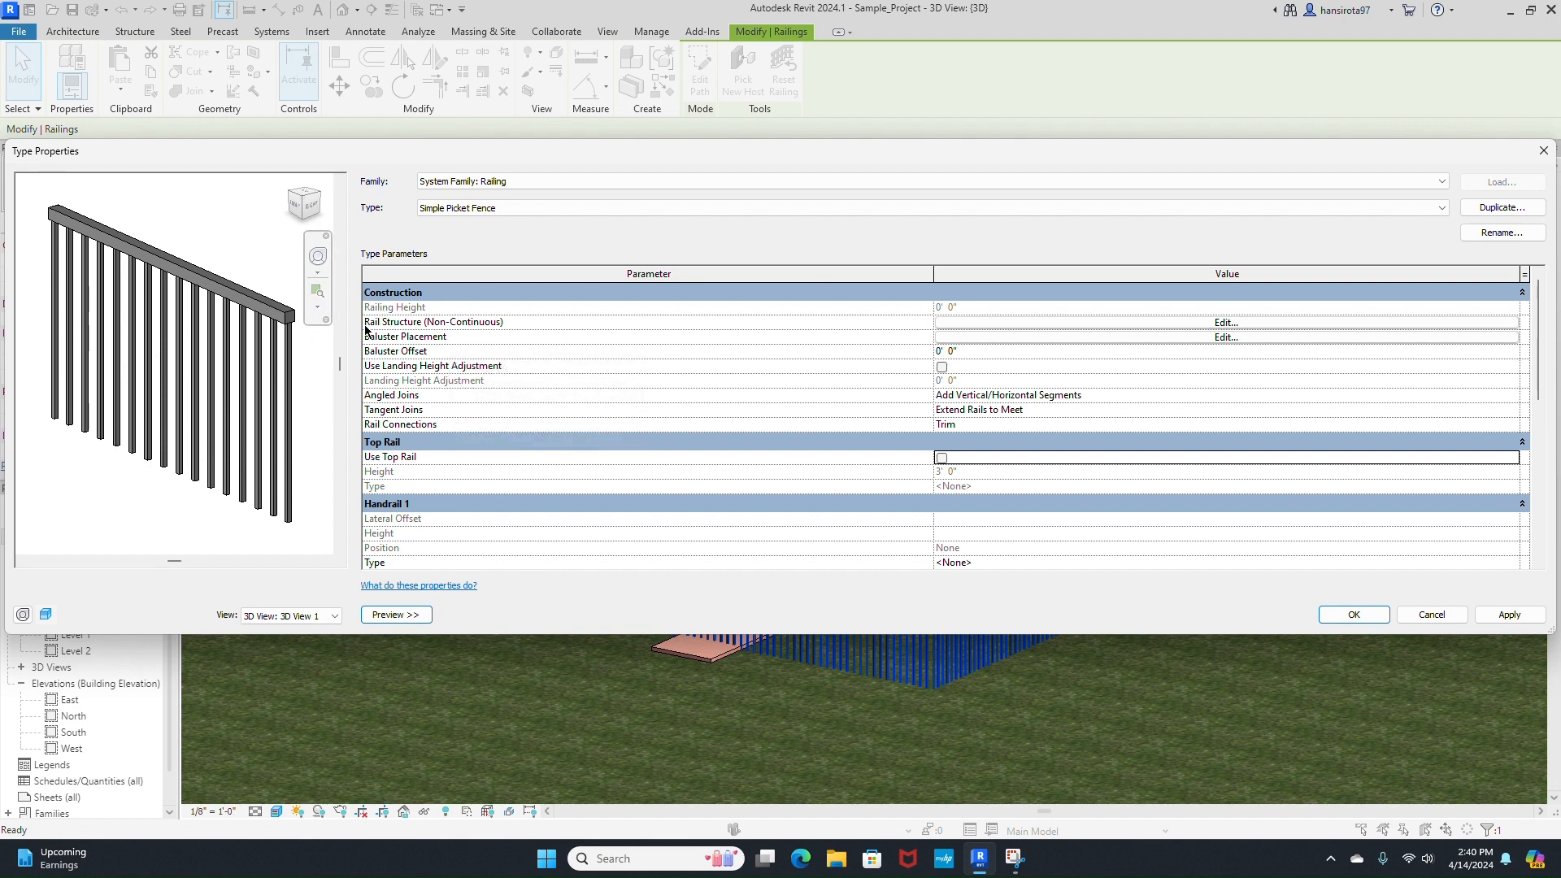
- Edit the non-continuous rail structure, accepting the element deletion, and insert a rail with the Rail_01 profile
left_click(1062, 324)
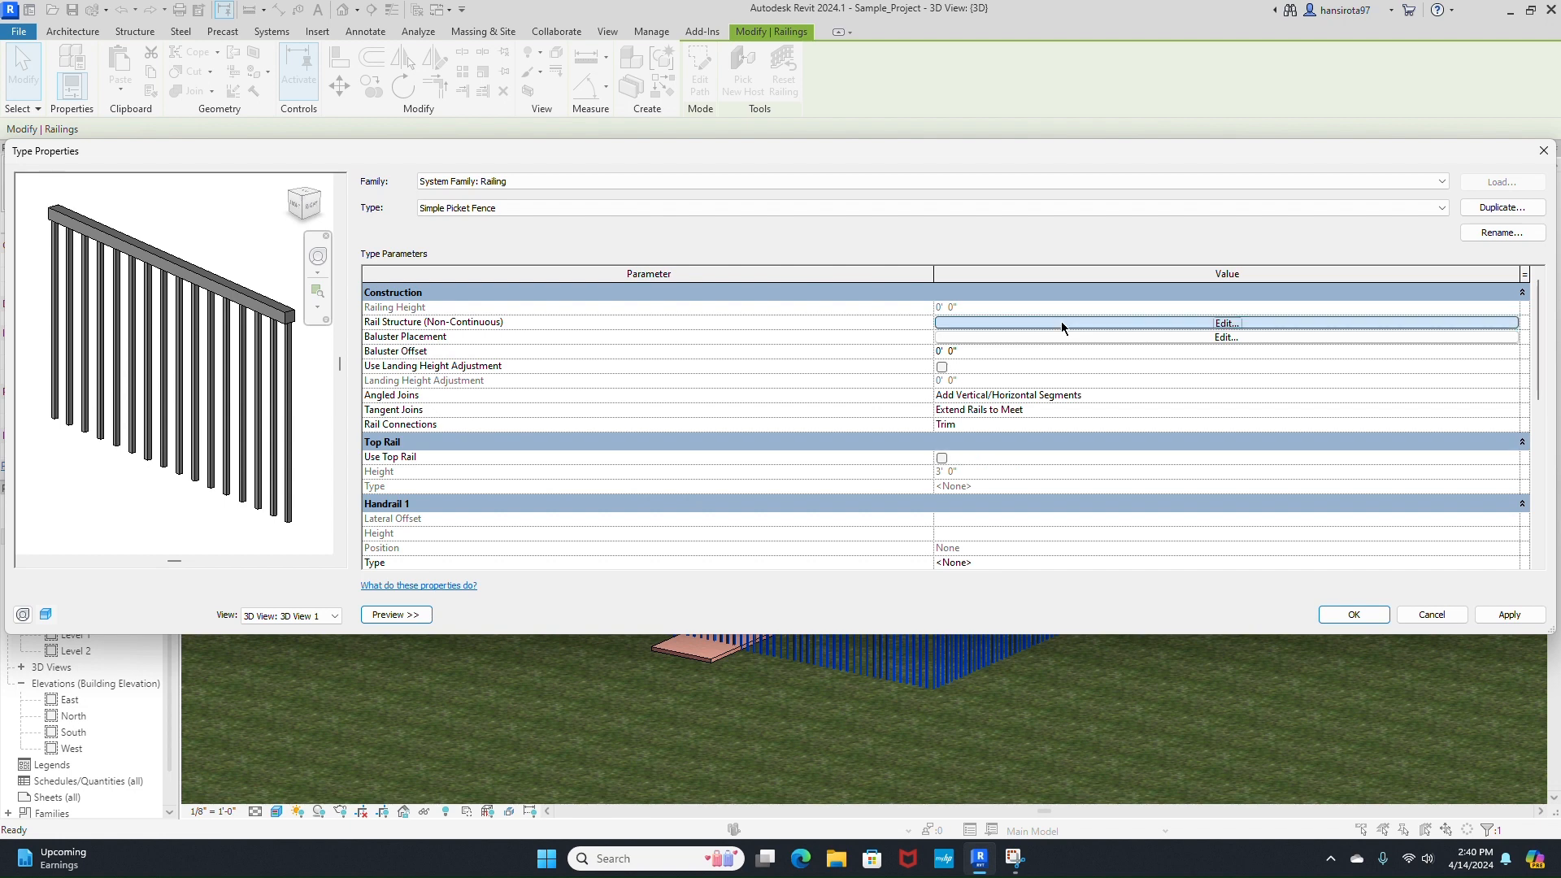
left_click(1061, 323)
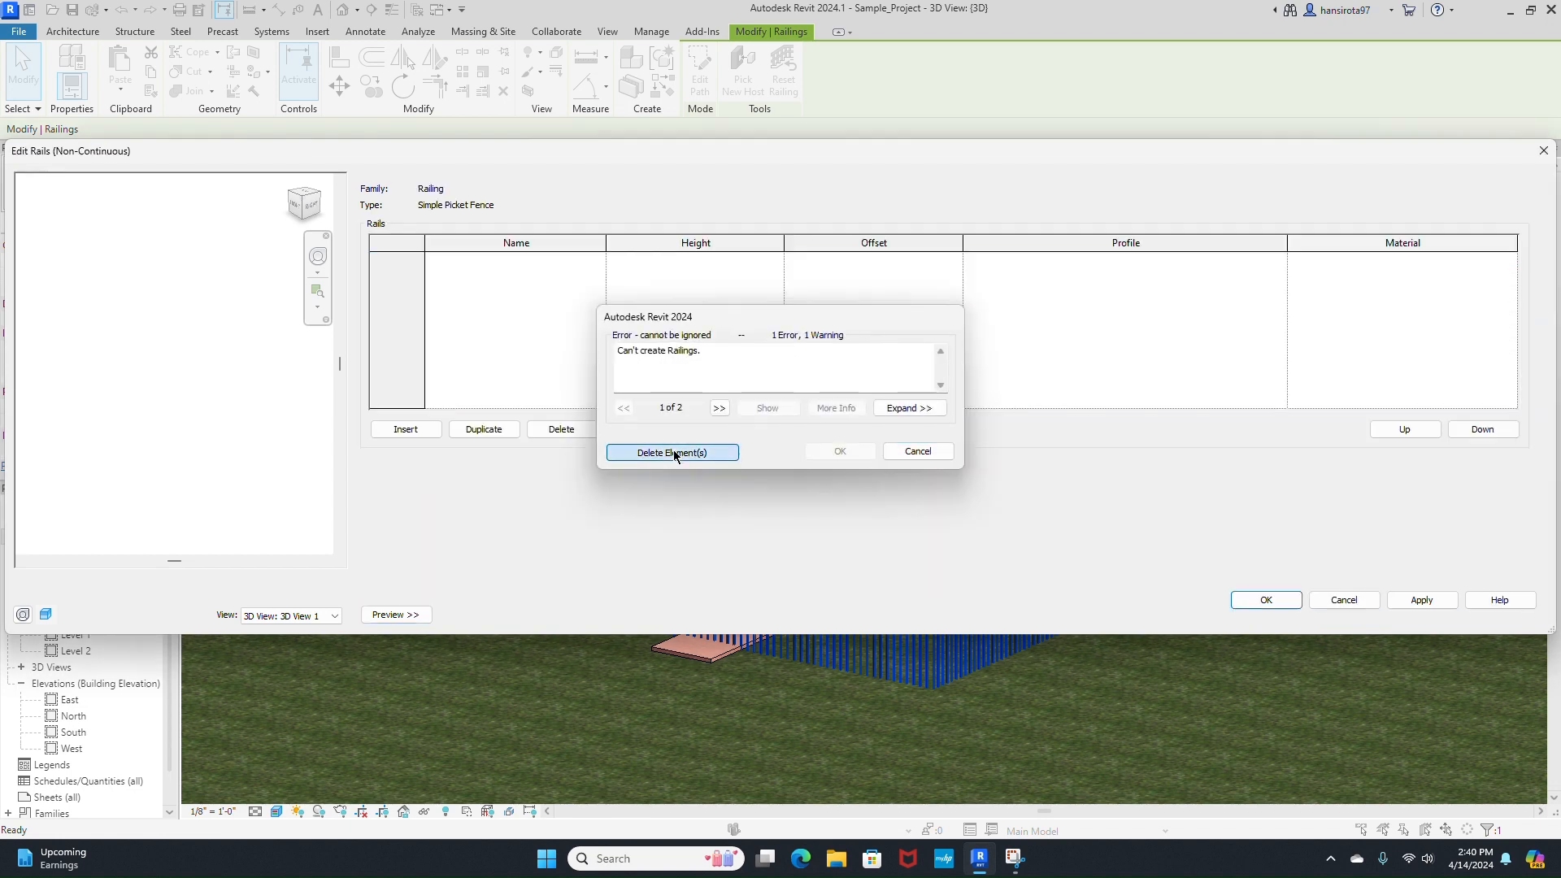
left_click(674, 453)
left_click(406, 428)
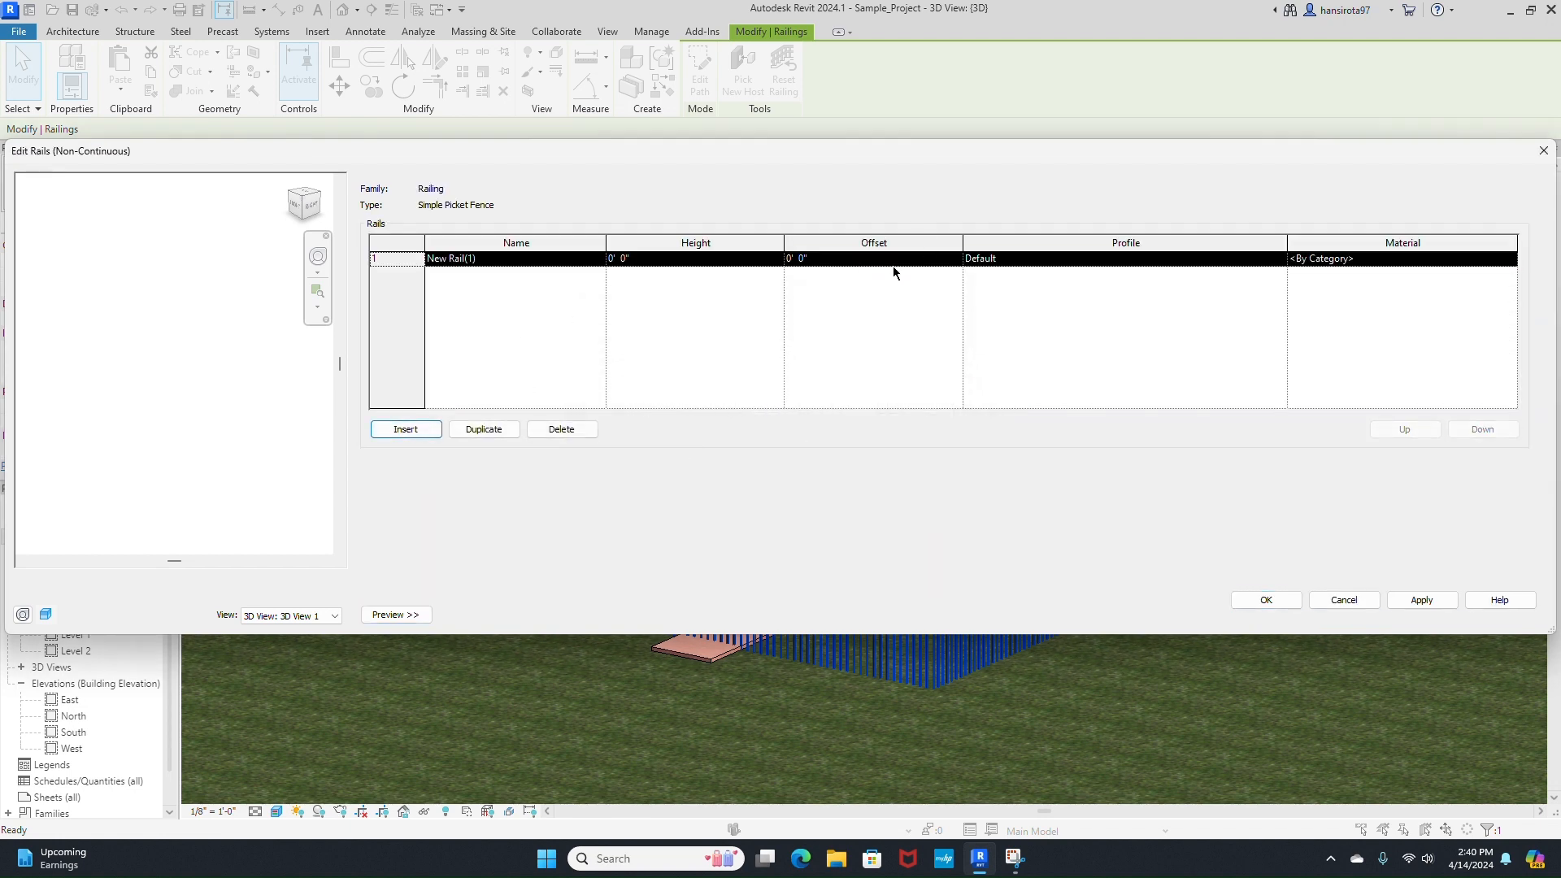
left_click(1262, 261)
left_click(1279, 259)
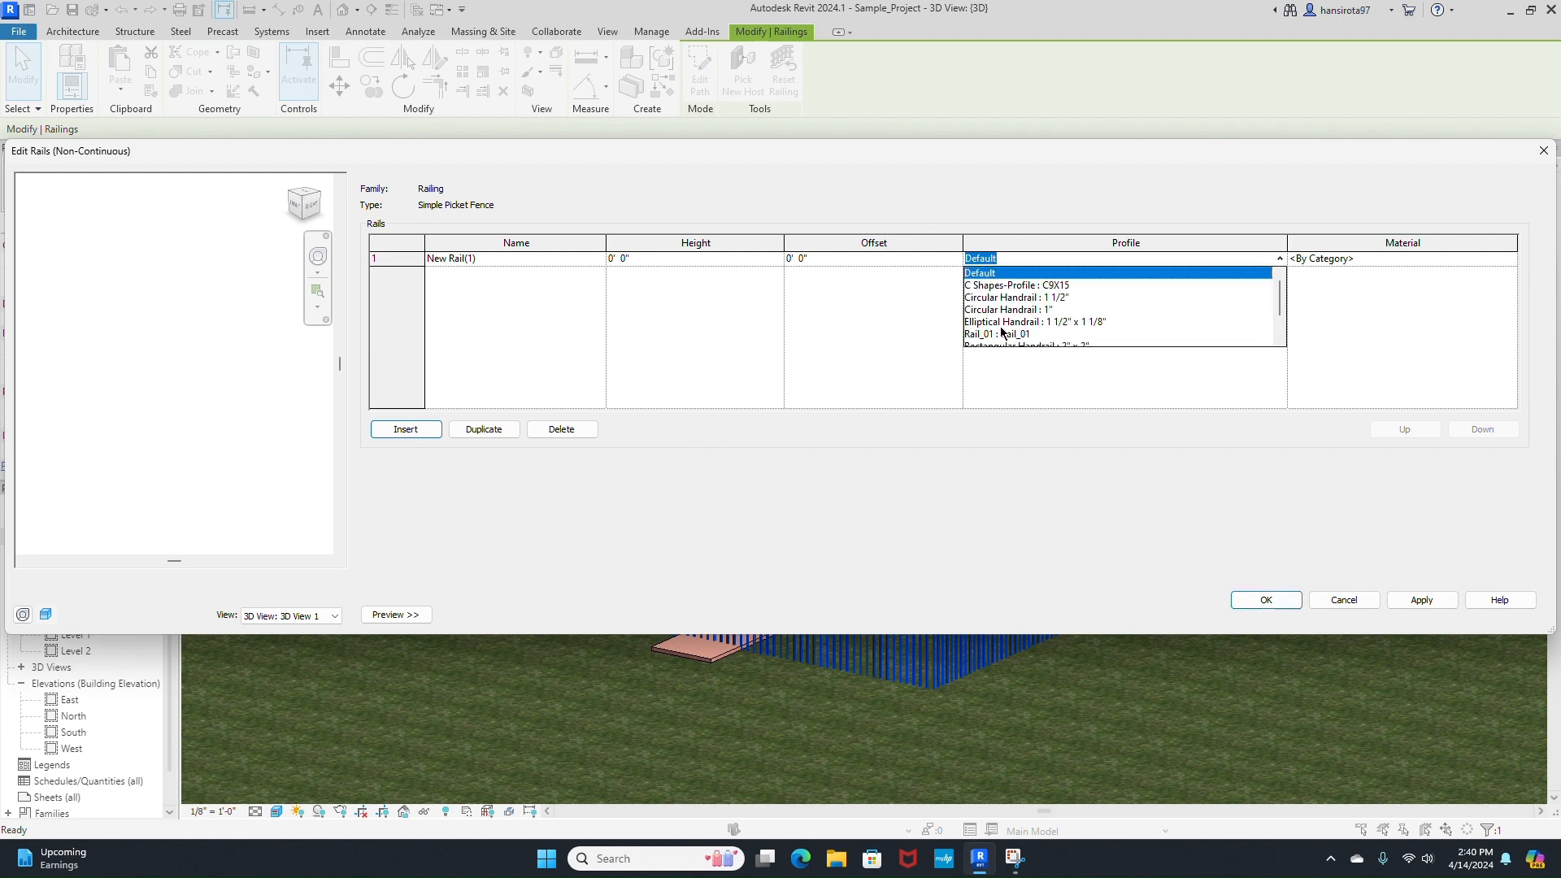
scroll(1028, 302, "down", 2)
left_click(1029, 301)
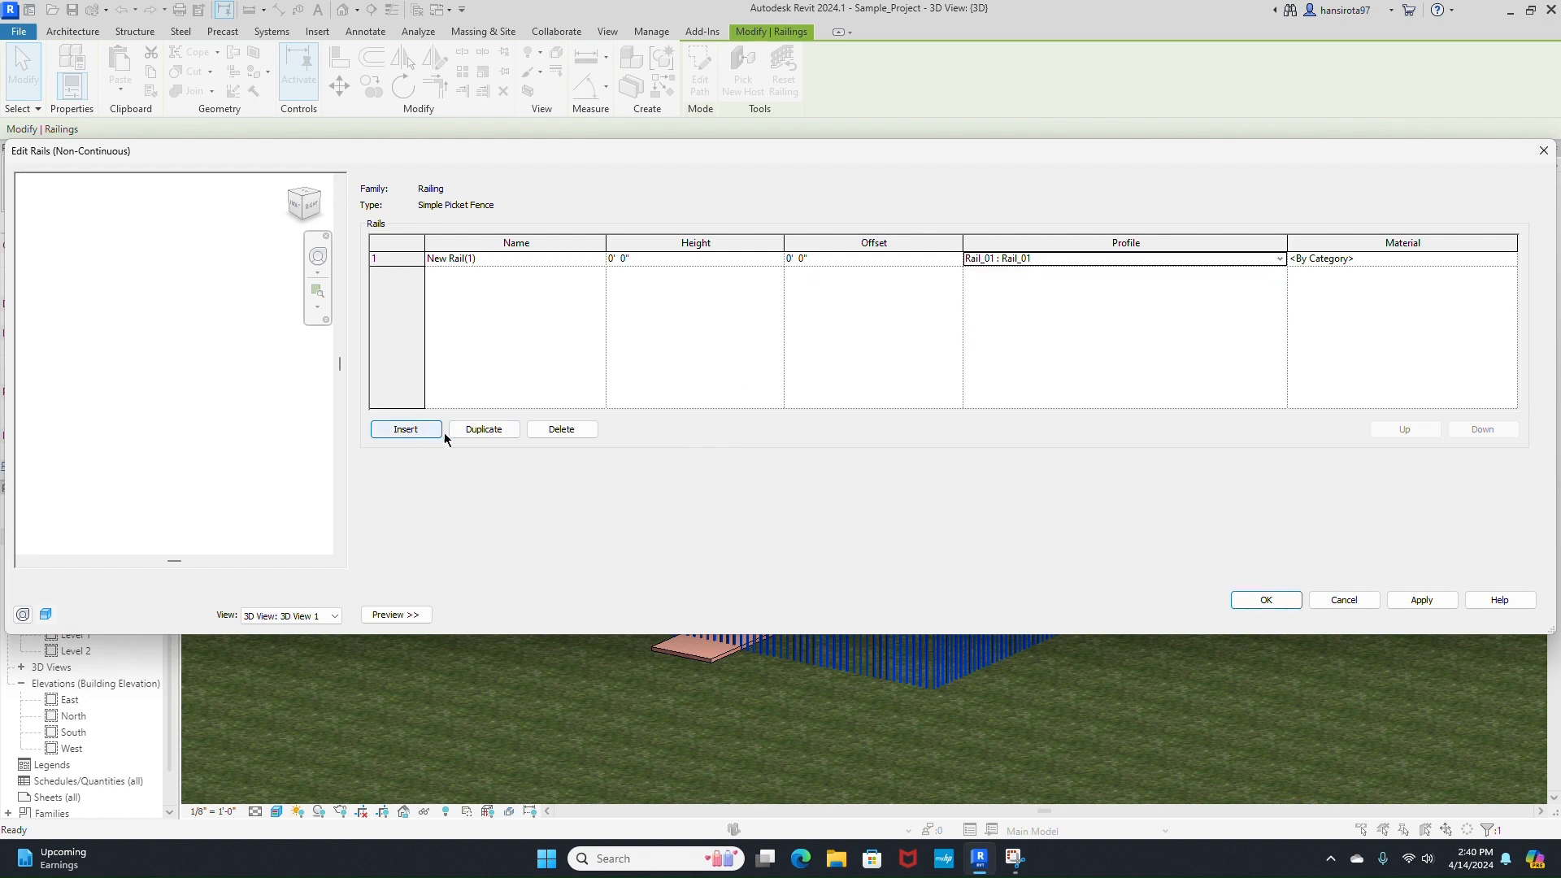
- Duplicate the rail, set New Rail(2) to a height of 10" and New Rail(1) to 2' 6", and apply the rail structure
left_click(483, 429)
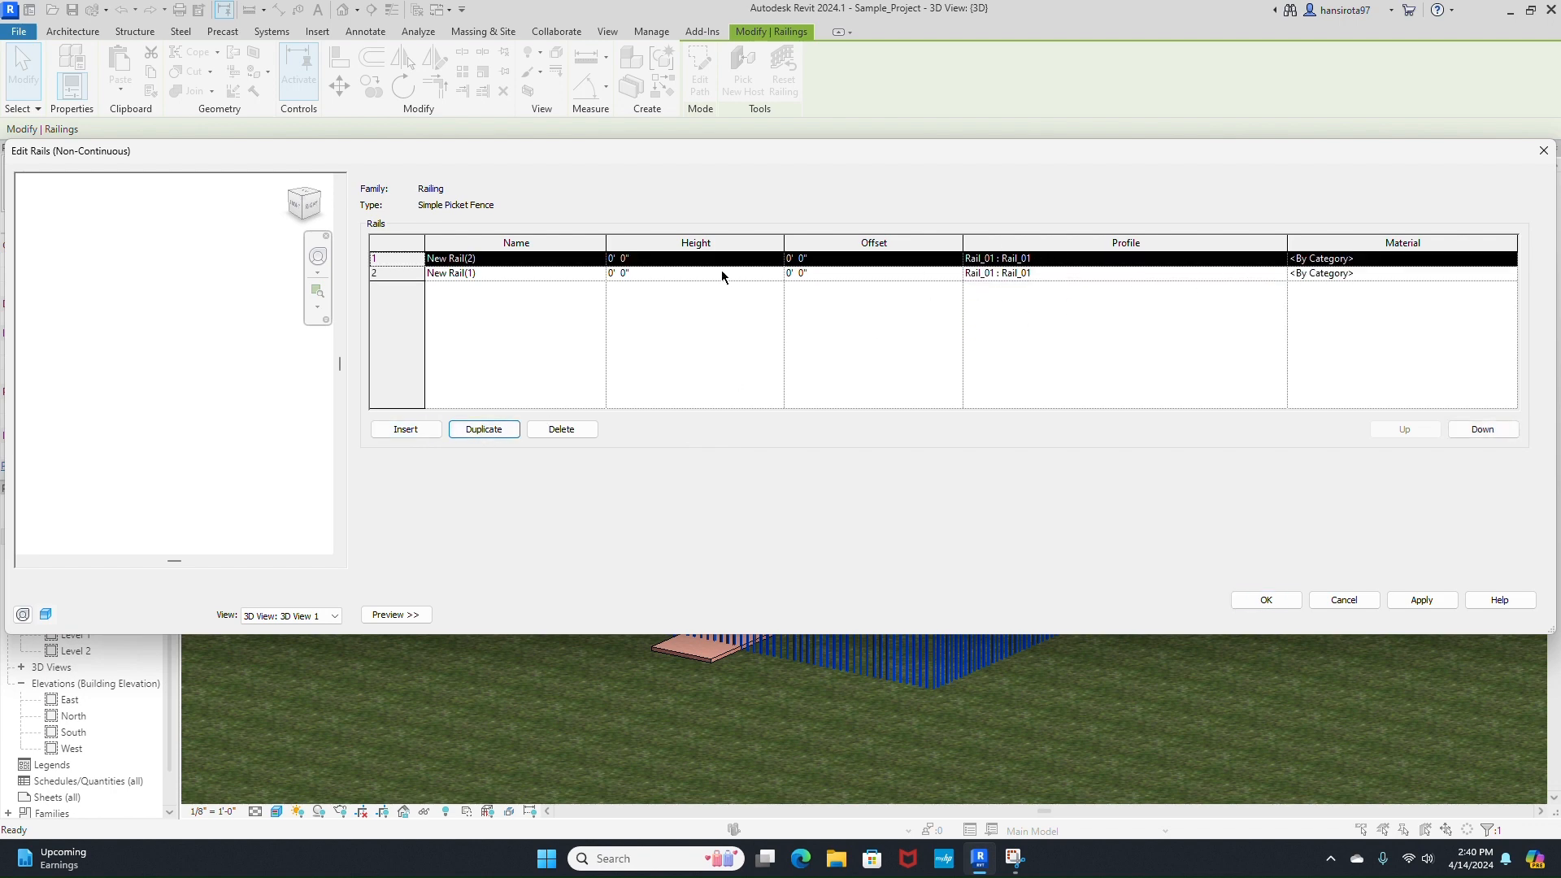
left_click(695, 260)
type("10\"")
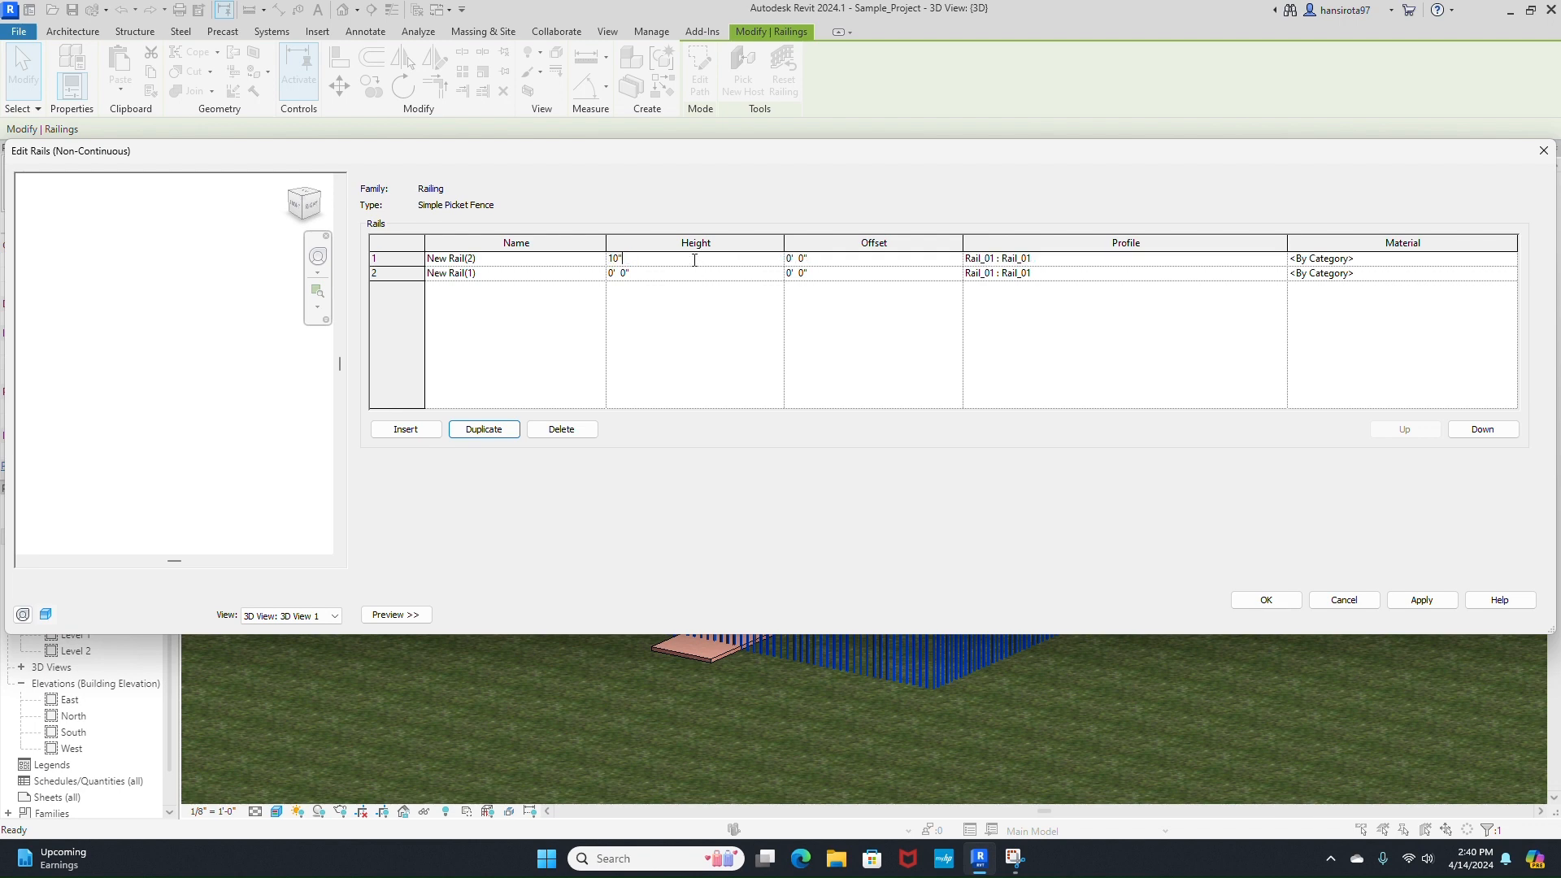
key("Tab")
left_click(681, 271)
type("2 6")
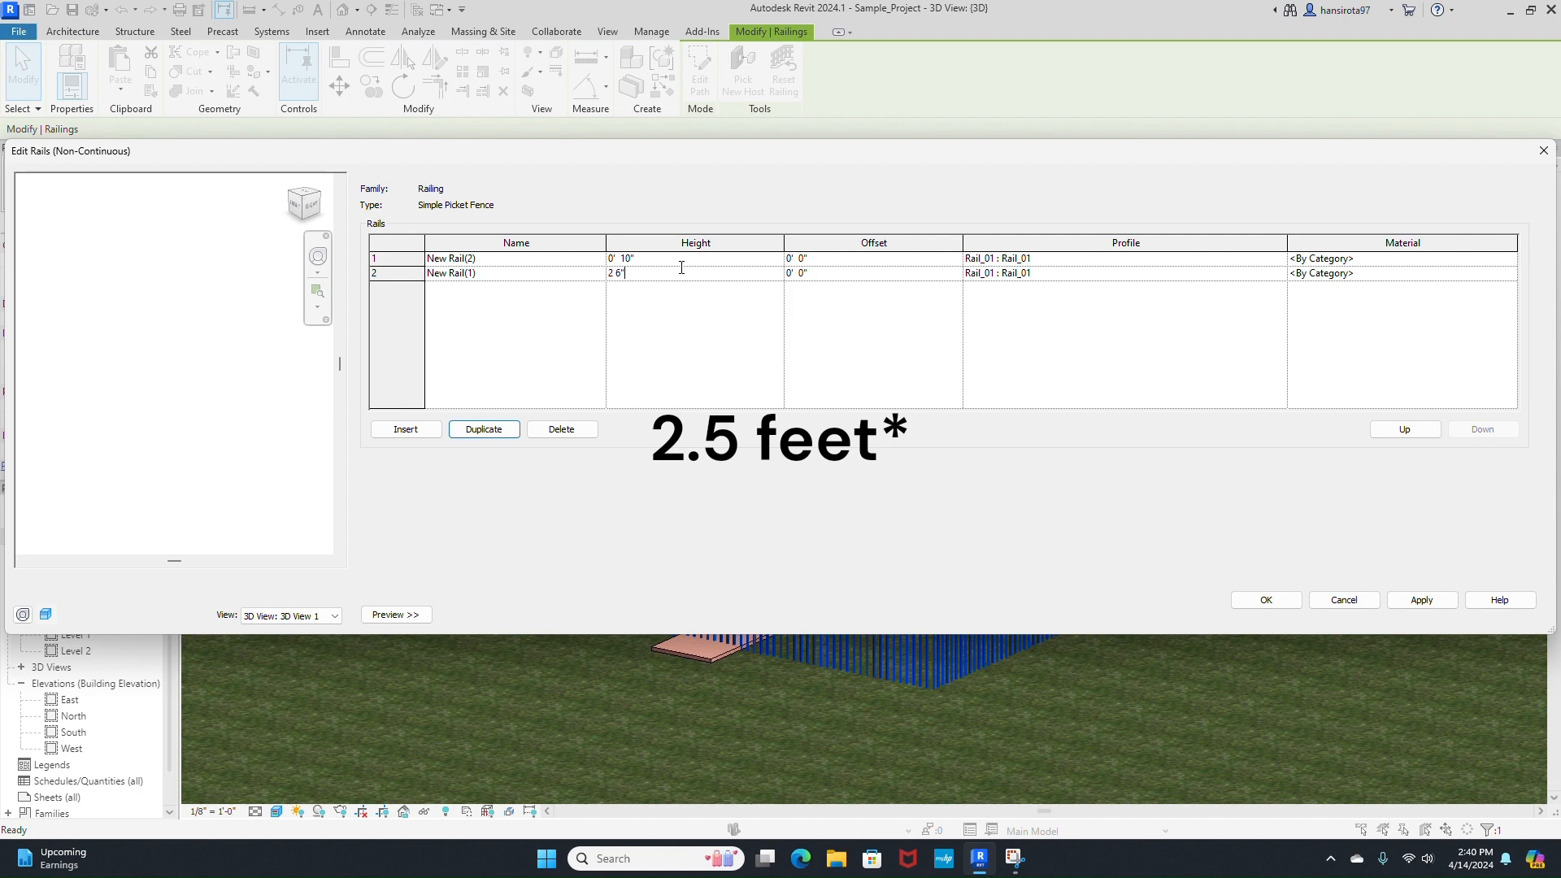
left_click(1496, 258)
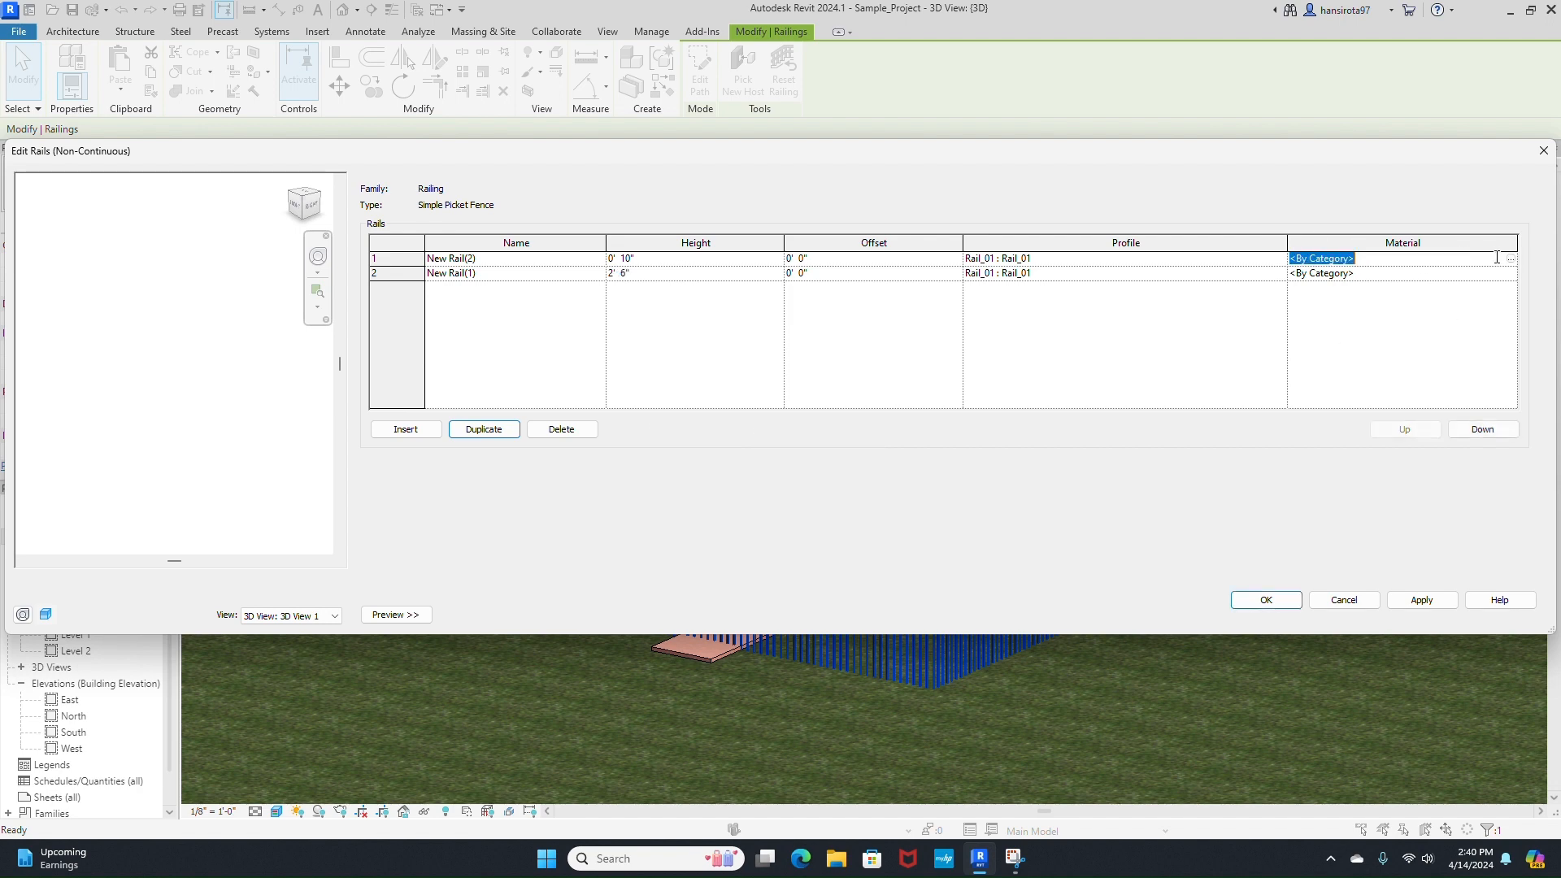
left_click(1422, 599)
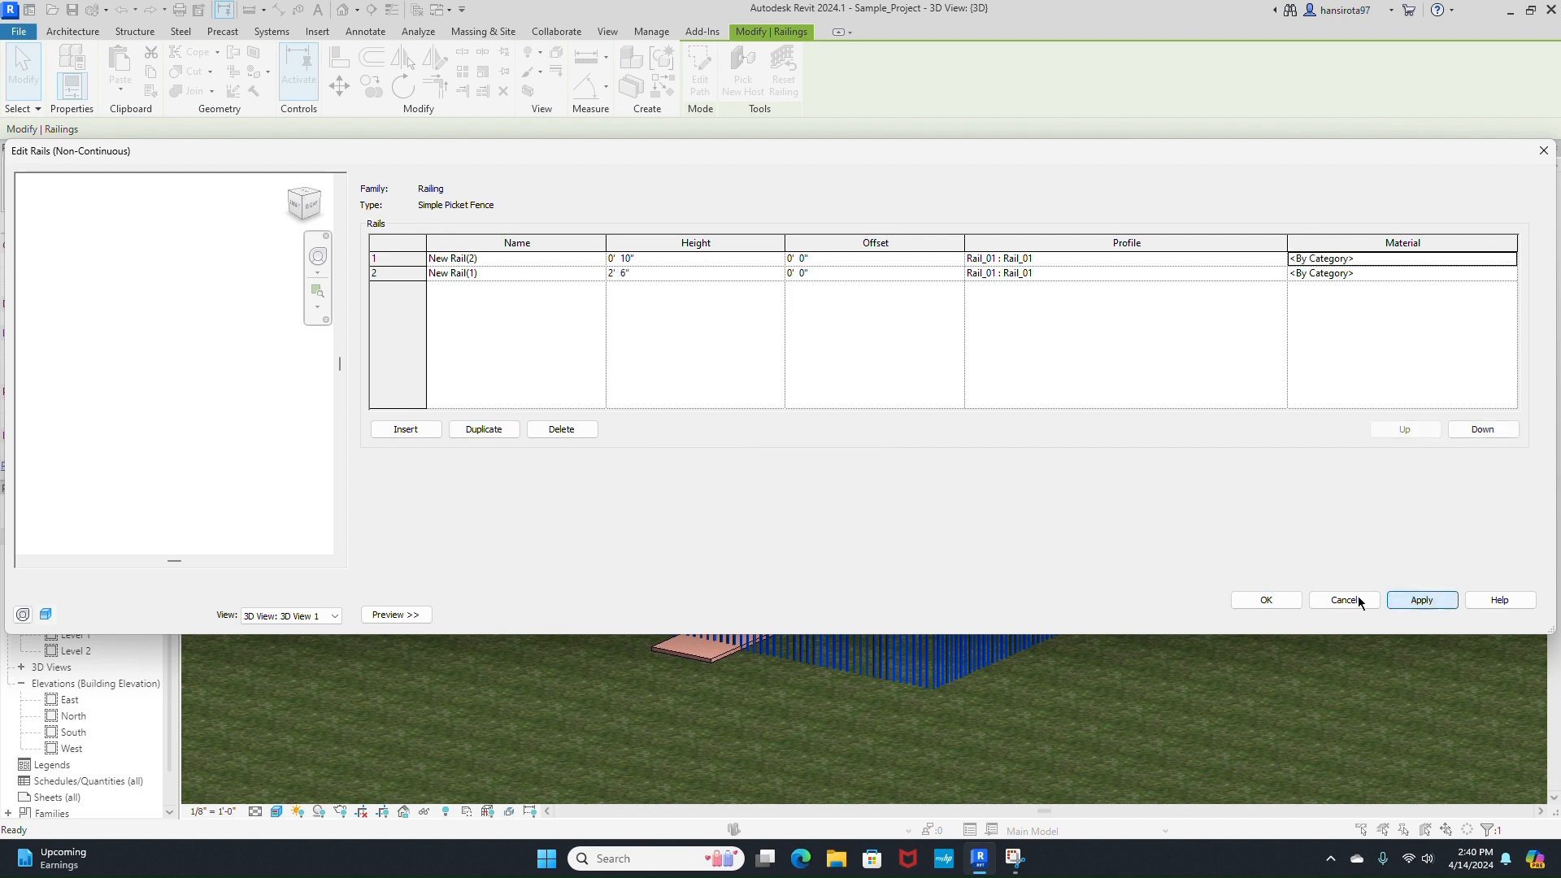
left_click(1266, 600)
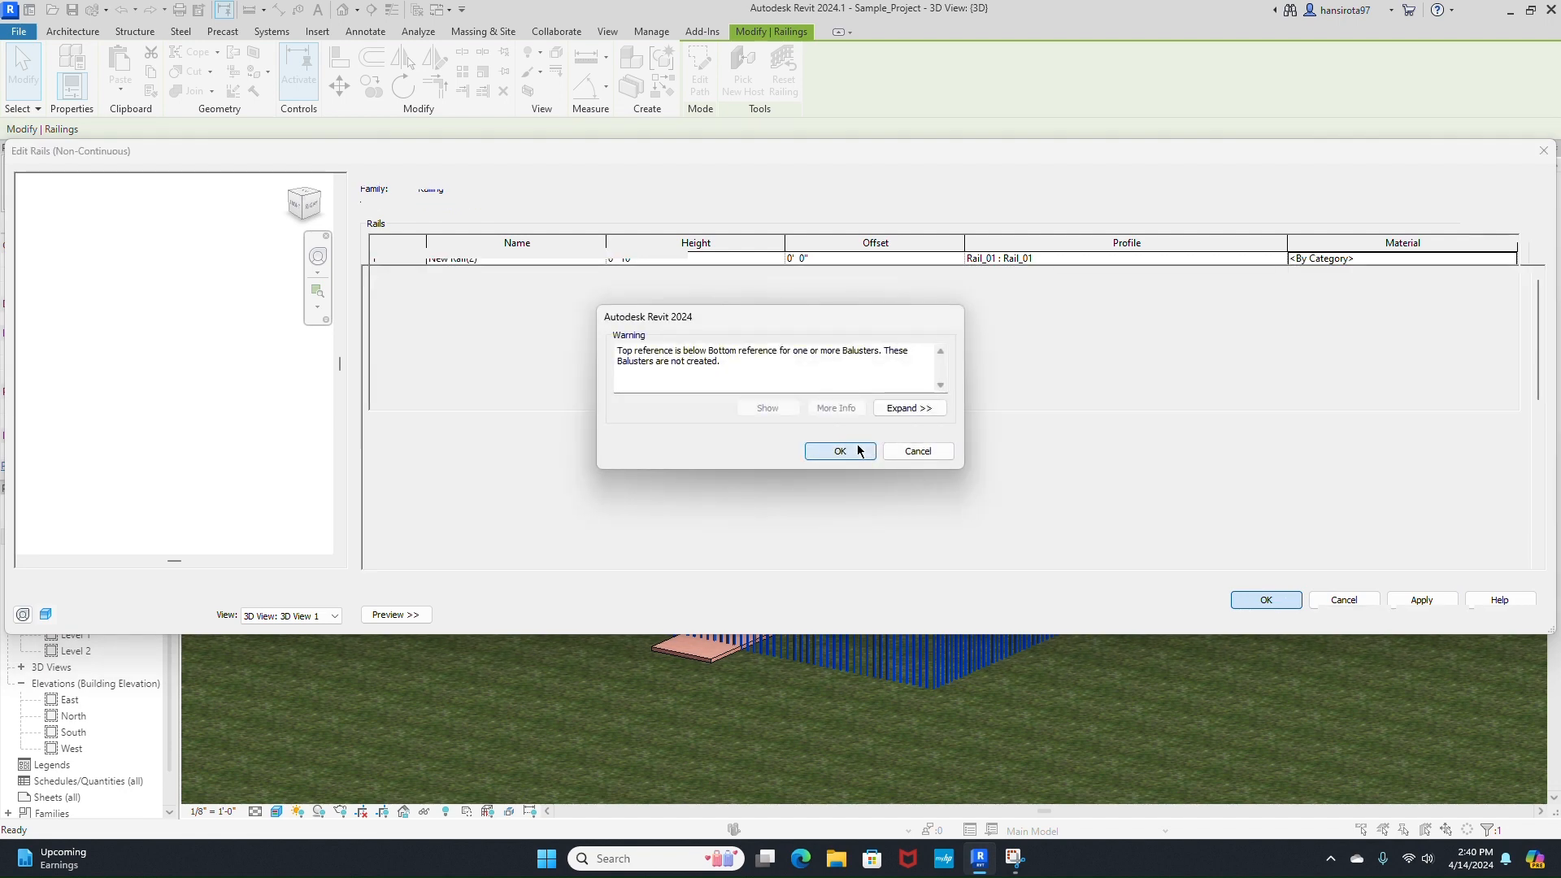
left_click(844, 452)
scroll(259, 380, "down", 2)
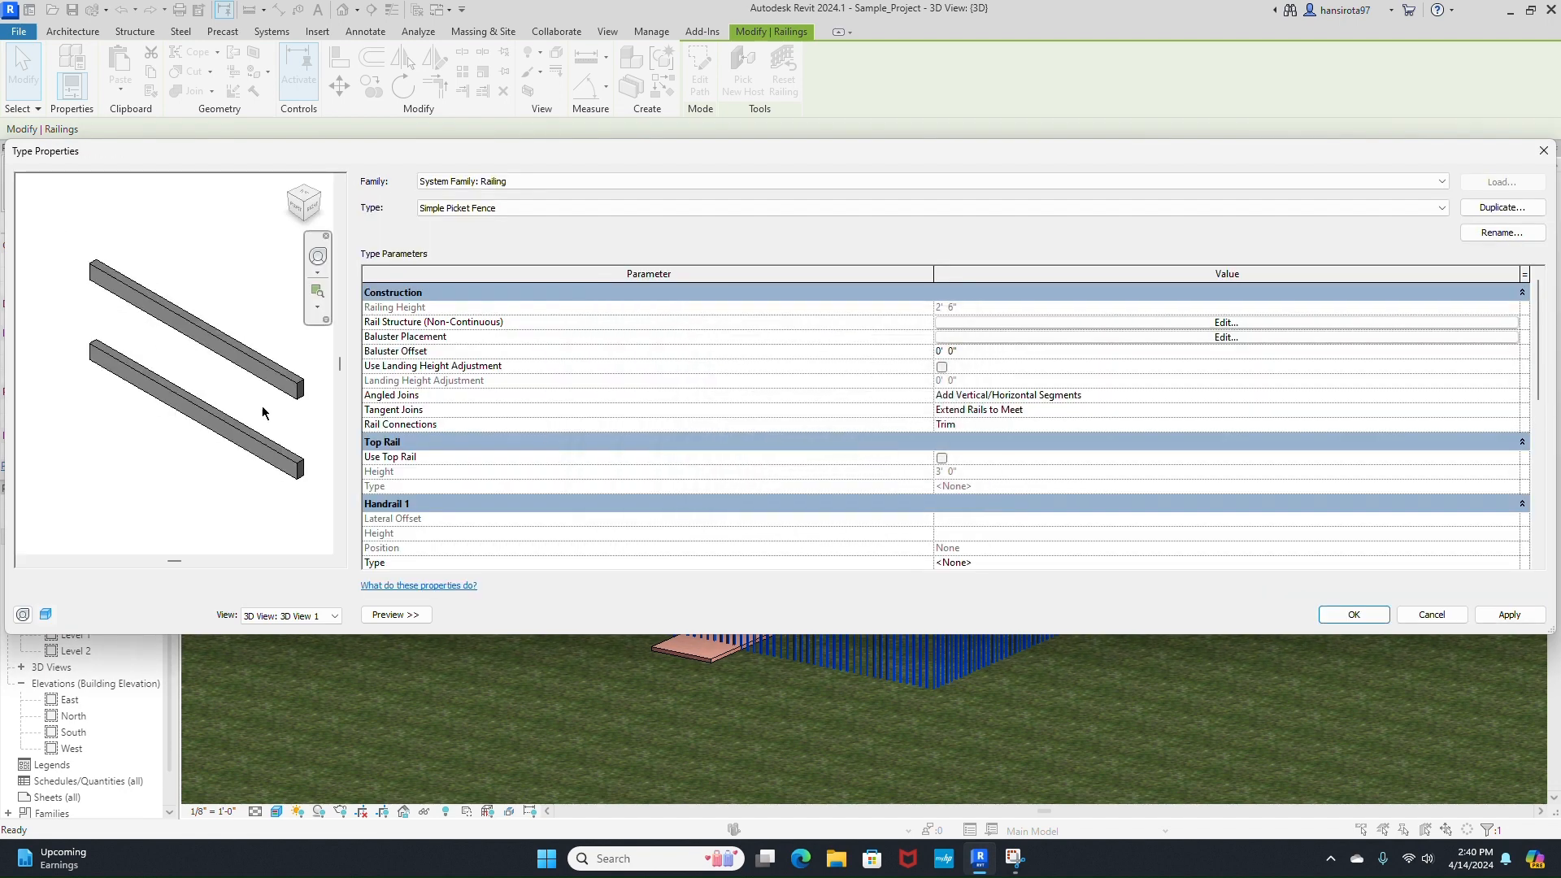
- In the baluster placement settings, assign the Baluster_01 family to the regular baluster
left_click(995, 338)
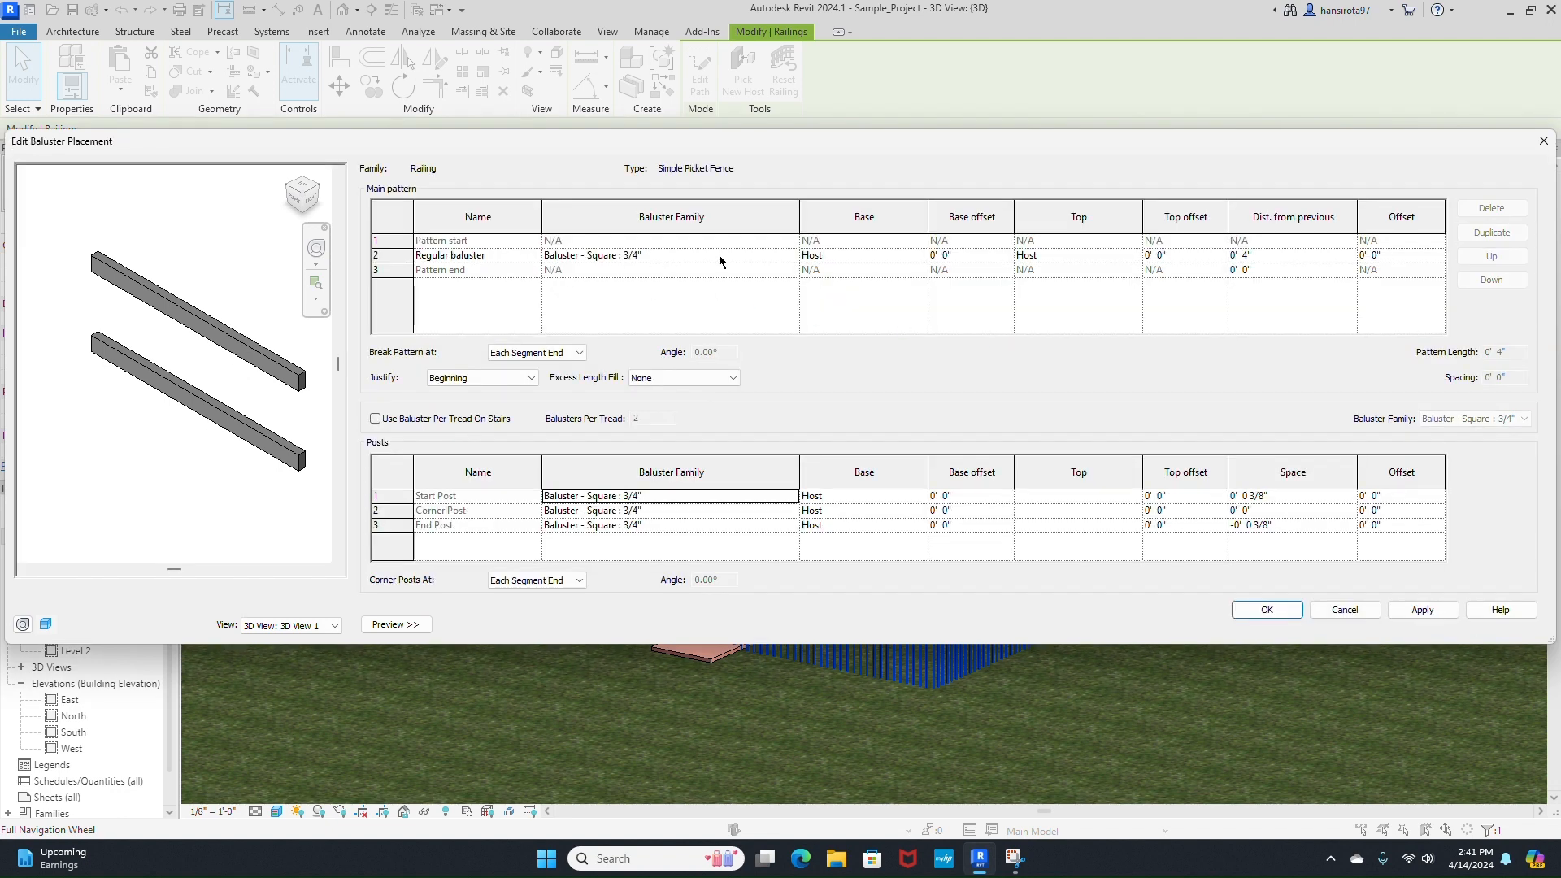
left_click(762, 257)
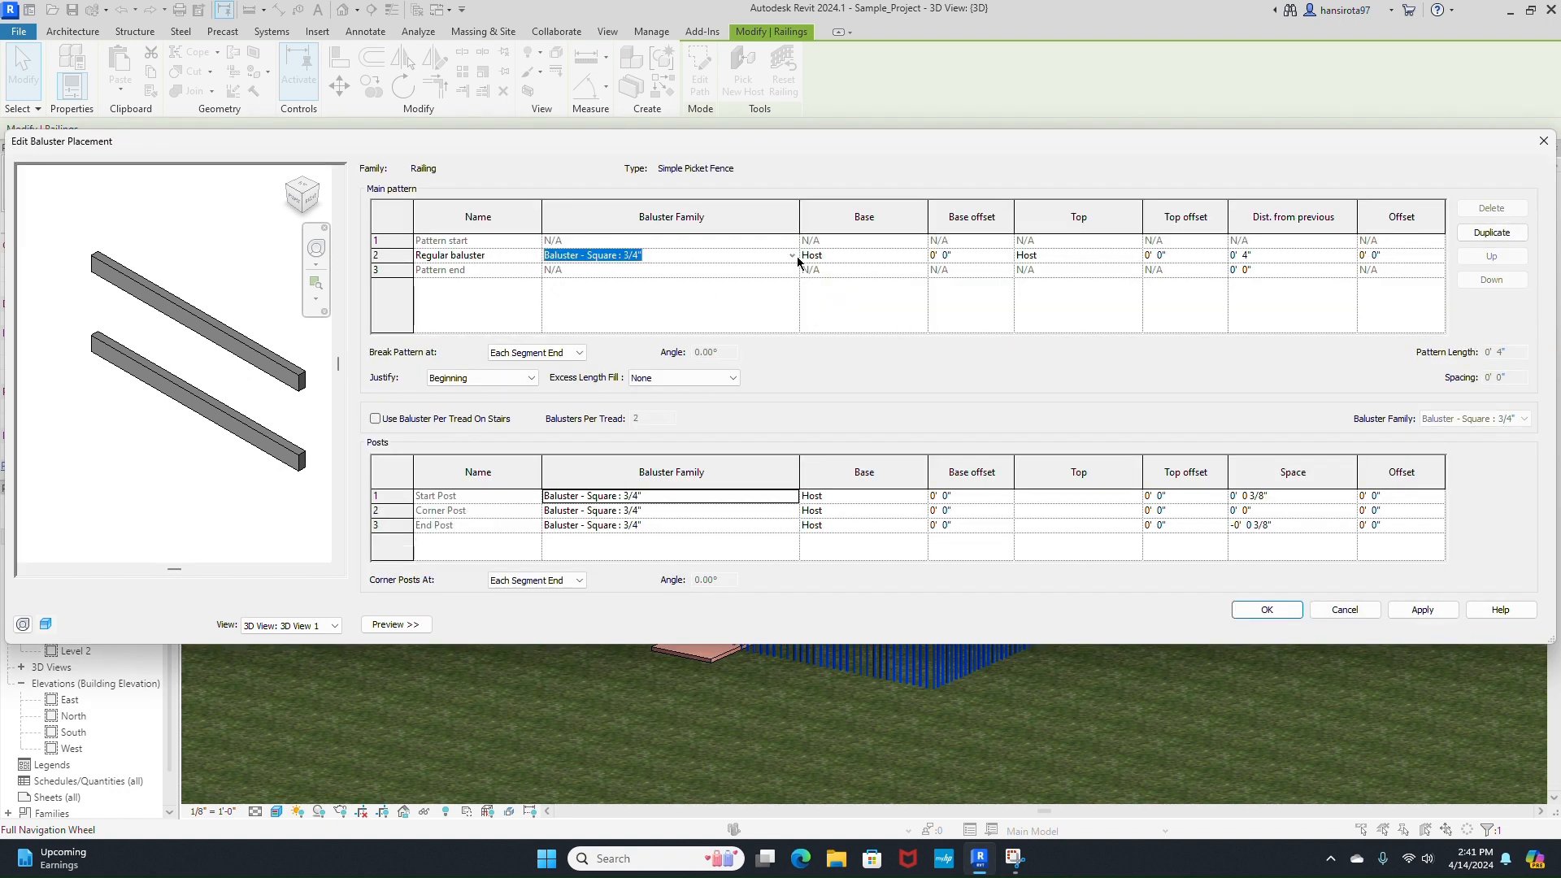
left_click(792, 255)
scroll(746, 326, "down", 5)
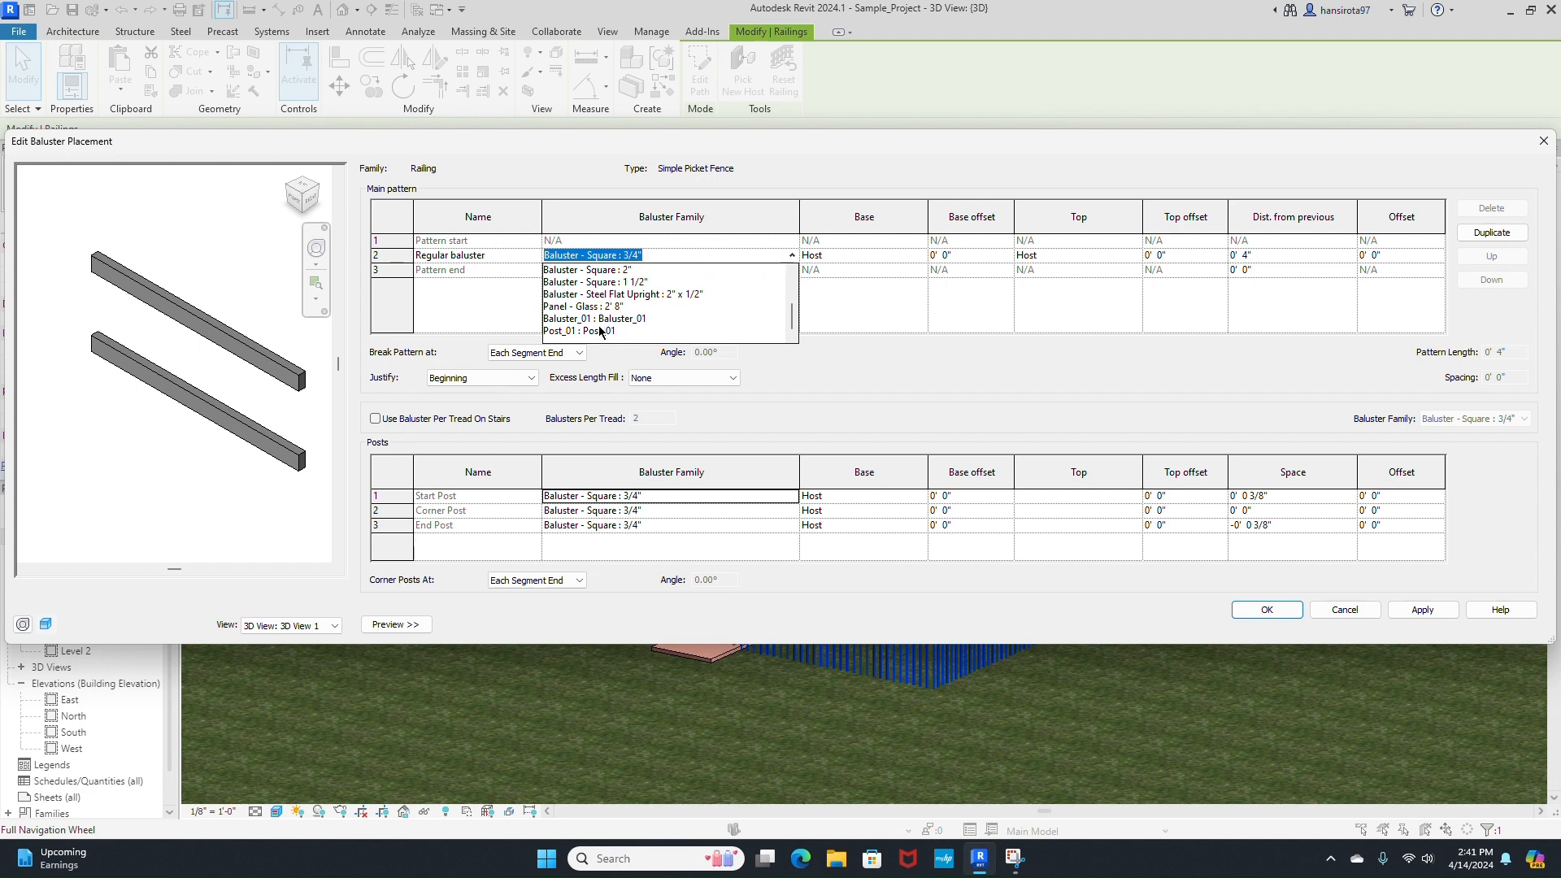
left_click(604, 319)
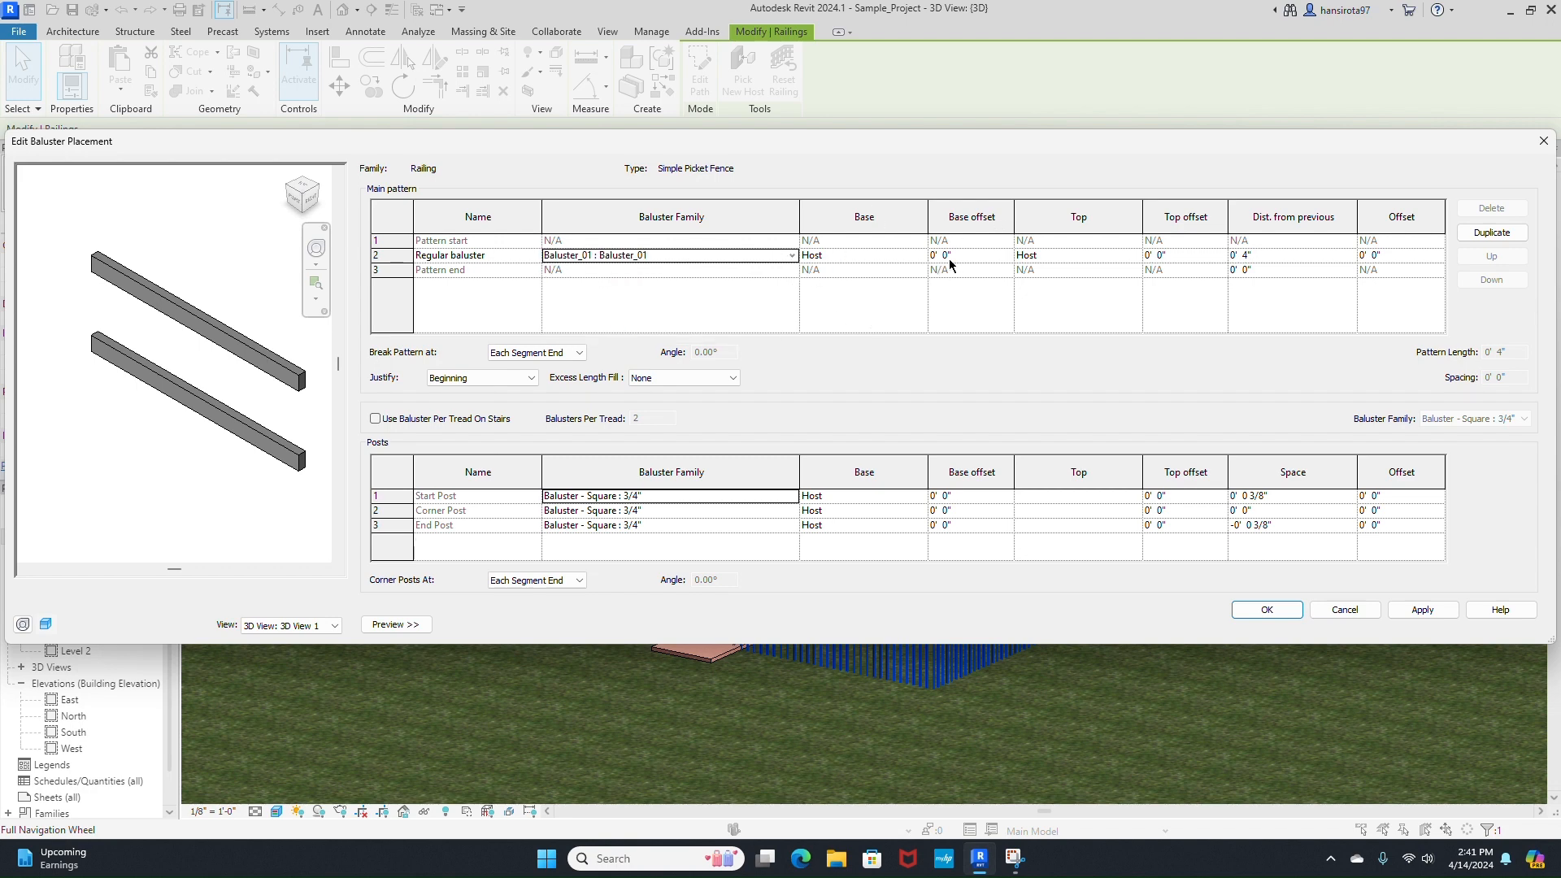
- Set the regular baluster's top offset to 2' 8" and its distance from previous to 9", and apply the changes
left_click(1188, 257)
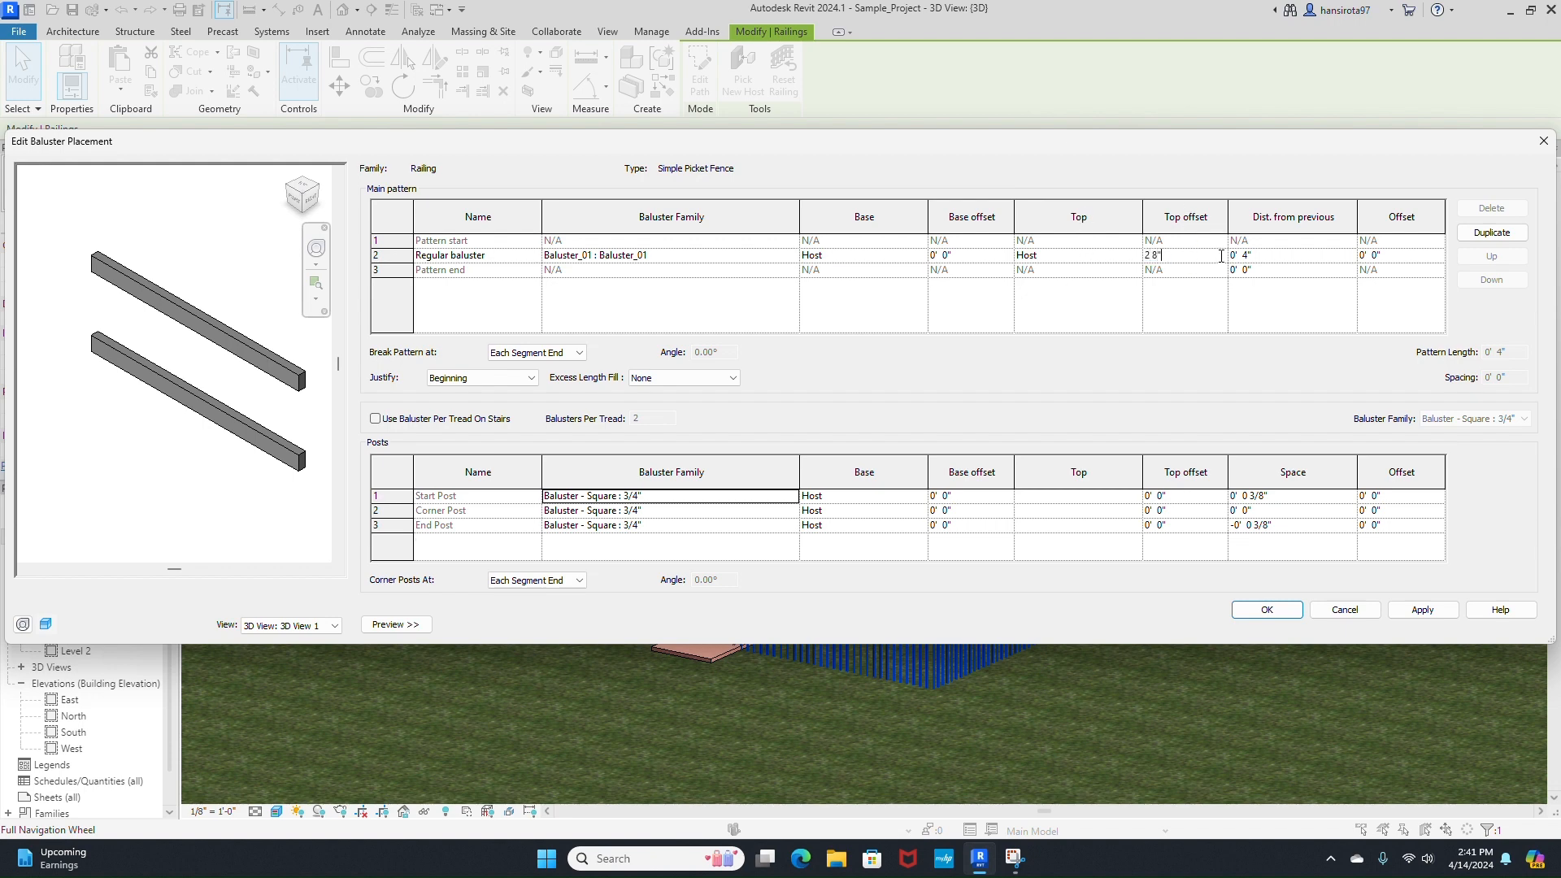
left_click(1275, 257)
left_click(1423, 610)
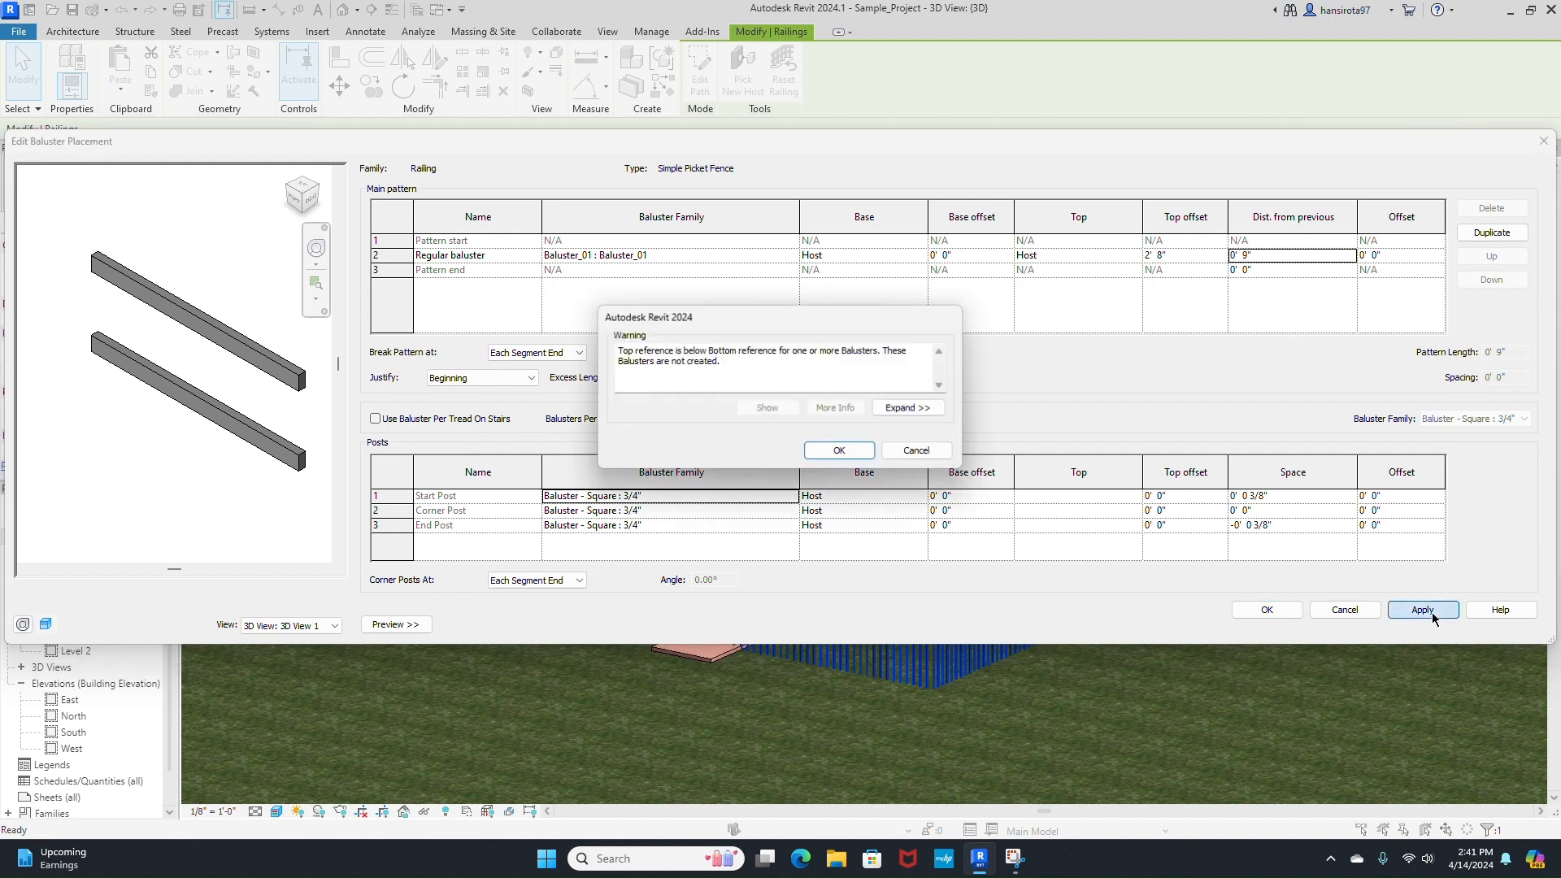
left_click(829, 454)
- Set the baluster pattern's justification to Spread Pattern To Fit and apply it
middle_click_drag(203, 390, 261, 426, "shift")
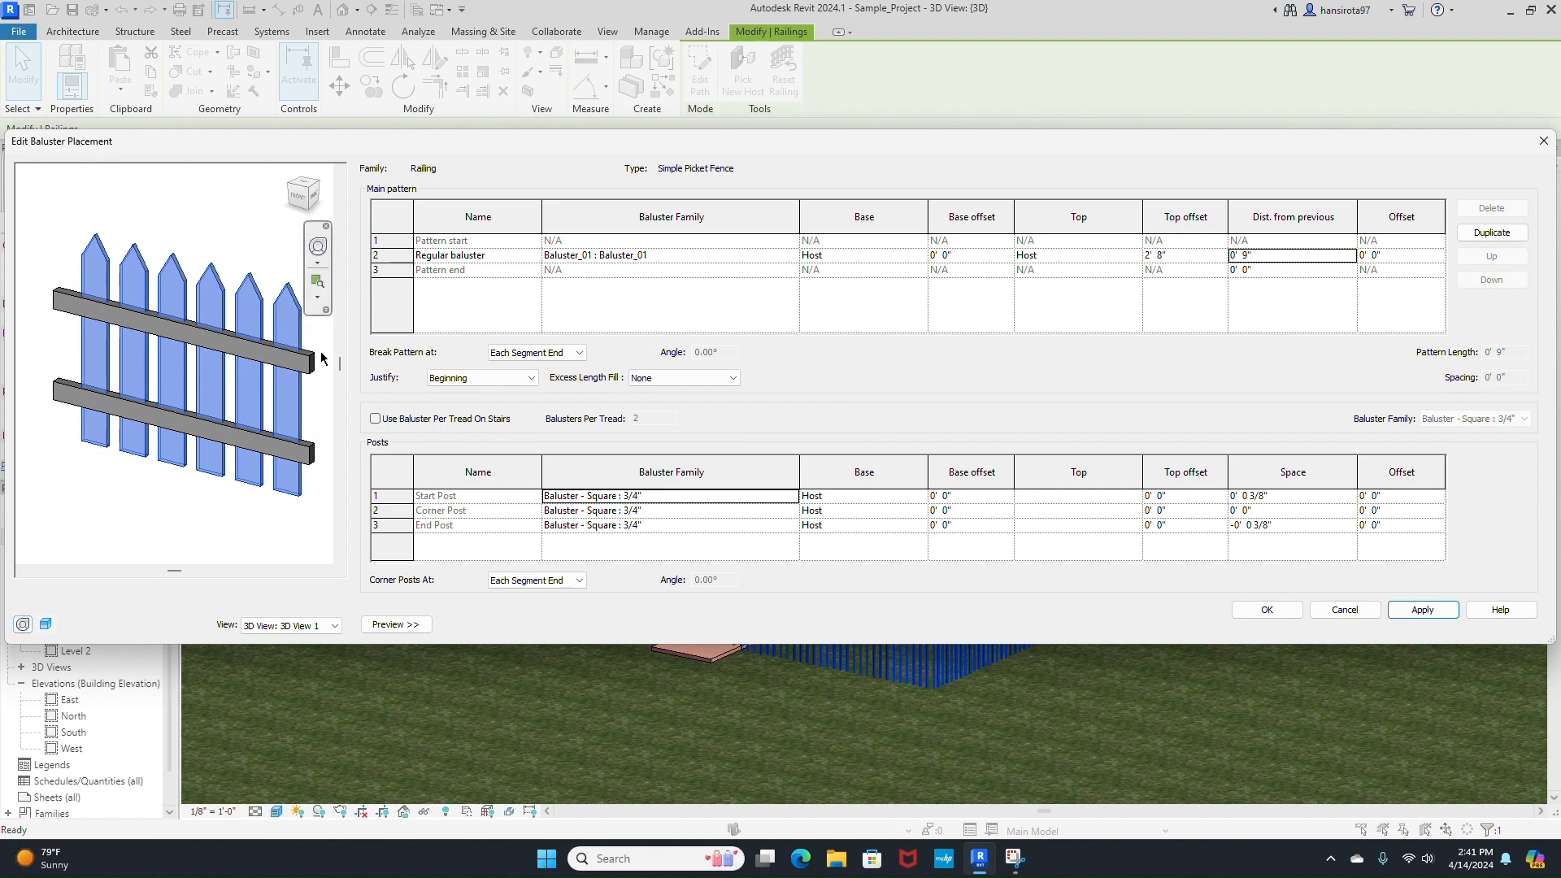
scroll(175, 365, "down", 2)
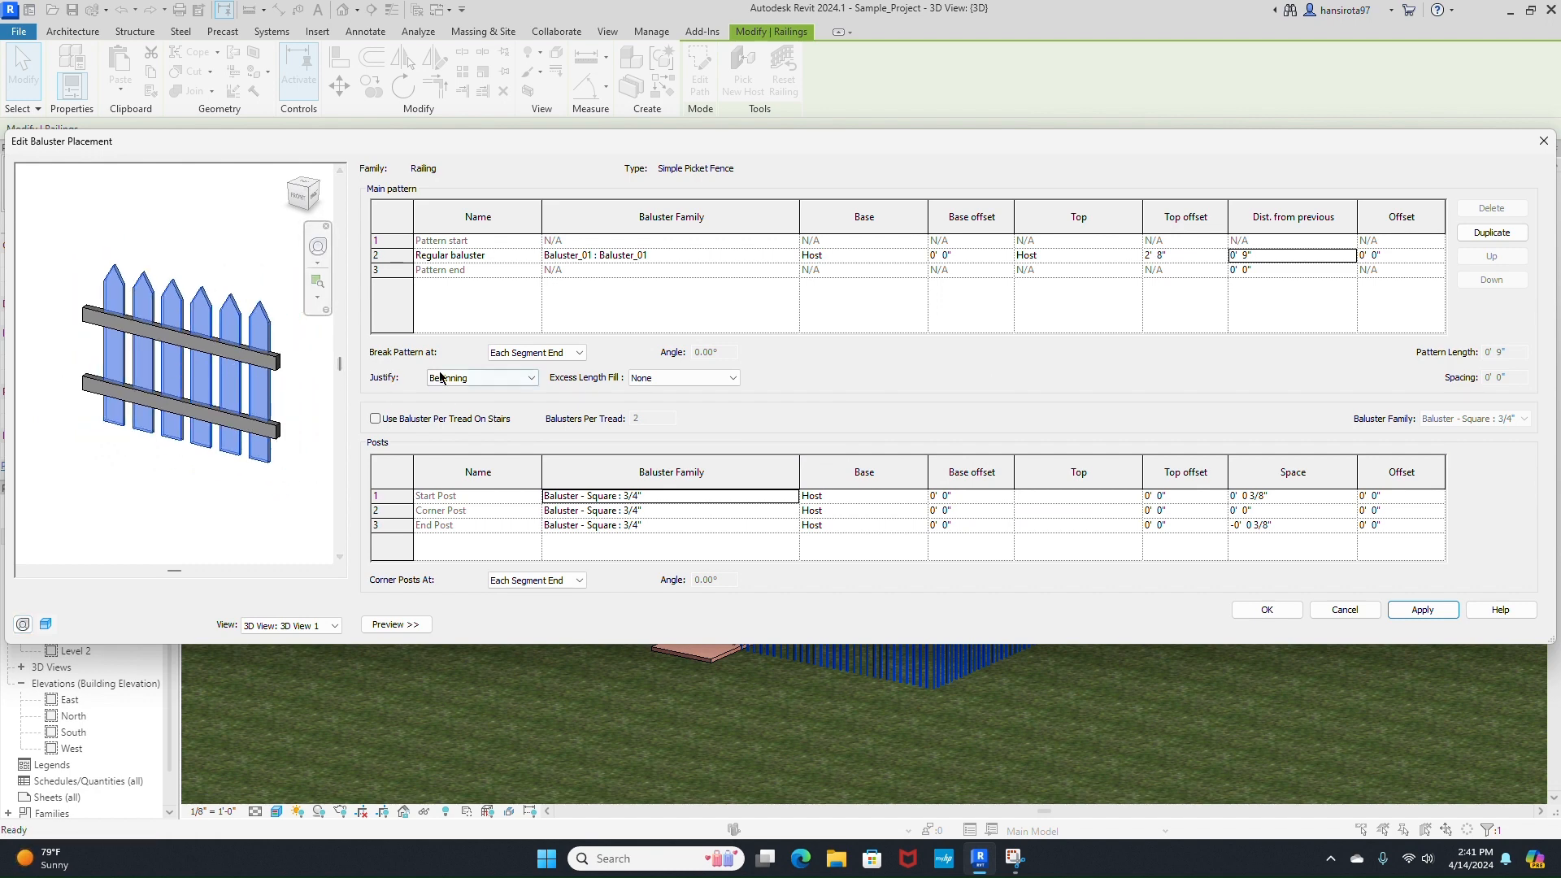
left_click(488, 378)
left_click(488, 428)
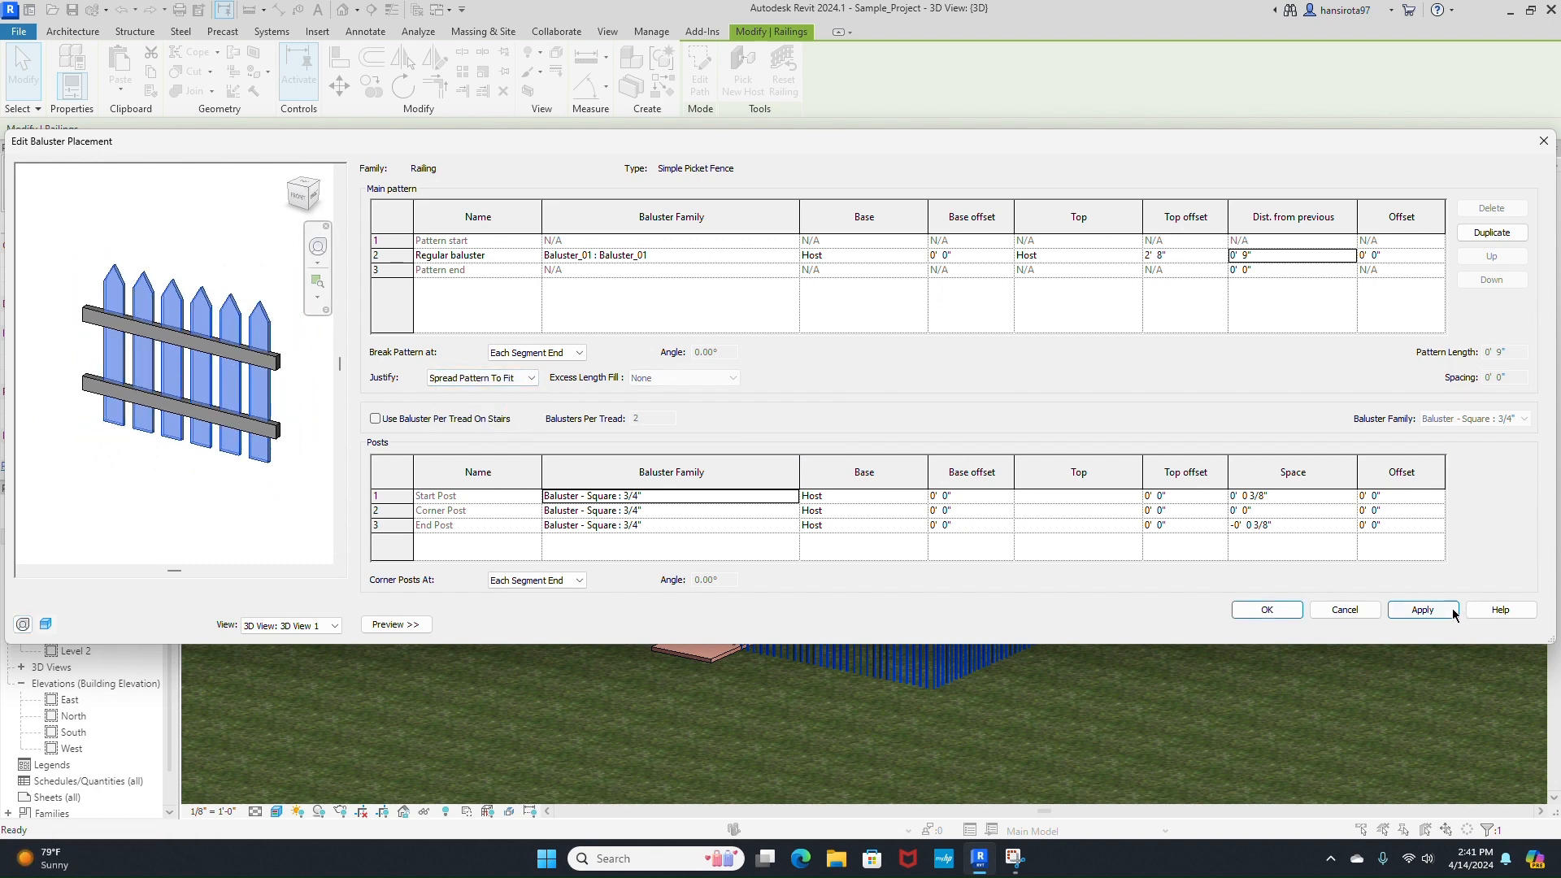
left_click(1425, 610)
left_click(821, 449)
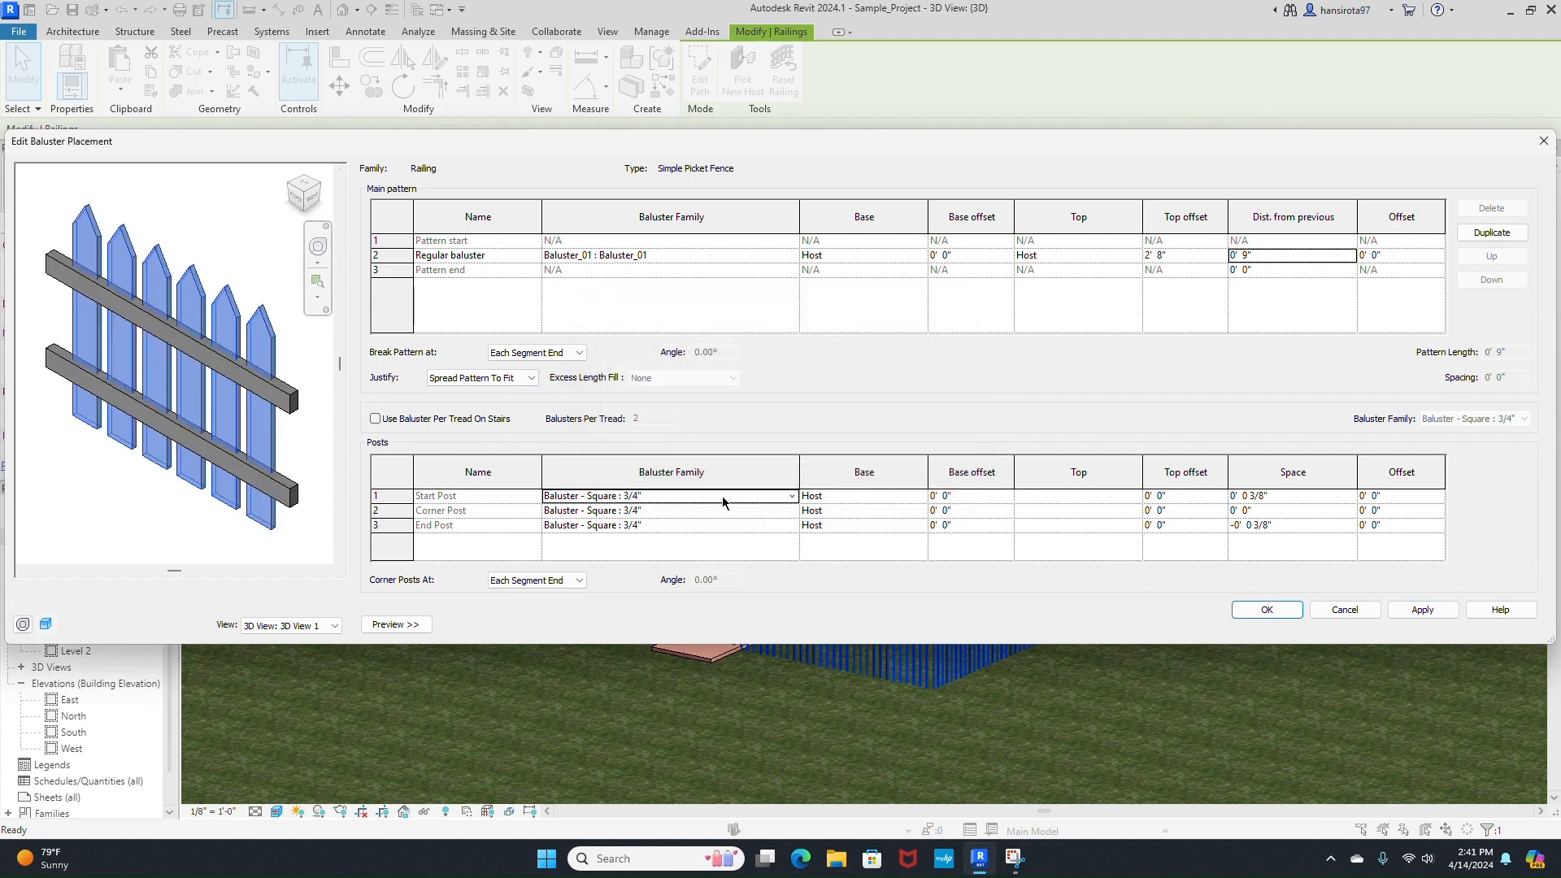
- Assign the Post_01 family to the start, corner and end posts of the Simple Picket Fence
left_click(789, 499)
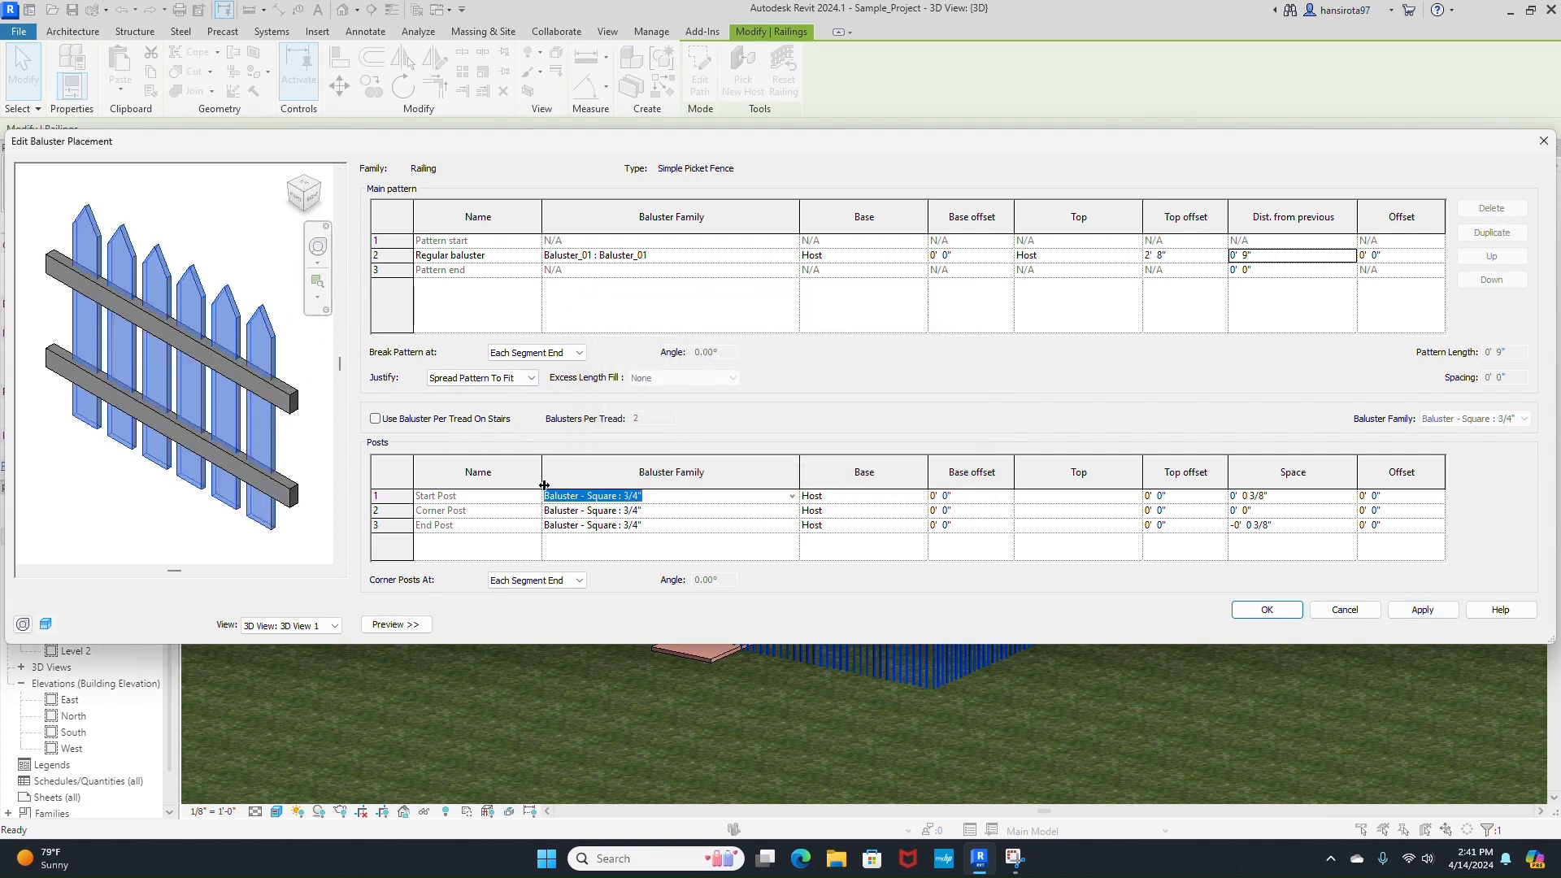
left_click(793, 497)
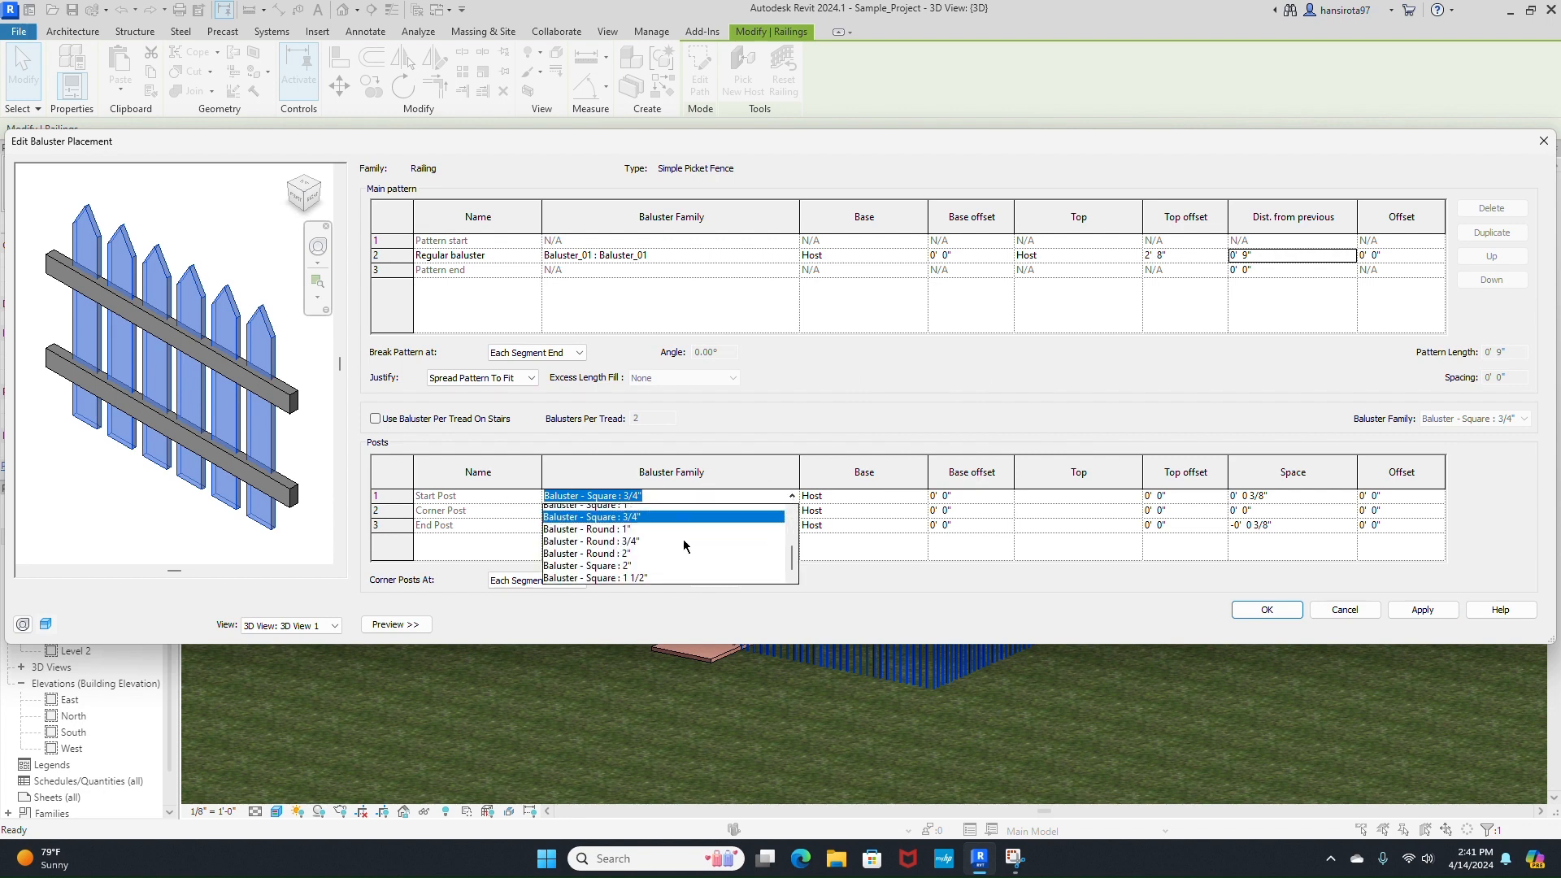
left_click(598, 570)
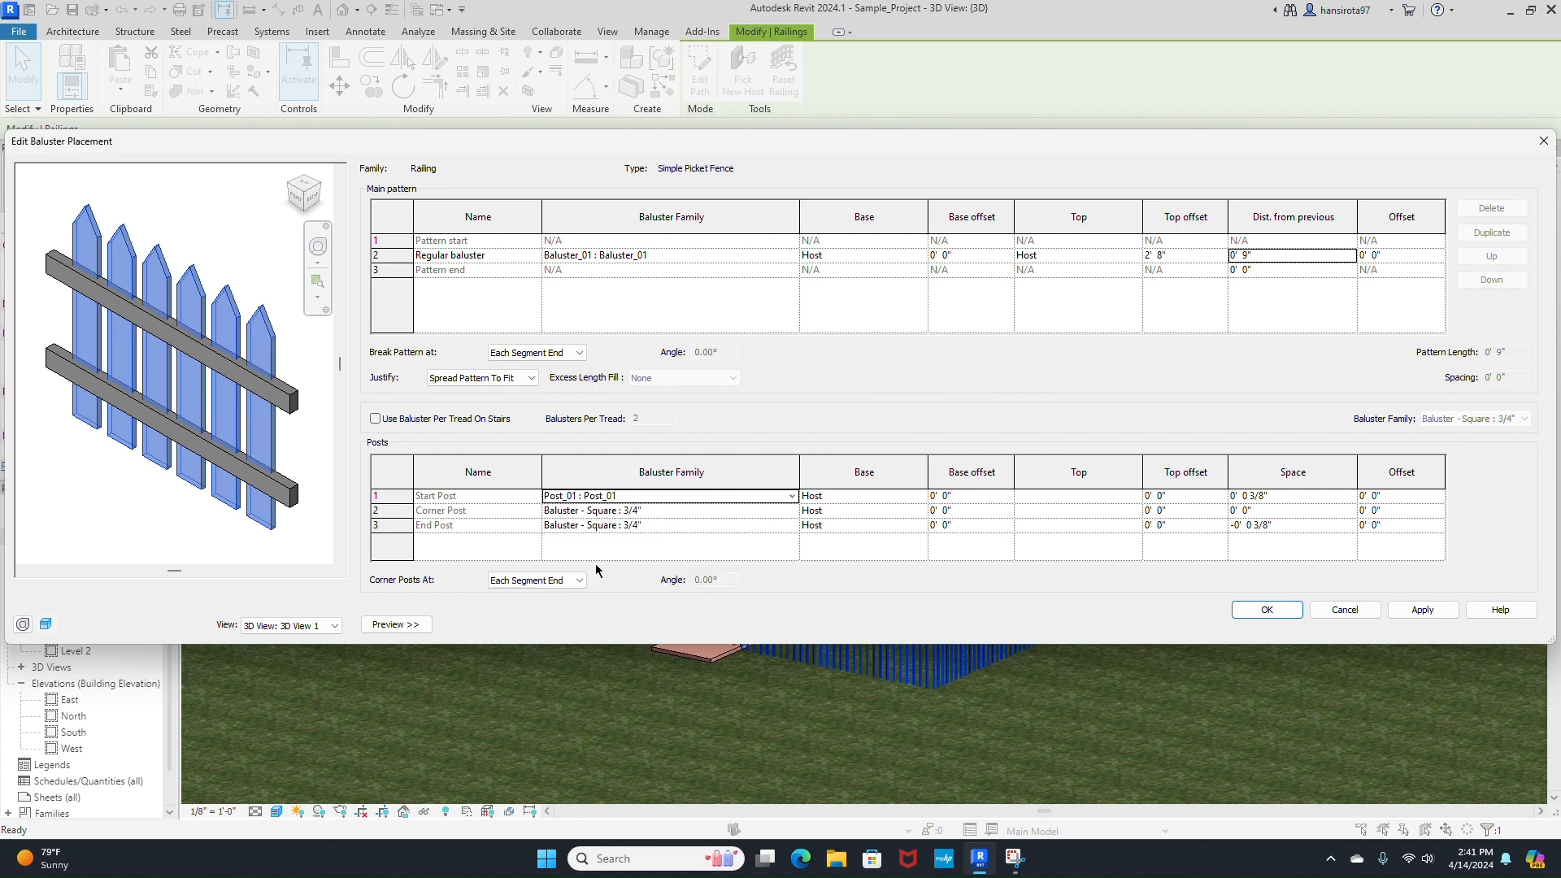
left_click(673, 517)
left_click(792, 511)
scroll(667, 569, "down", 3)
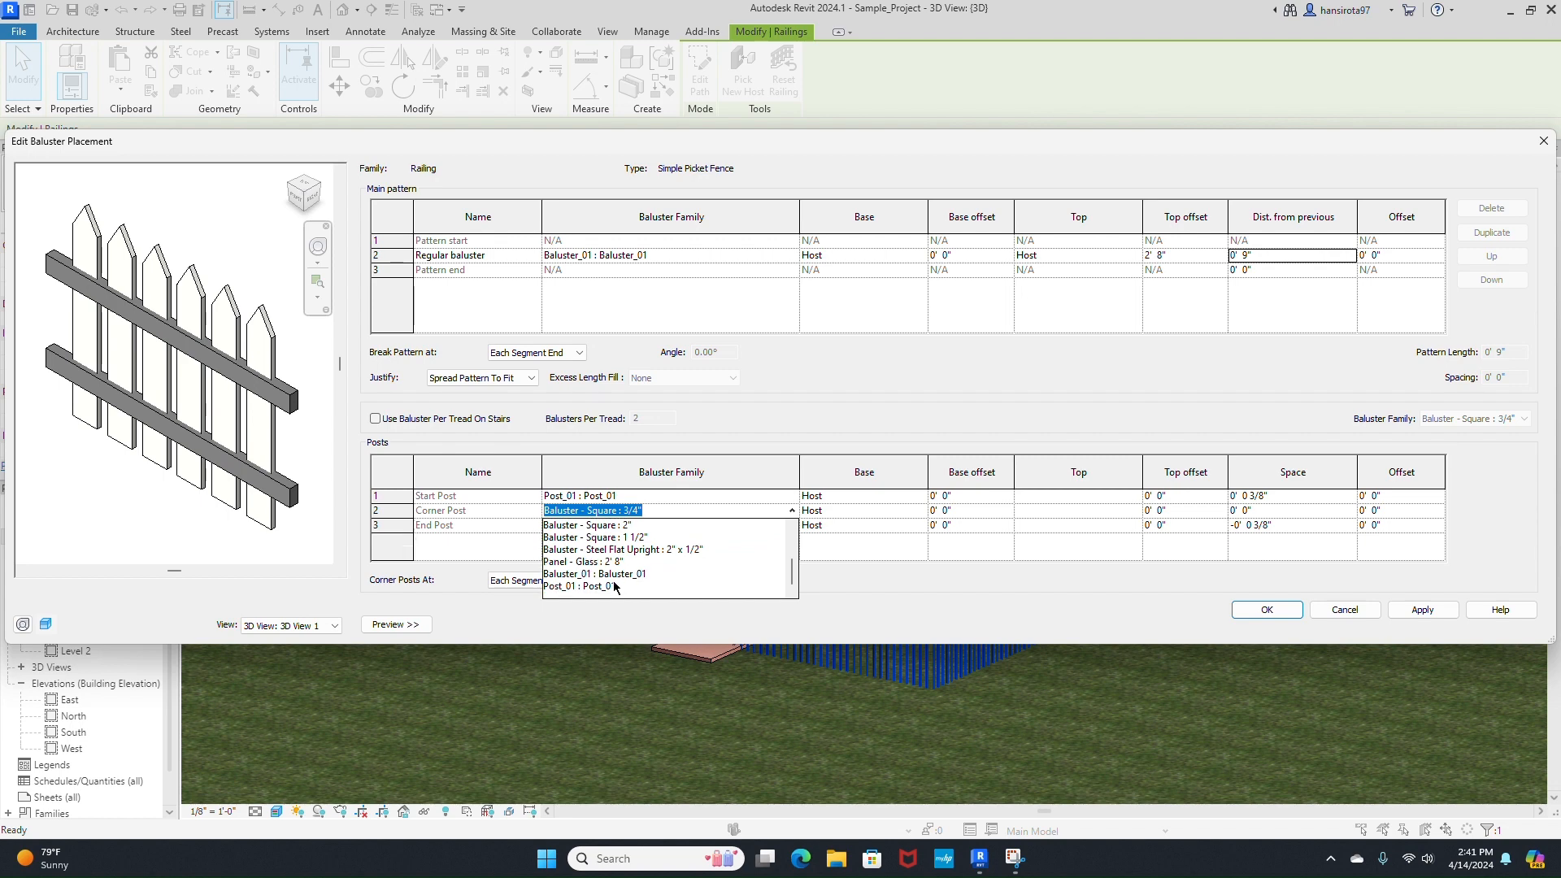
left_click(602, 586)
left_click(782, 525)
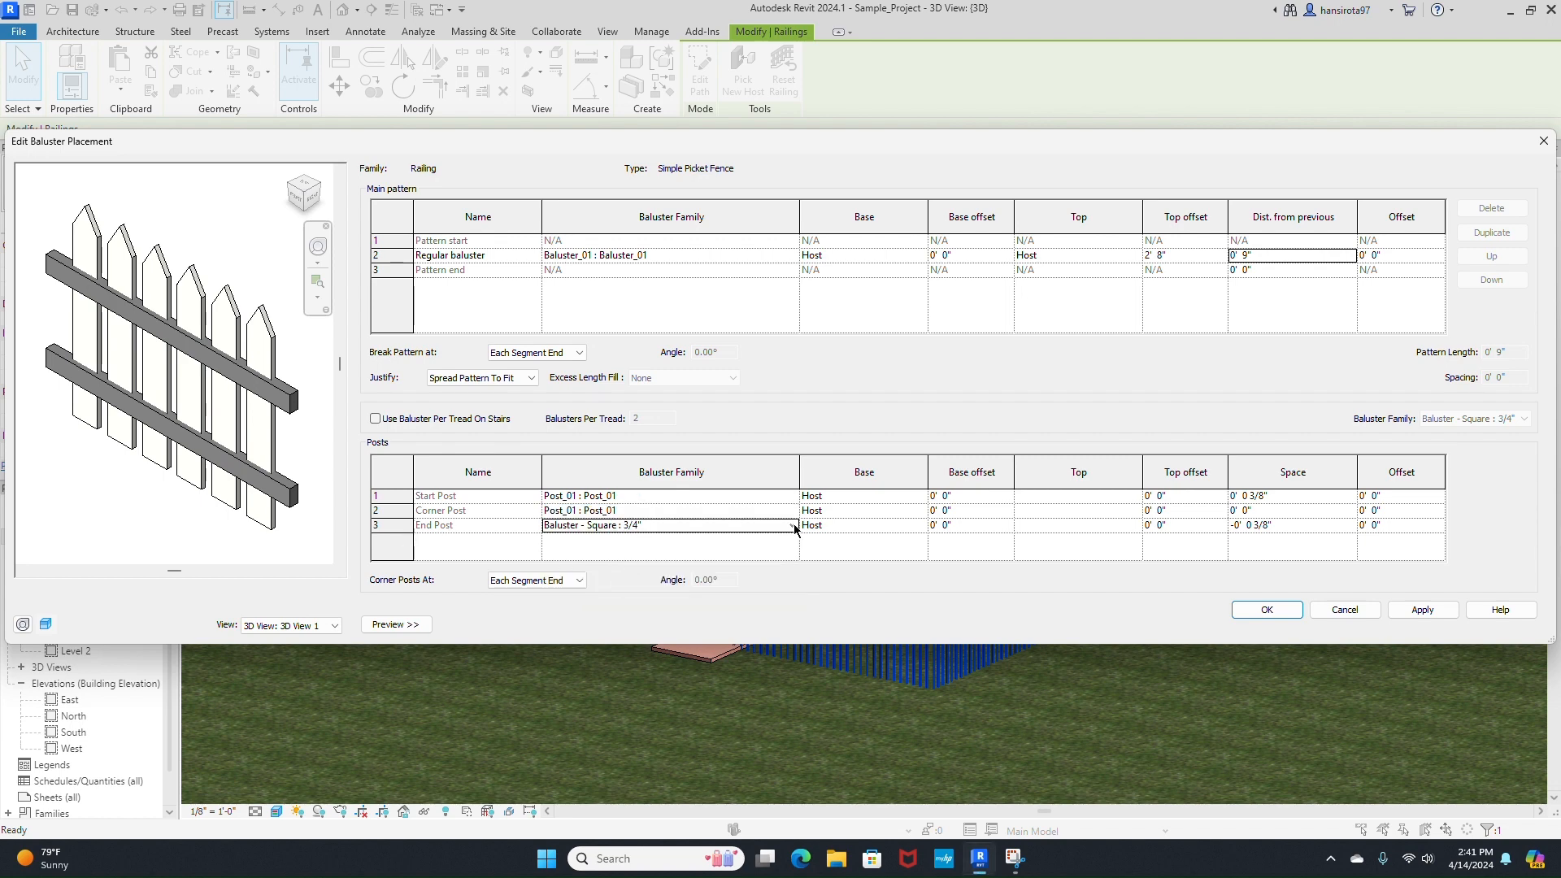
left_click(792, 525)
scroll(650, 574, "down", 3)
left_click(633, 605)
- Set all three posts' top offset to 2' 8" and their space to 0' 0", and confirm the railing type changes
left_click(1194, 497)
type("2")
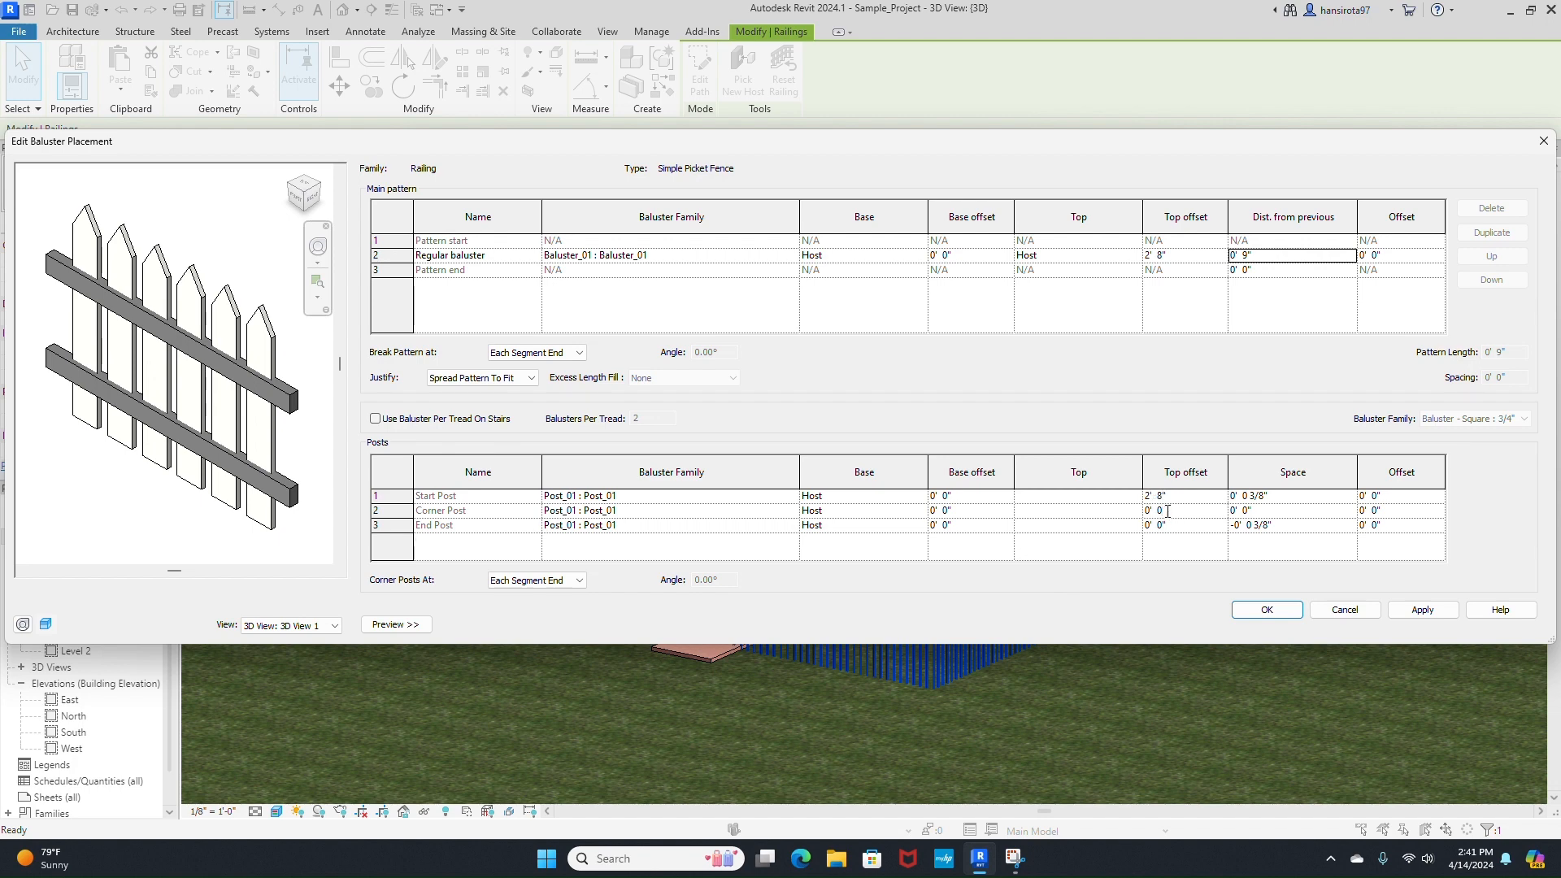
left_click(1169, 528)
type("2")
left_click(1429, 614)
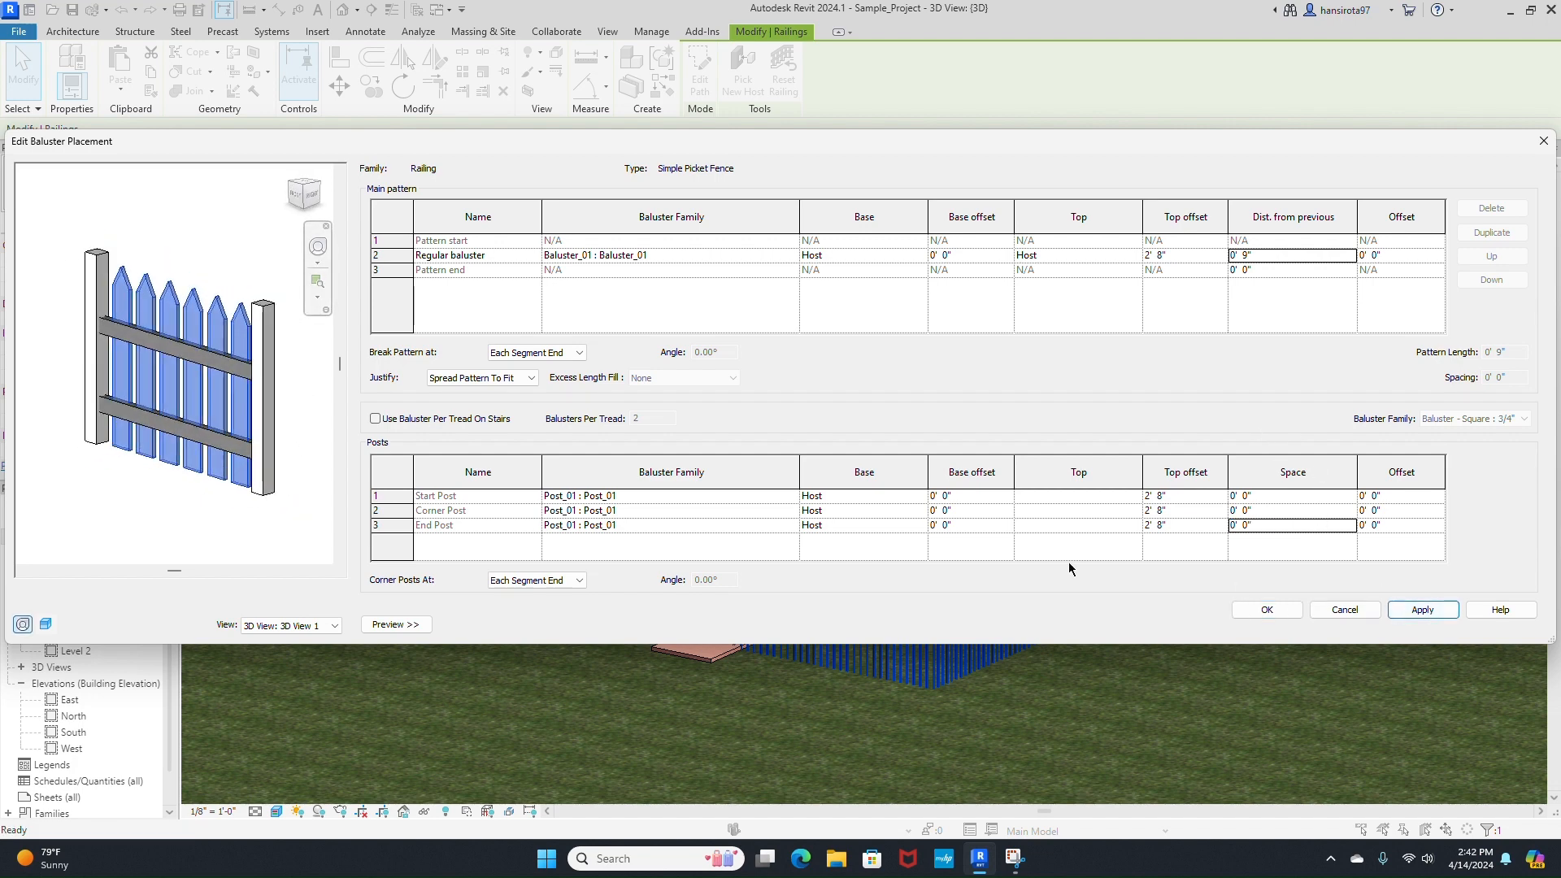
left_click(1288, 612)
left_click(1354, 614)
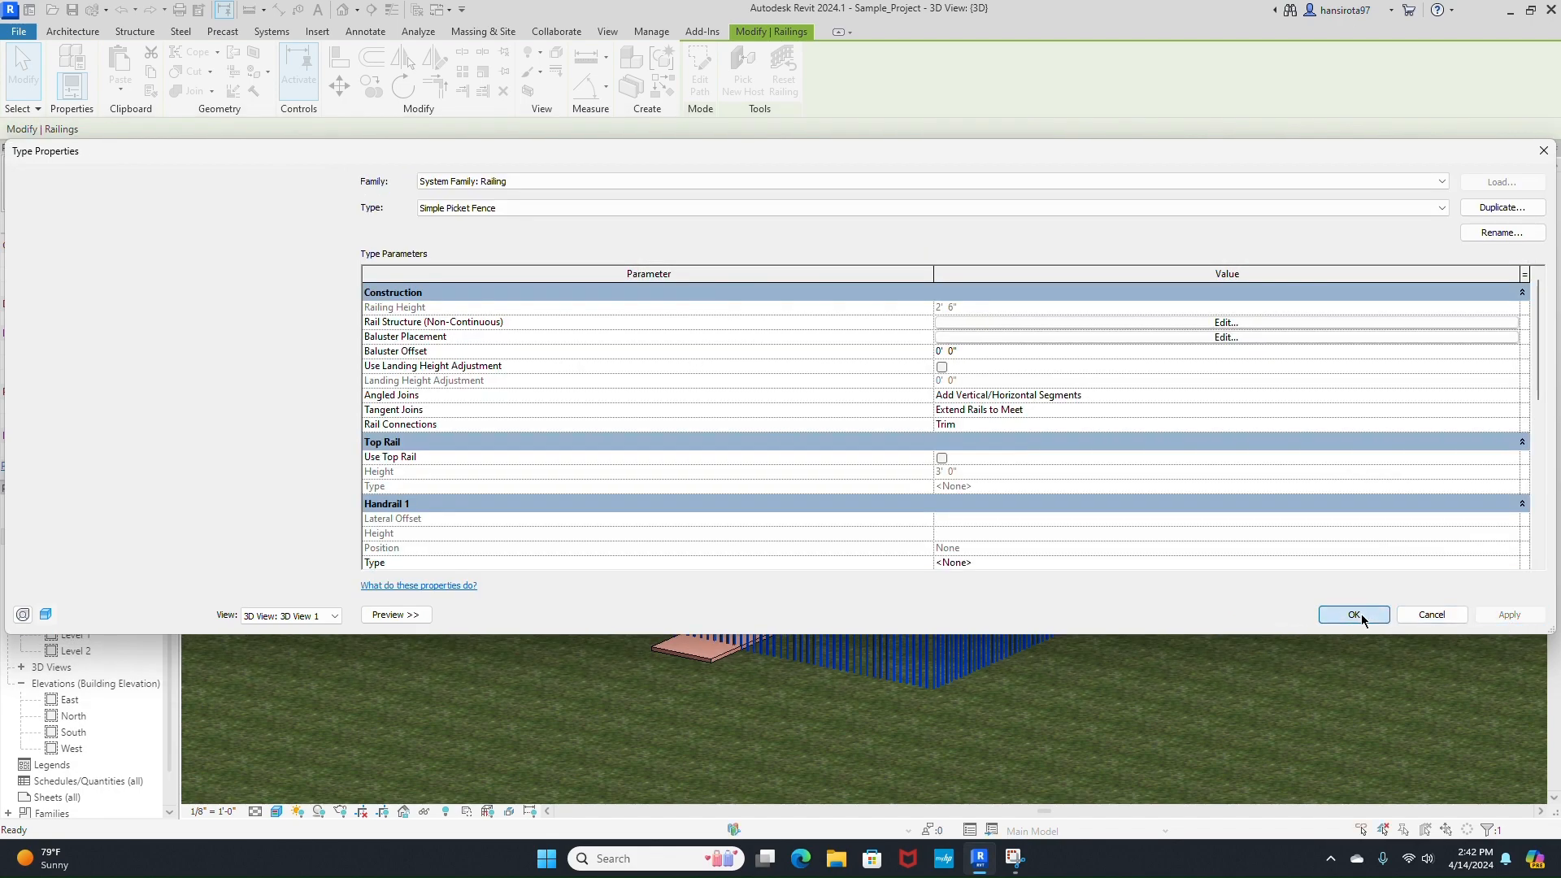
scroll(935, 704, "up", 5)
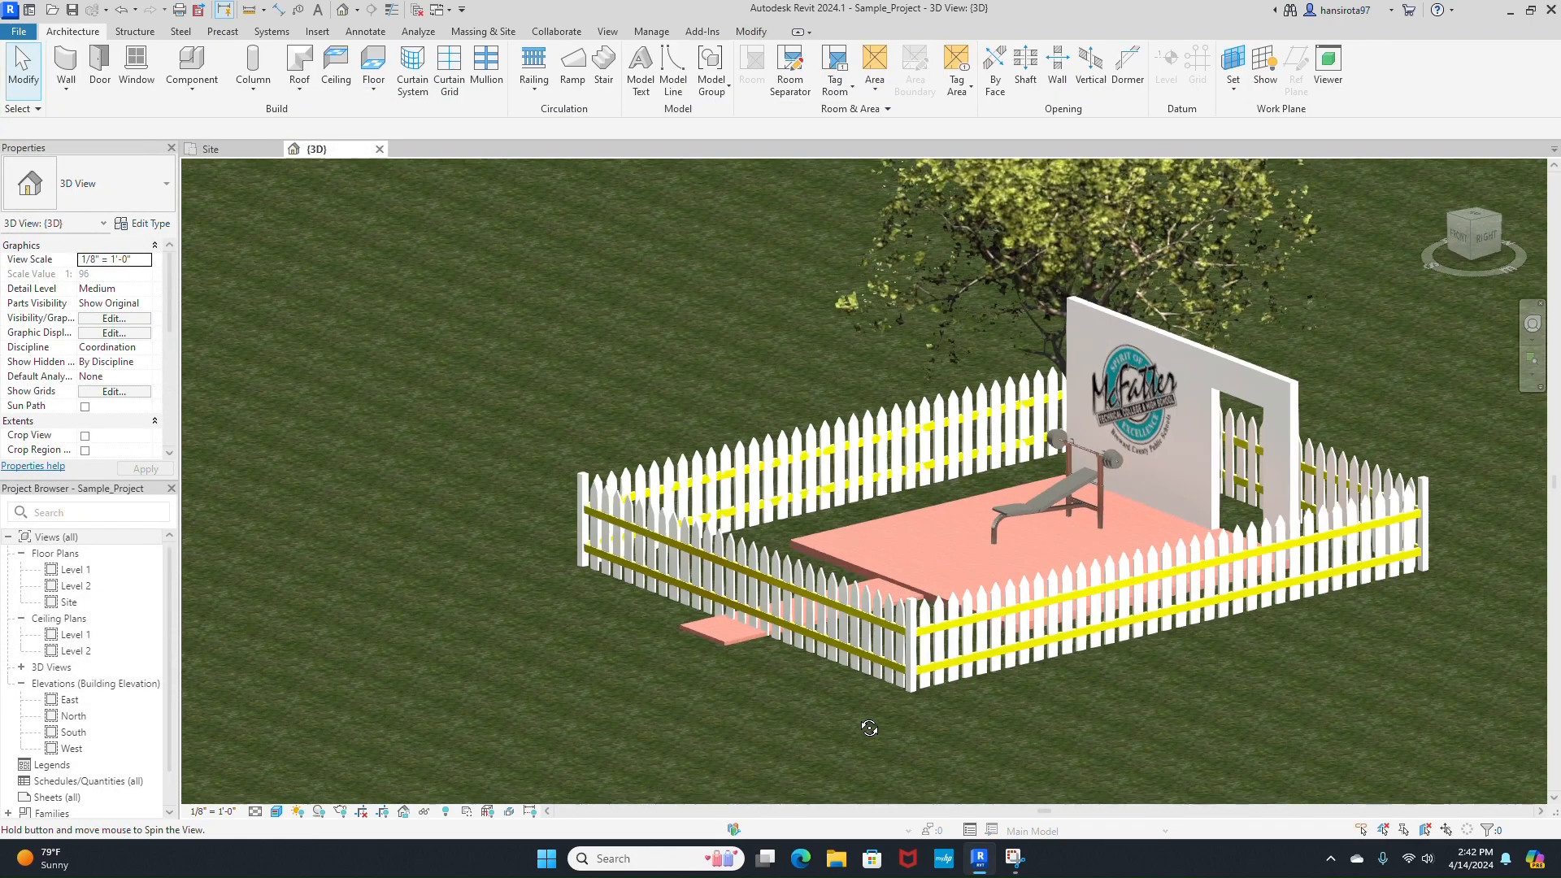
scroll(880, 692, "down", 5)
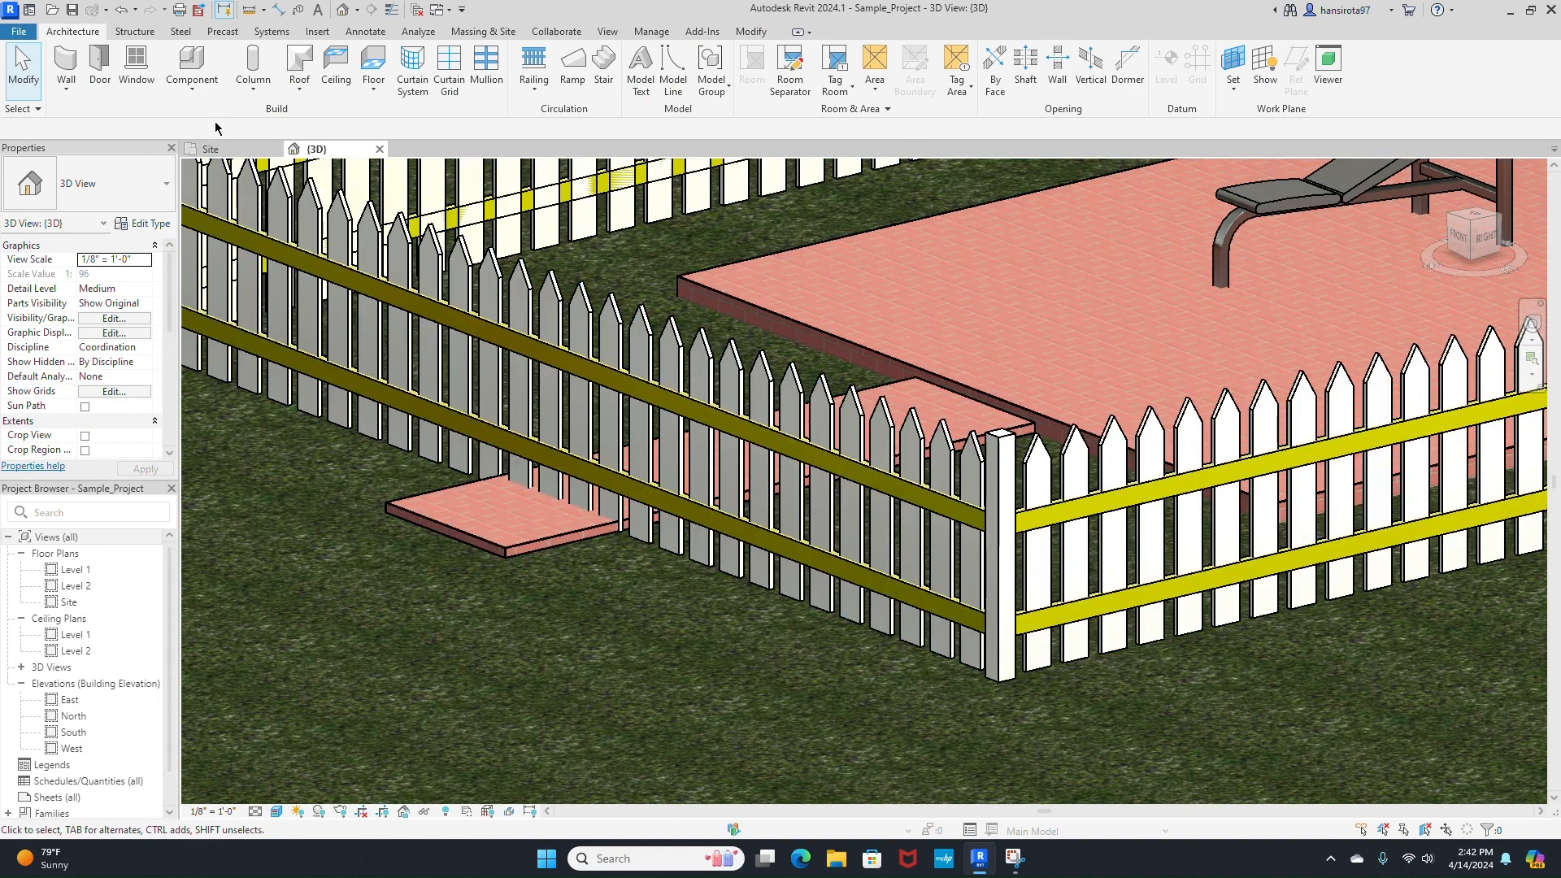
- In the Site plan, split the front fence on both sides of the walkway and delete the segment across it
left_click(213, 149)
key("s")
key("l")
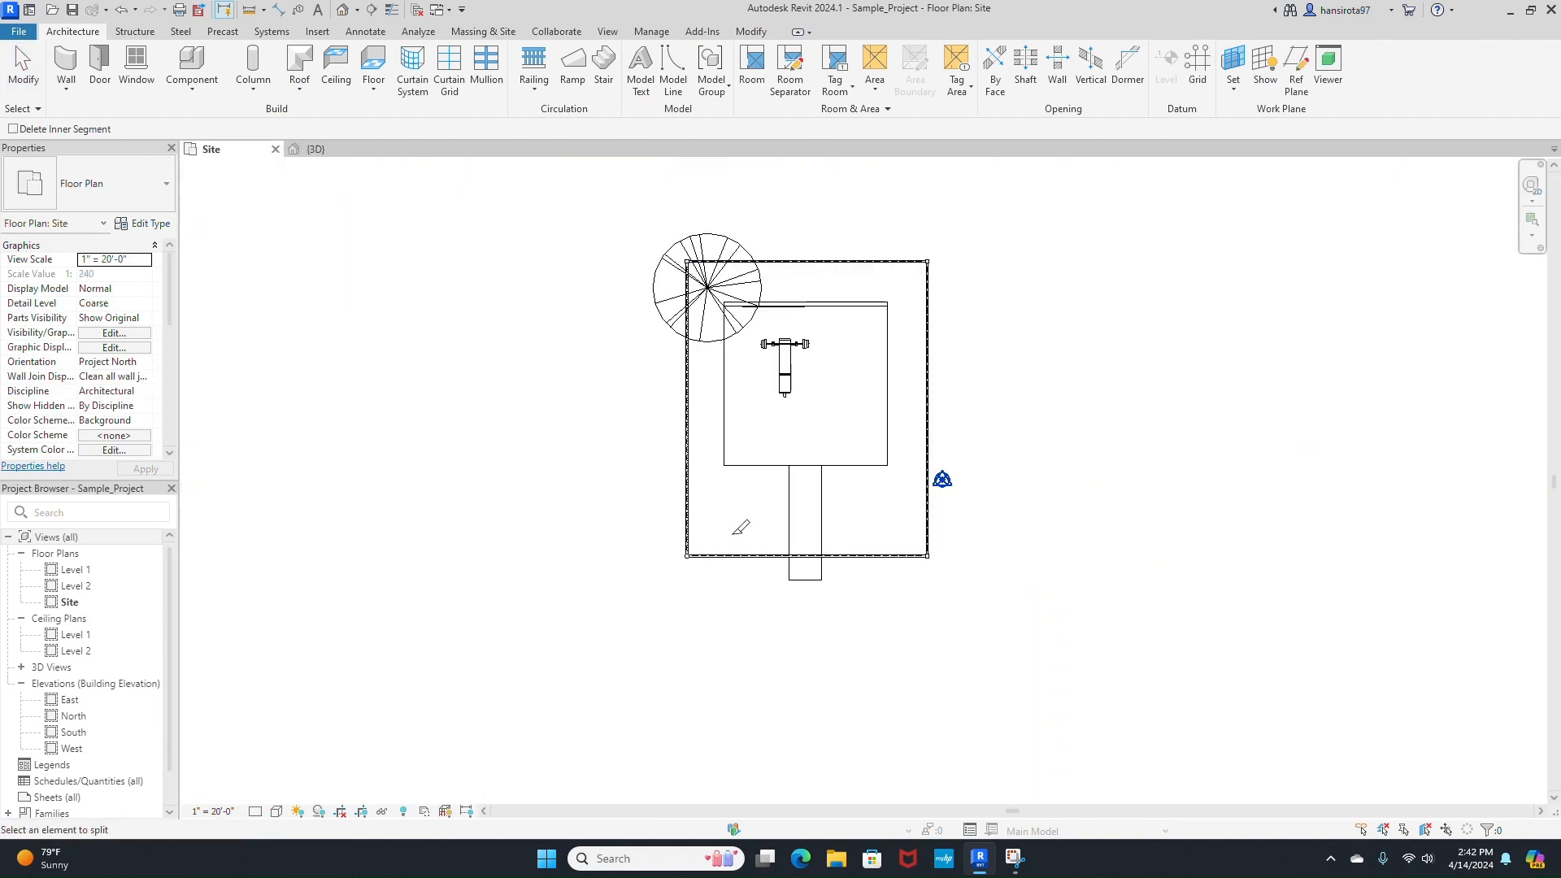
scroll(740, 549, "up", 3)
scroll(815, 558, "up", 3)
left_click(813, 562)
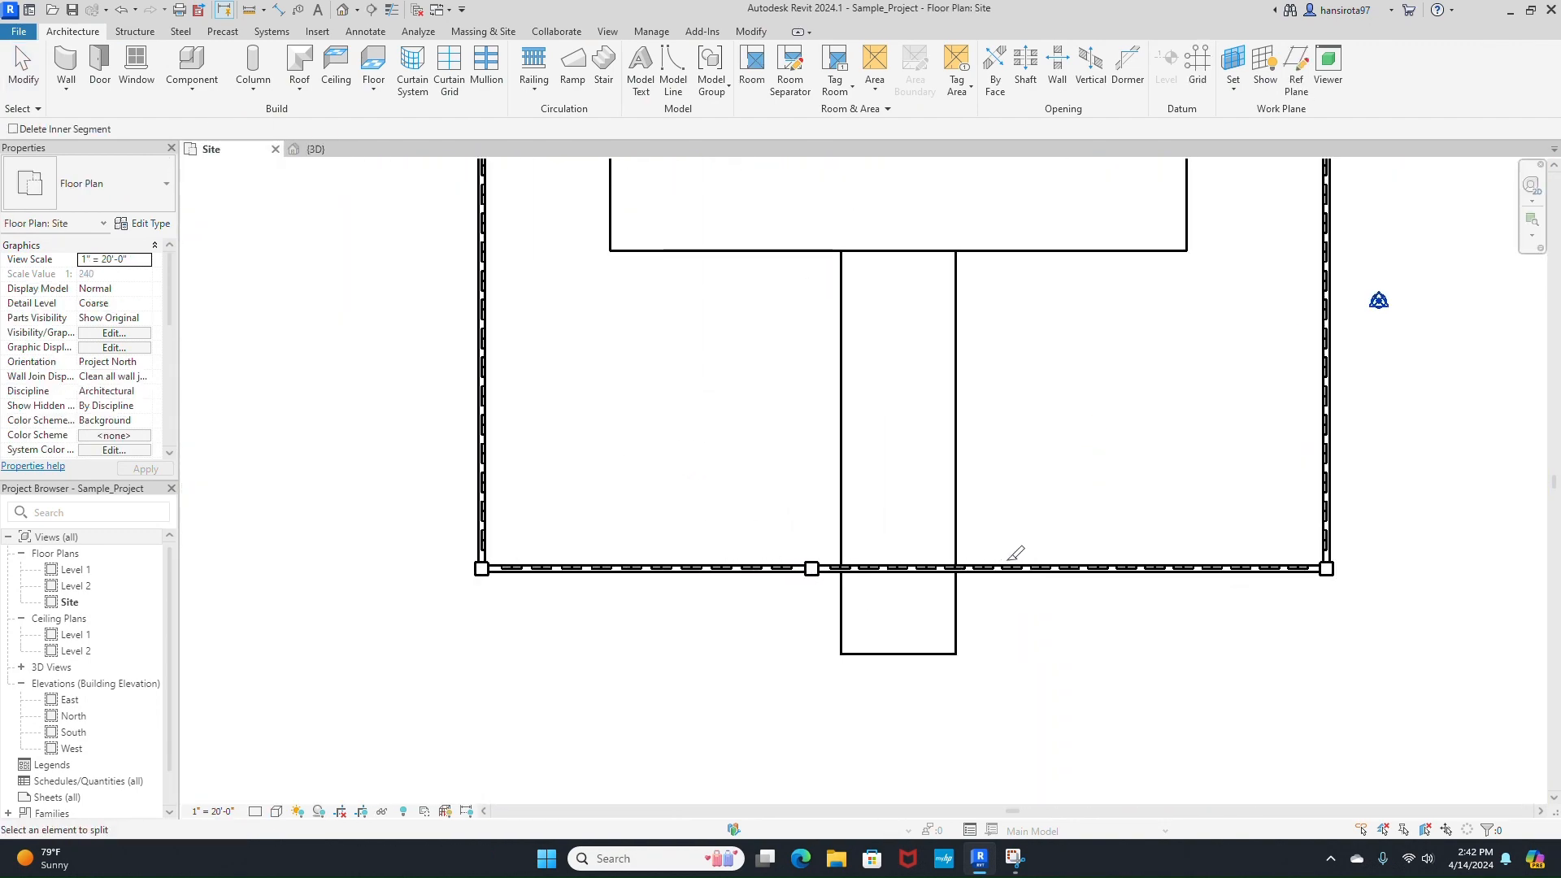
left_click(976, 562)
key("Escape")
left_click(915, 569)
key("Delete")
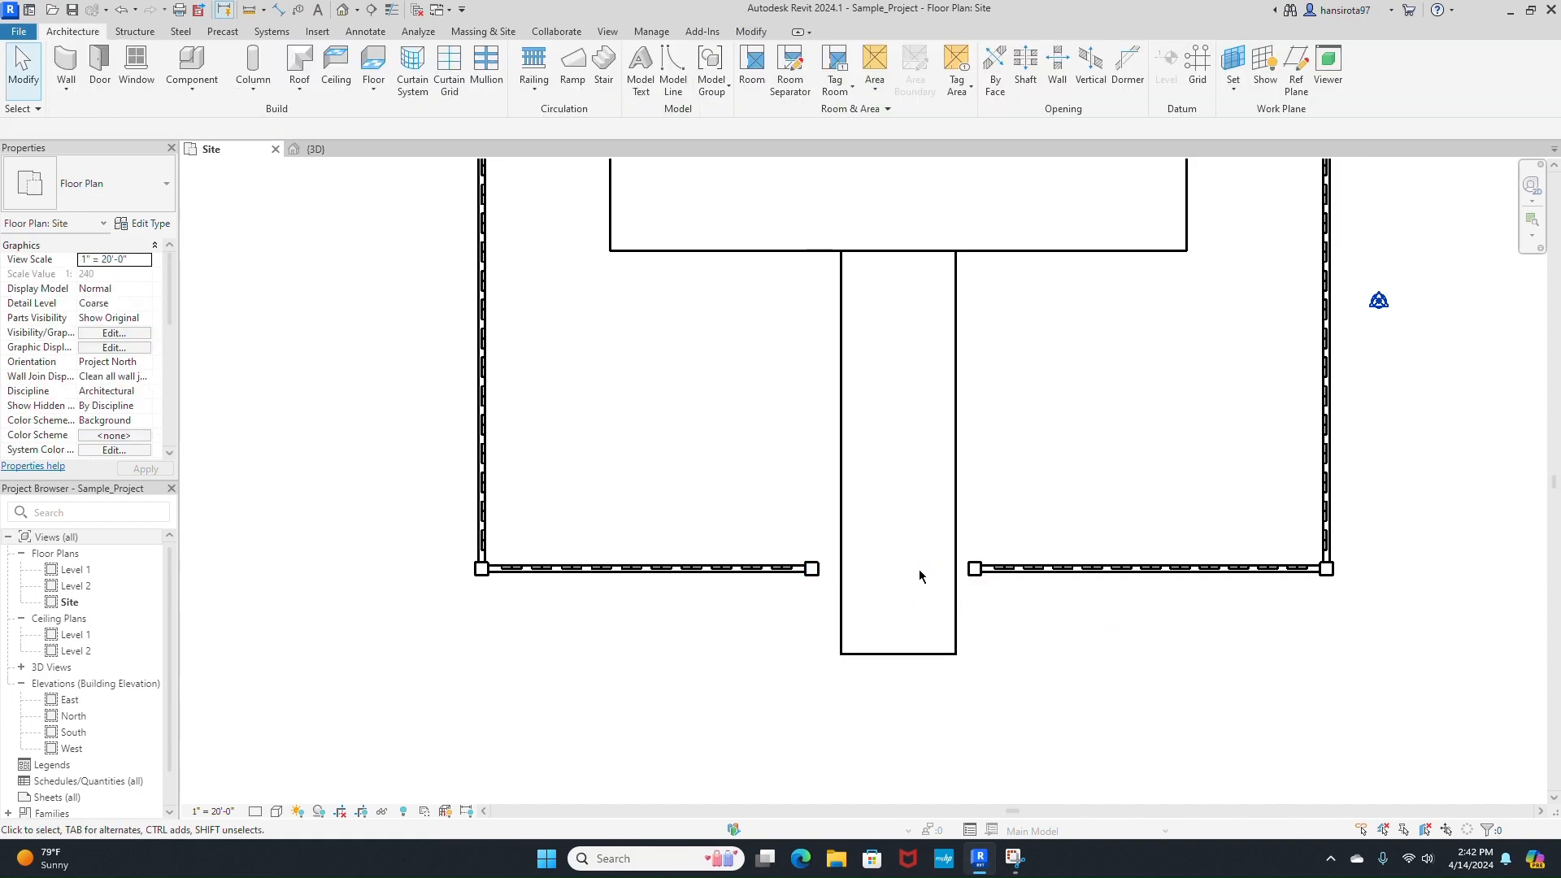
- In the 3D view, edit the fence type's baluster placement and apply a base offset of 2" to the regular baluster
left_click(316, 149)
middle_click_drag(651, 618, 1031, 736, "shift")
scroll(975, 730, "up", 5)
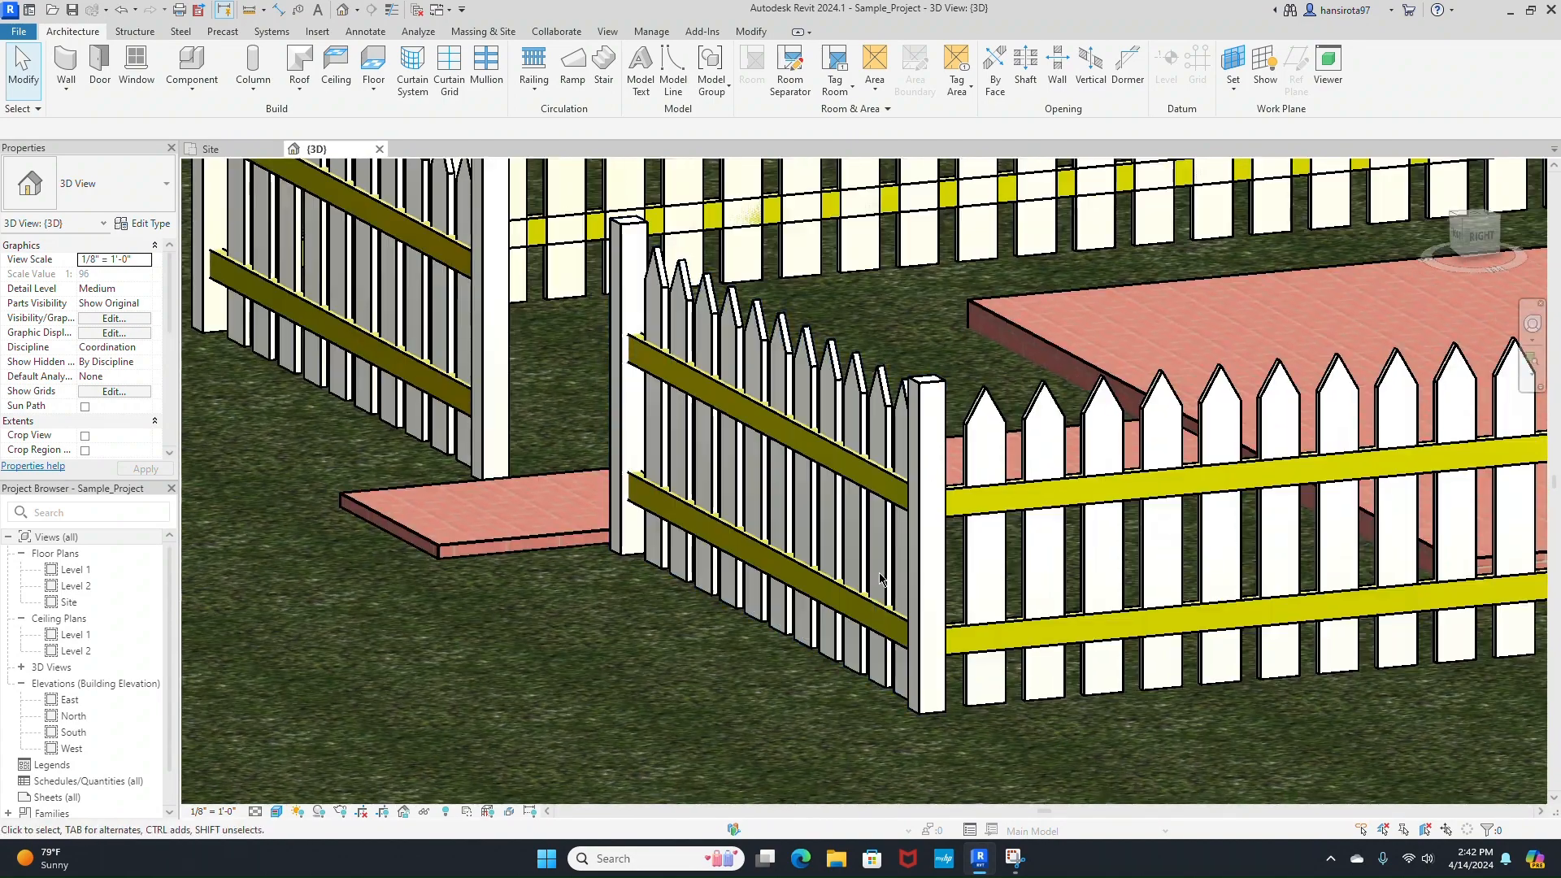
middle_click_drag(899, 486, 828, 657, "shift")
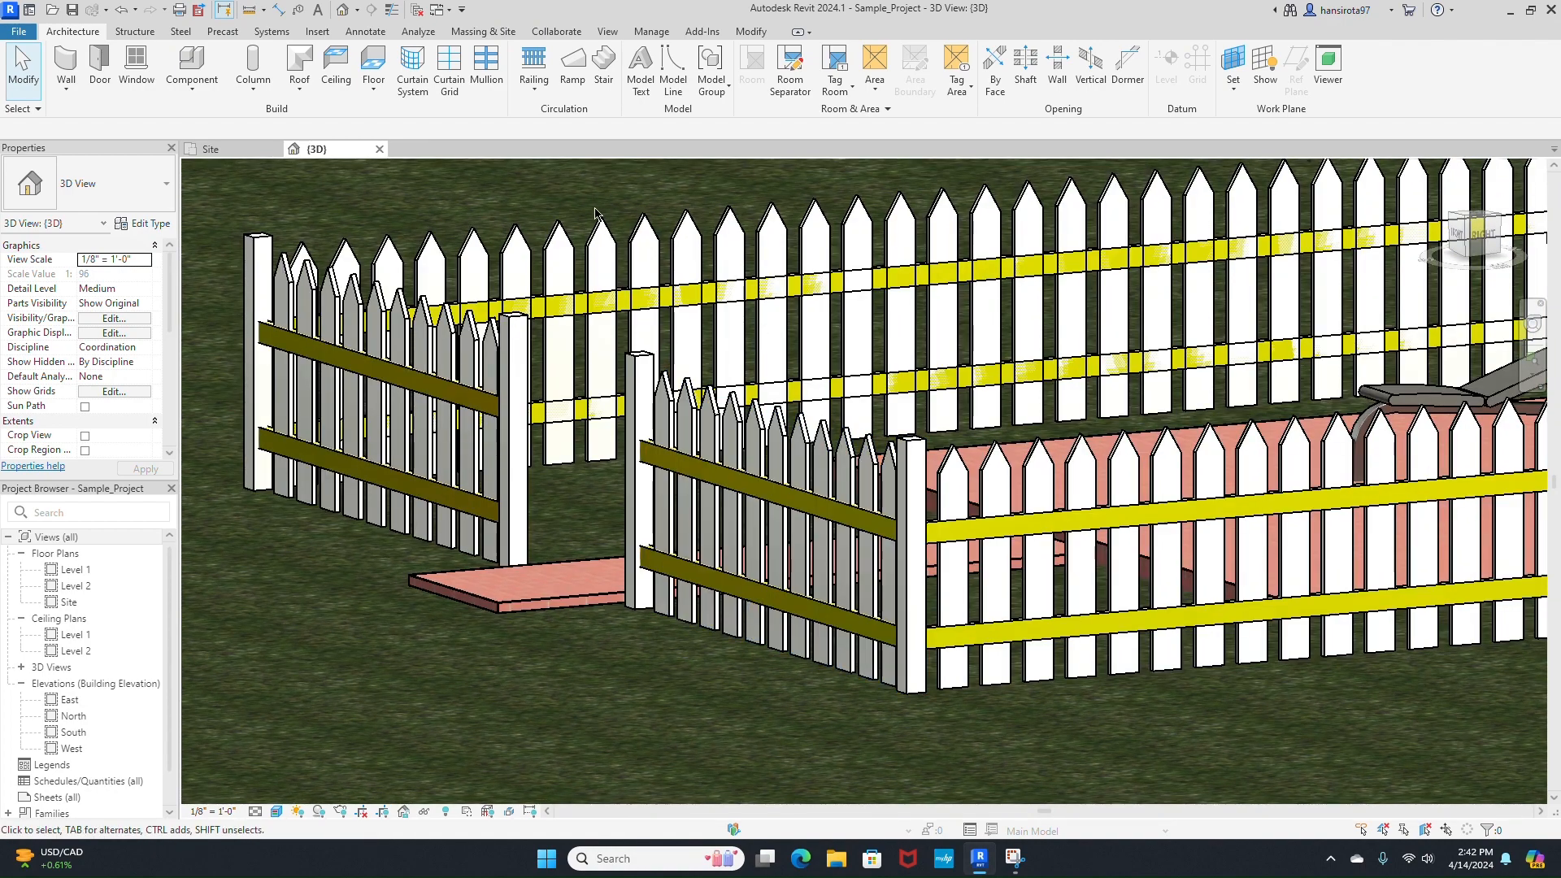
left_click(504, 406)
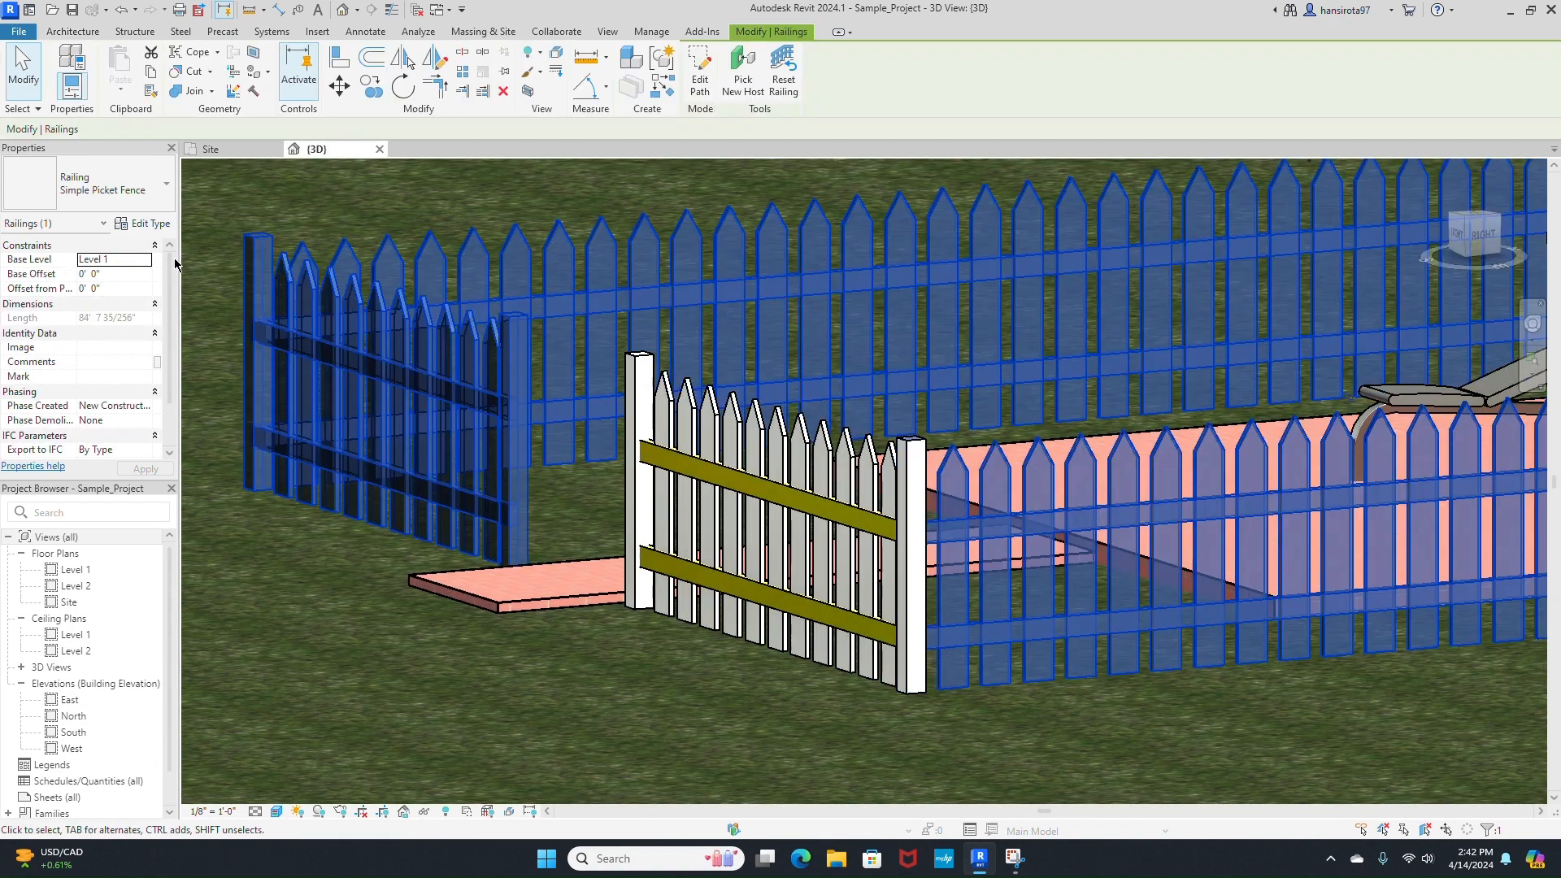
left_click(143, 223)
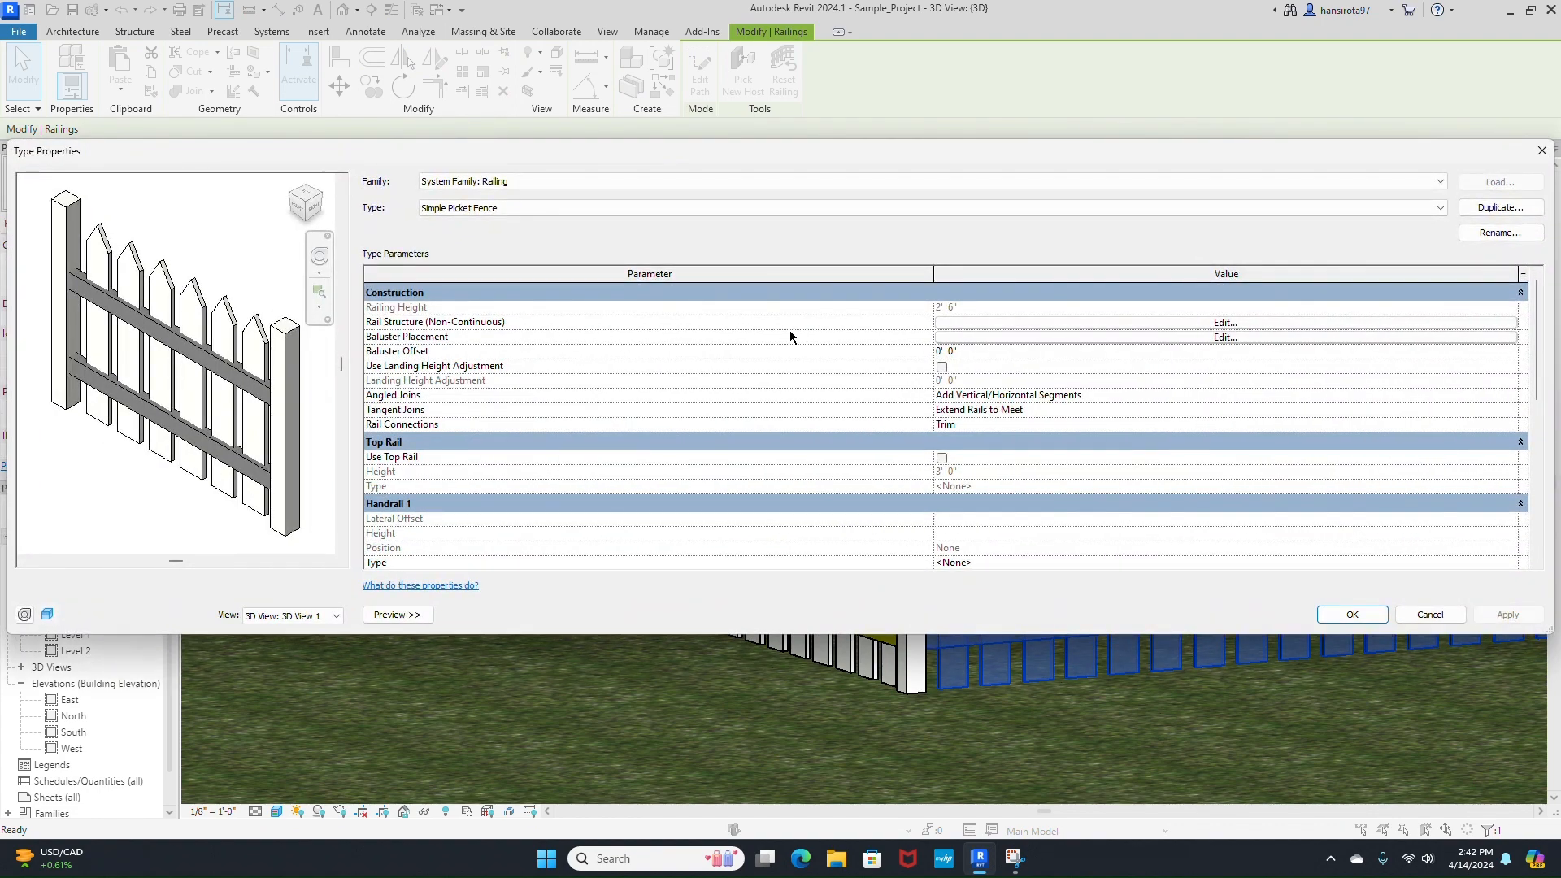
left_click(997, 337)
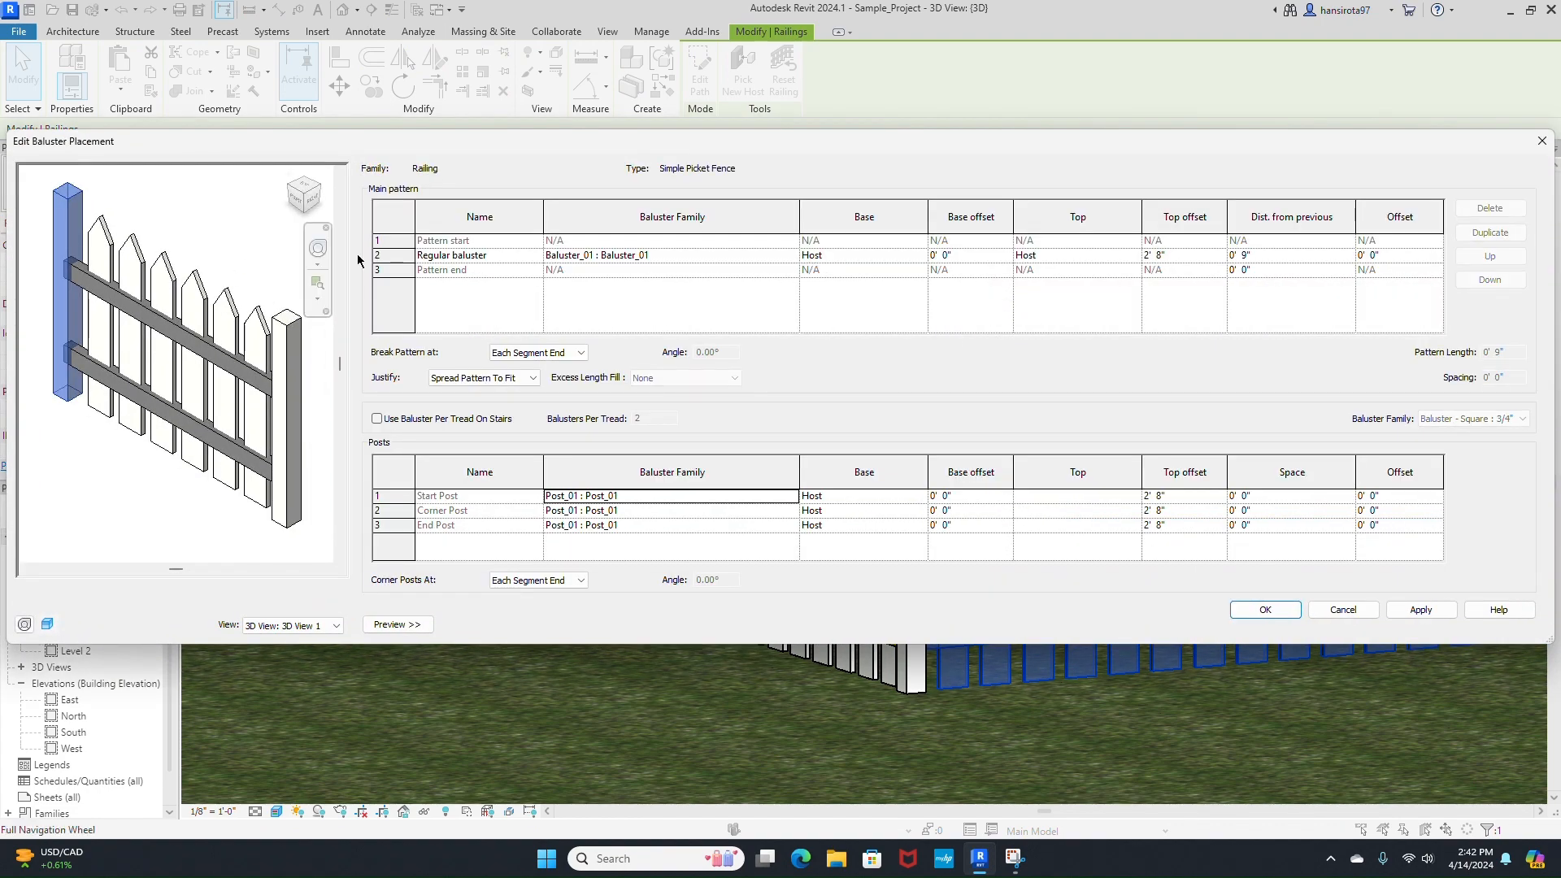
left_click(959, 252)
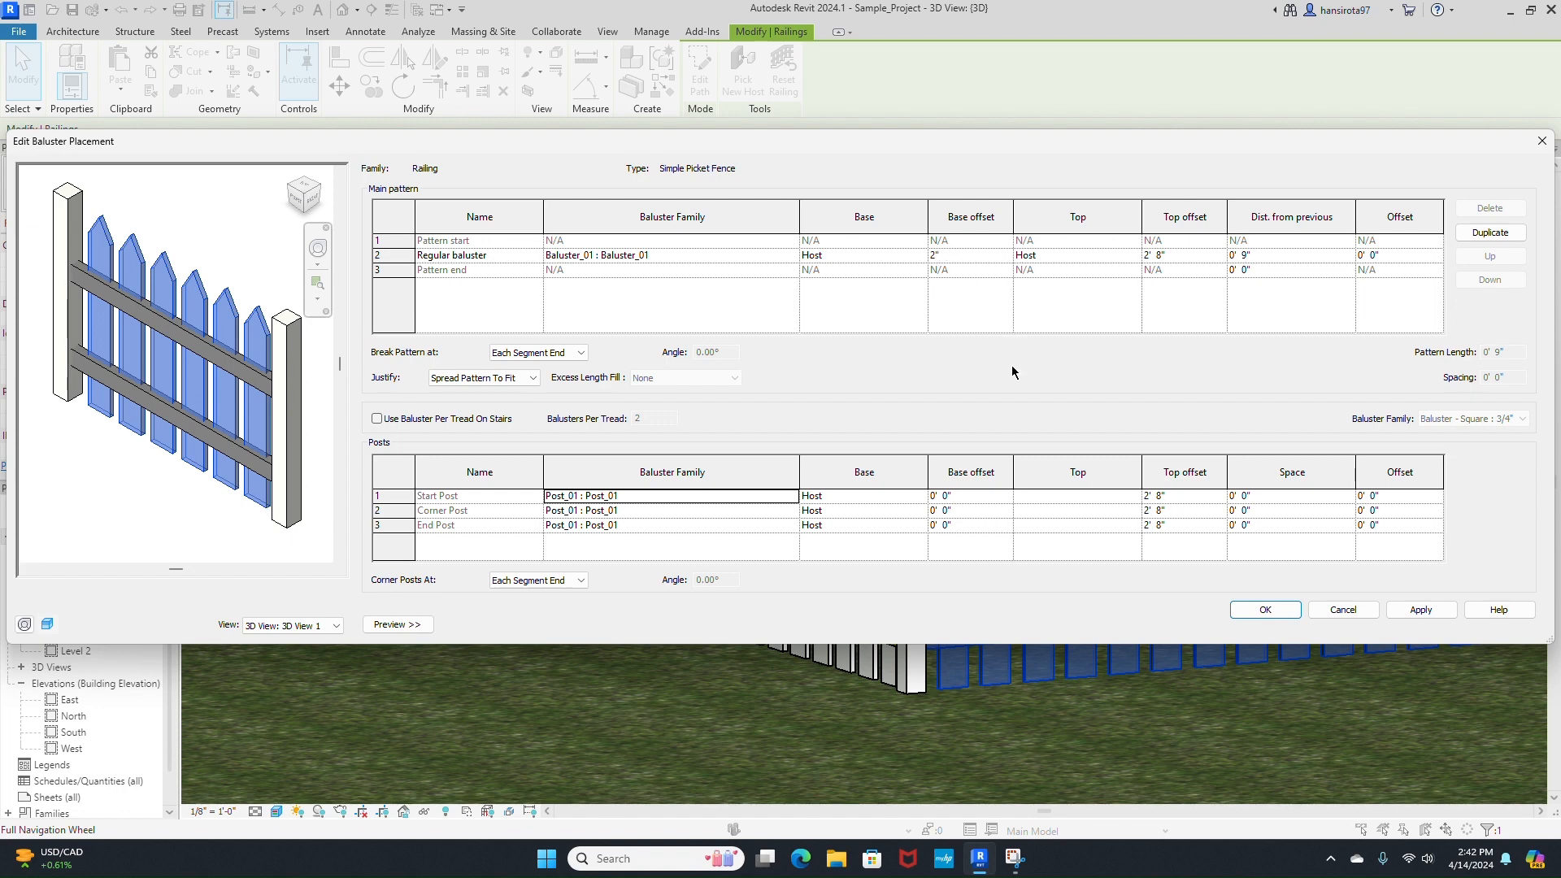
type("2\"")
left_click(1424, 611)
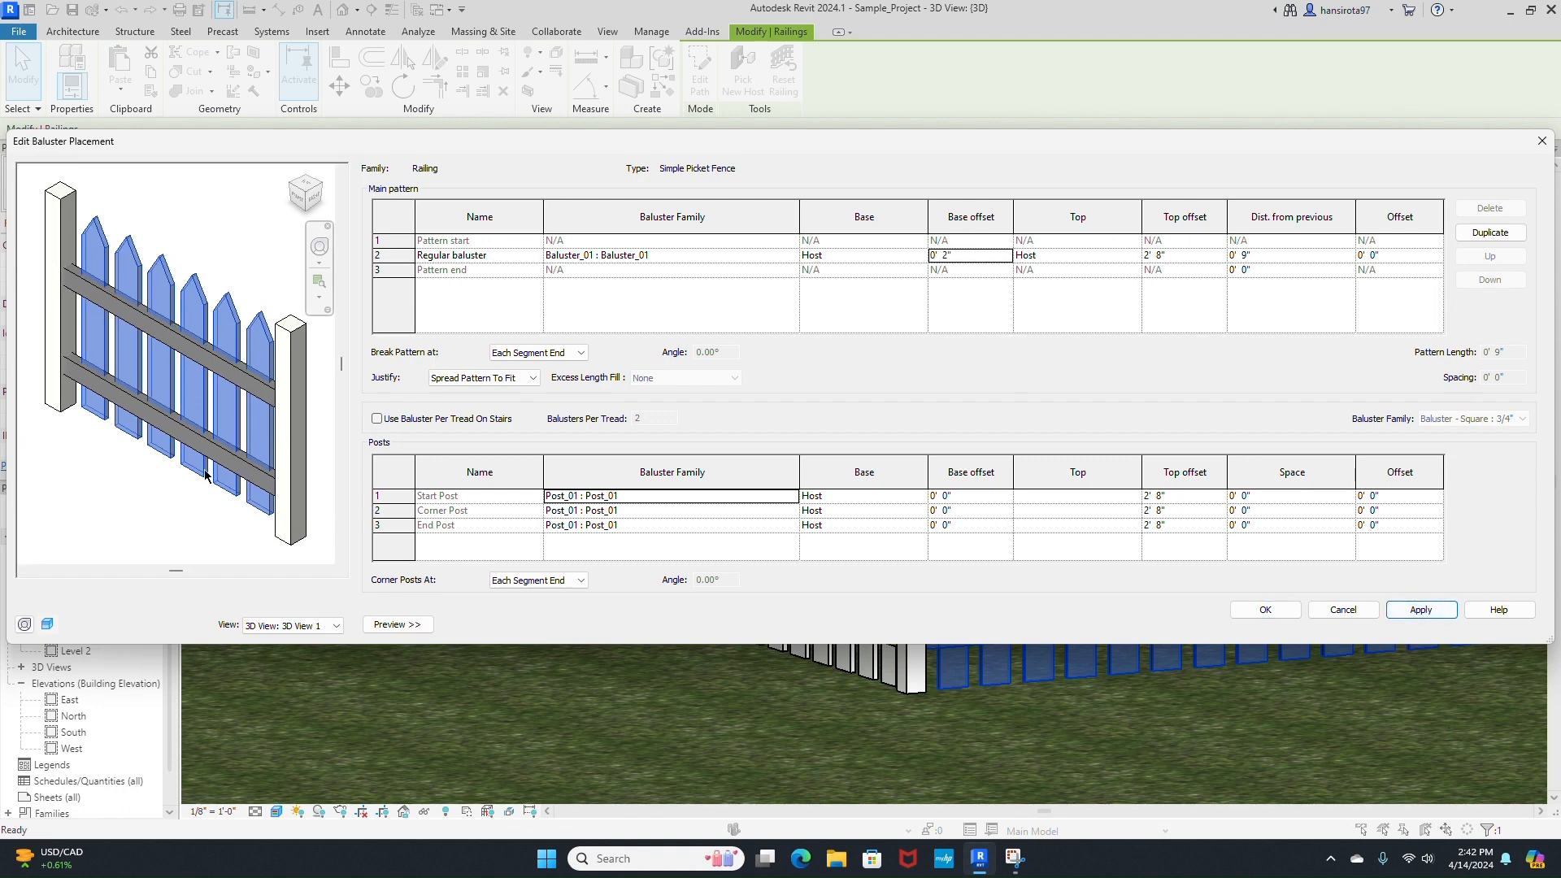
- Change the regular baluster's offset to move the pickets to the outer side of the rails, and confirm the type changes
middle_click_drag(205, 476, 231, 348, "shift")
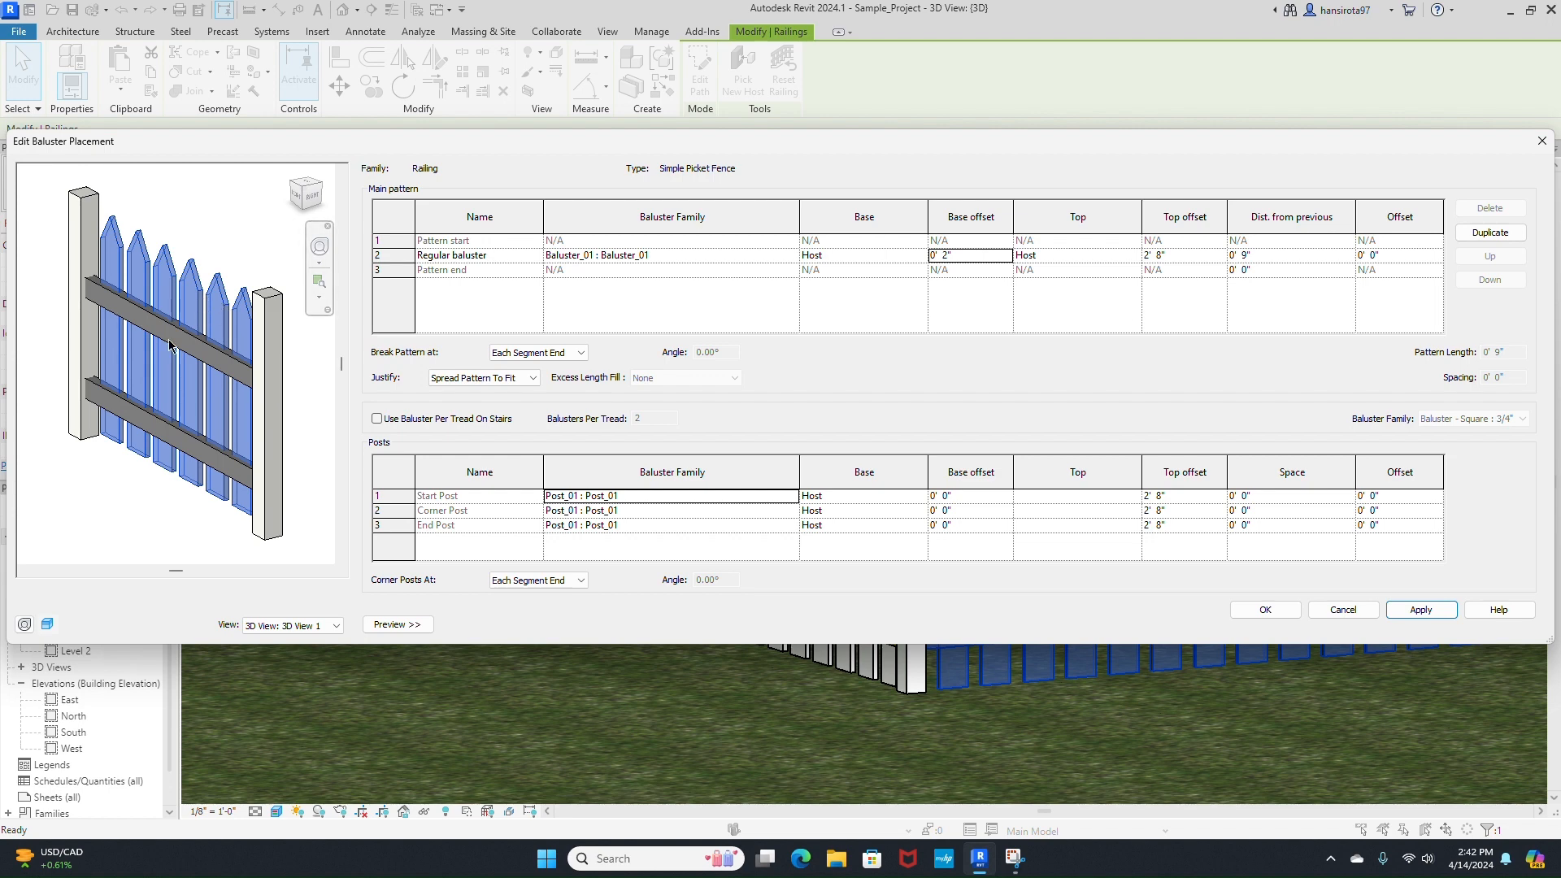
left_click(1394, 257)
left_click(1420, 610)
left_click(1265, 610)
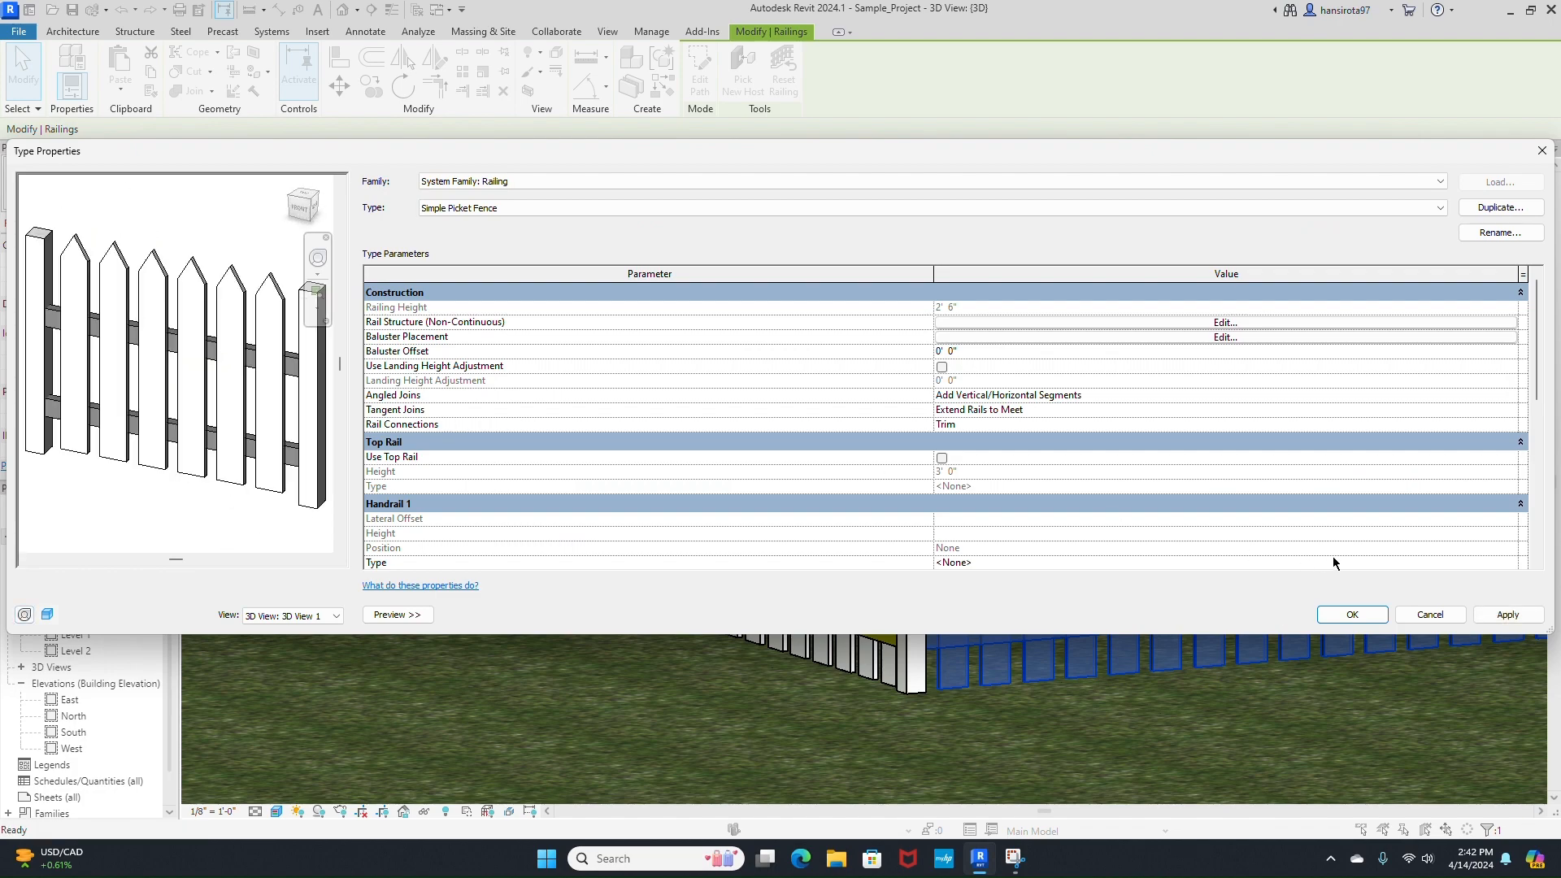
left_click(1508, 615)
left_click(1352, 615)
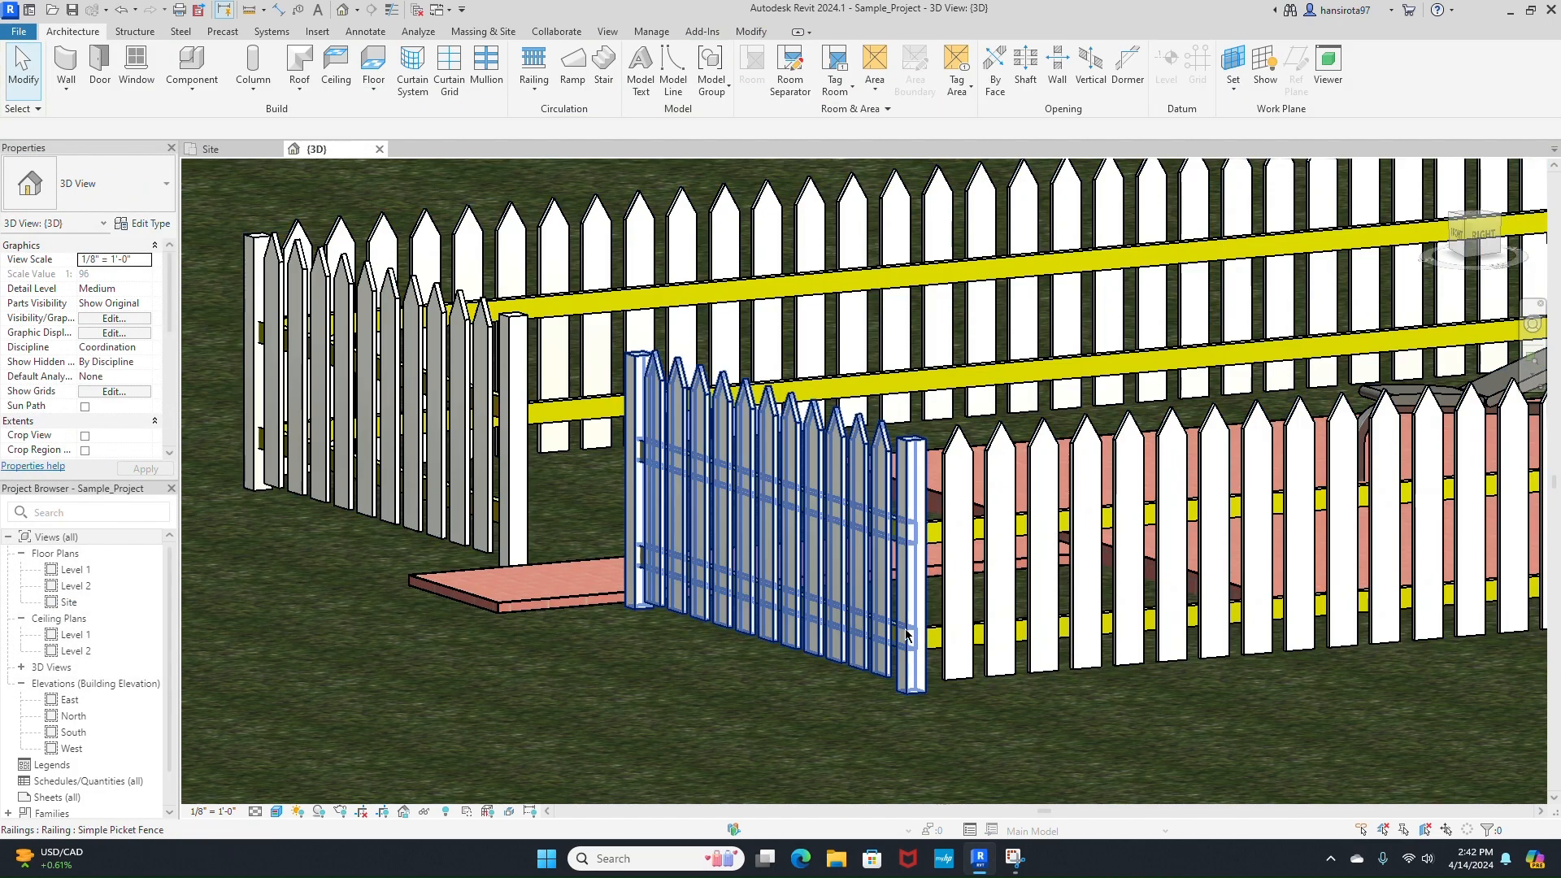
- Open the fence type's rail structure and assign the Post Color material to New Rail(2)
middle_click_drag(908, 635, 581, 370, "shift")
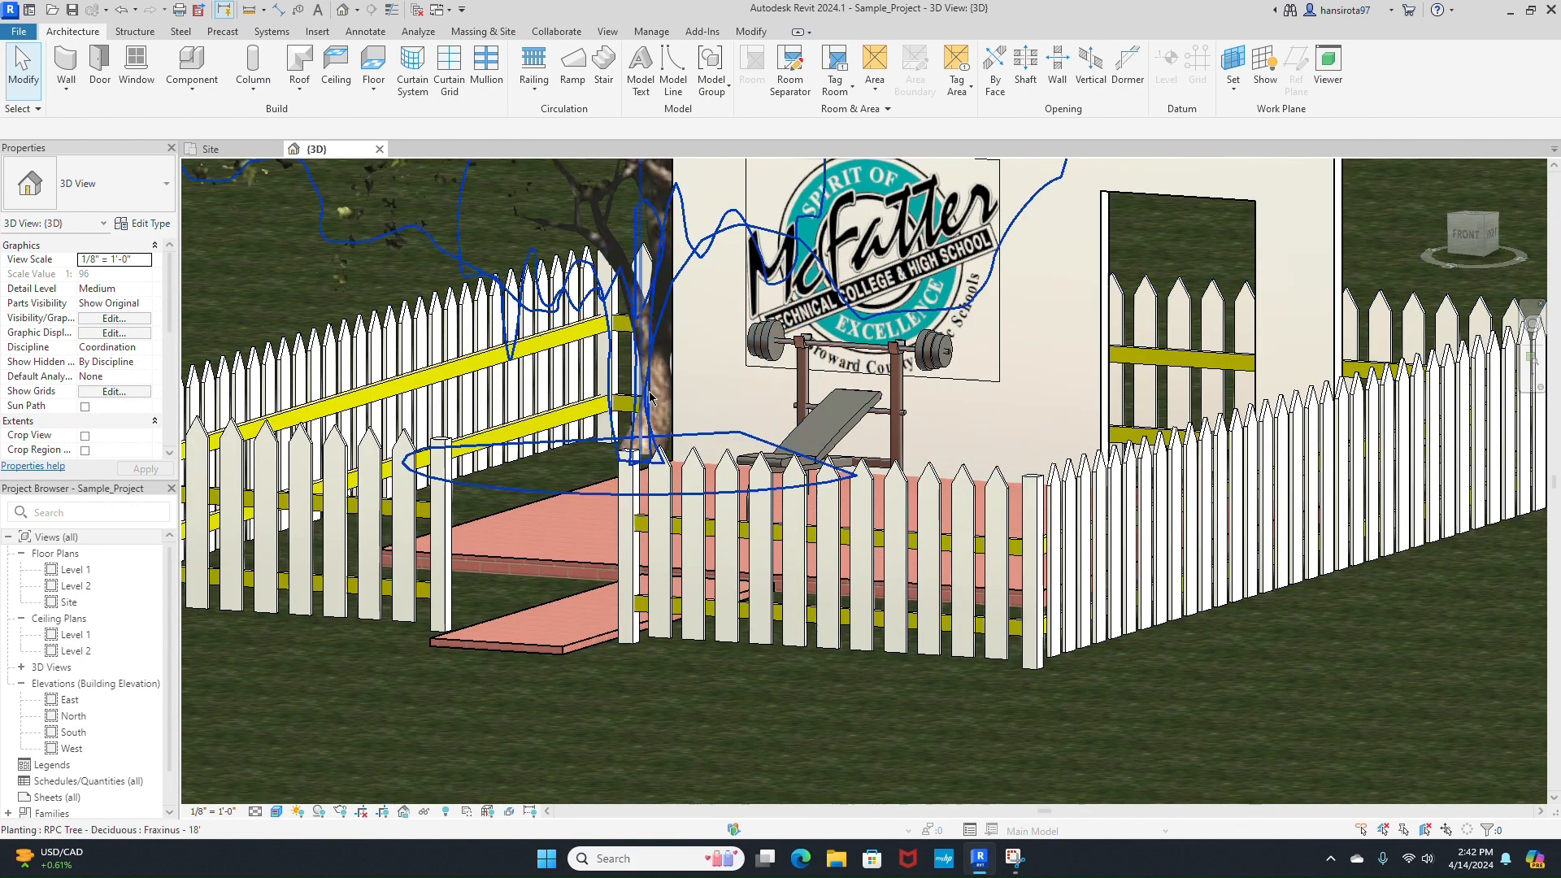
middle_click_drag(513, 426, 983, 620, "shift")
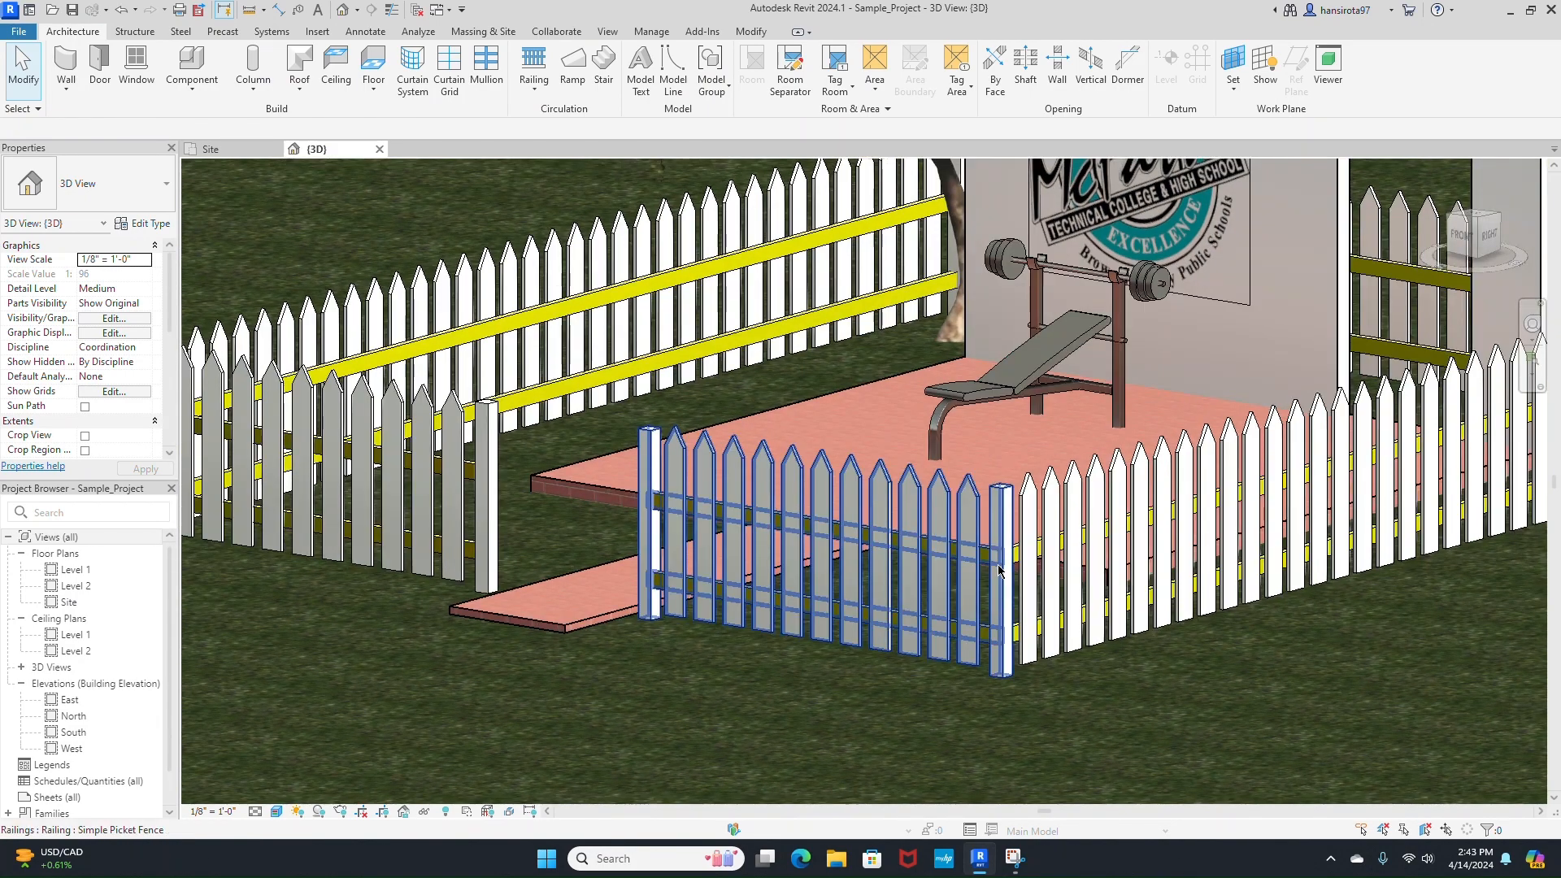
left_click(975, 529)
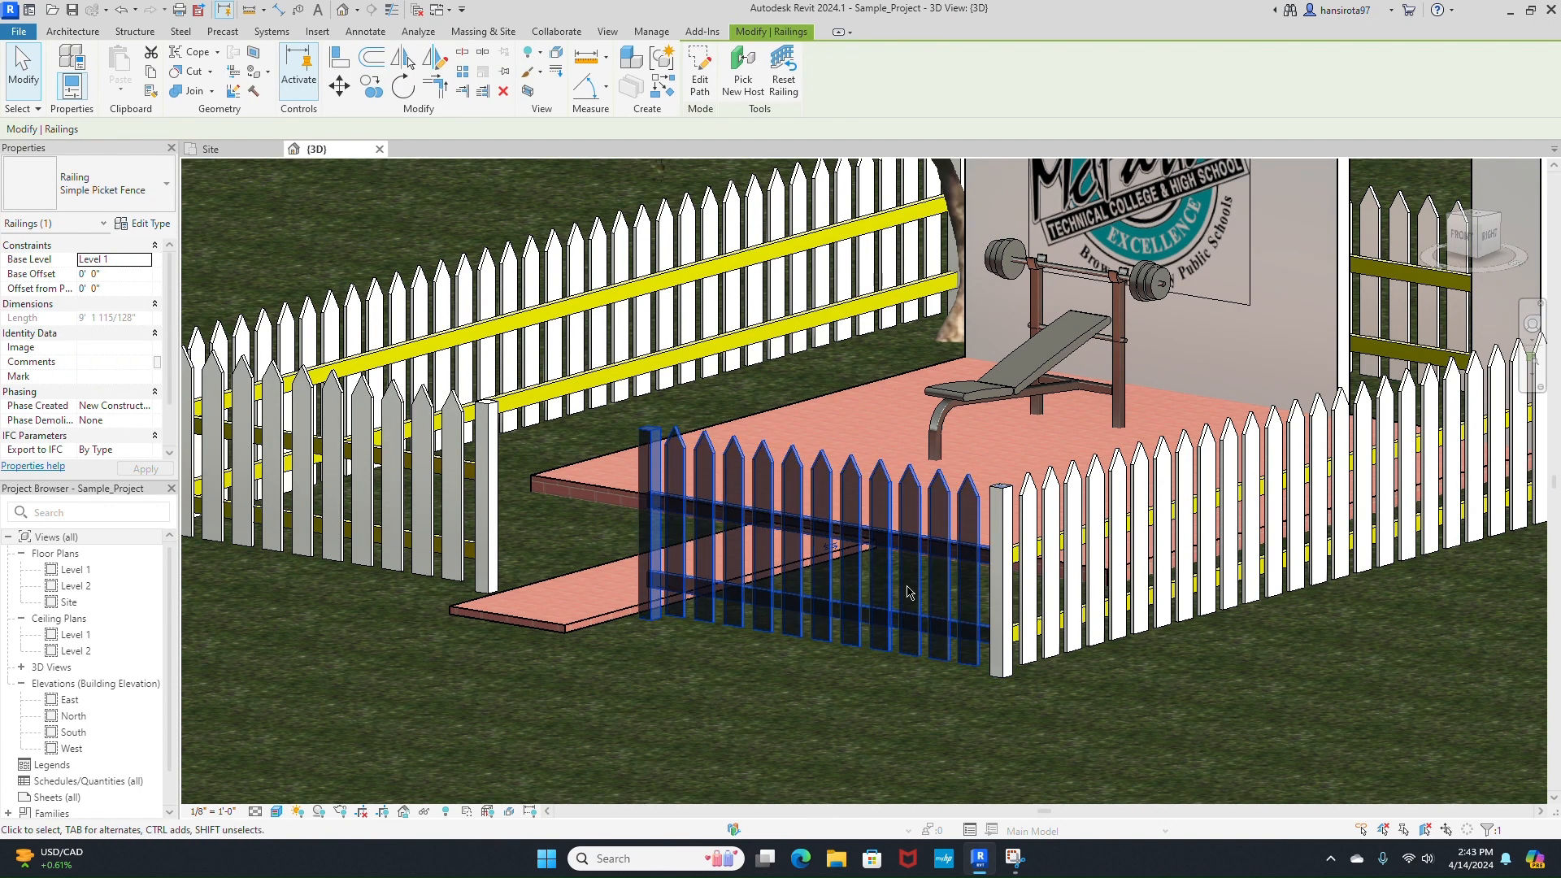
left_click(142, 225)
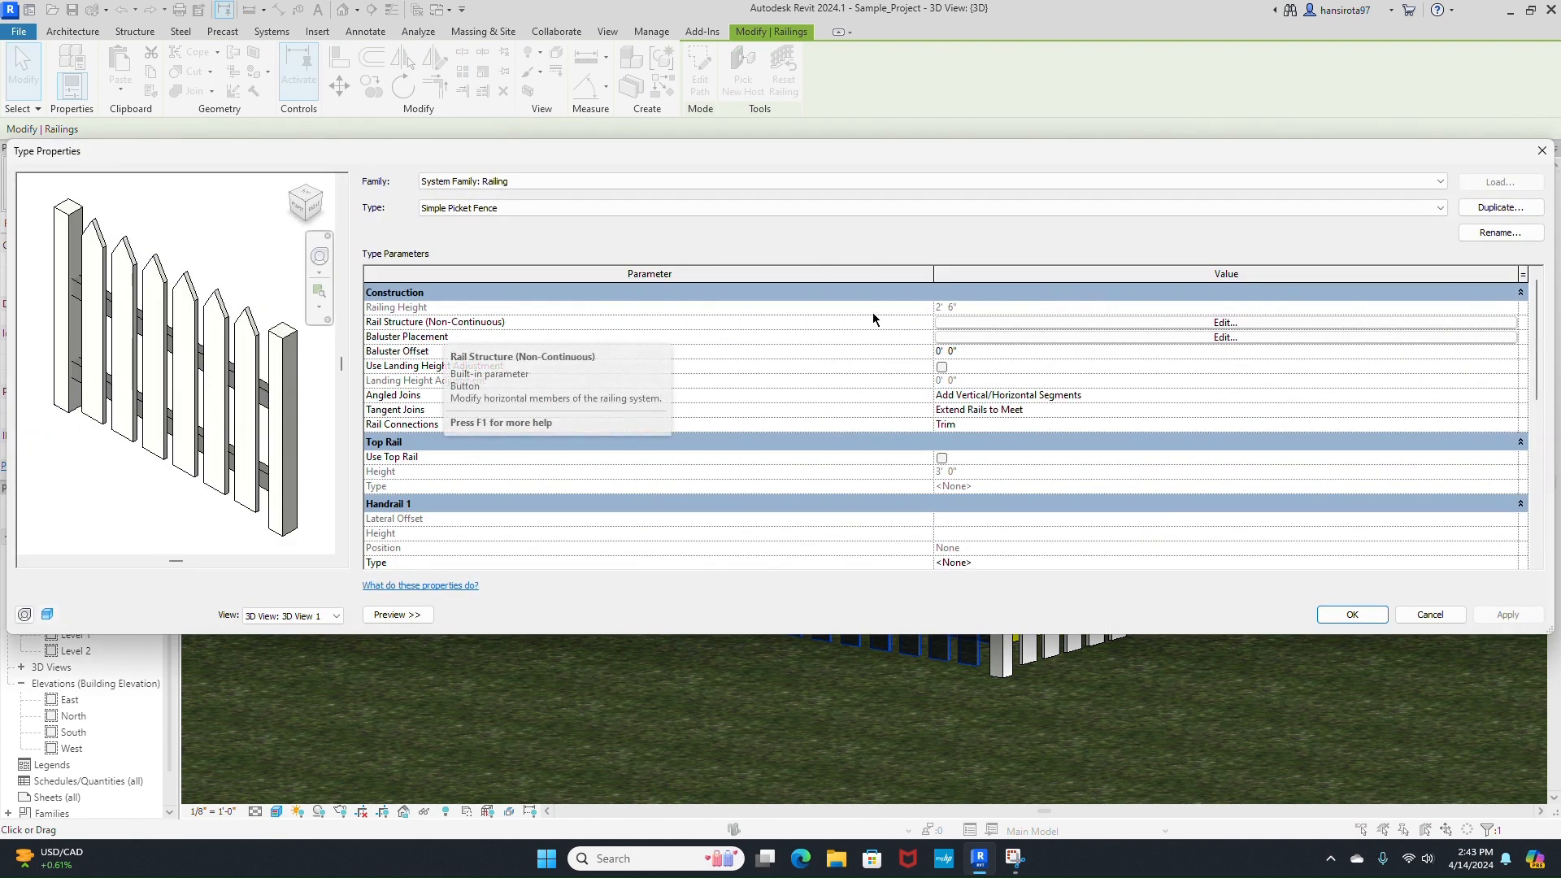
left_click(1078, 321)
left_click(1496, 257)
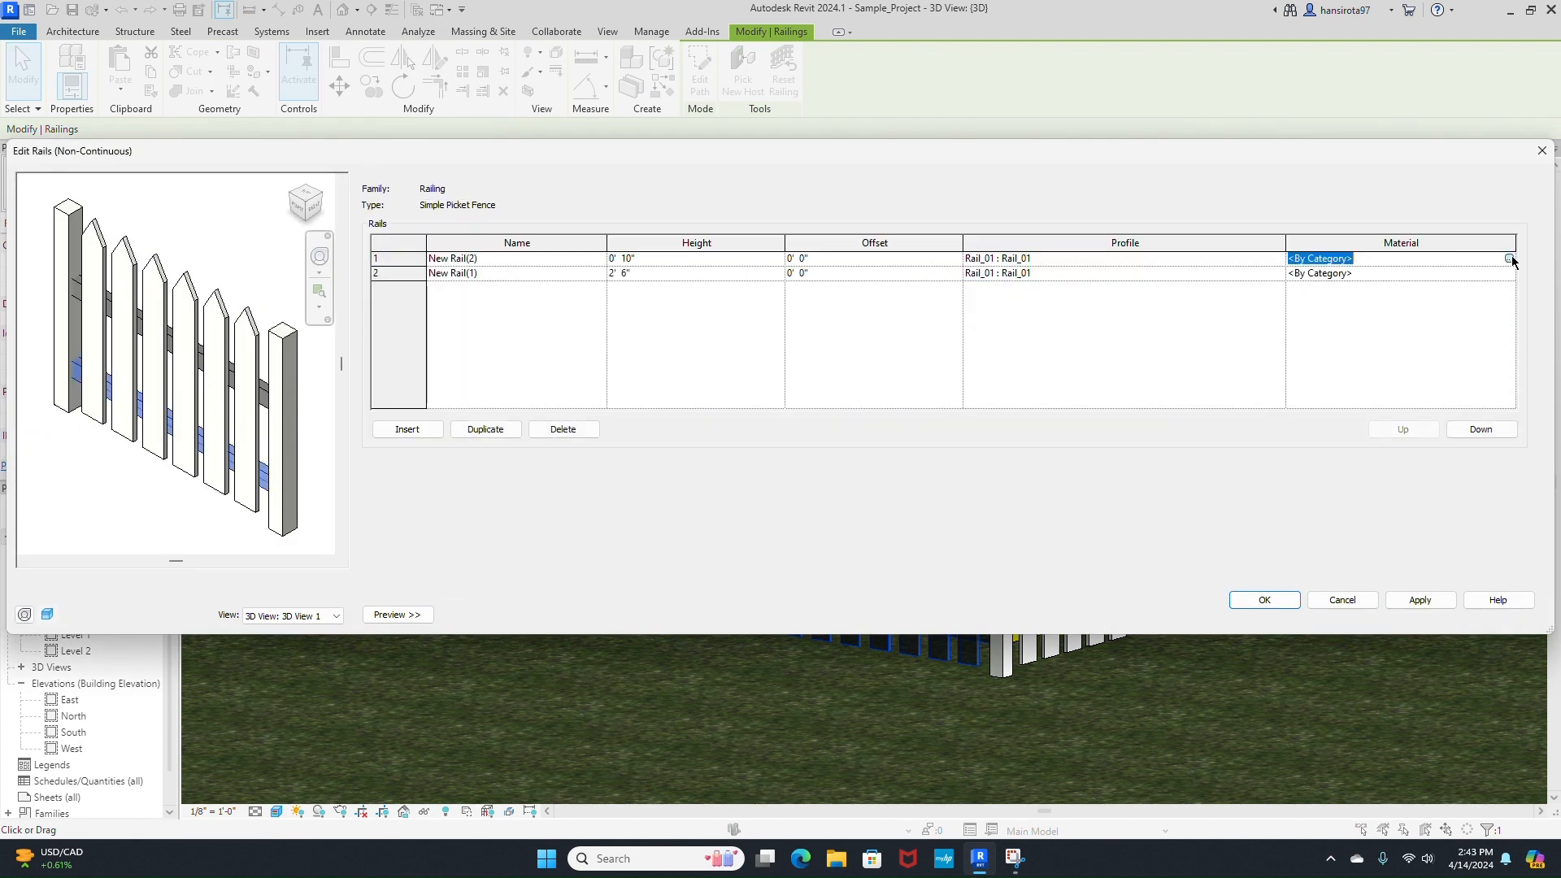
left_click(1510, 258)
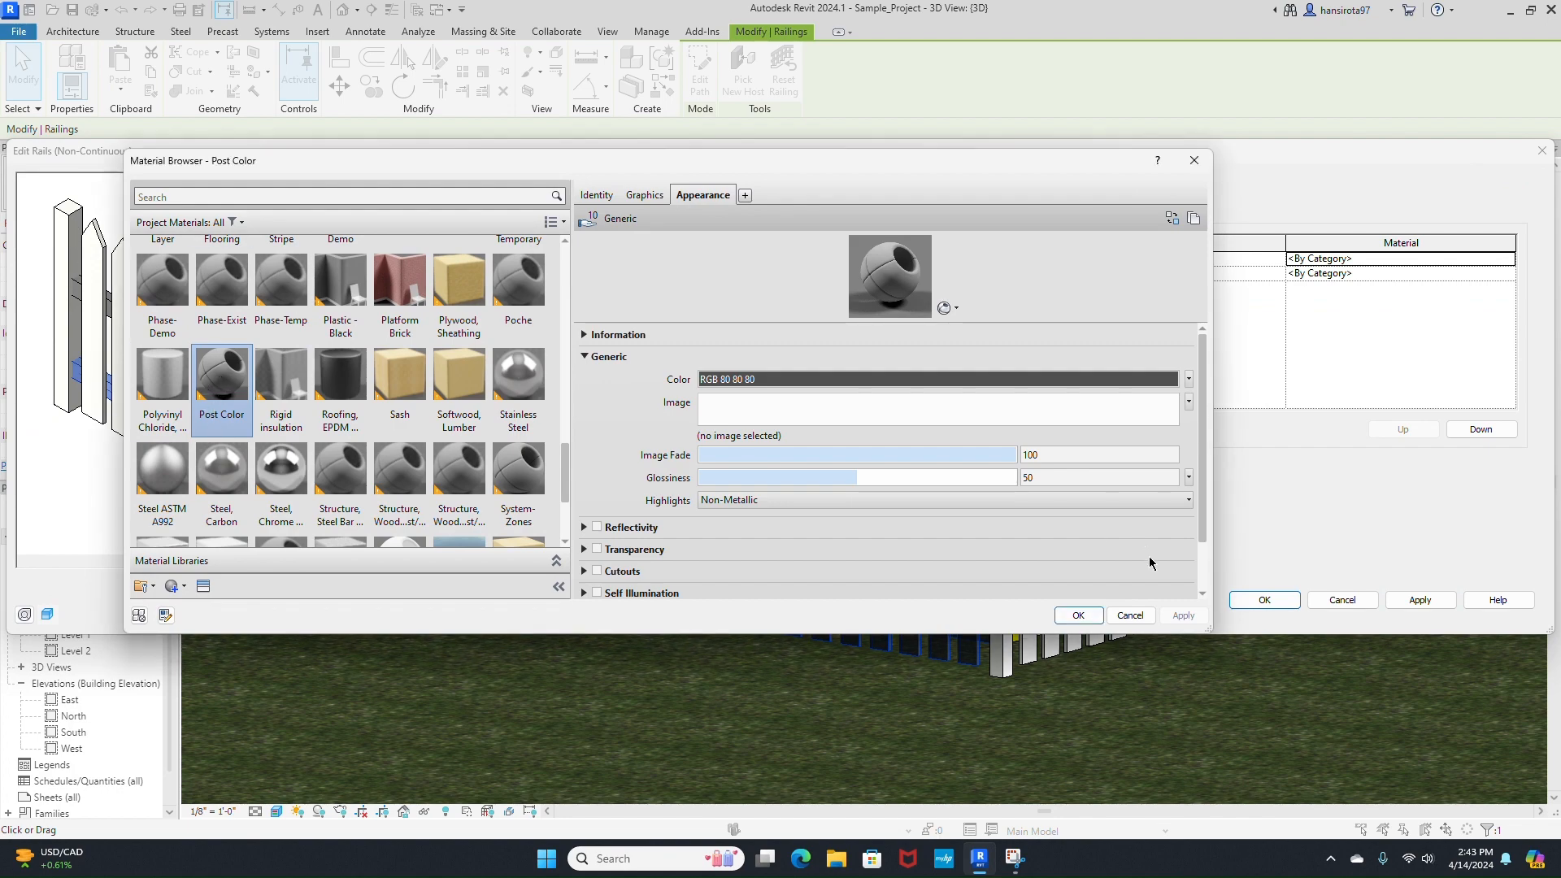
left_click(1078, 615)
- Assign the Post Color material to New Rail(1) and confirm the rail structure and type properties
left_click(1495, 273)
left_click(1509, 273)
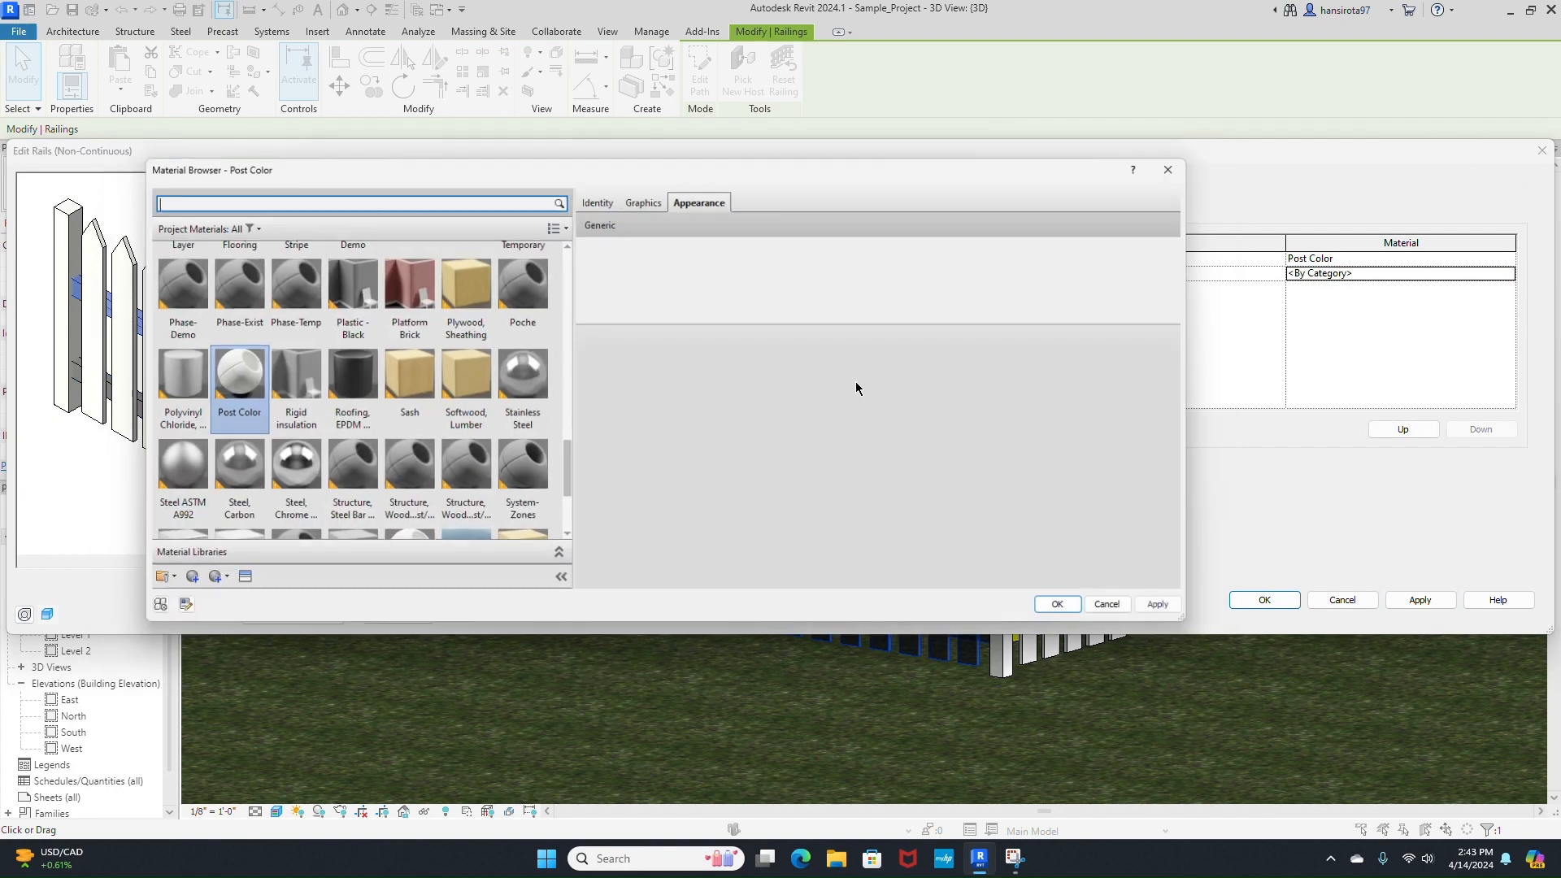
left_click(1092, 616)
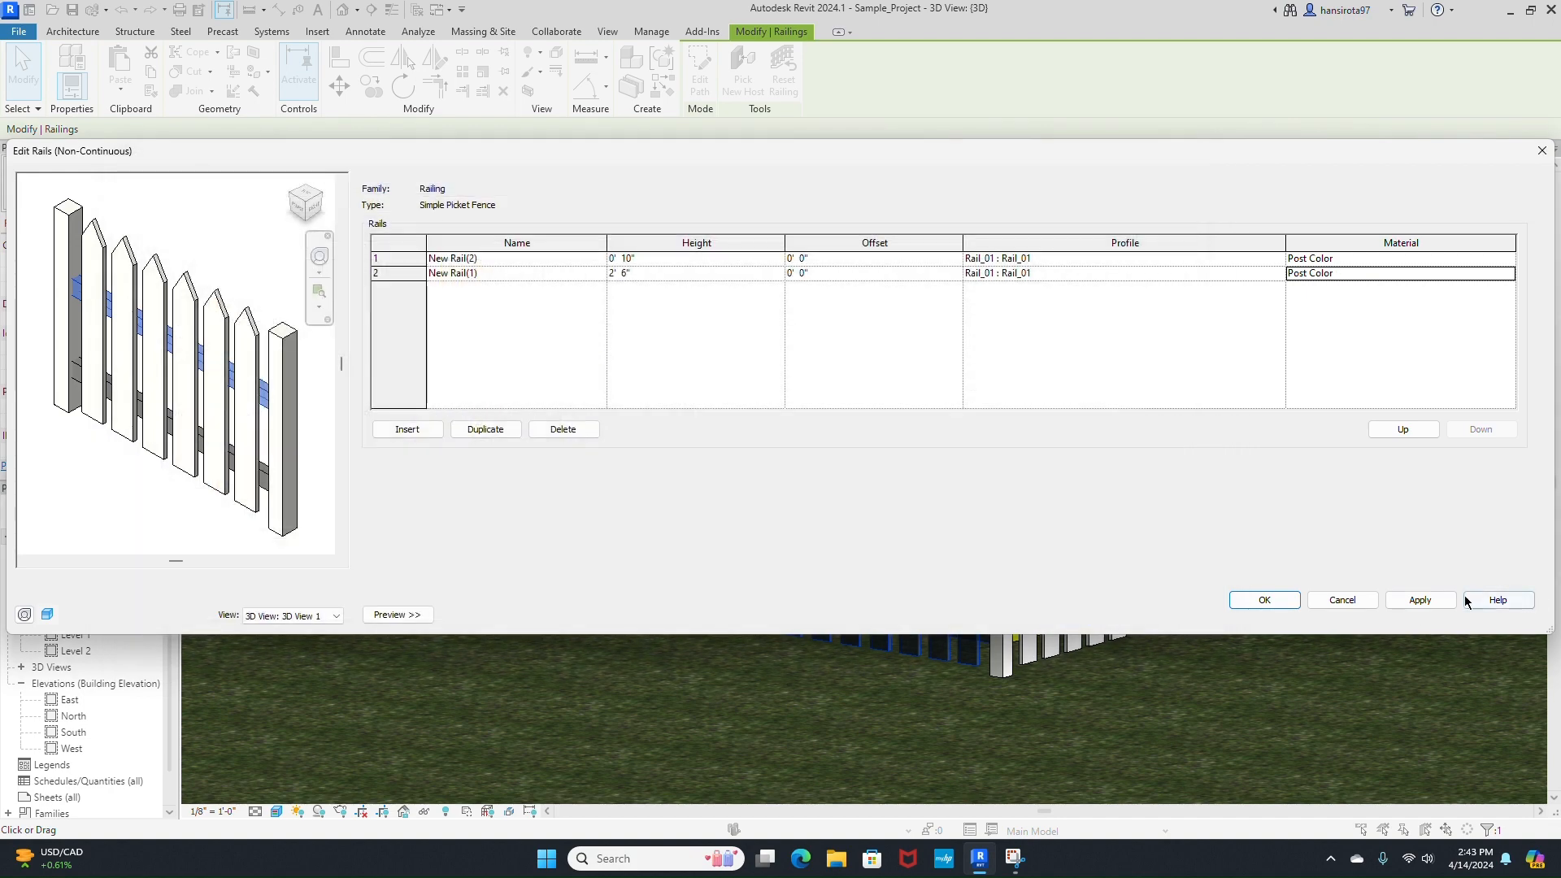
left_click(1264, 600)
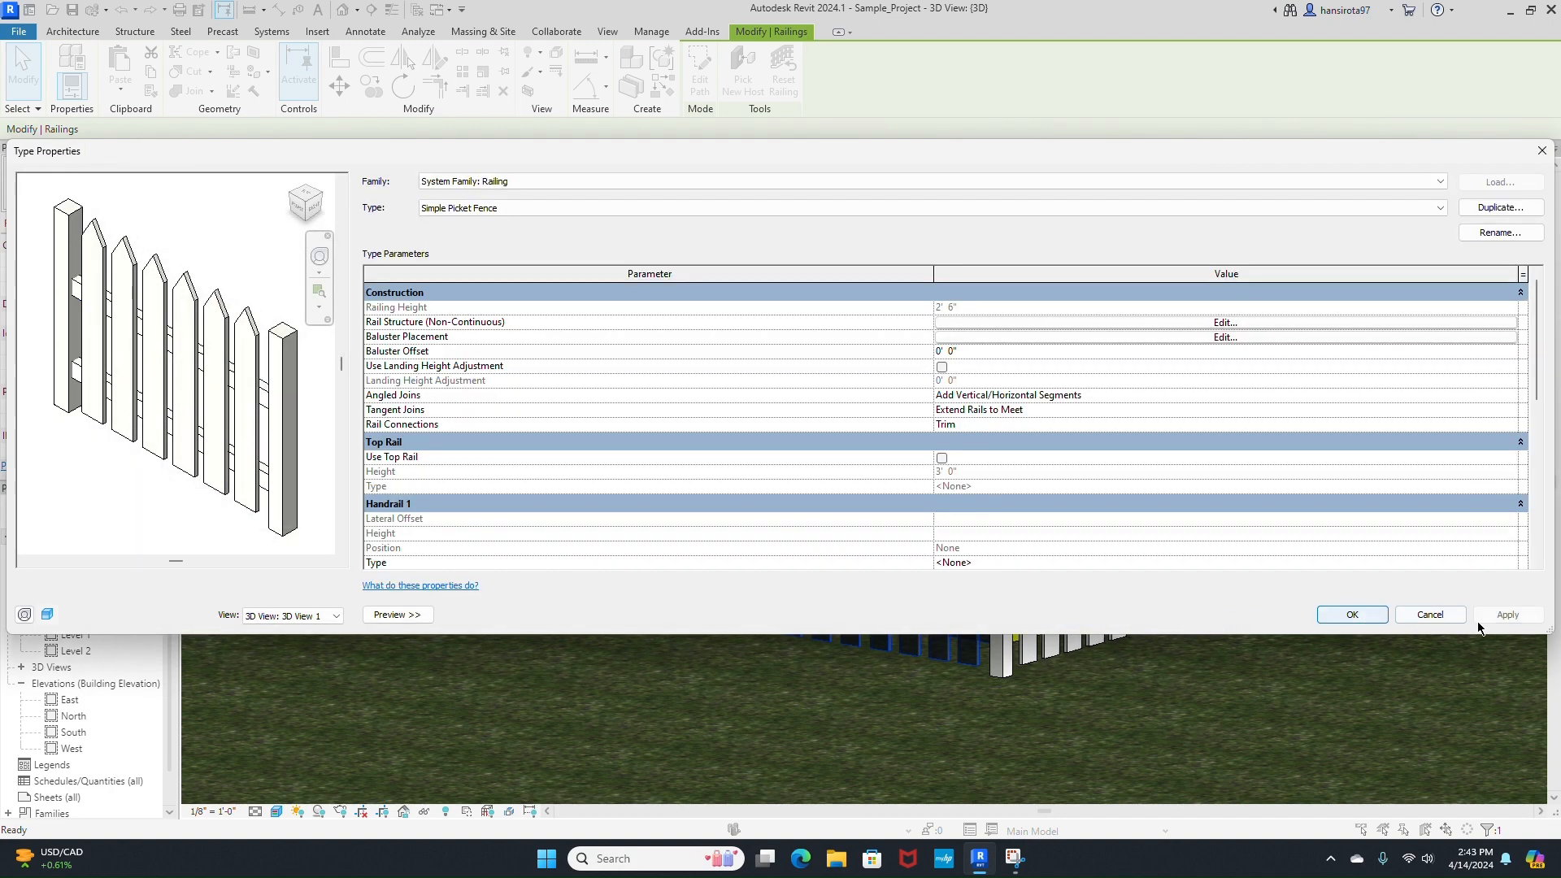
left_click(1374, 615)
- Examine the finished picket fence and its walkway opening from the front in the 3D view
scroll(997, 612, "down", 3)
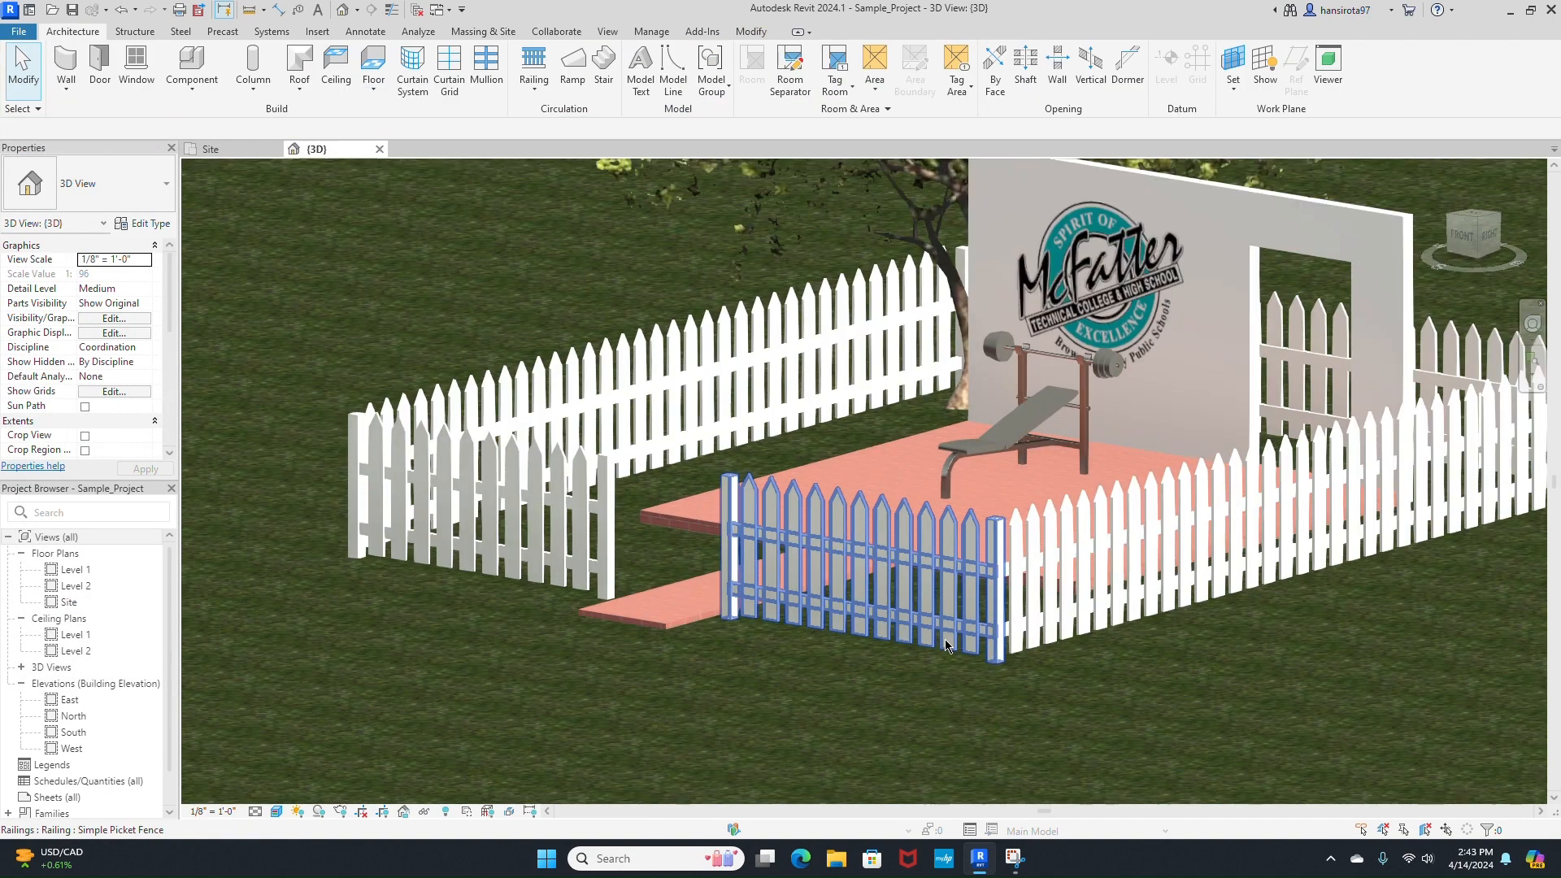
key("Escape")
middle_click_drag(879, 687, 941, 680, "shift")
scroll(742, 680, "up", 4)
middle_click_drag(741, 679, 1118, 657, "shift")
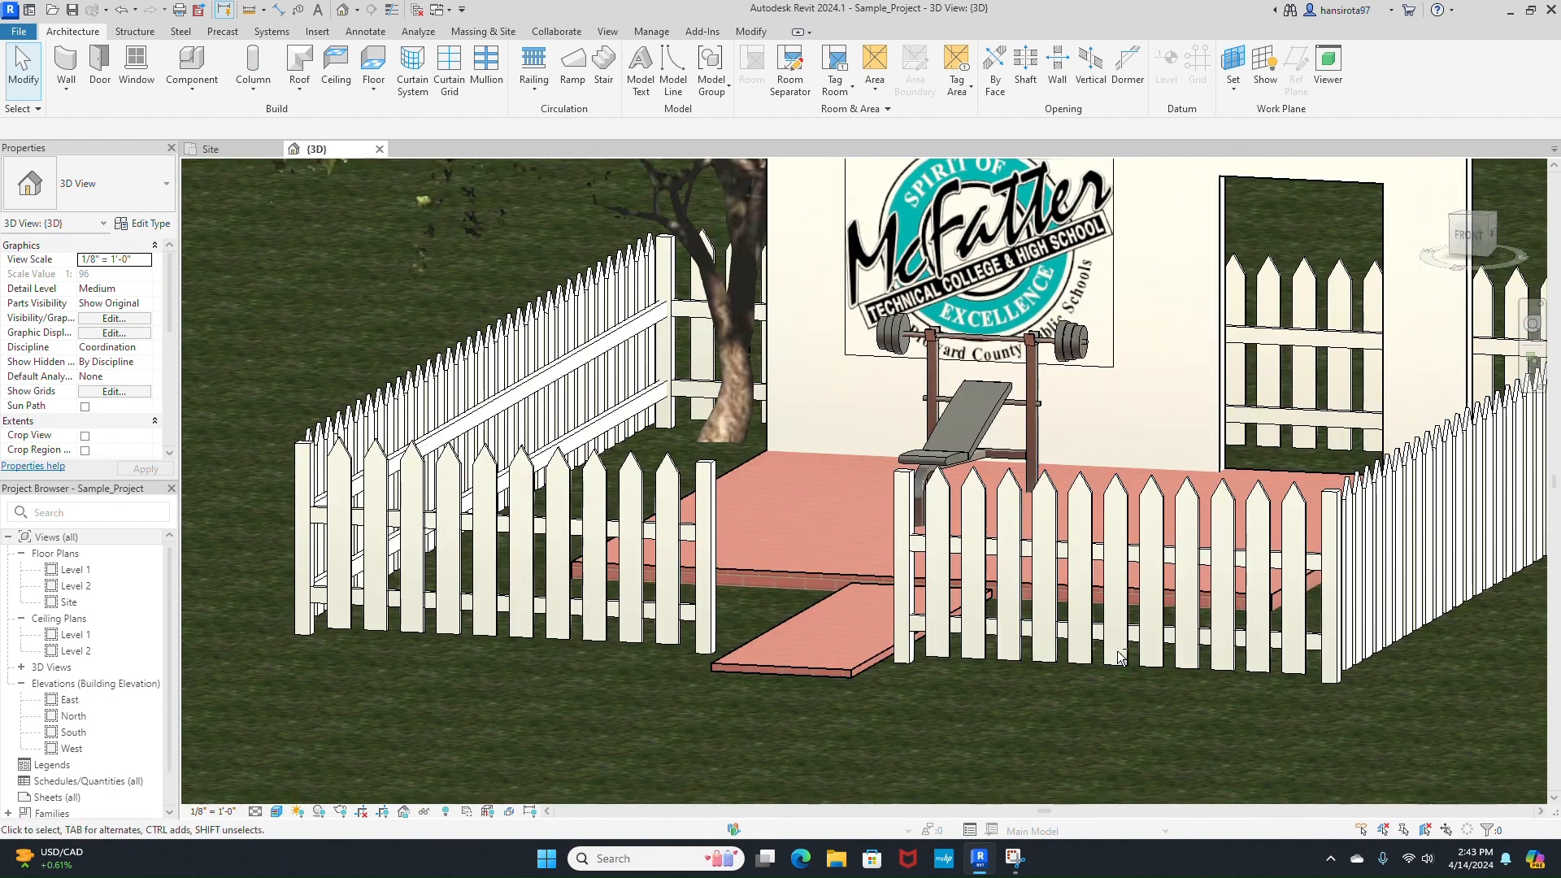